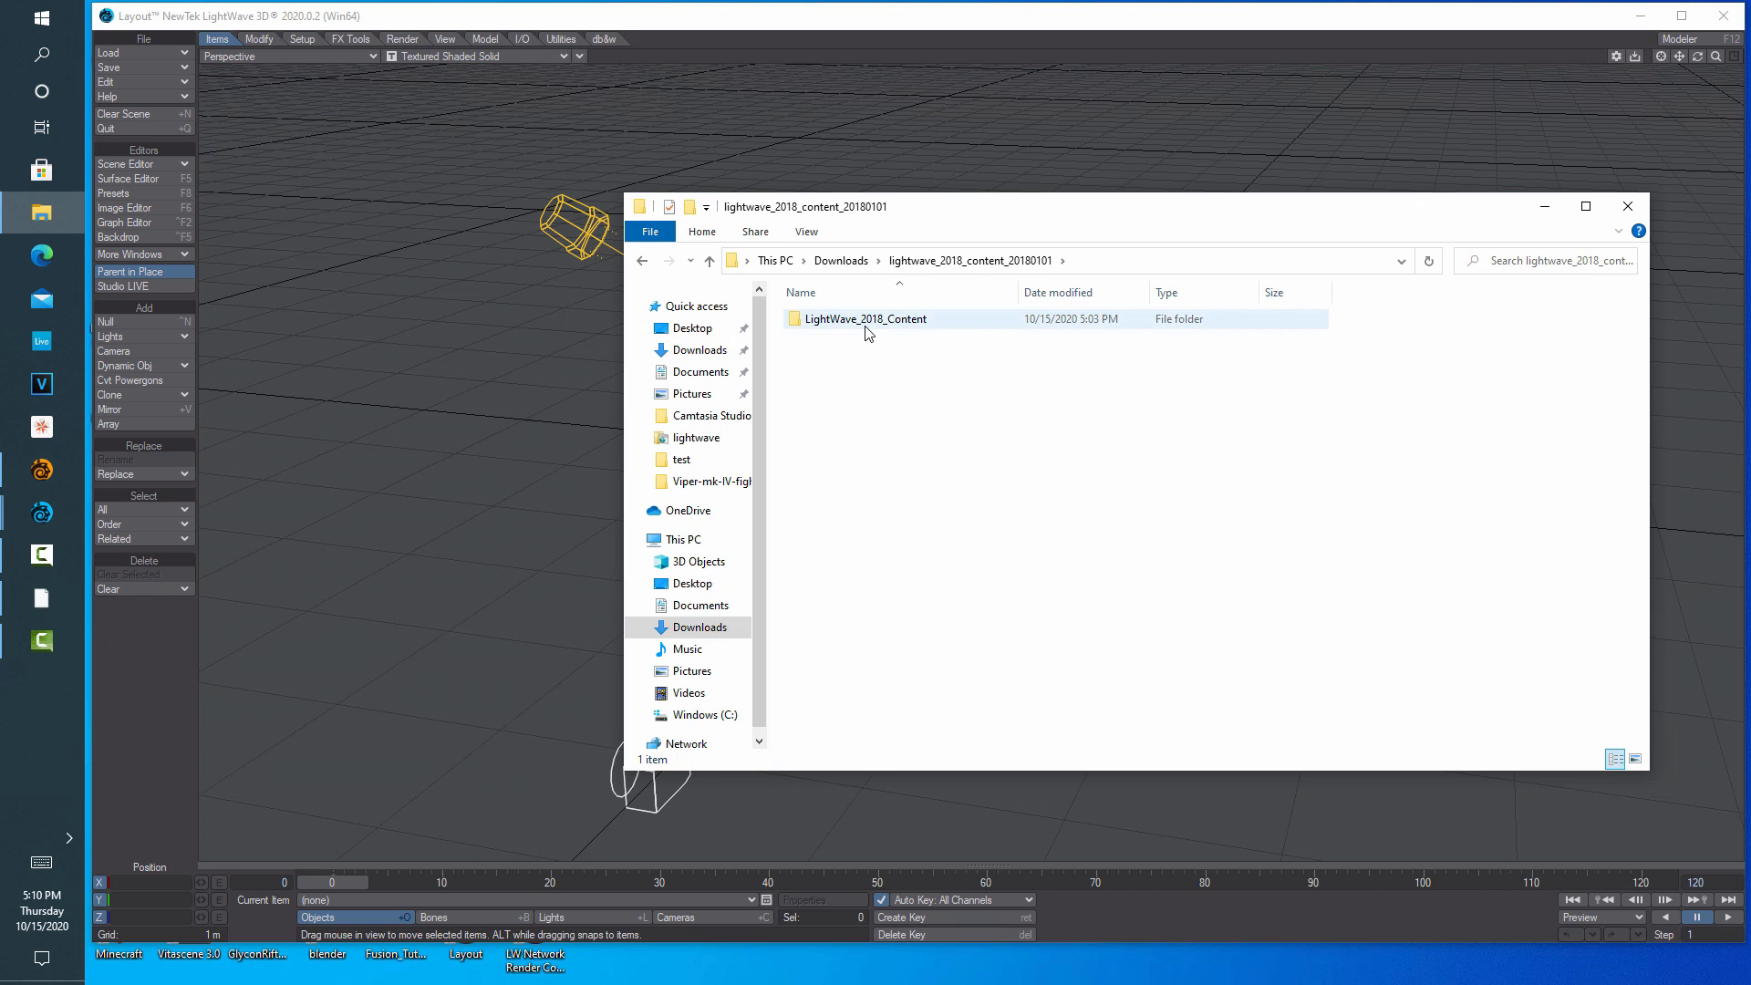
Open LightNodes_Thruster from LightWave_2018_Content > Scenes > Volumetrics > Volumetric_Lights and dismiss the content-directory prompt
{"action": "double_click", "coordinate": [868, 321]}
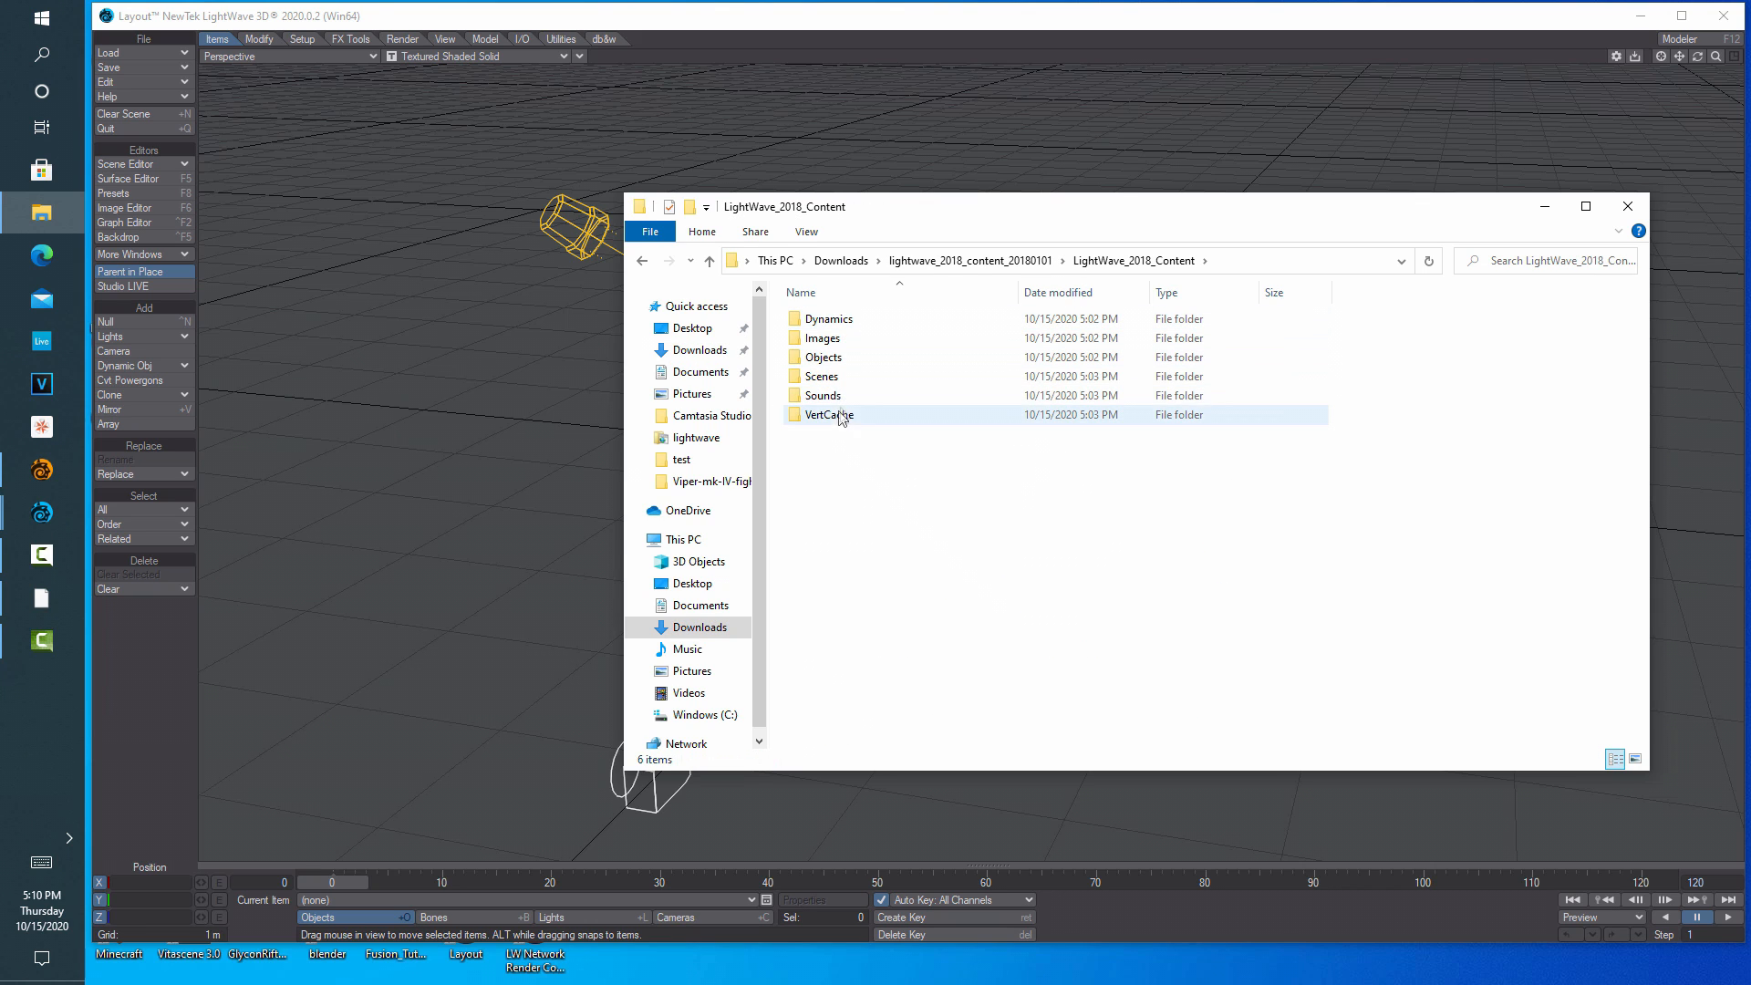
{"action": "double_click", "coordinate": [839, 377]}
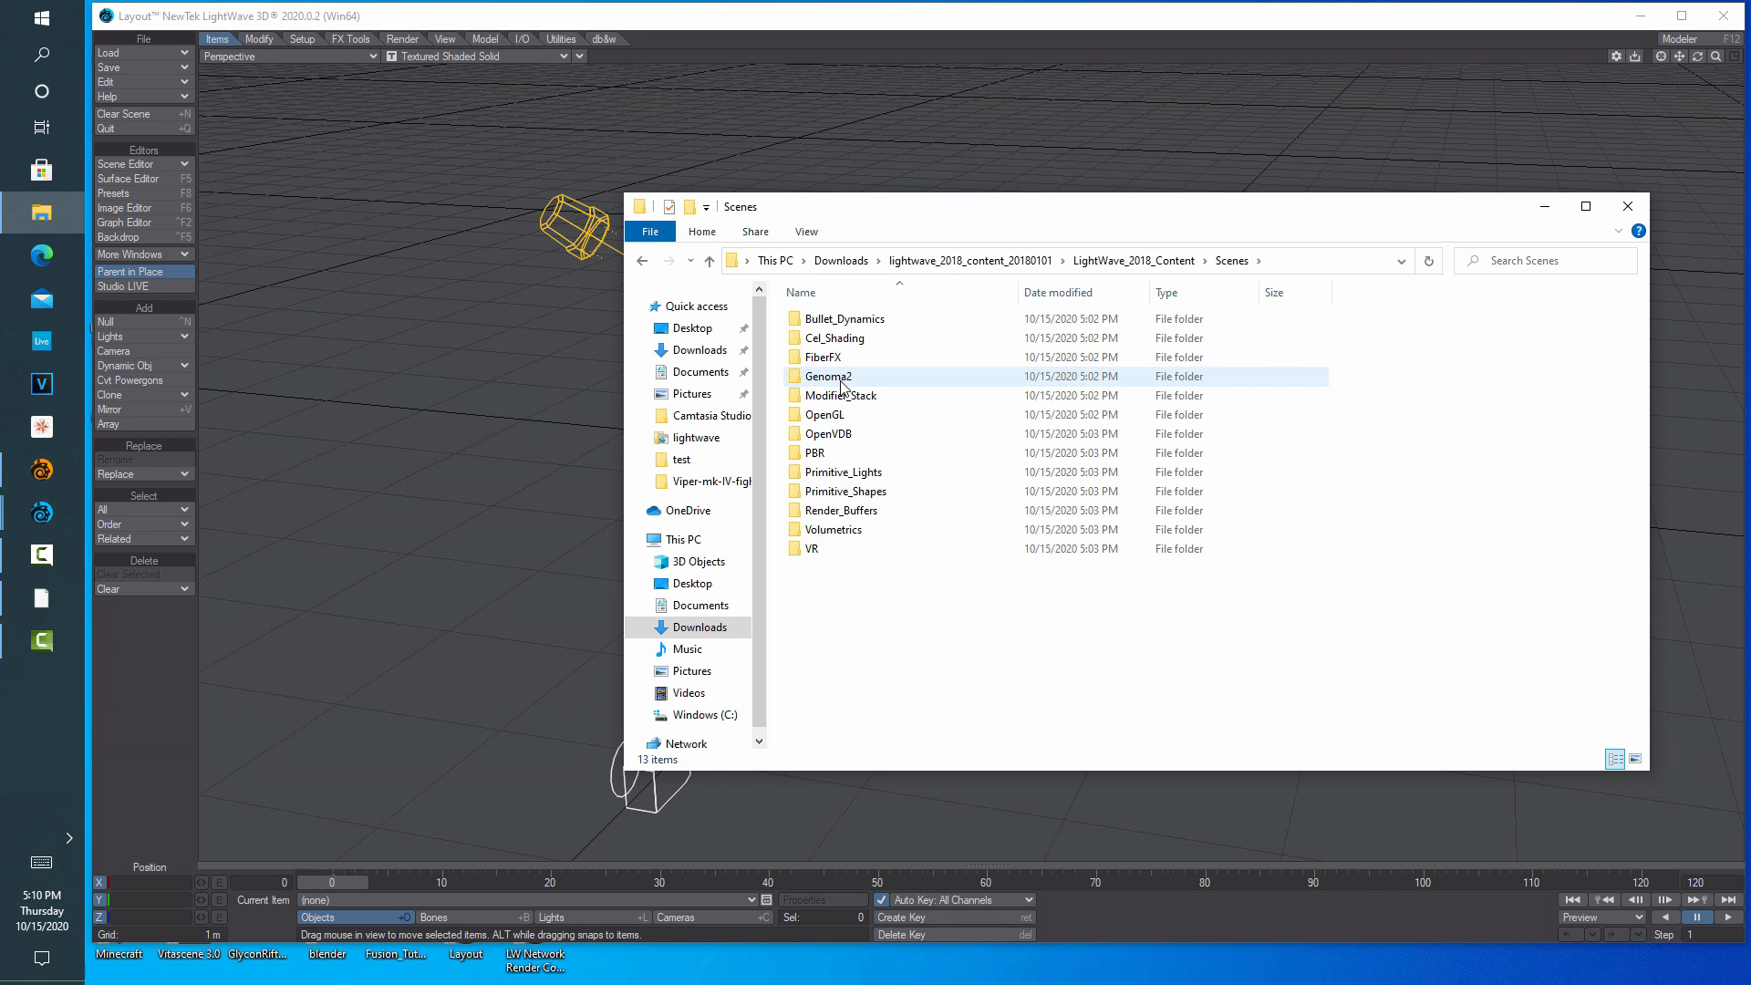
{"action": "double_click", "coordinate": [832, 531]}
{"action": "double_click", "coordinate": [866, 435]}
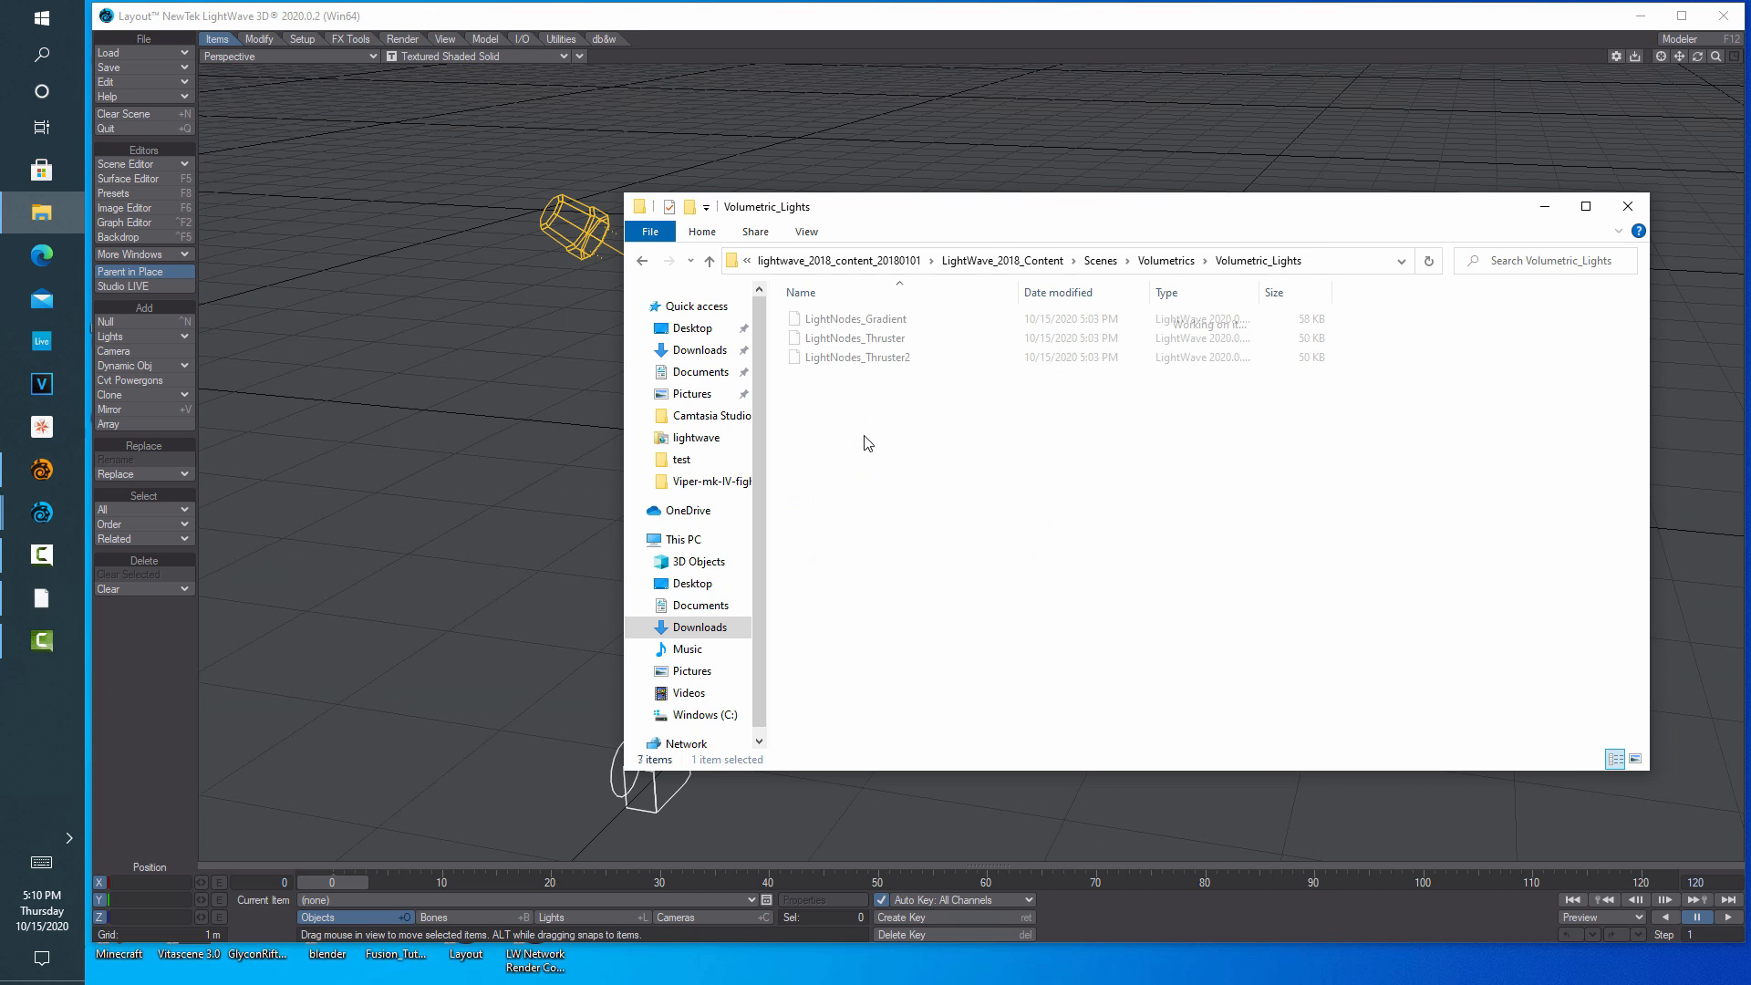
{"action": "double_click", "coordinate": [862, 339]}
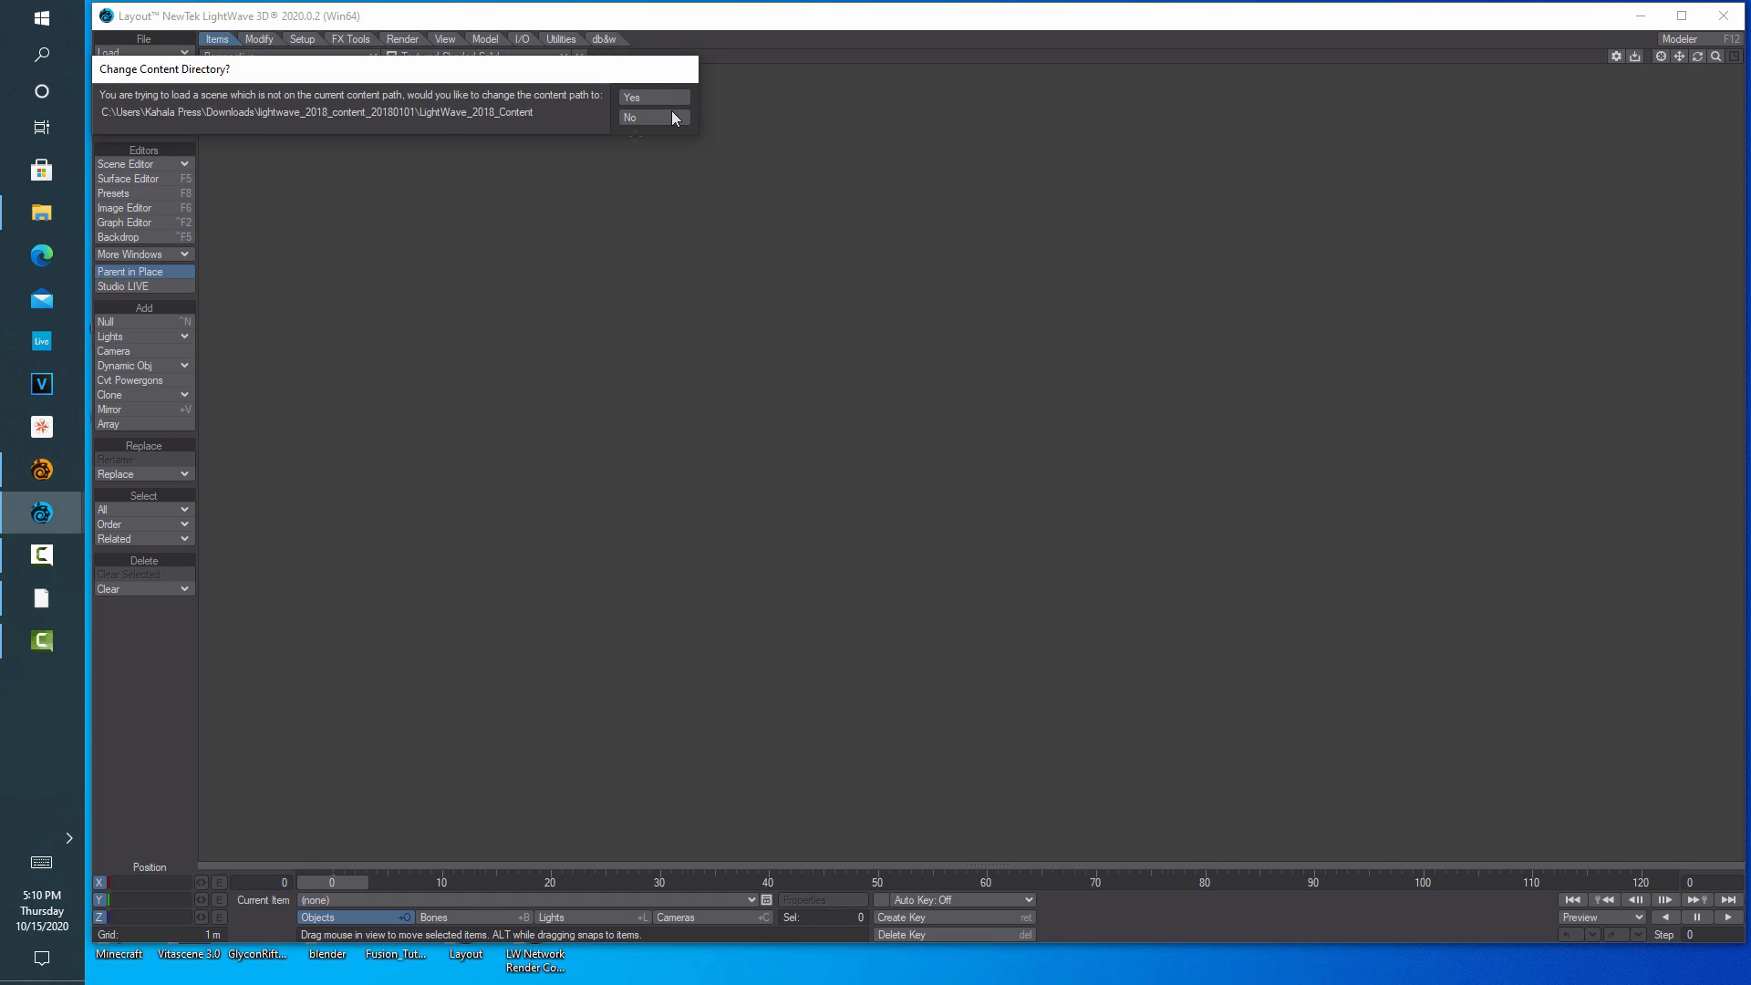
{"action": "left_click", "coordinate": [666, 106]}
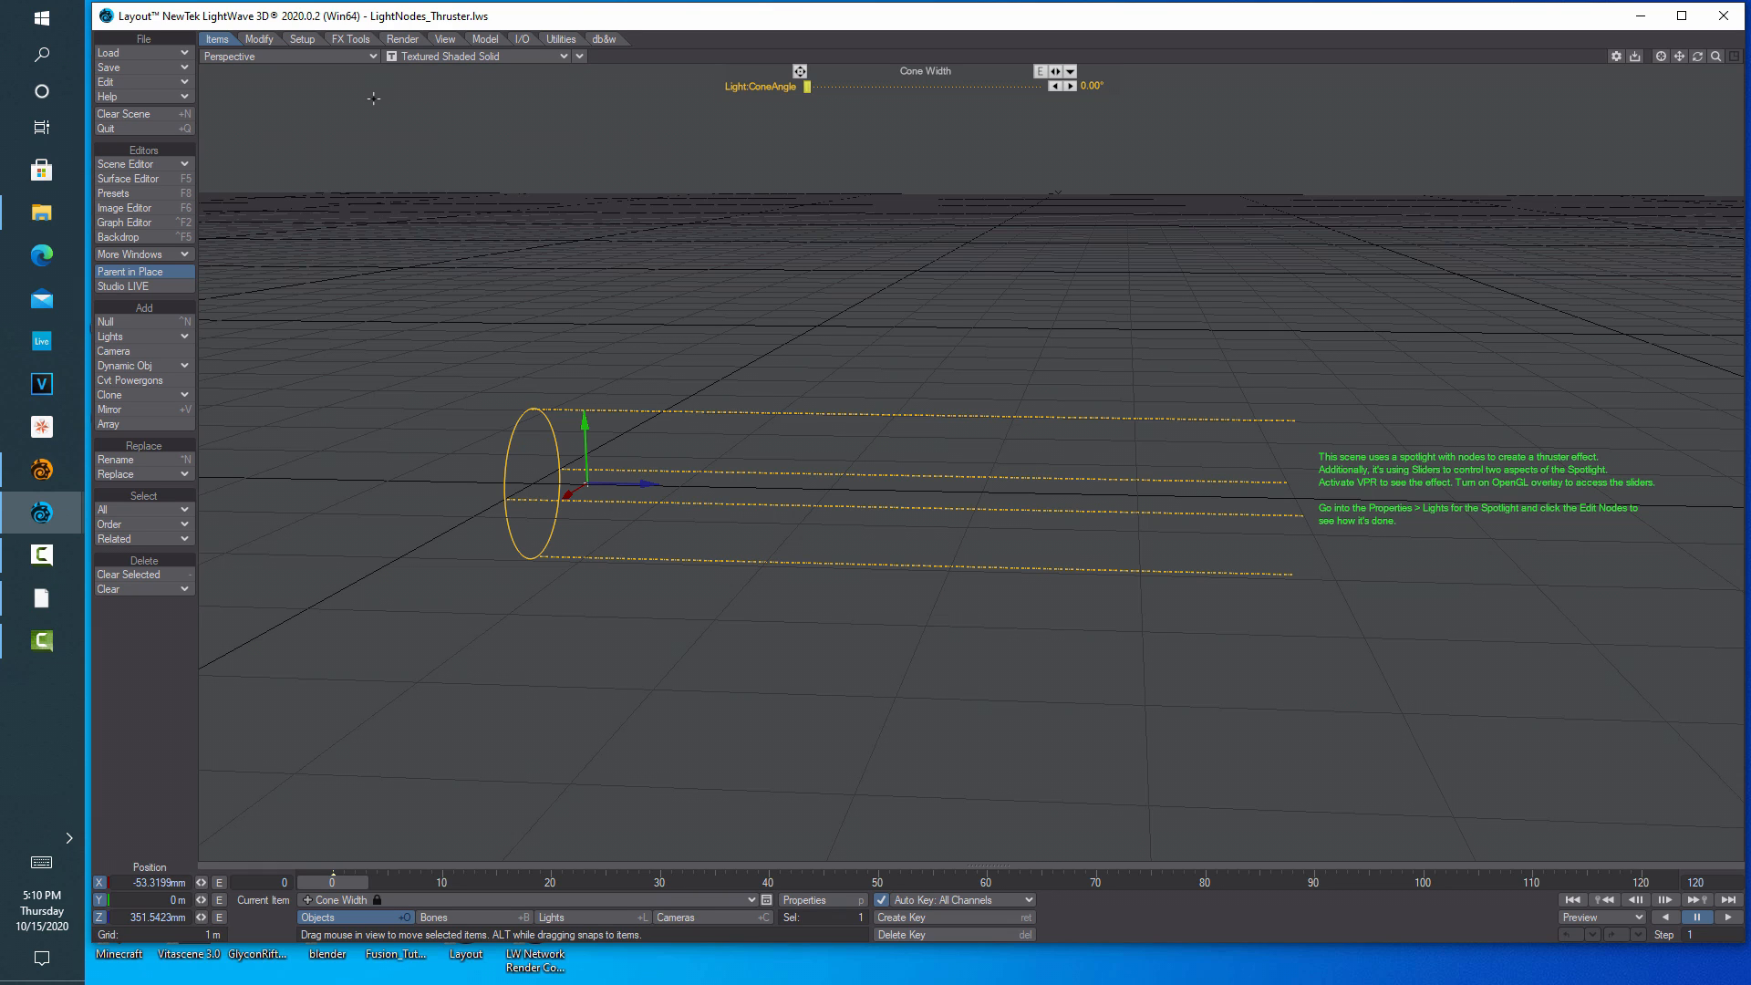
Switch the viewport rendering style to VPR to preview the orange-blue thruster plume
{"action": "left_click", "coordinate": [373, 56]}
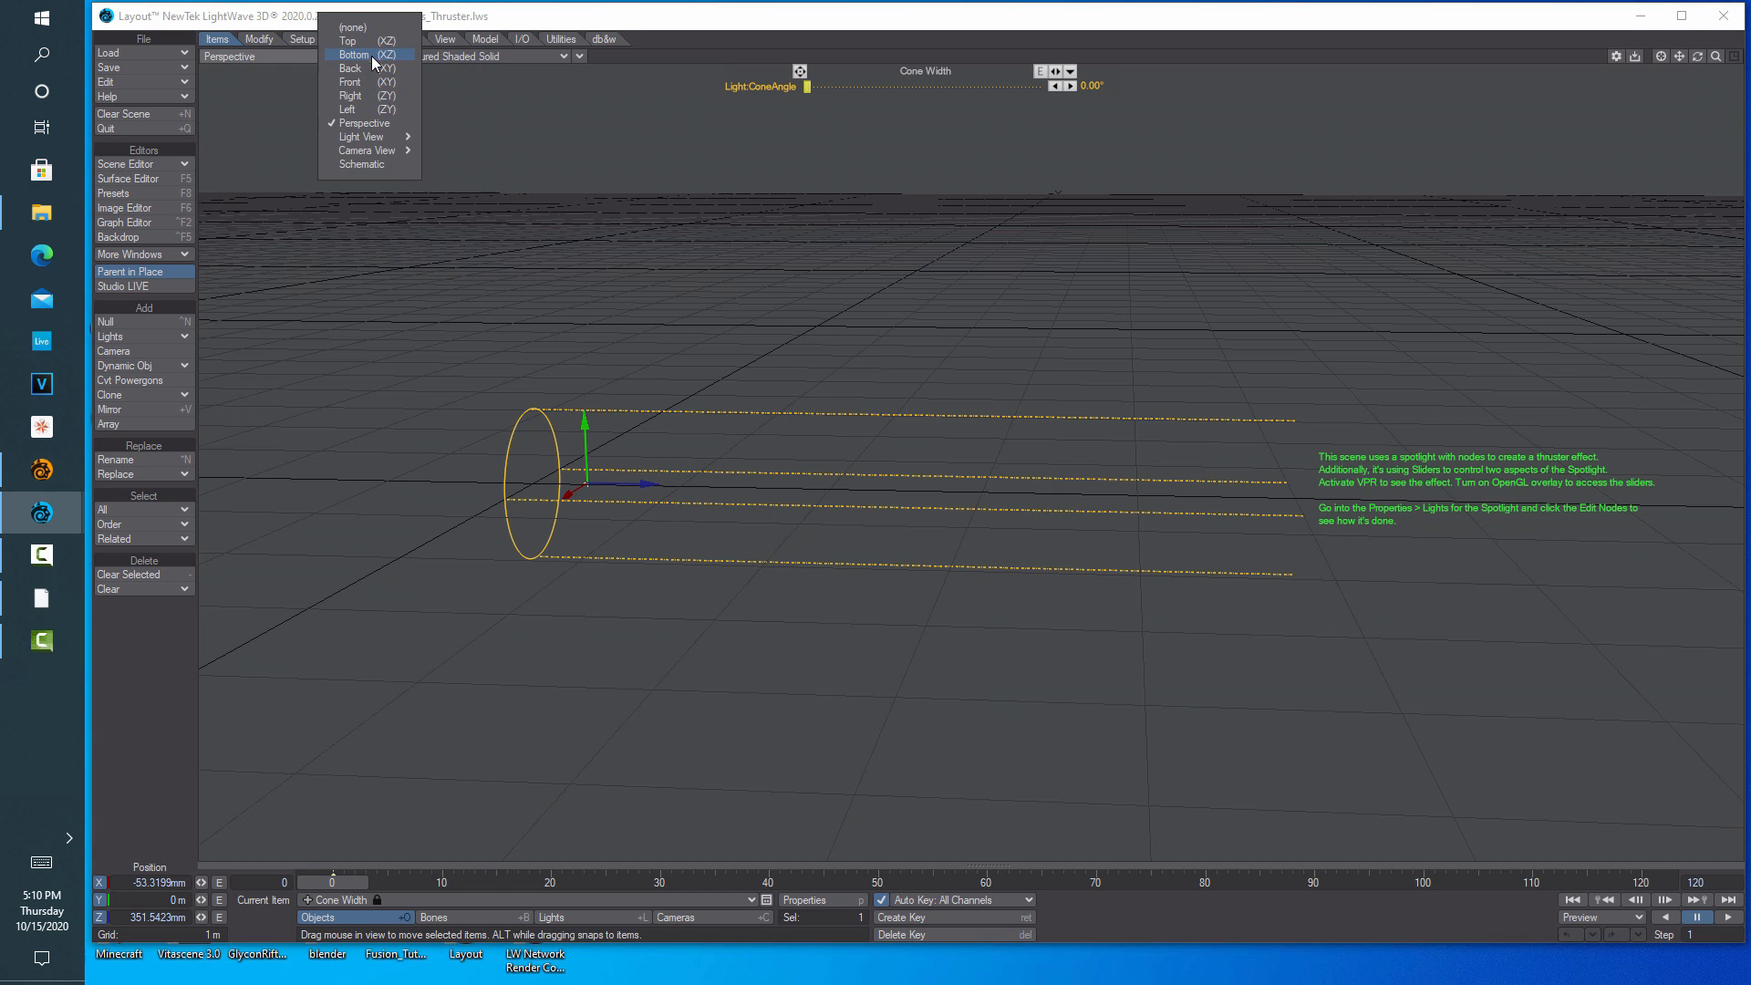
{"action": "left_click", "coordinate": [576, 64]}
{"action": "left_click", "coordinate": [580, 58]}
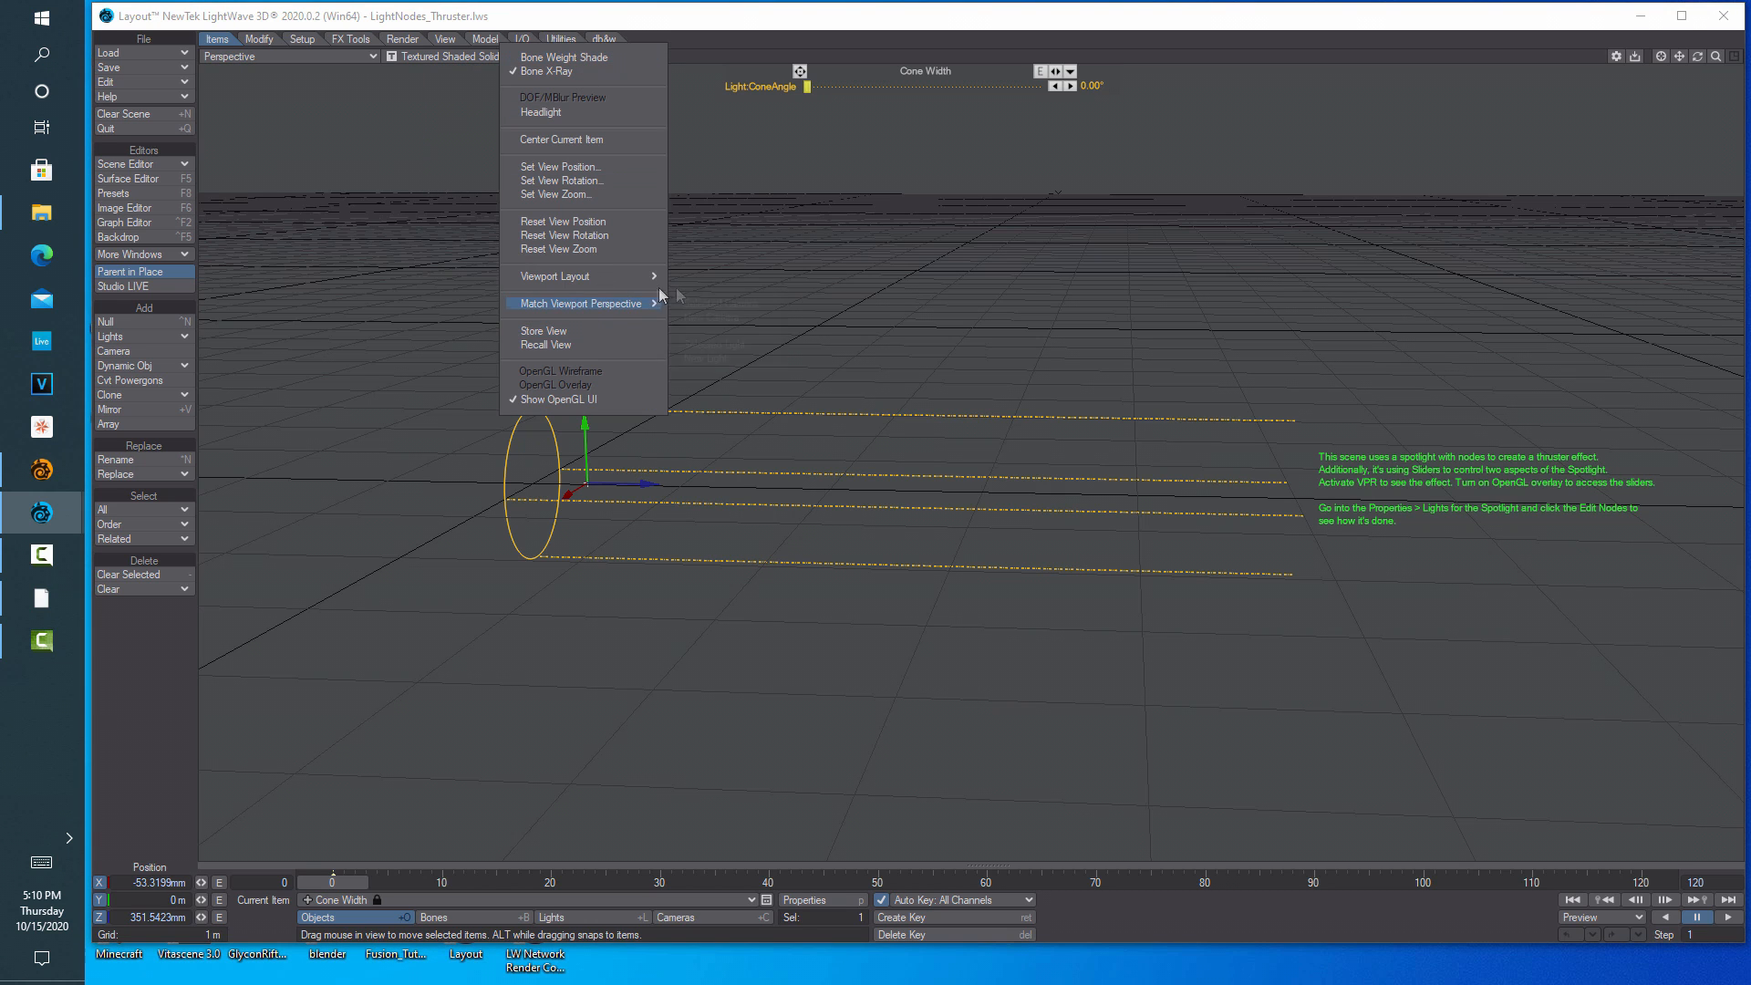
{"action": "mouse_move", "coordinate": [656, 303]}
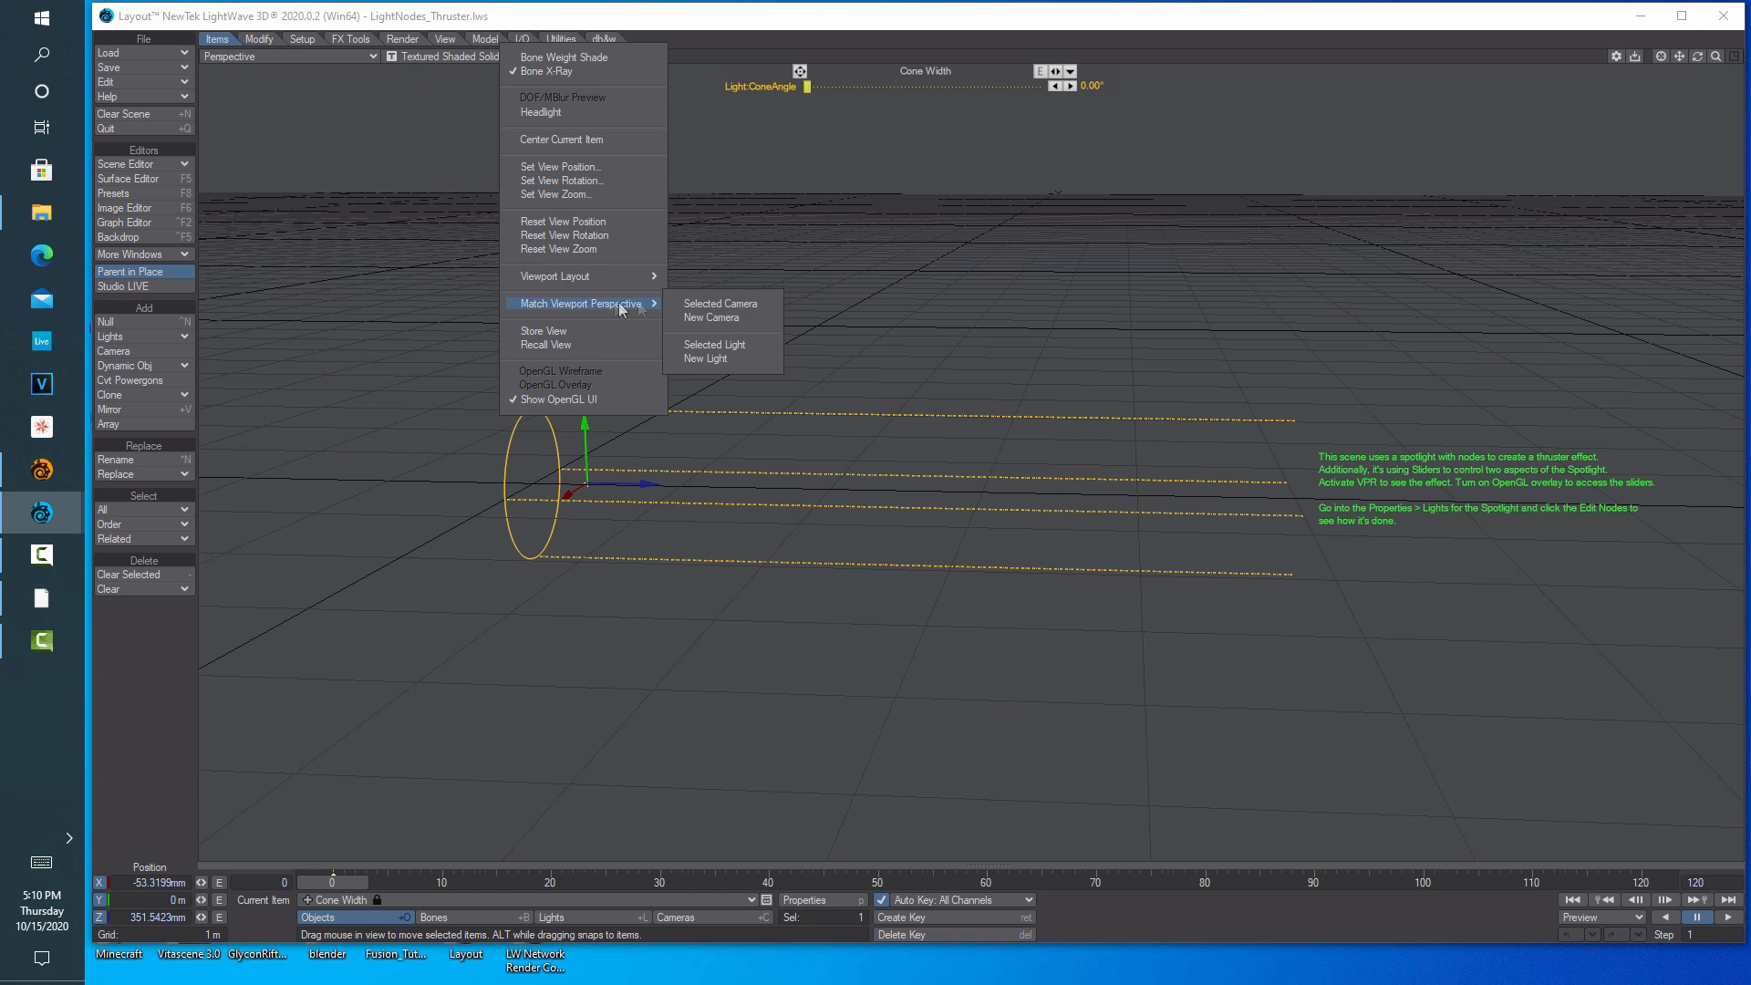
{"action": "left_click", "coordinate": [720, 304]}
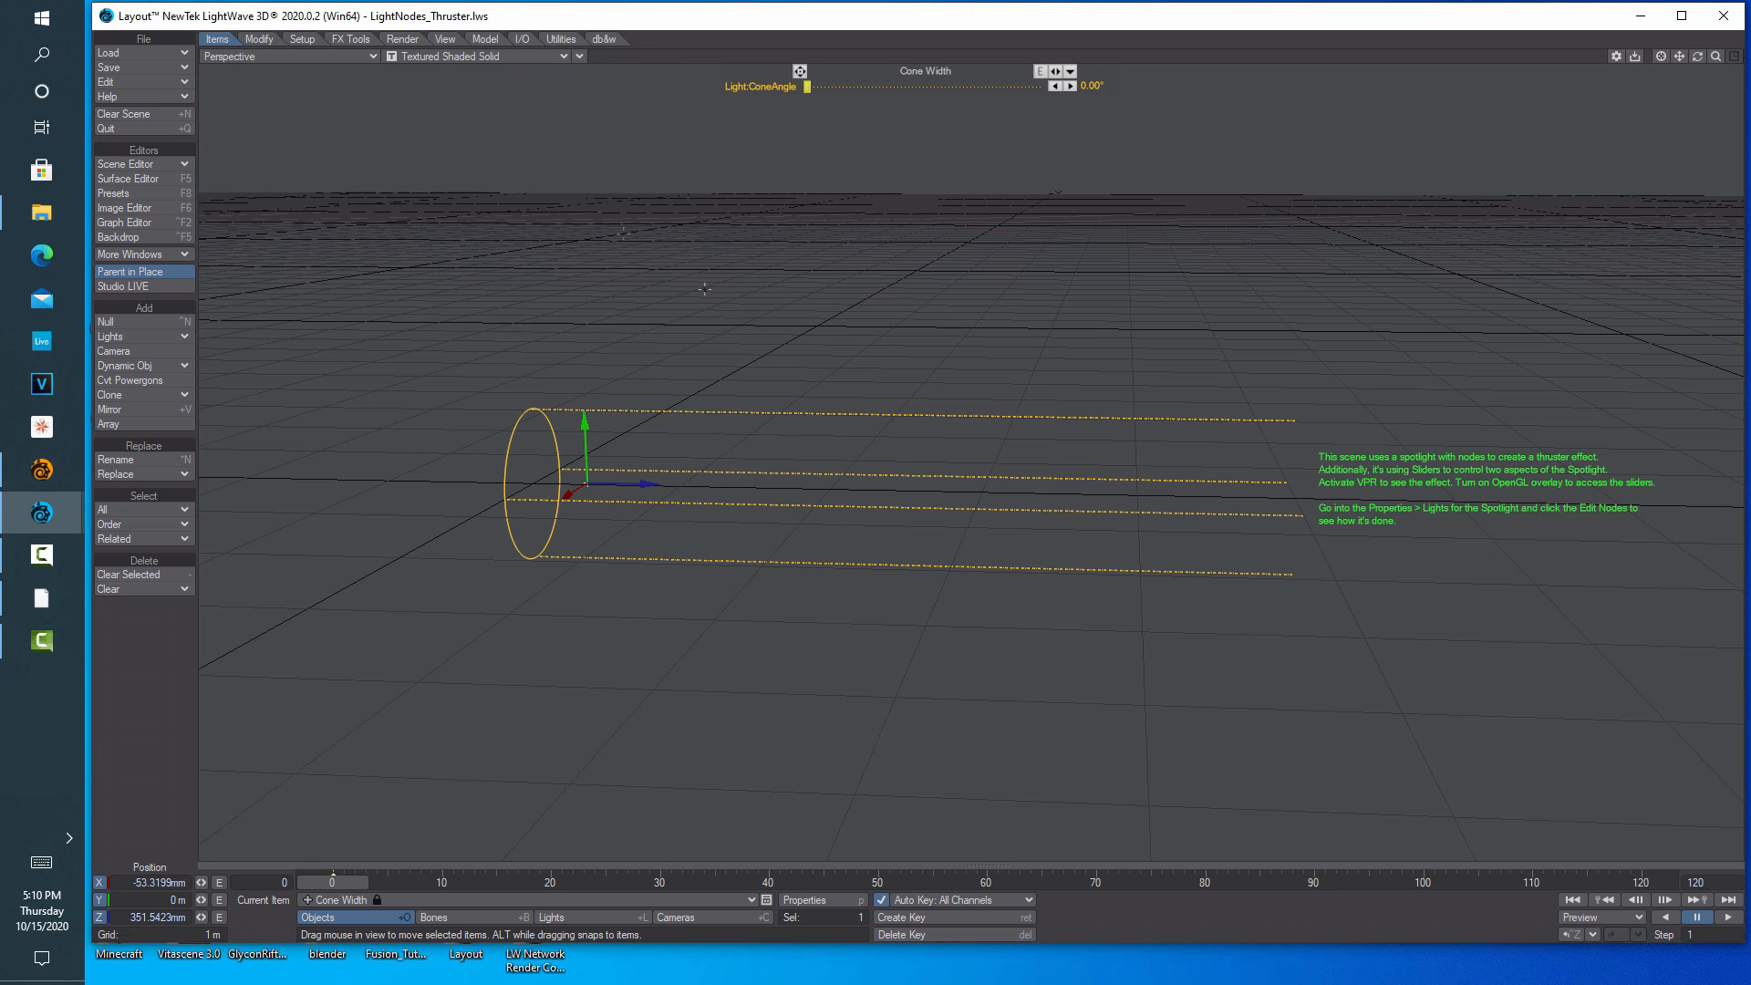
{"action": "left_click", "coordinate": [556, 56]}
{"action": "left_click", "coordinate": [517, 137]}
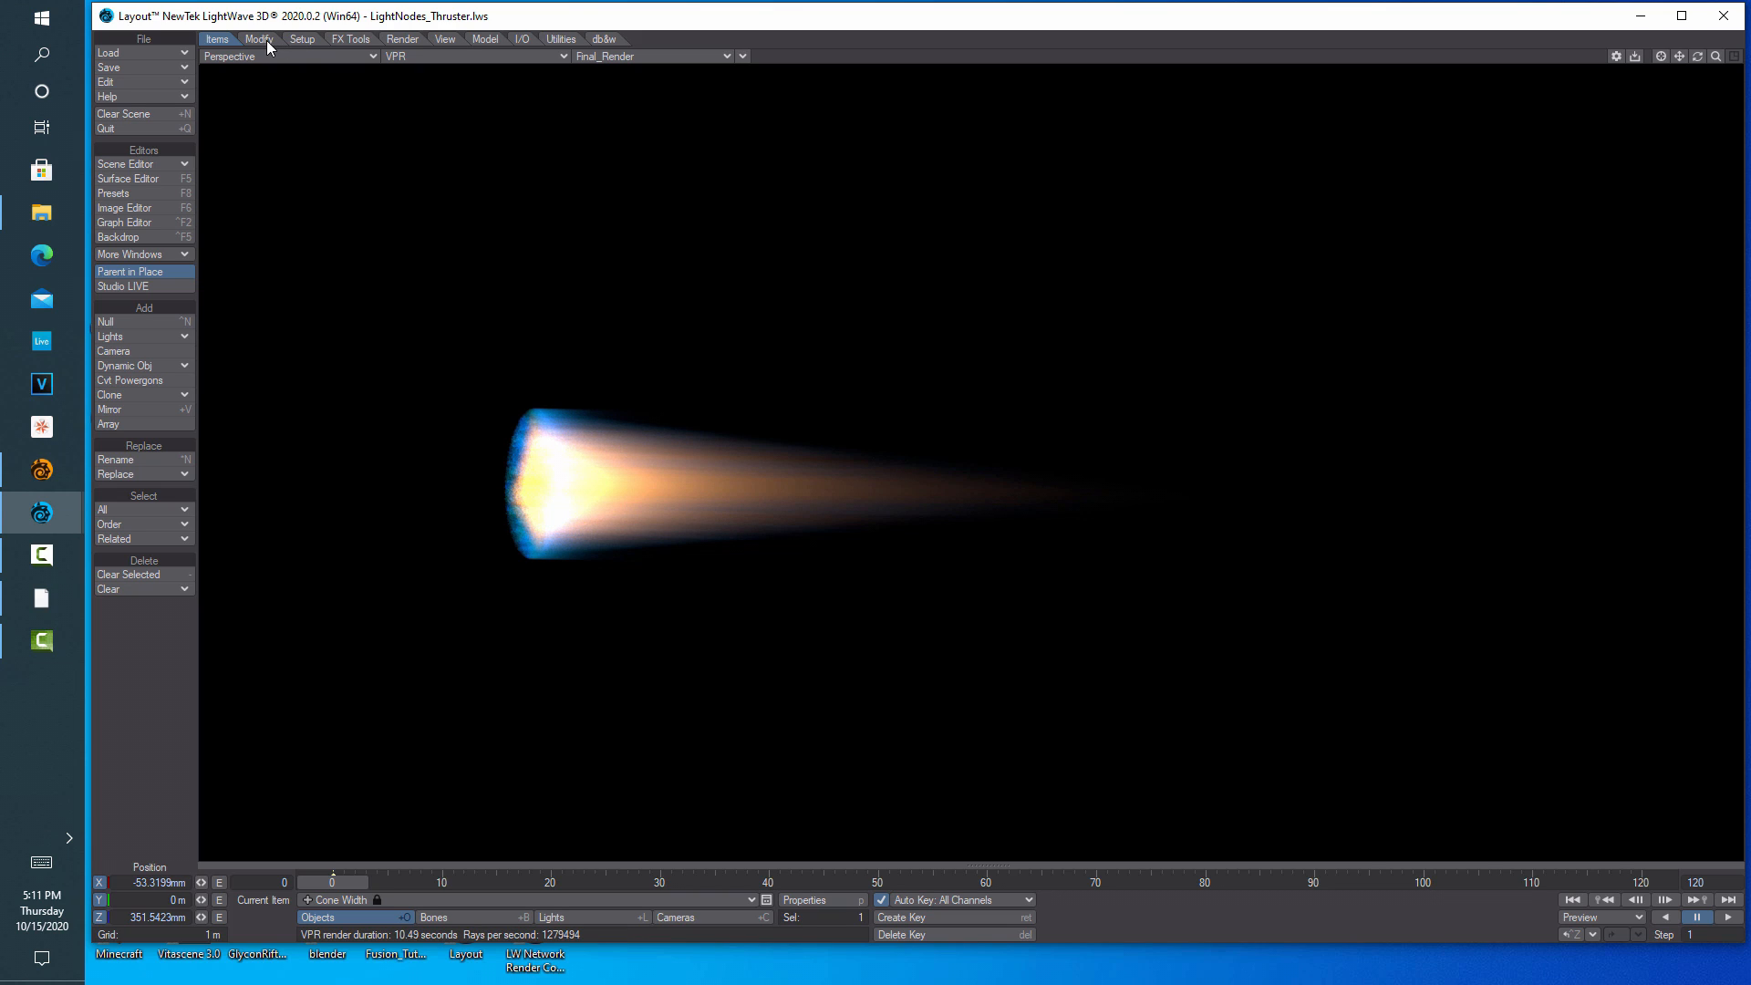
Enable OpenGL Overlay, show the Cone Width slider, and play the animation to frame 95
{"action": "left_click", "coordinate": [743, 57]}
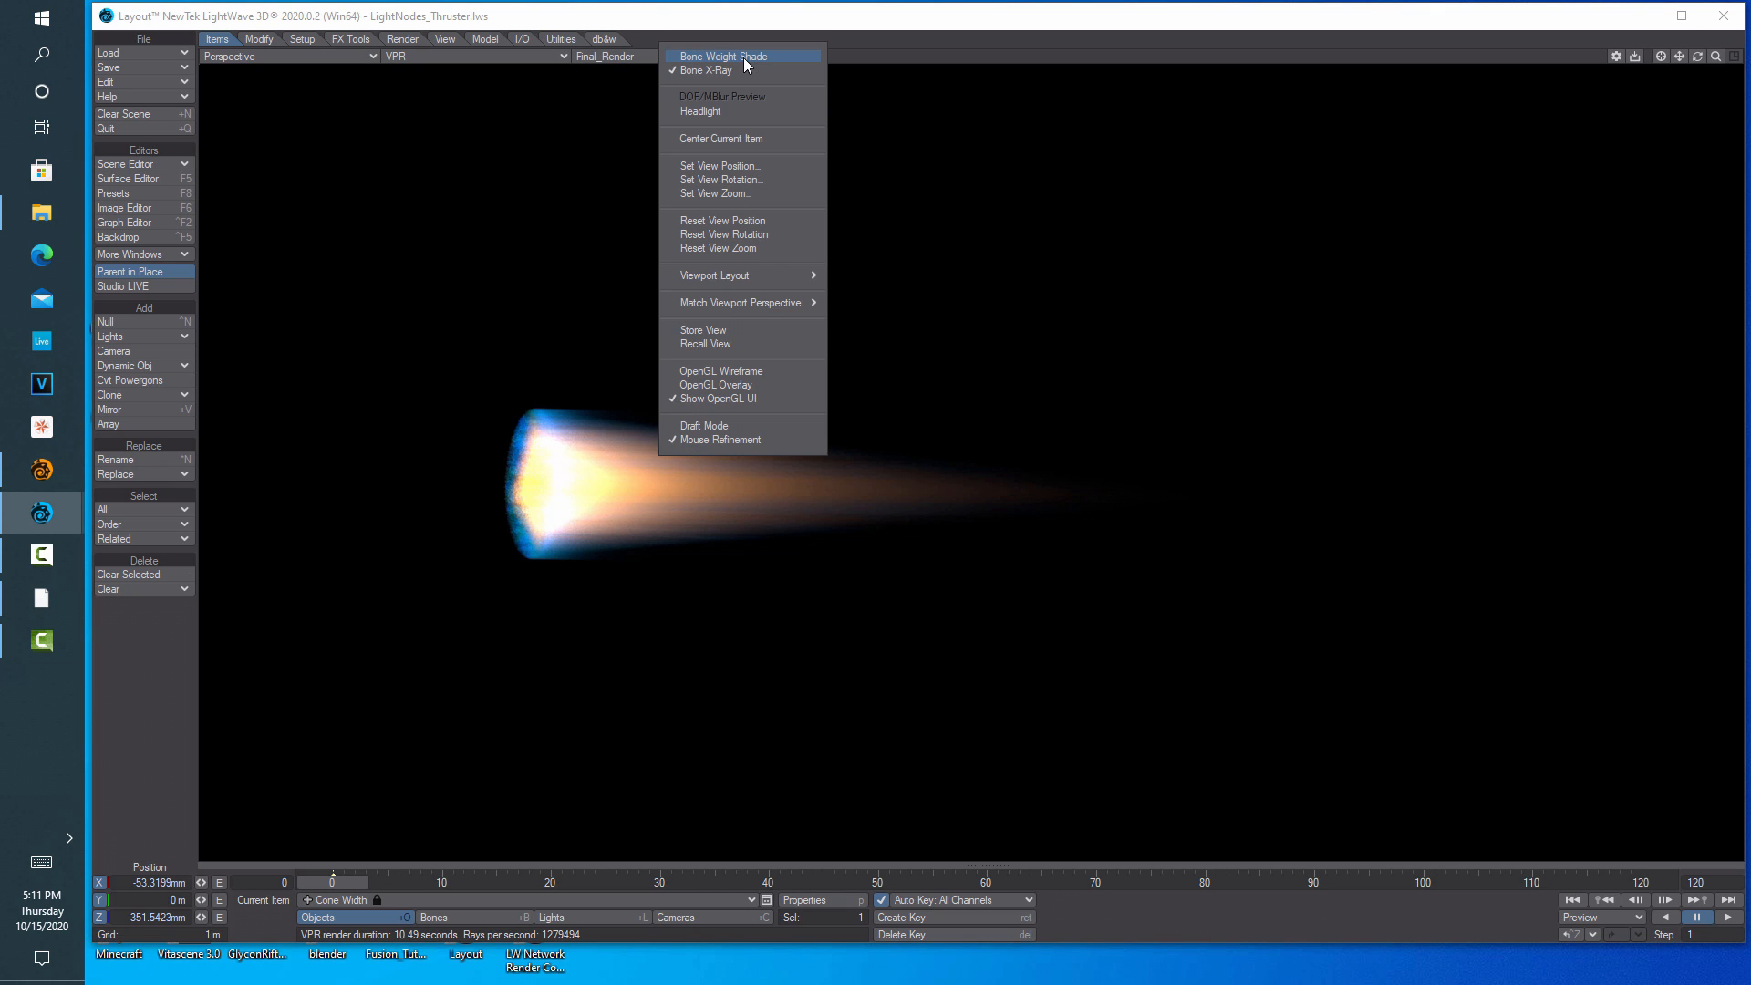
{"action": "left_click", "coordinate": [684, 384]}
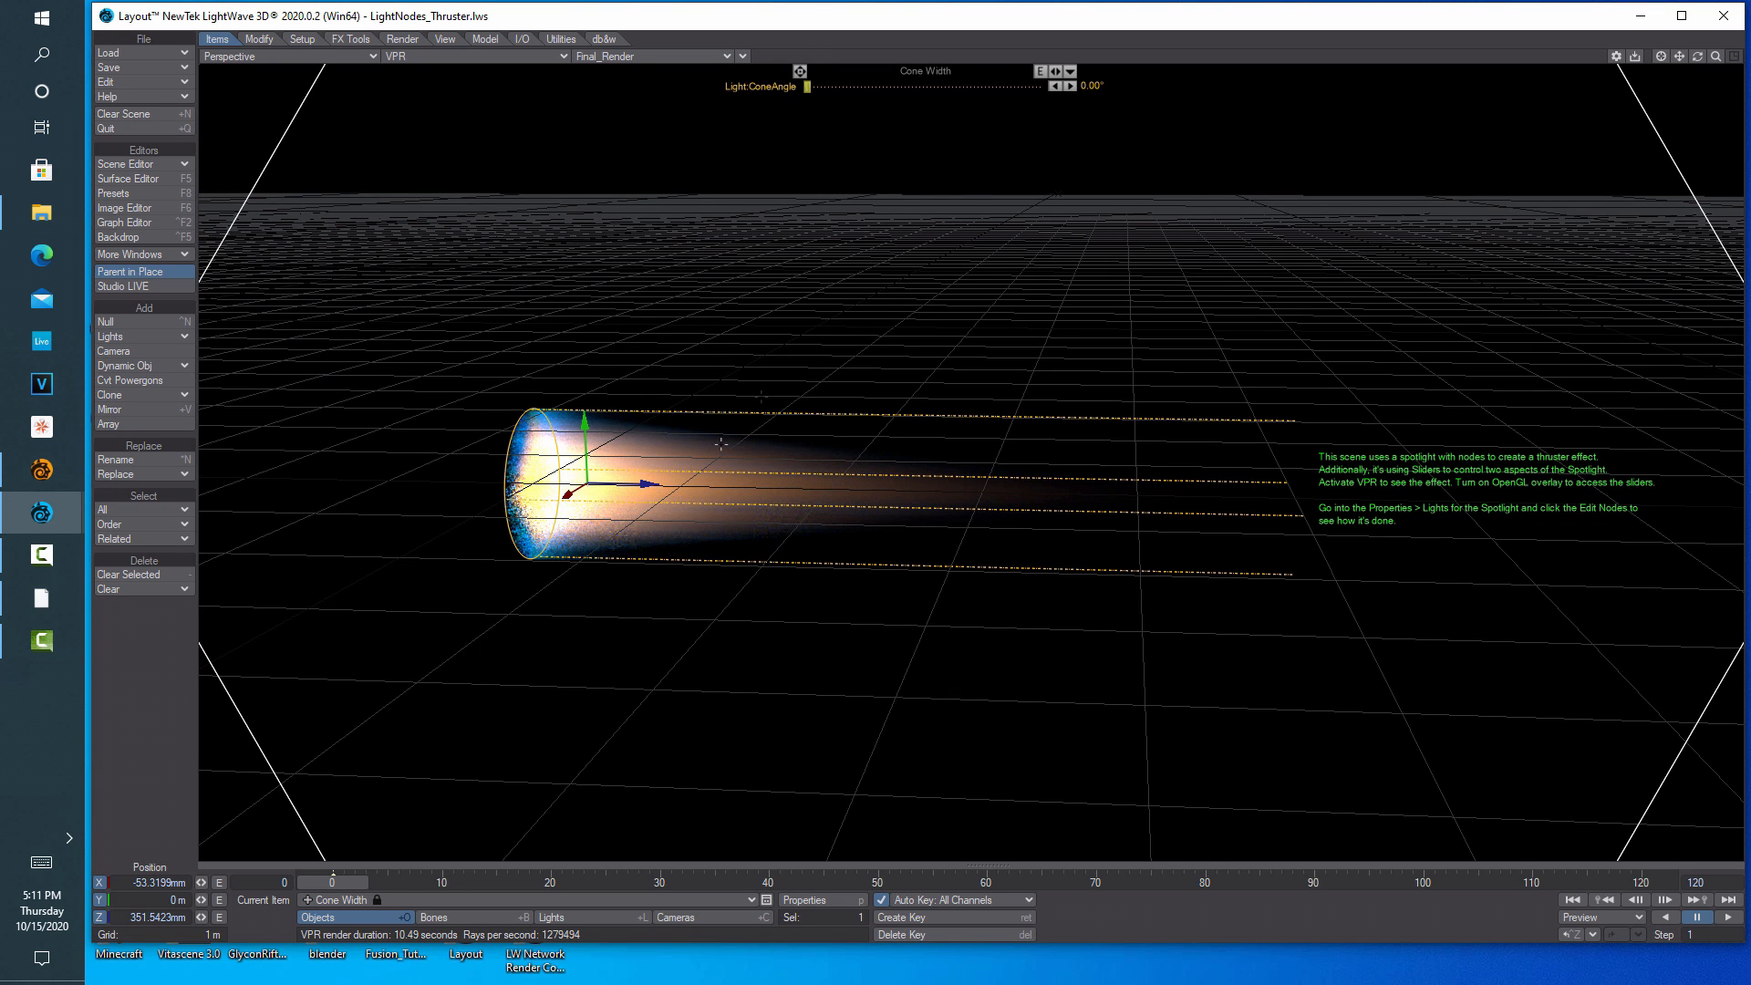
{"action": "left_click", "coordinate": [250, 40]}
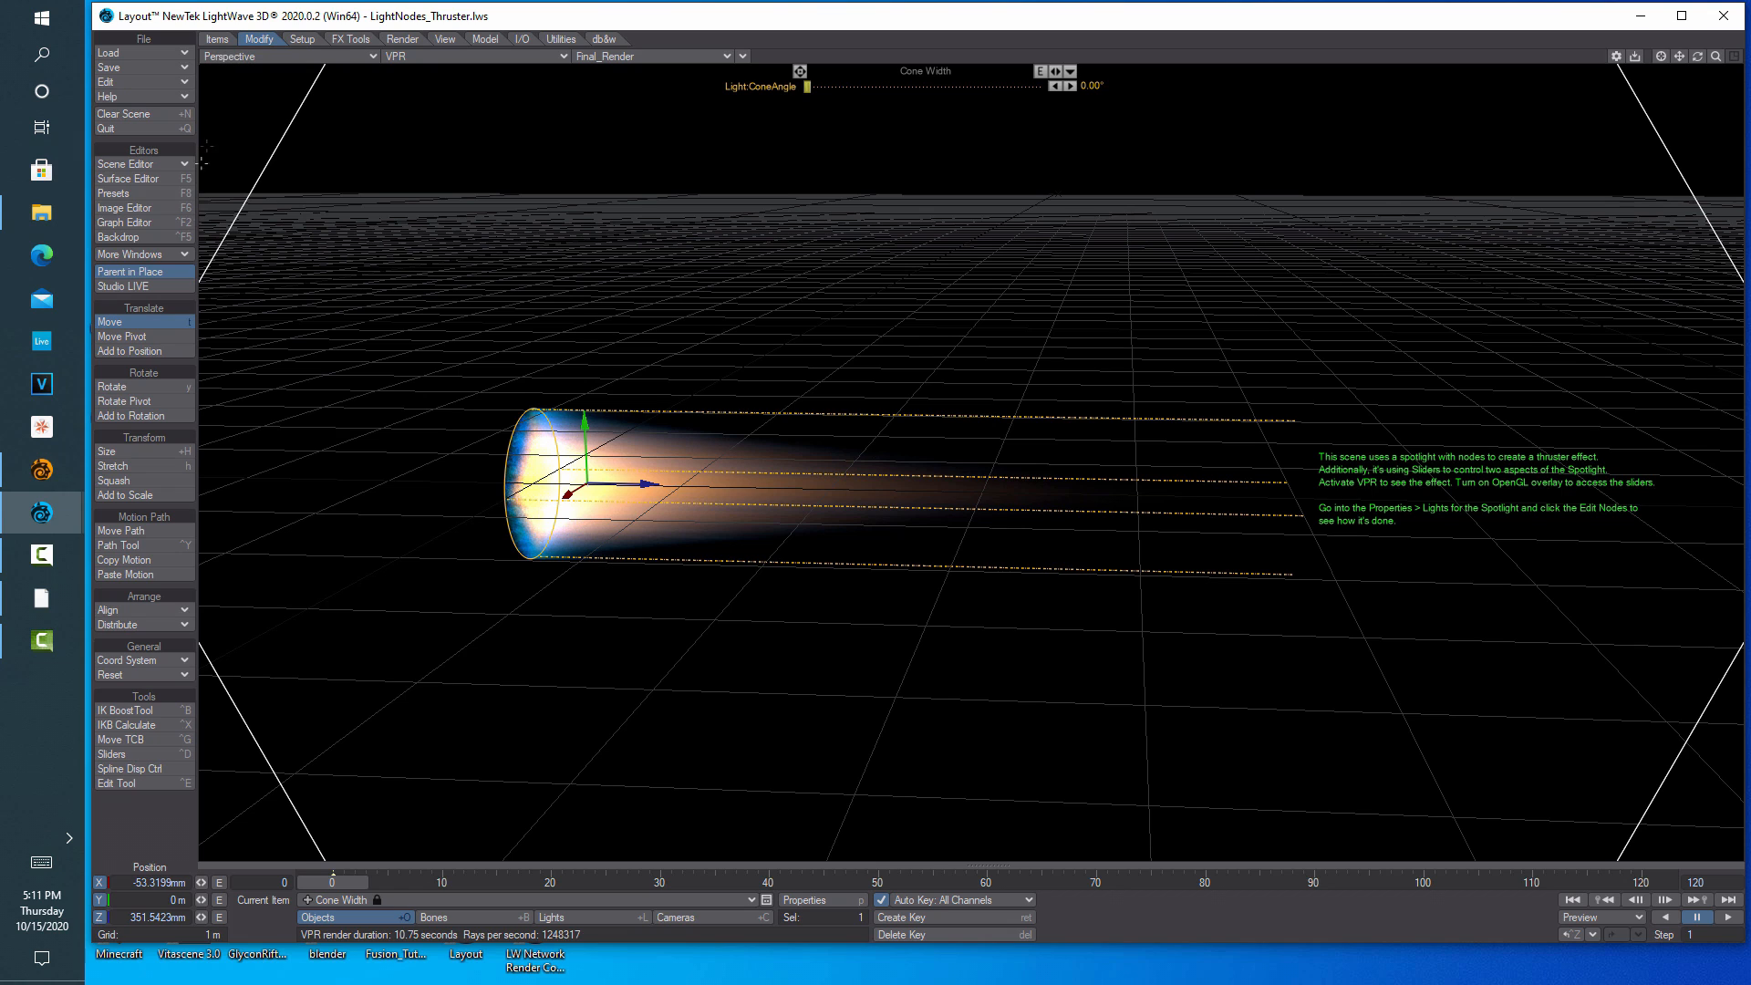
{"action": "left_click", "coordinate": [133, 755]}
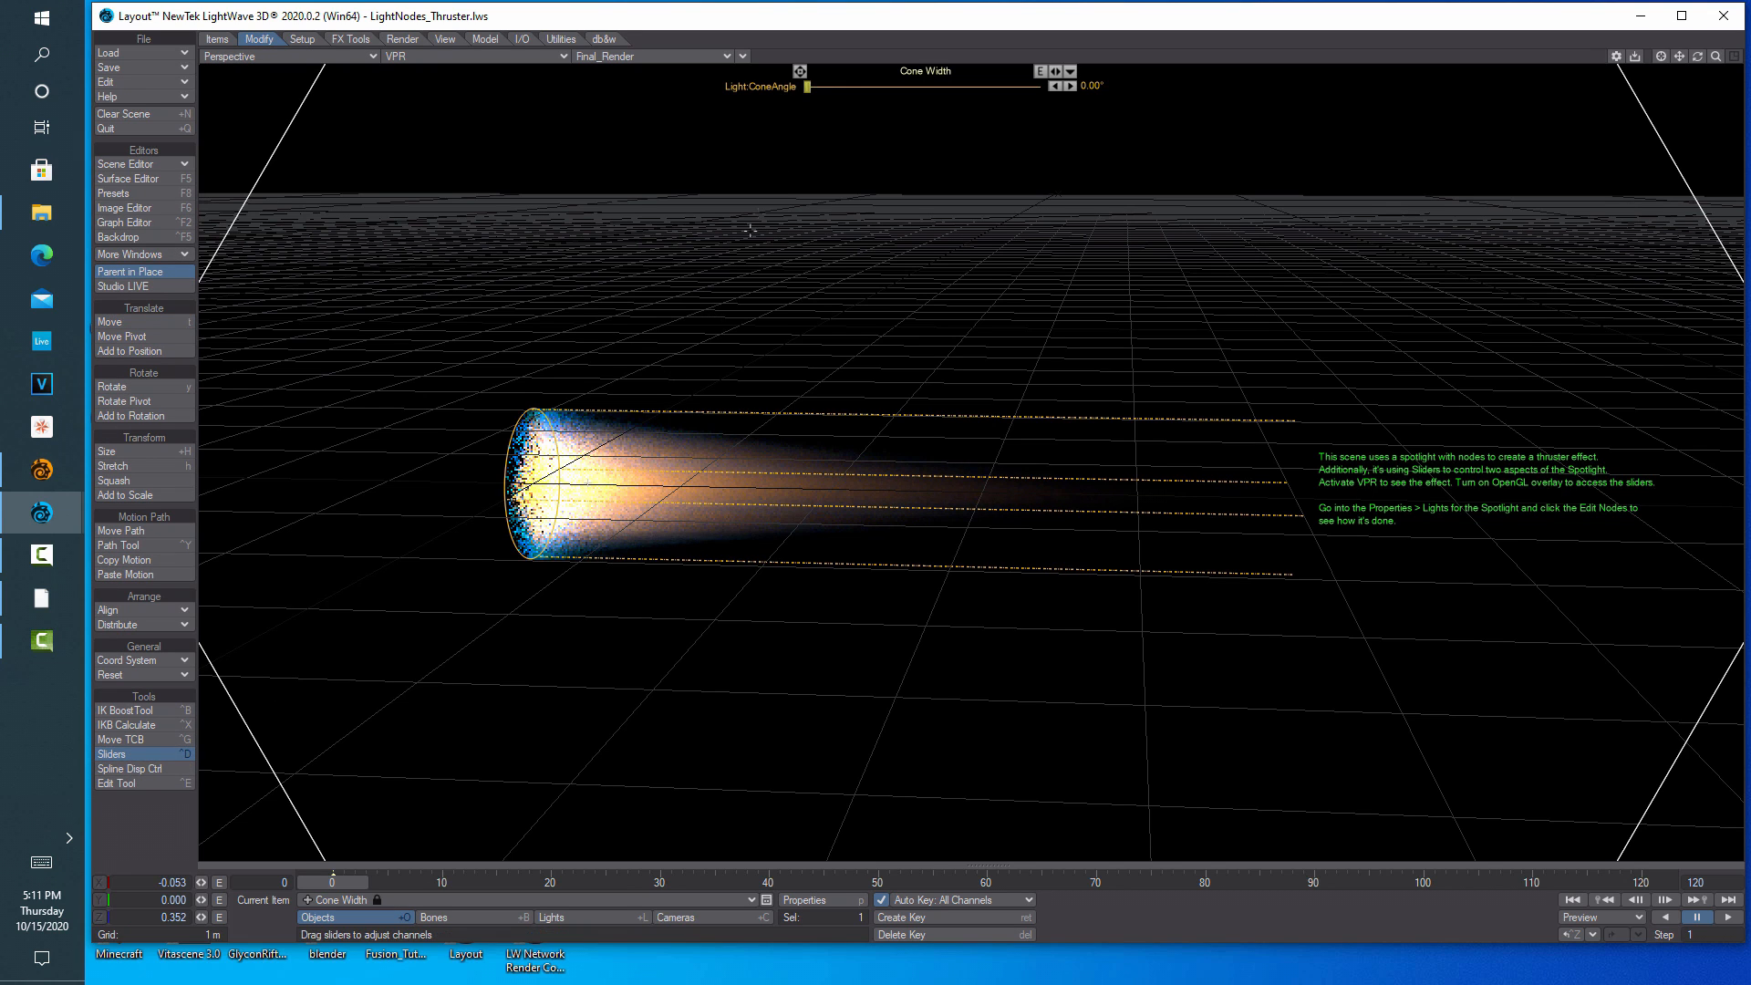
{"action": "mouse_move", "coordinate": [807, 86]}
{"action": "left_mouse_down"}
{"action": "mouse_move", "coordinate": [852, 85]}
{"action": "mouse_move", "coordinate": [807, 86]}
{"action": "left_mouse_up"}
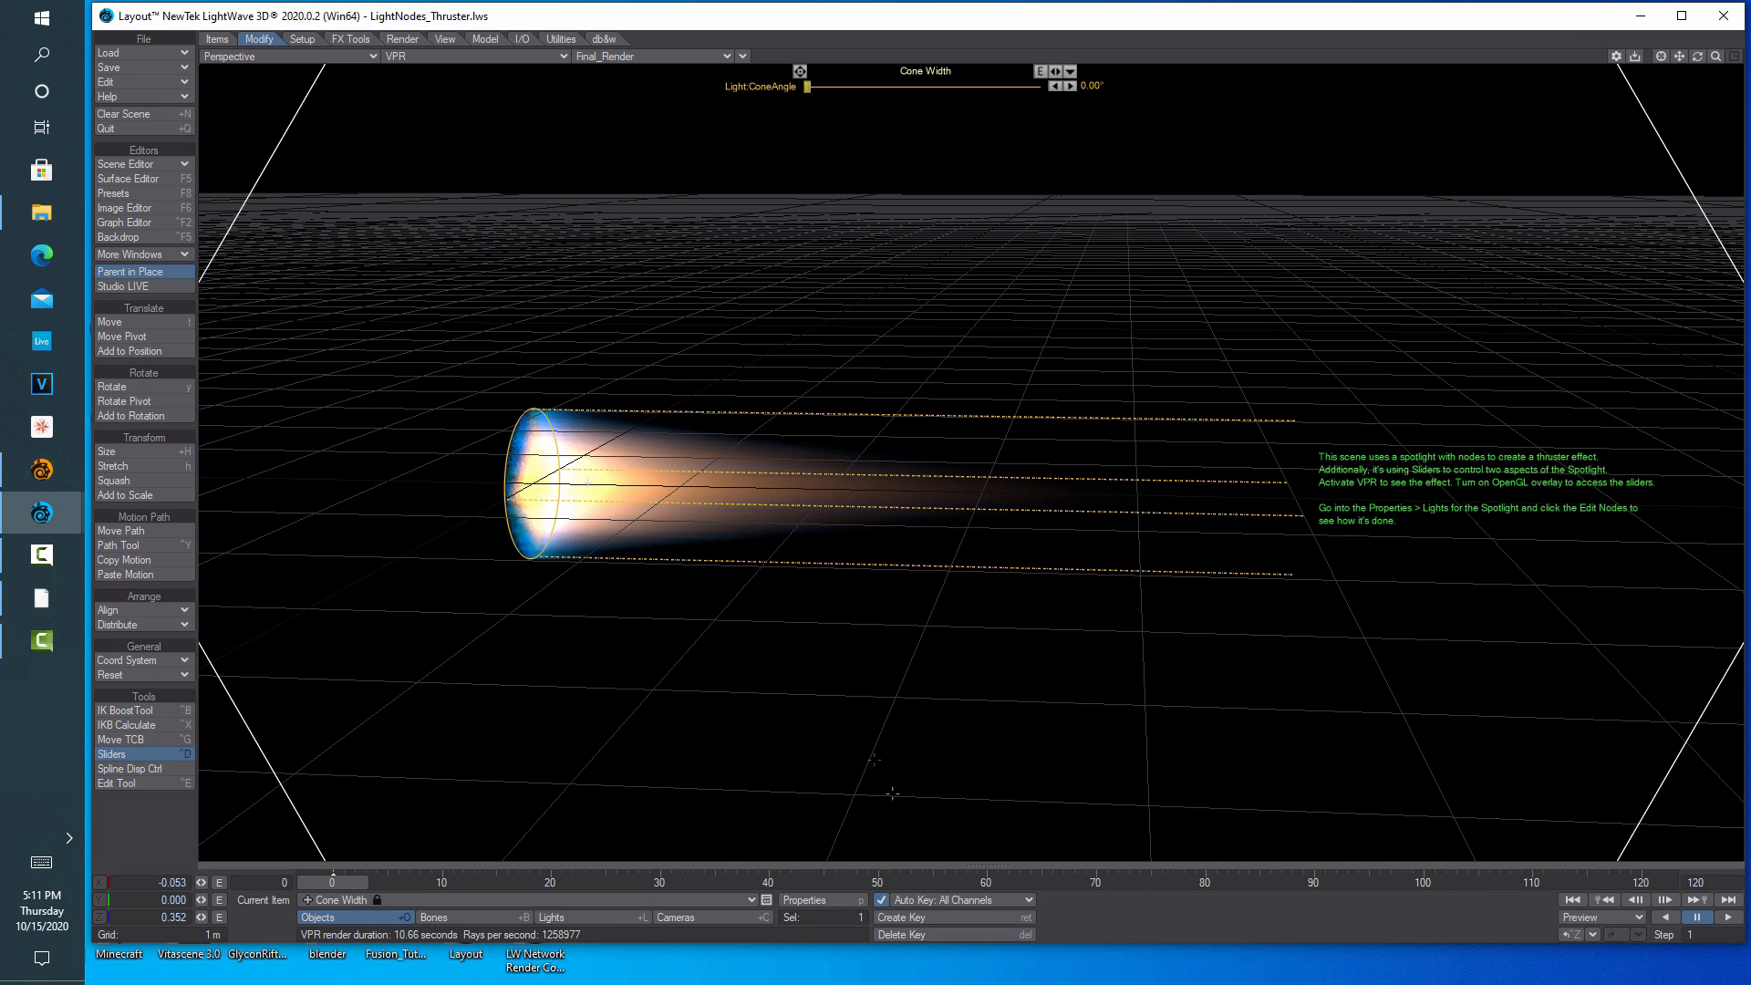
{"action": "left_click", "coordinate": [1728, 919]}
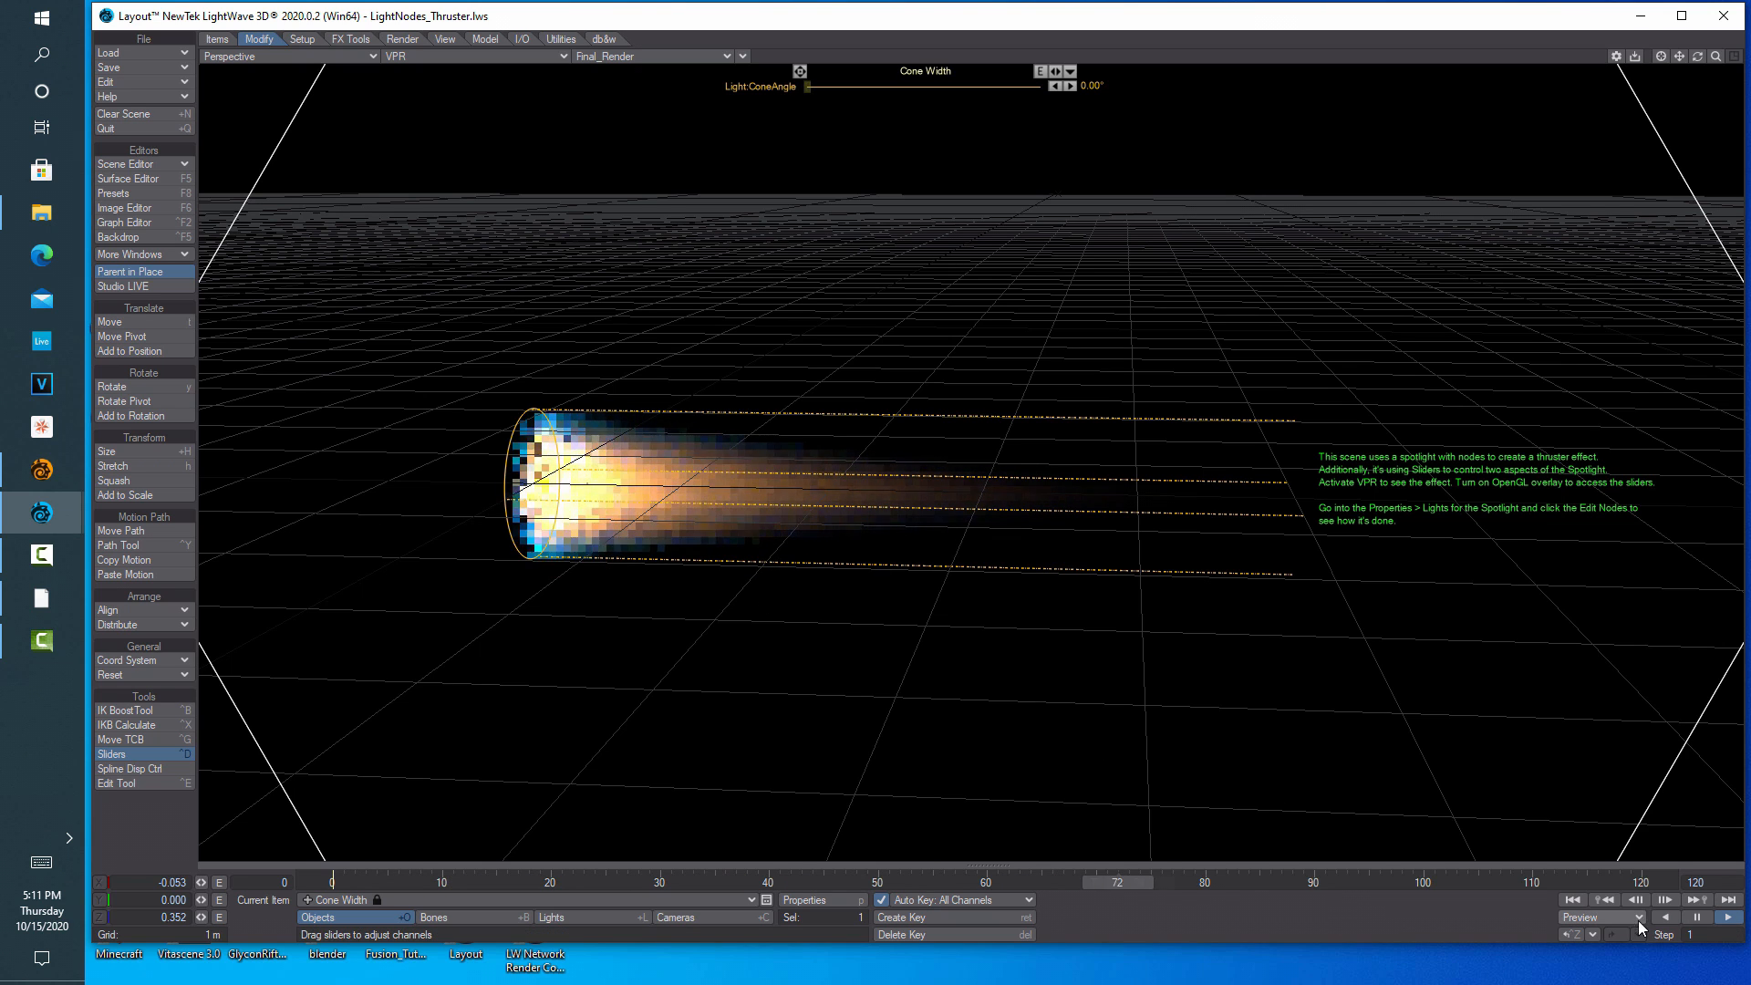
{"action": "left_click", "coordinate": [1696, 917]}
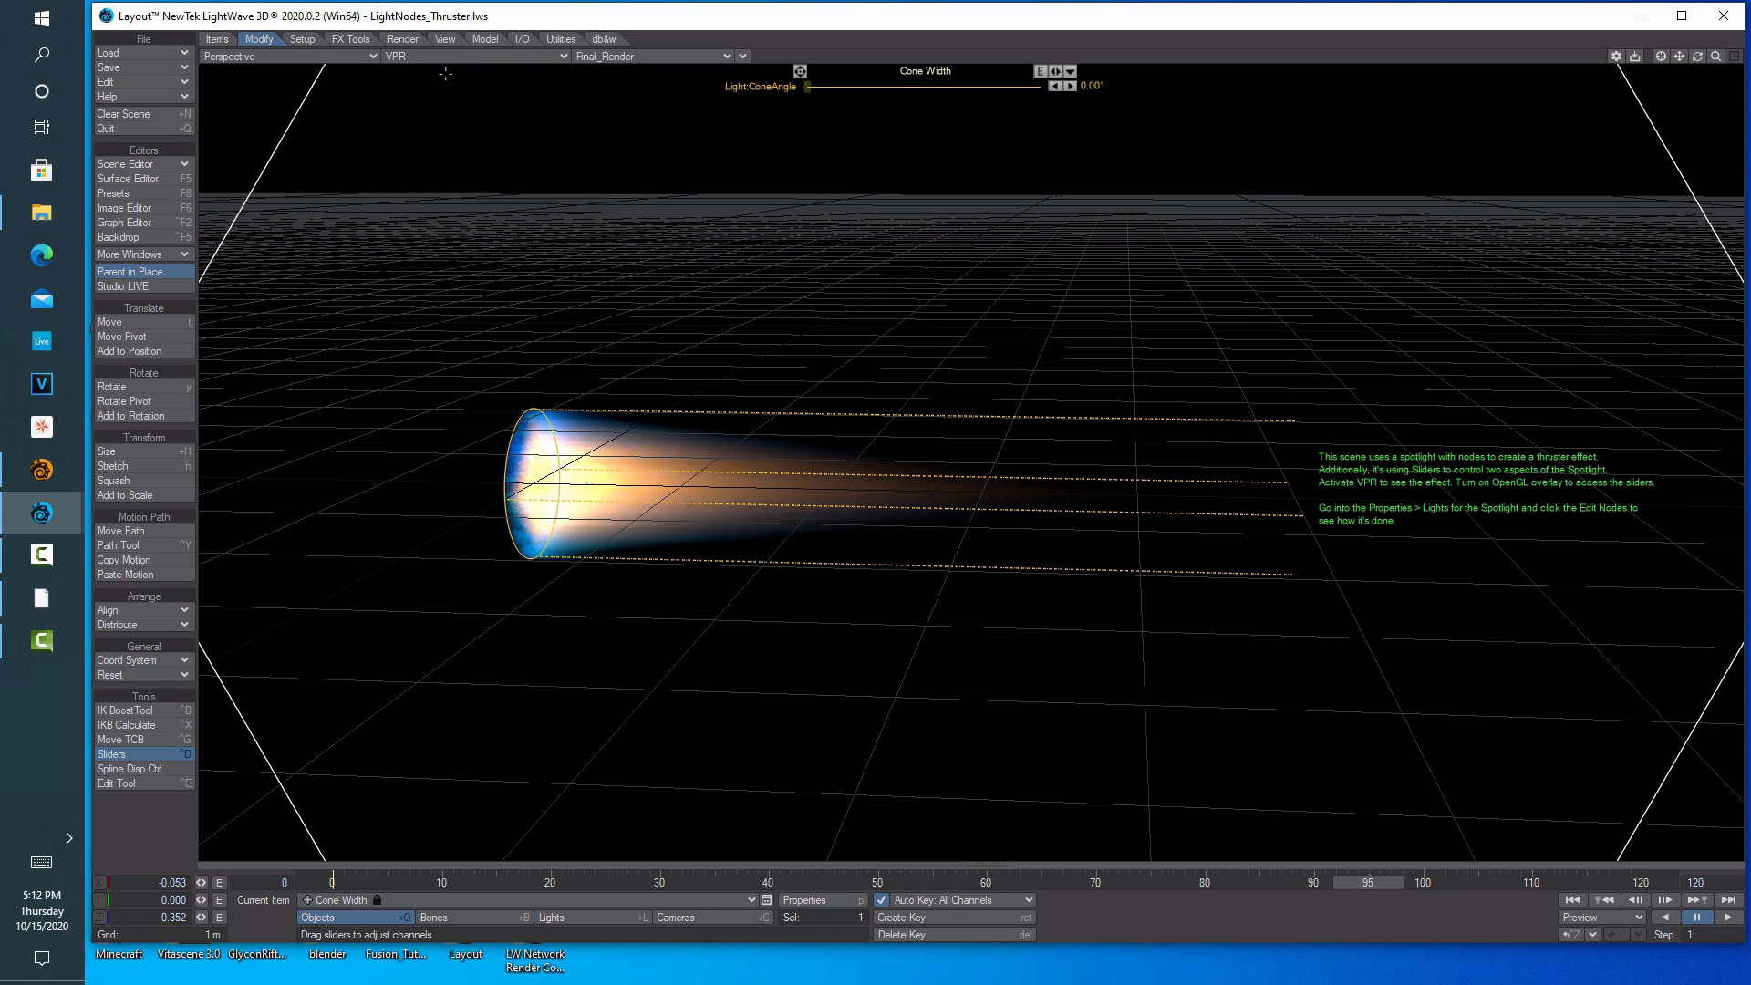
Review the Volumetrics settings in Render Properties
{"action": "left_click", "coordinate": [400, 40]}
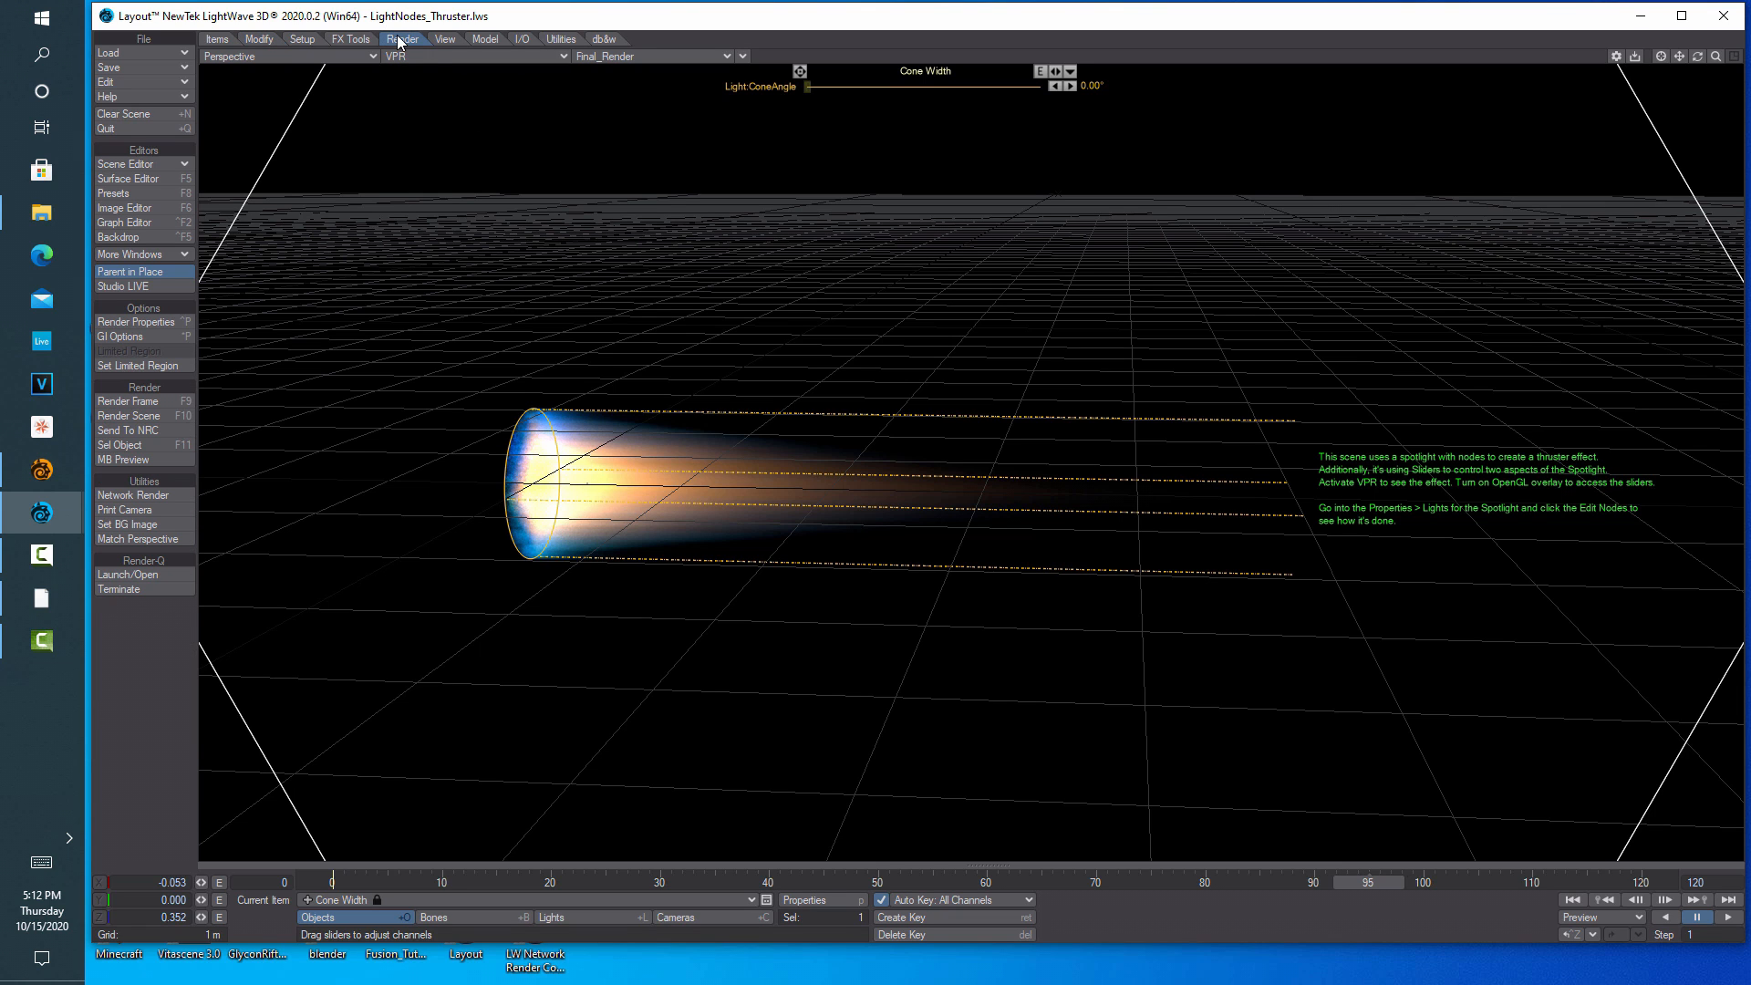
{"action": "left_click", "coordinate": [164, 322]}
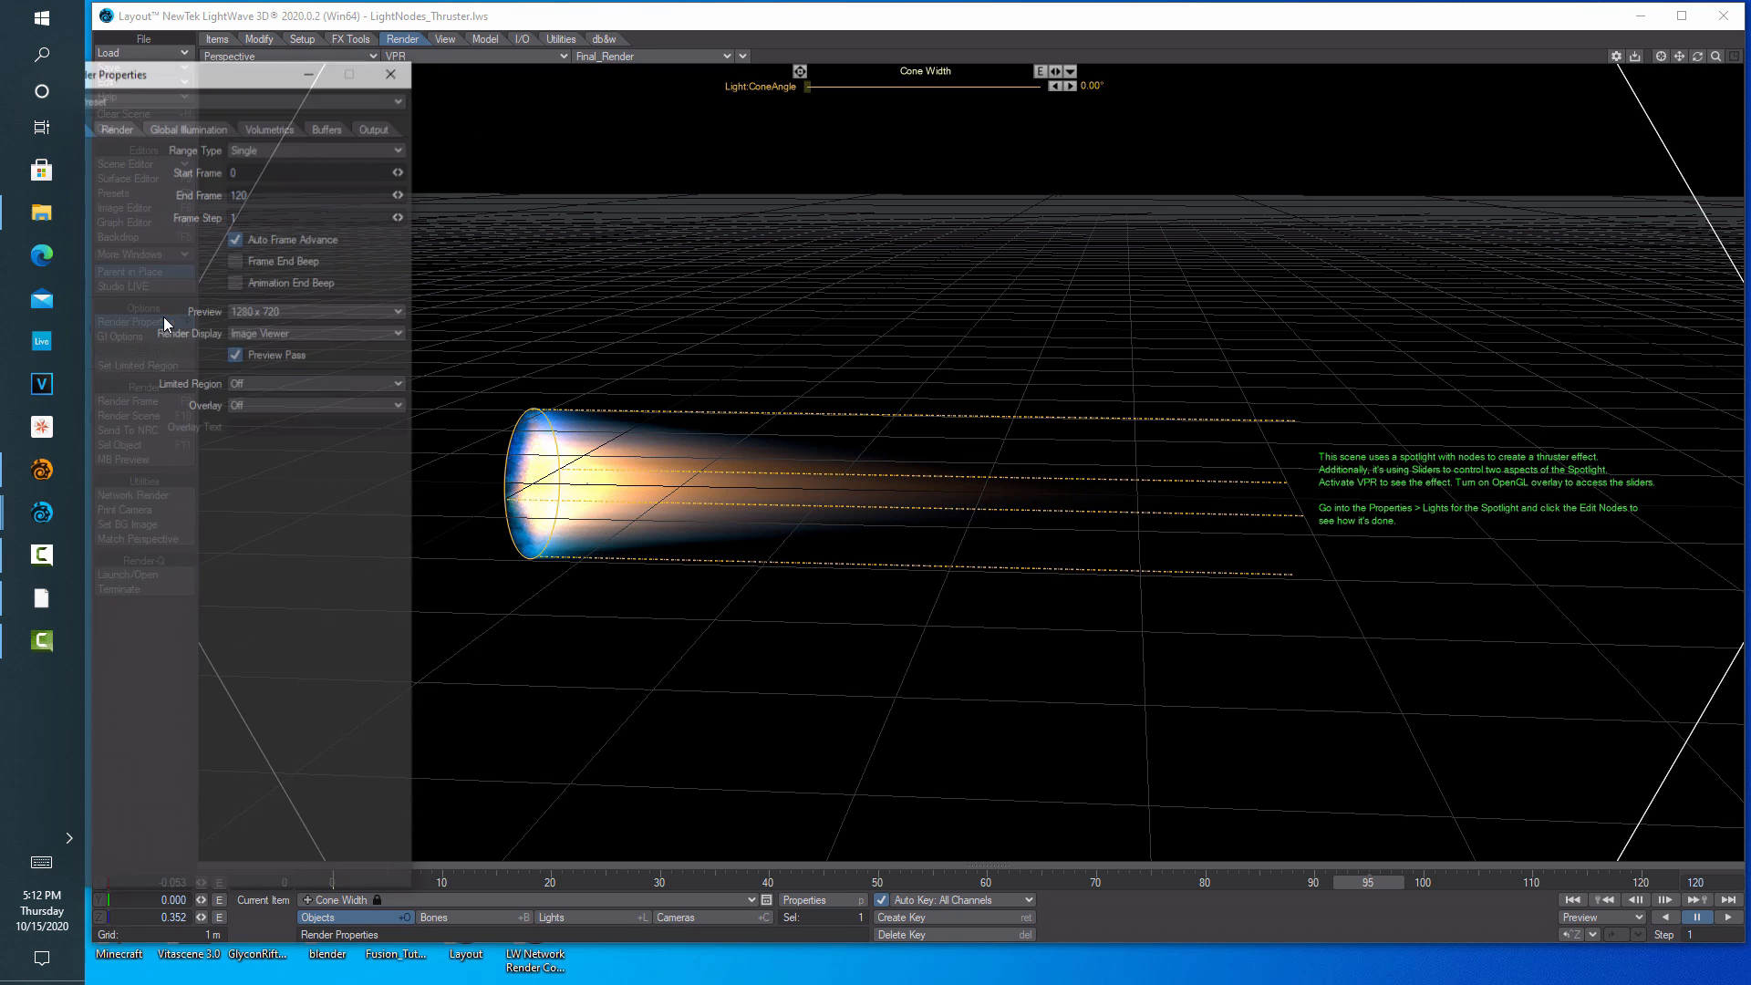
{"action": "left_click", "coordinate": [280, 127]}
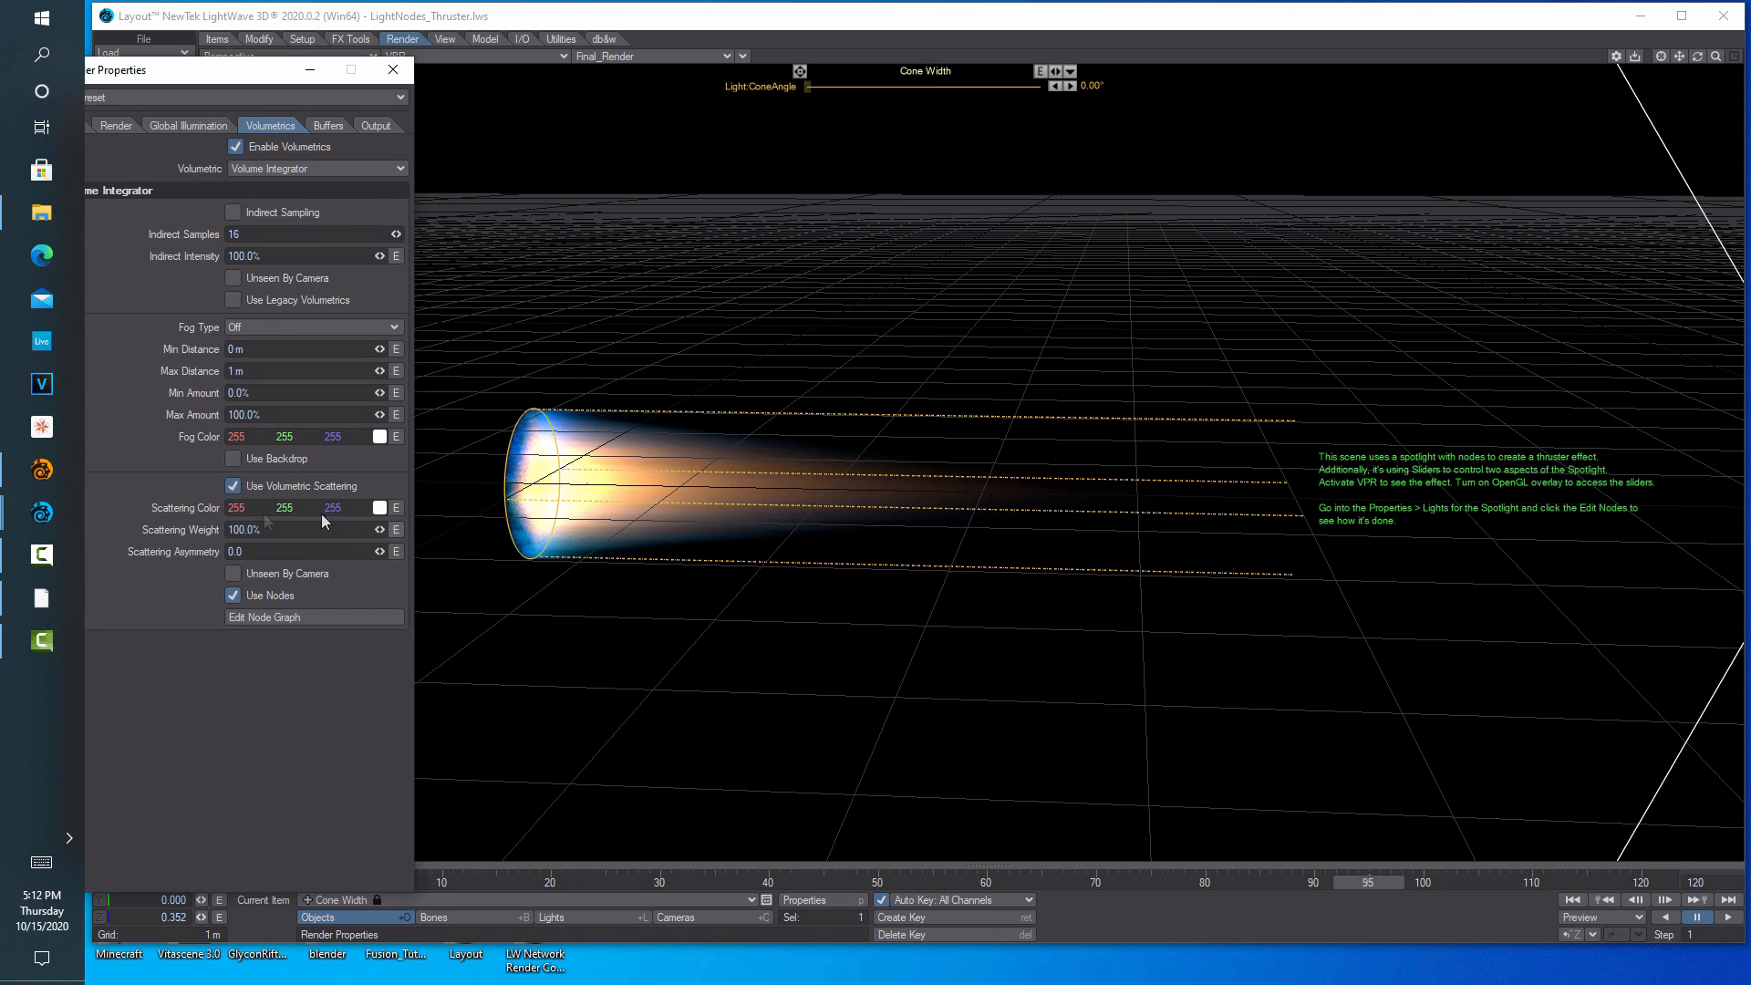
{"action": "left_click", "coordinate": [394, 74]}
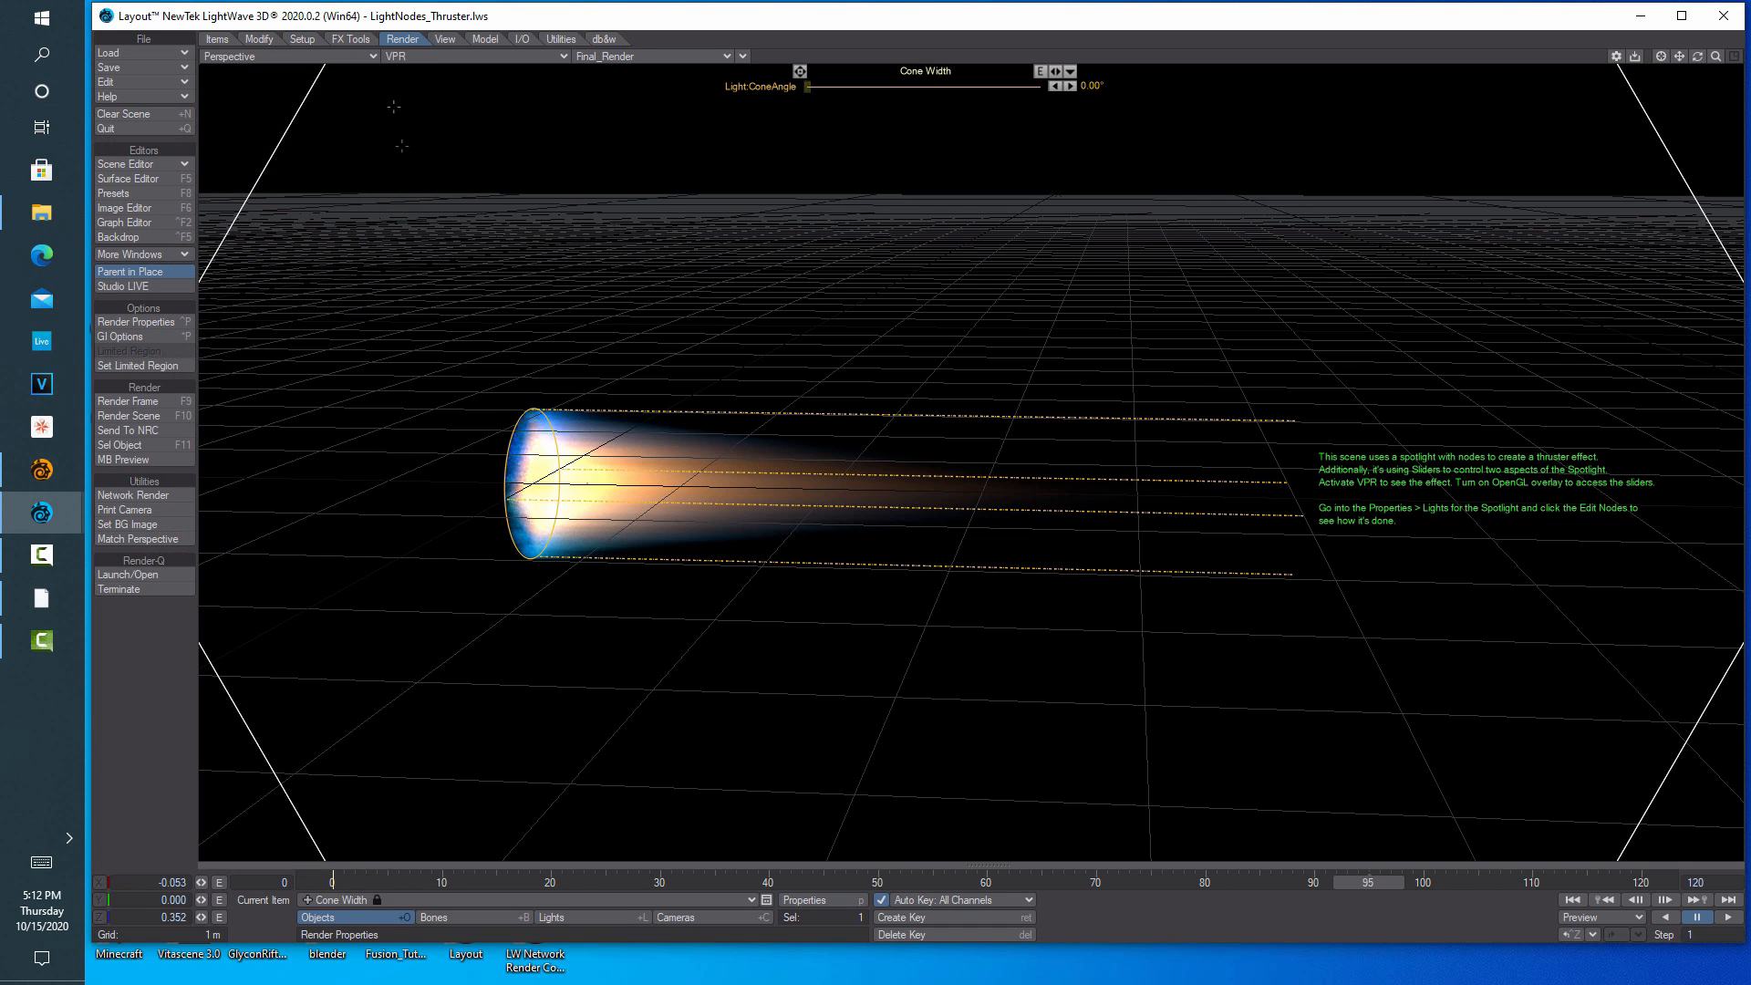
Inspect the spotlight's Light Properties, then clear the scene back to defaults
{"action": "left_click", "coordinate": [583, 918]}
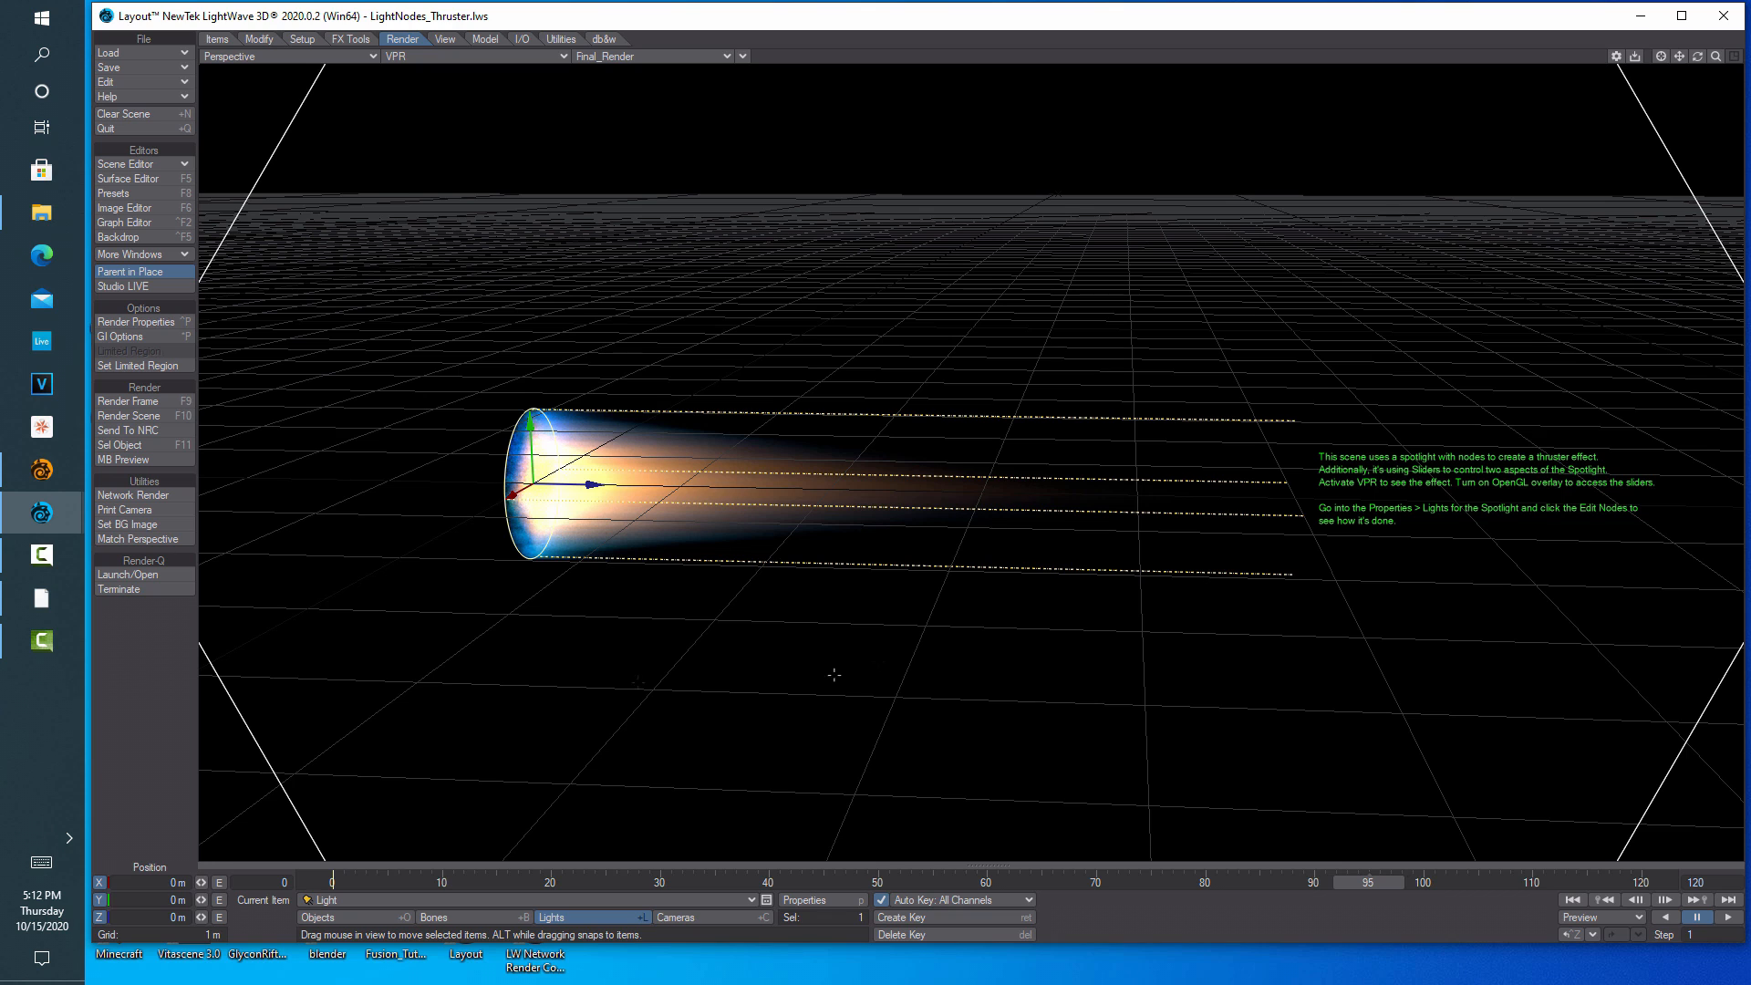
{"action": "left_click", "coordinate": [814, 901]}
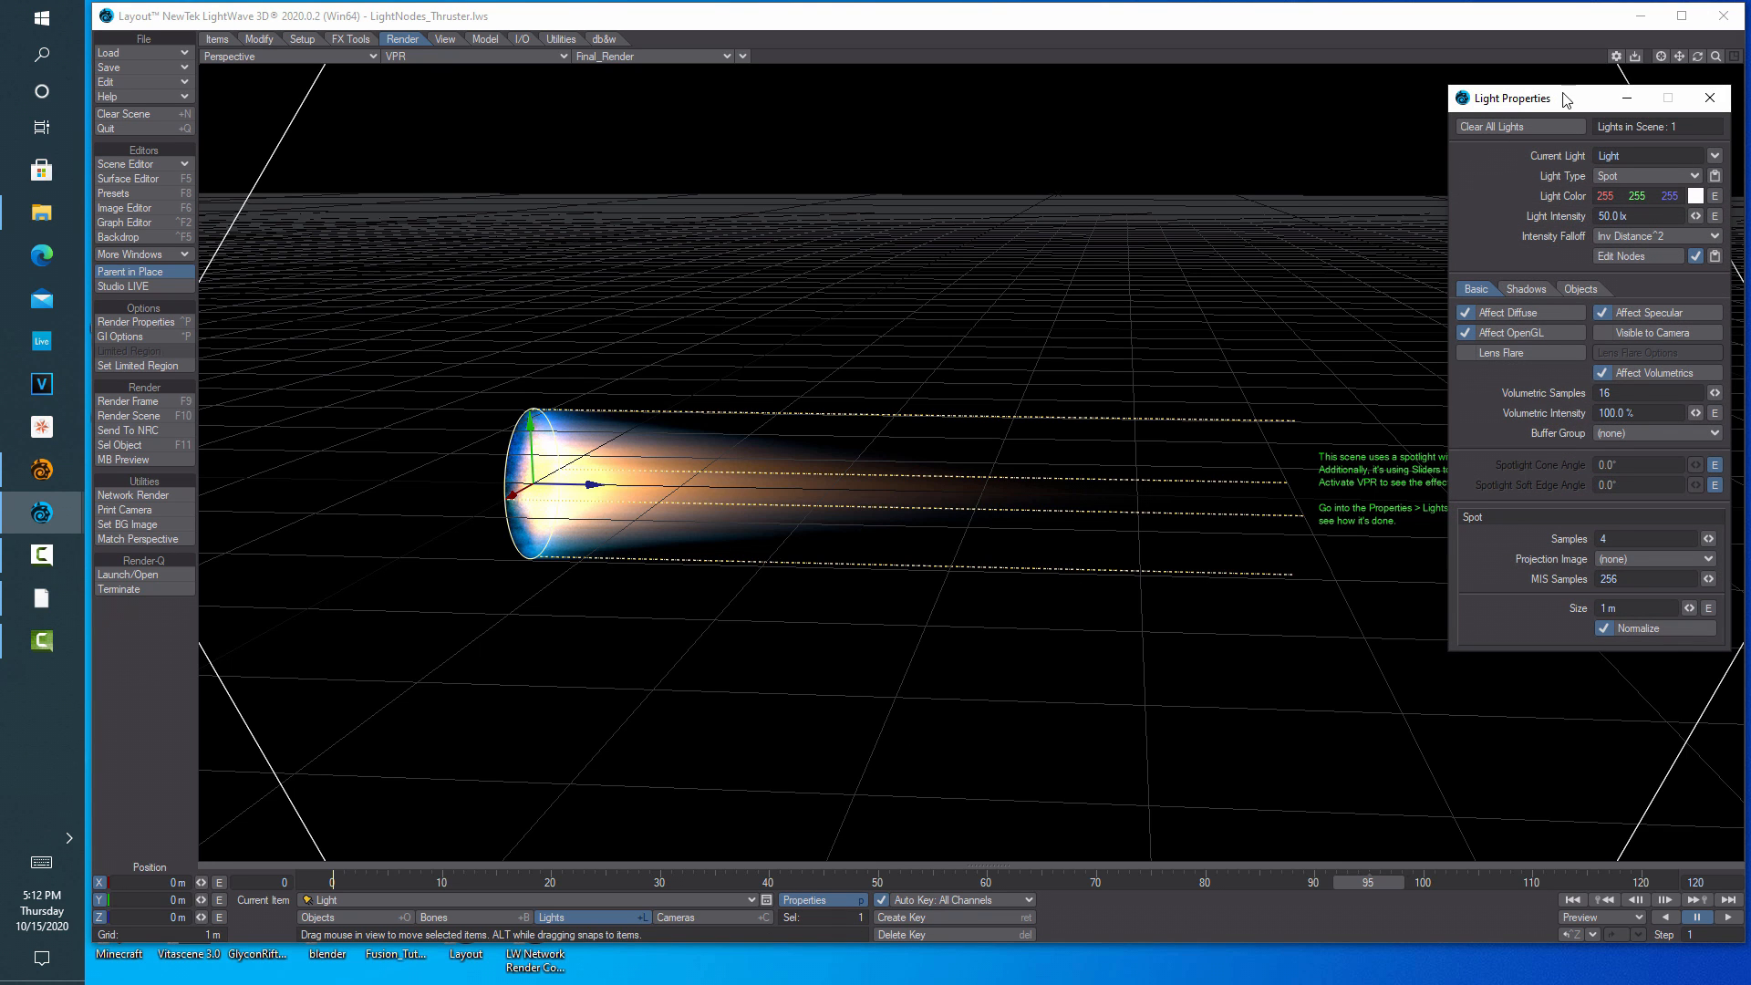
{"action": "left_click_drag", "start_coordinate": [1561, 107], "coordinate": [1373, 101]}
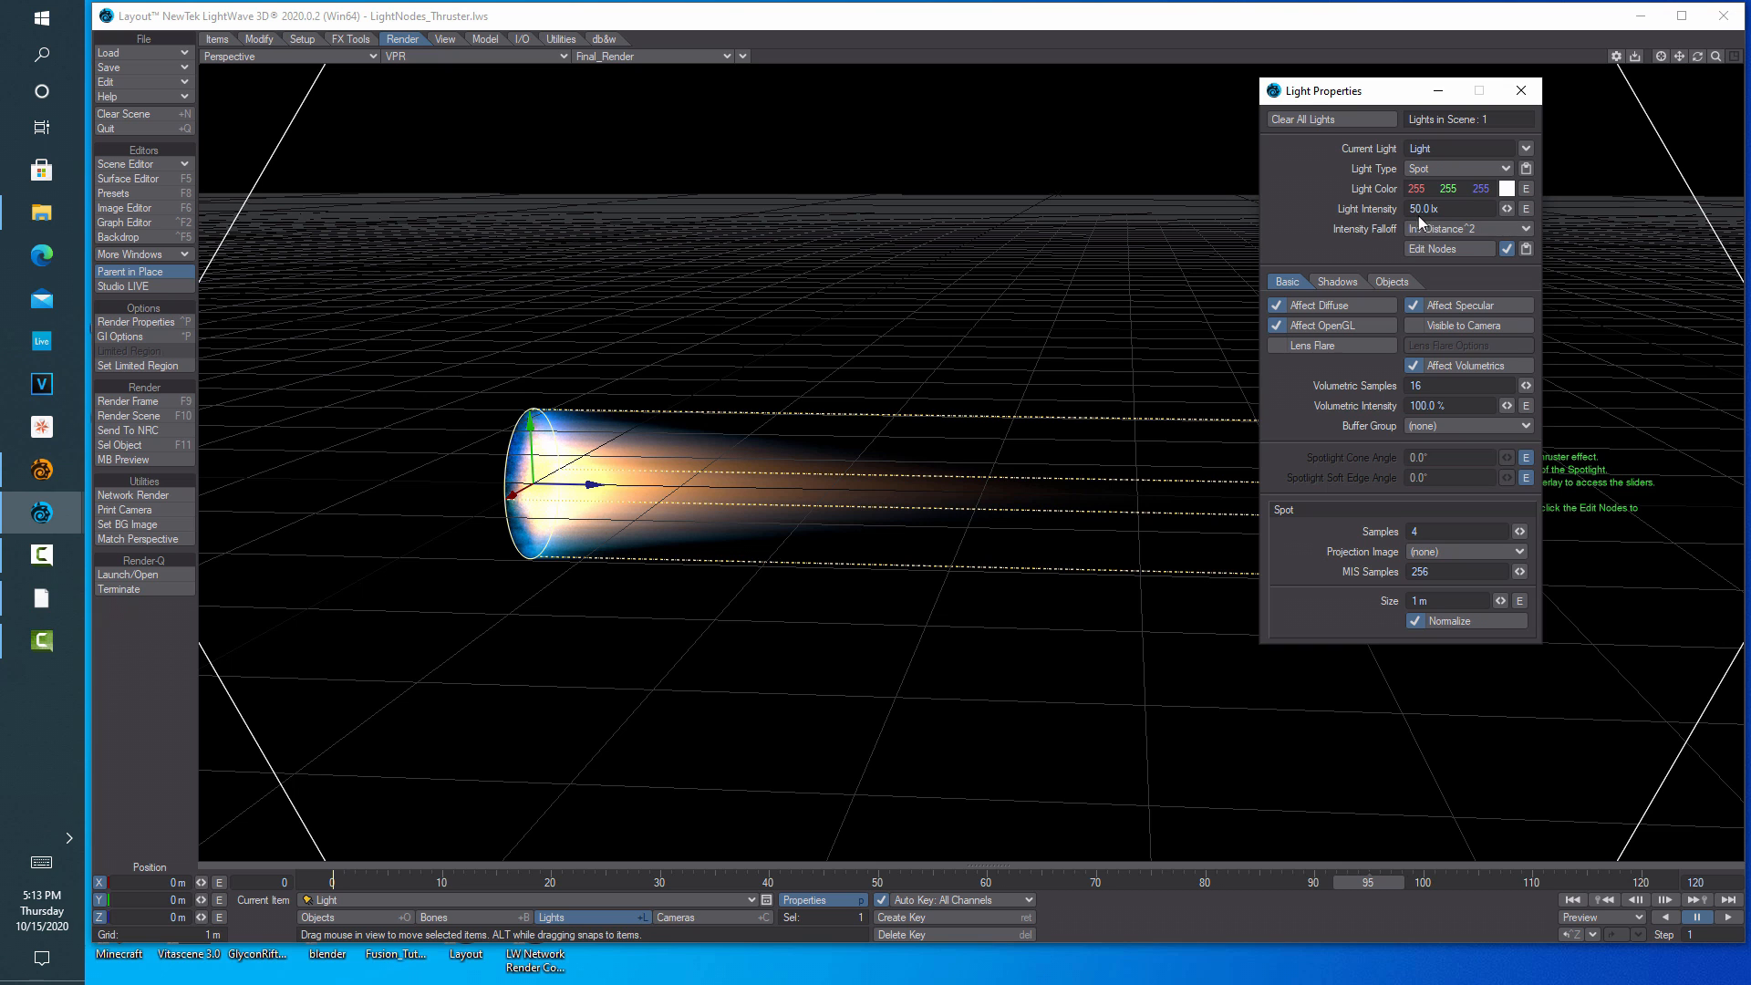
{"action": "left_click", "coordinate": [1522, 93]}
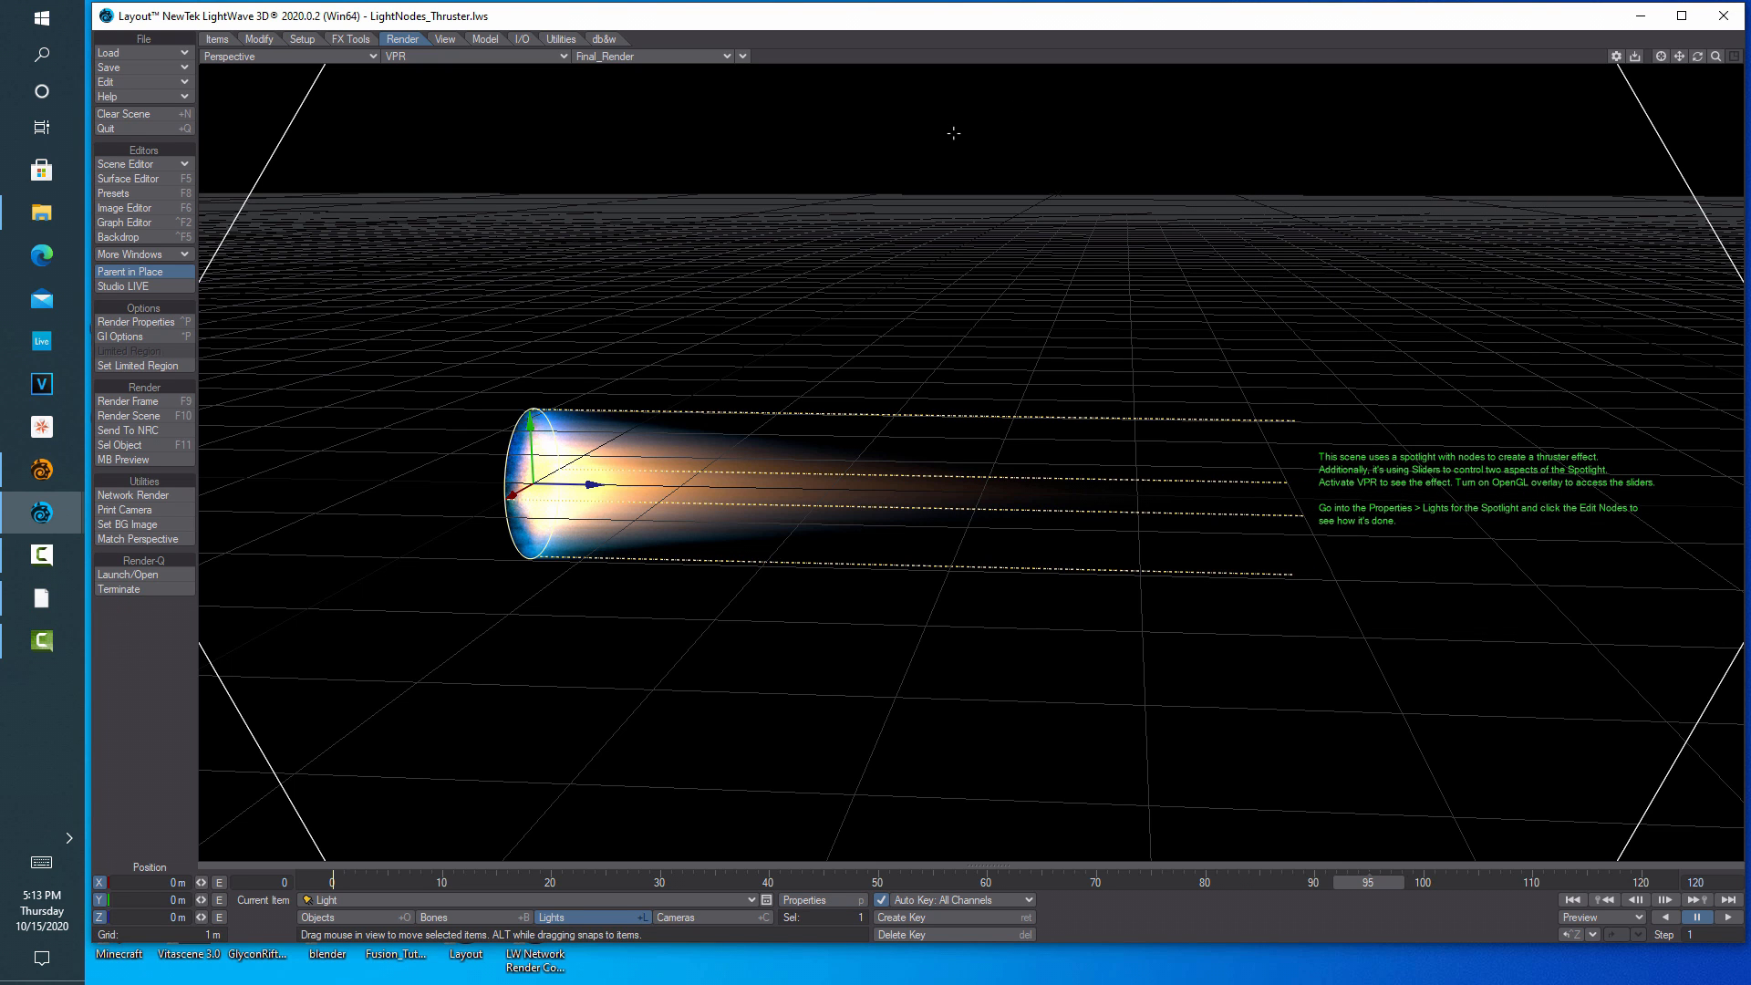
{"action": "left_click", "coordinate": [155, 115]}
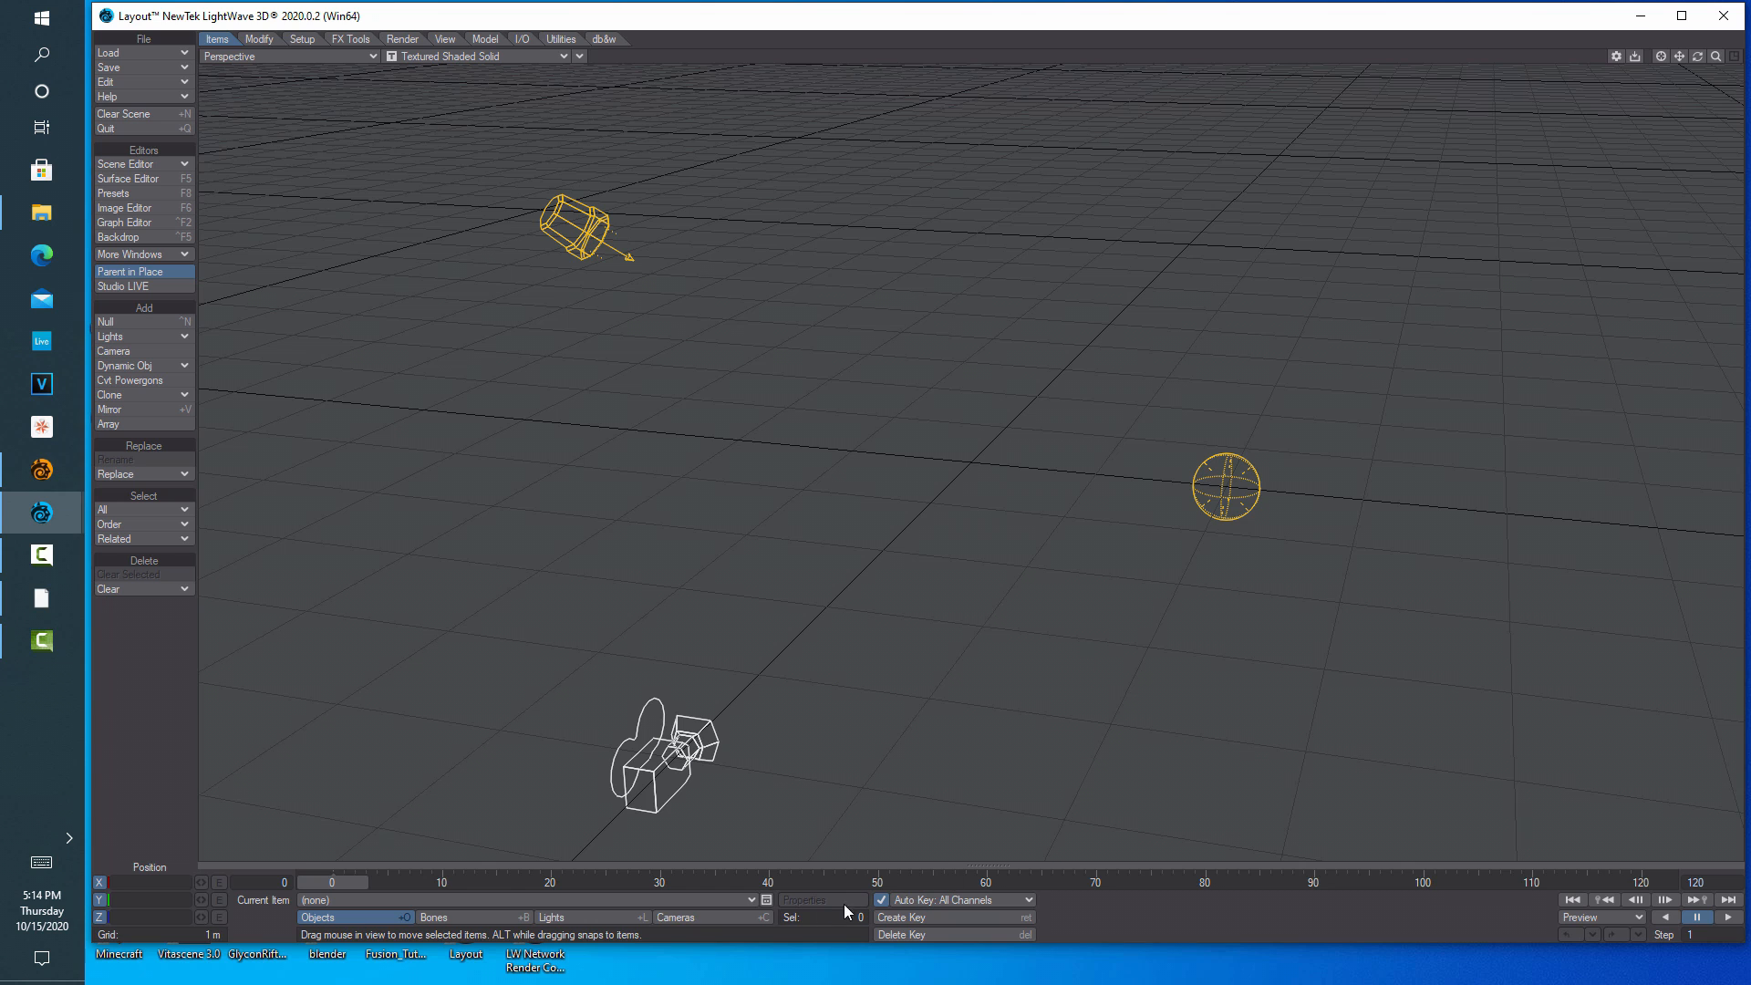
Select EnvLight in Light Properties and change its light type to Spotlight
{"action": "left_click", "coordinate": [583, 916]}
{"action": "left_click", "coordinate": [807, 901]}
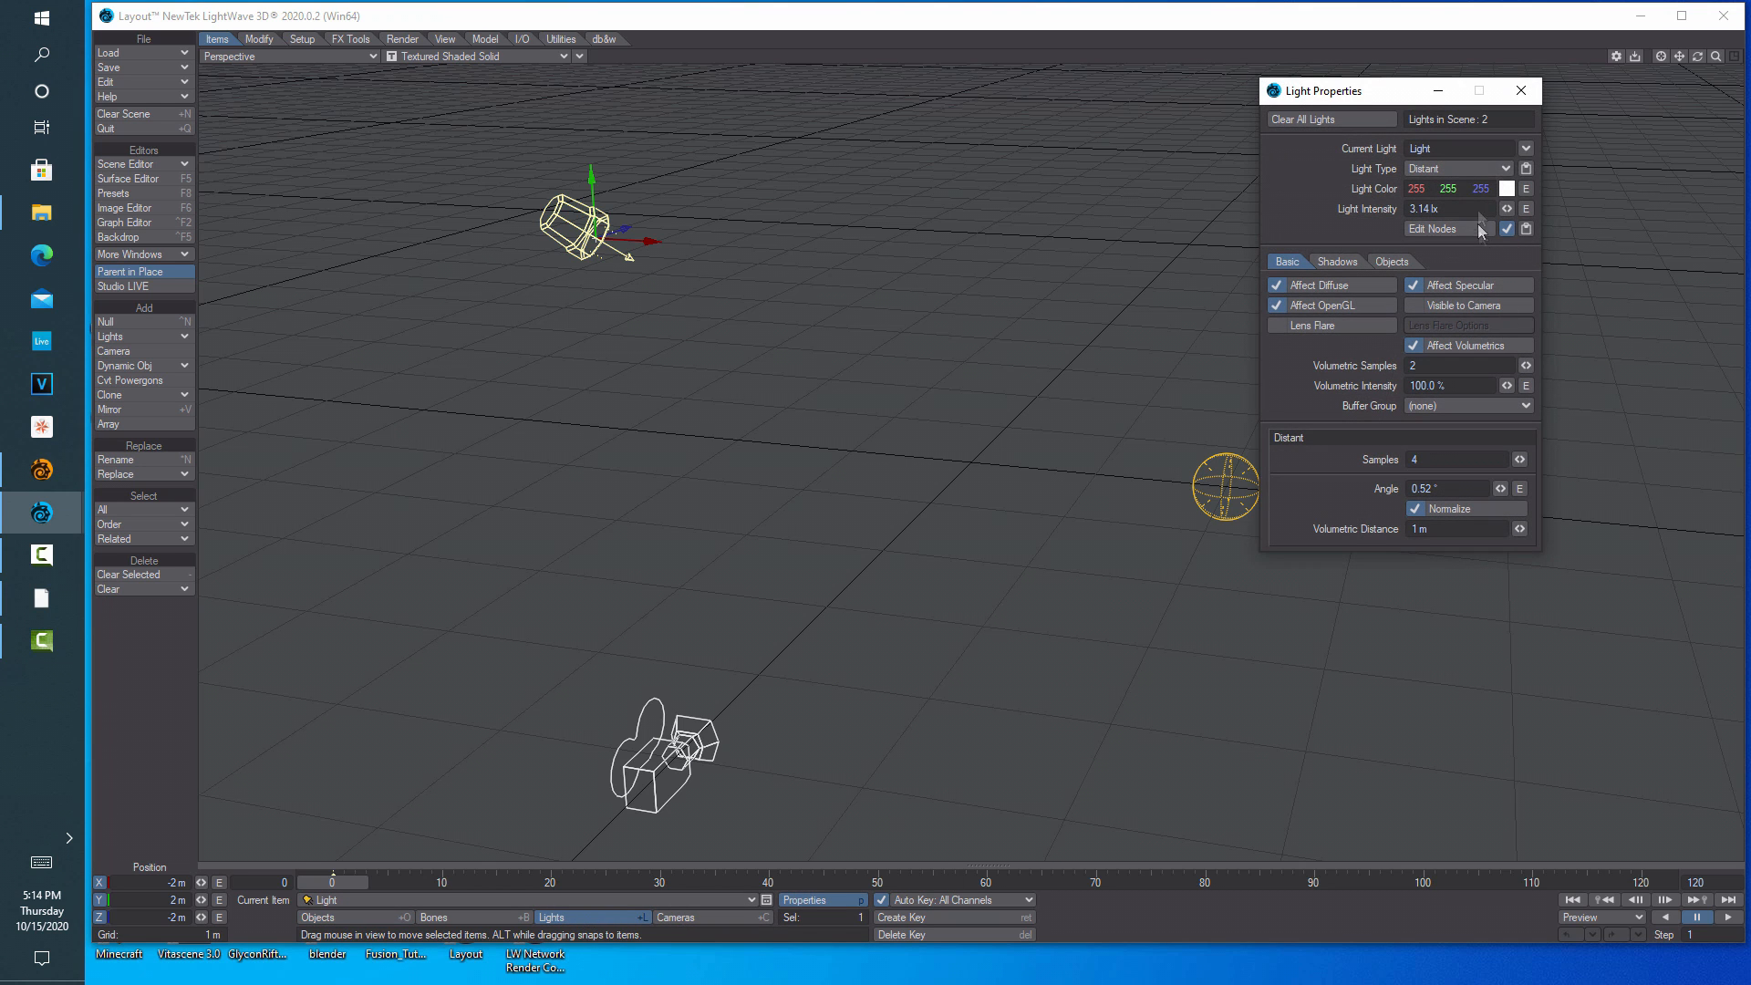
{"action": "left_click", "coordinate": [1526, 148]}
{"action": "left_click", "coordinate": [1525, 172]}
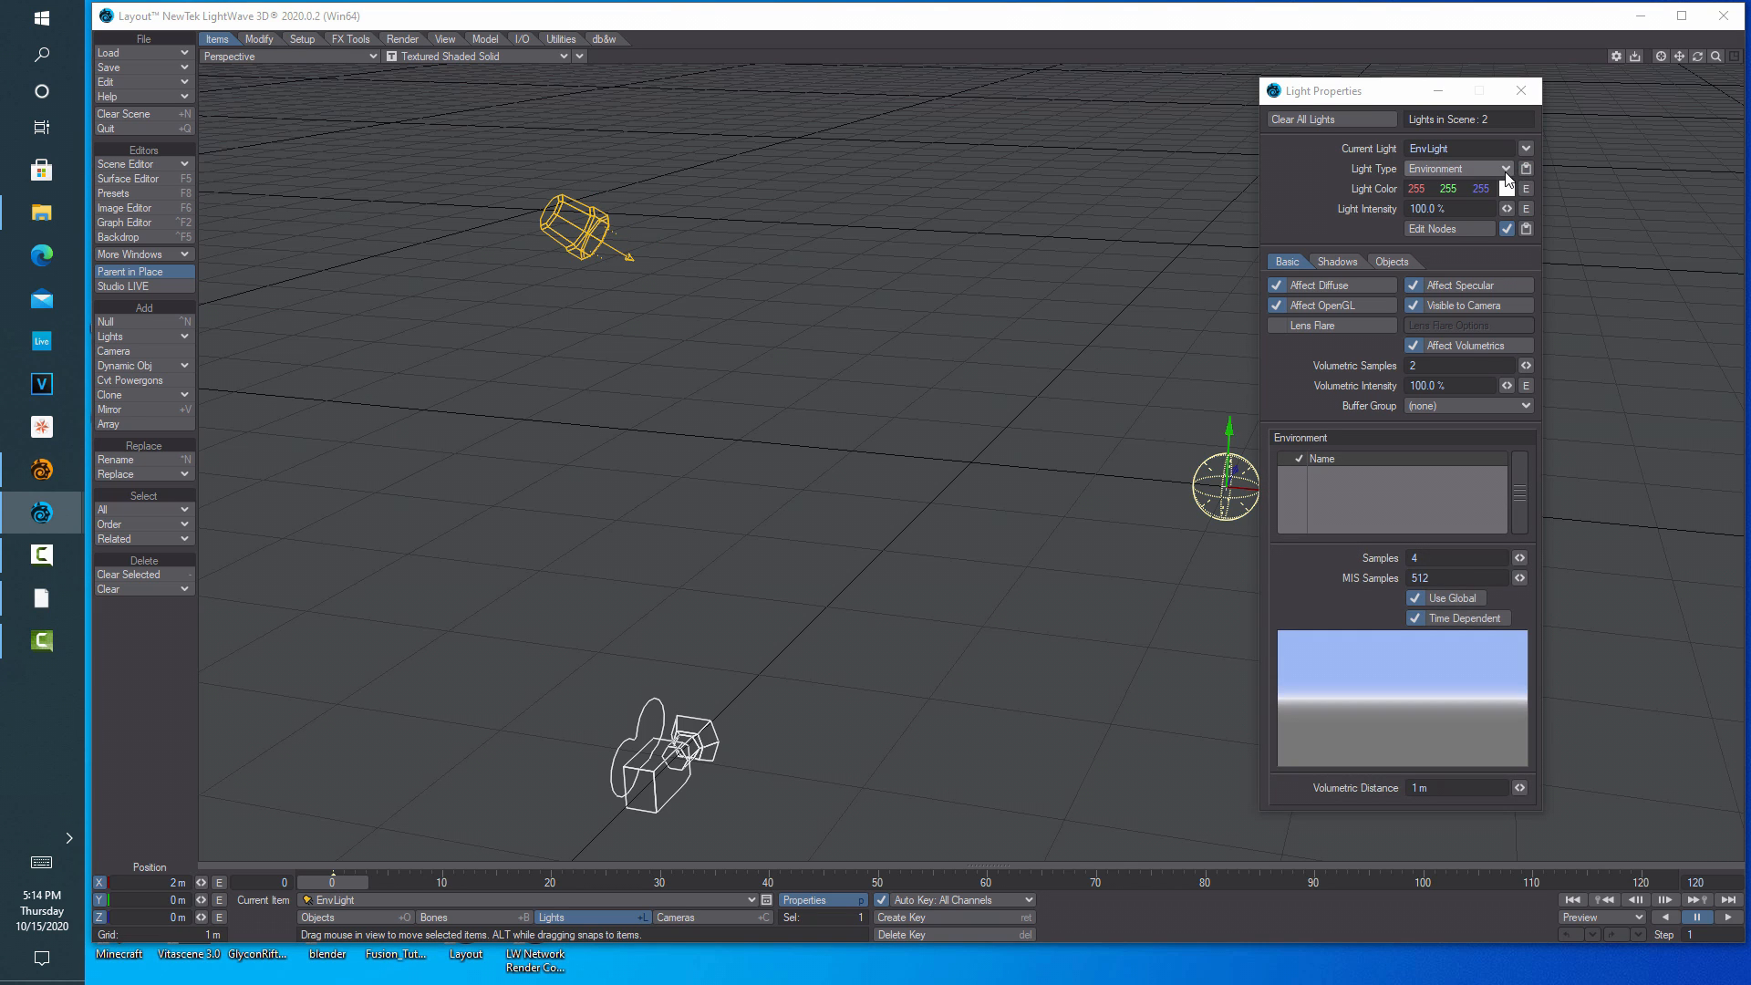
{"action": "left_click", "coordinate": [1459, 169]}
{"action": "left_click", "coordinate": [1472, 312]}
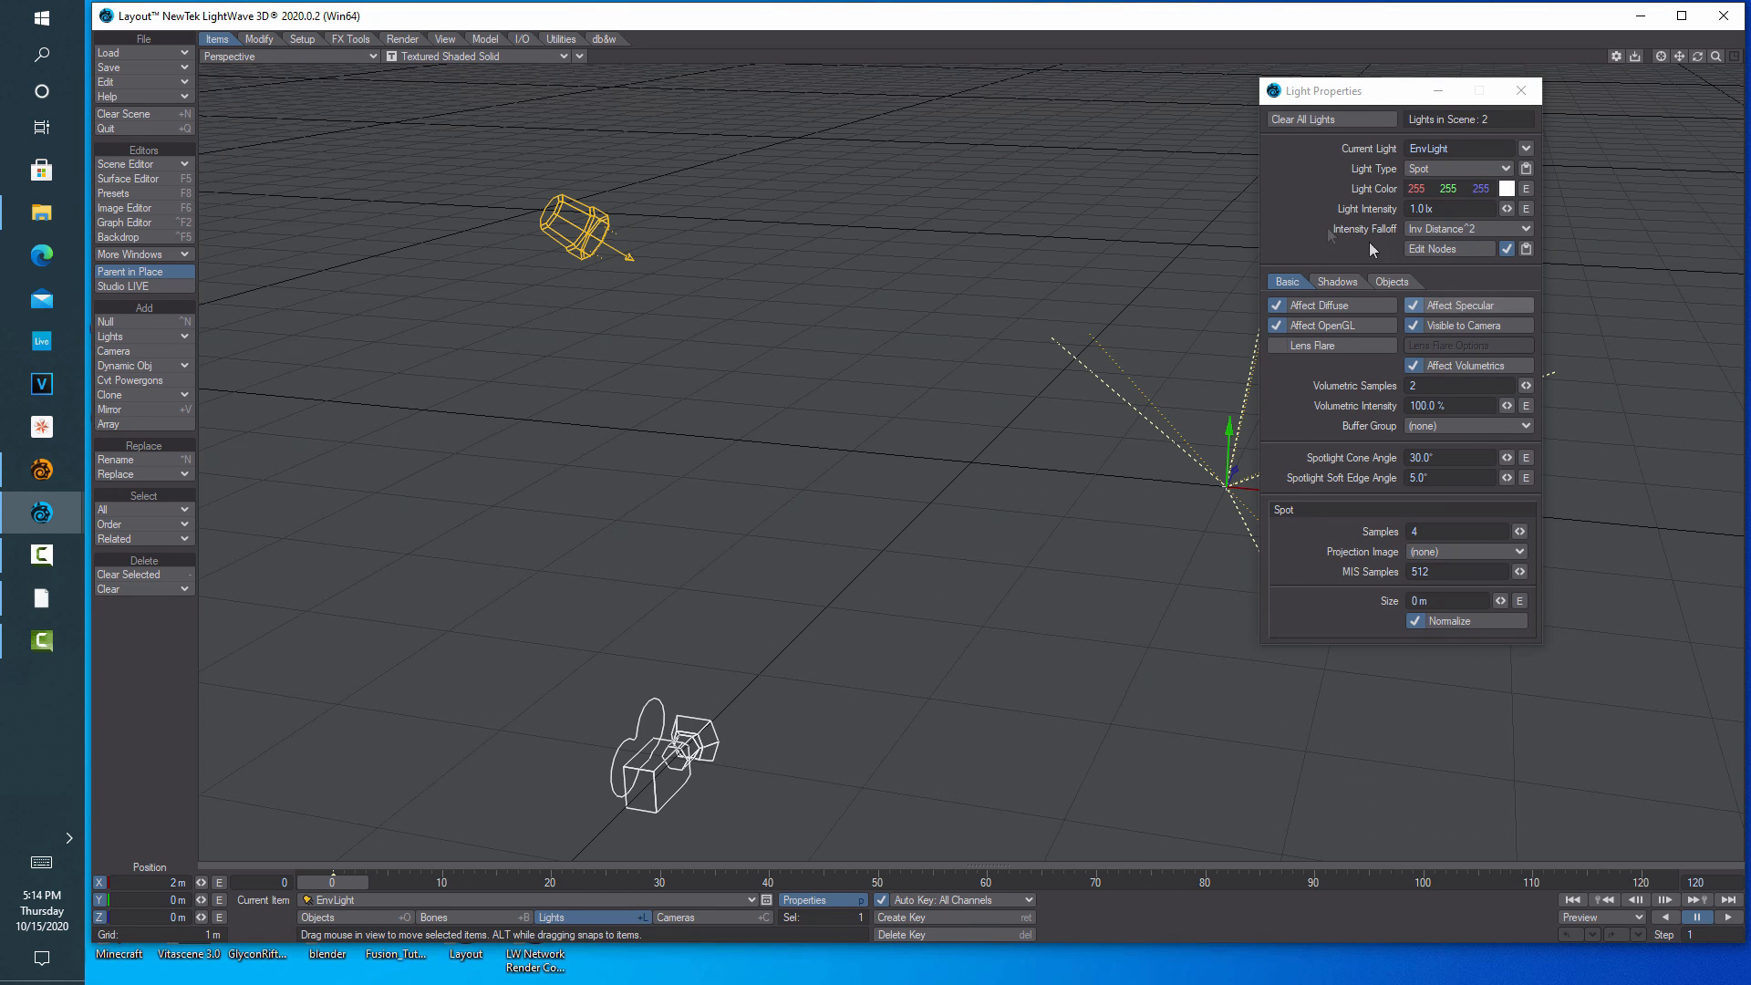
{"action": "left_click_drag", "start_coordinate": [1365, 98], "coordinate": [762, 252]}
Position the spotlight at 0 m X and Y, then close its light settings
{"action": "left_click", "coordinate": [155, 882]}
{"action": "type", "text": "0"}
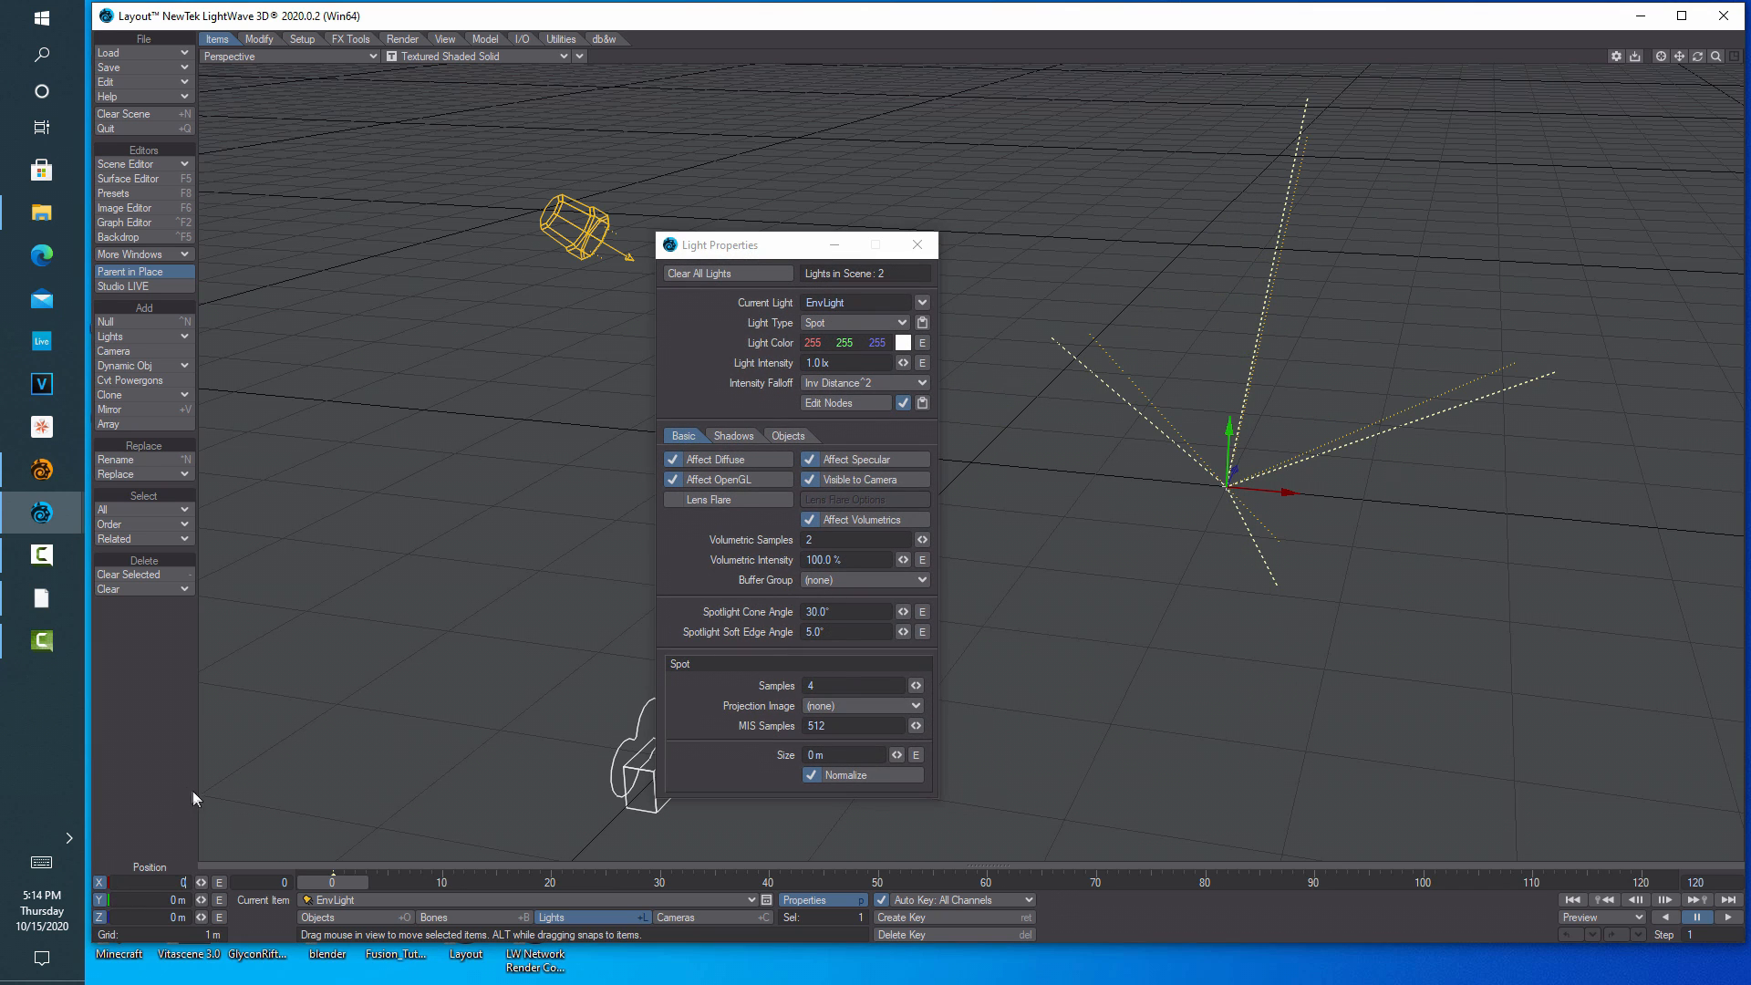
{"action": "key", "text": "Tab"}
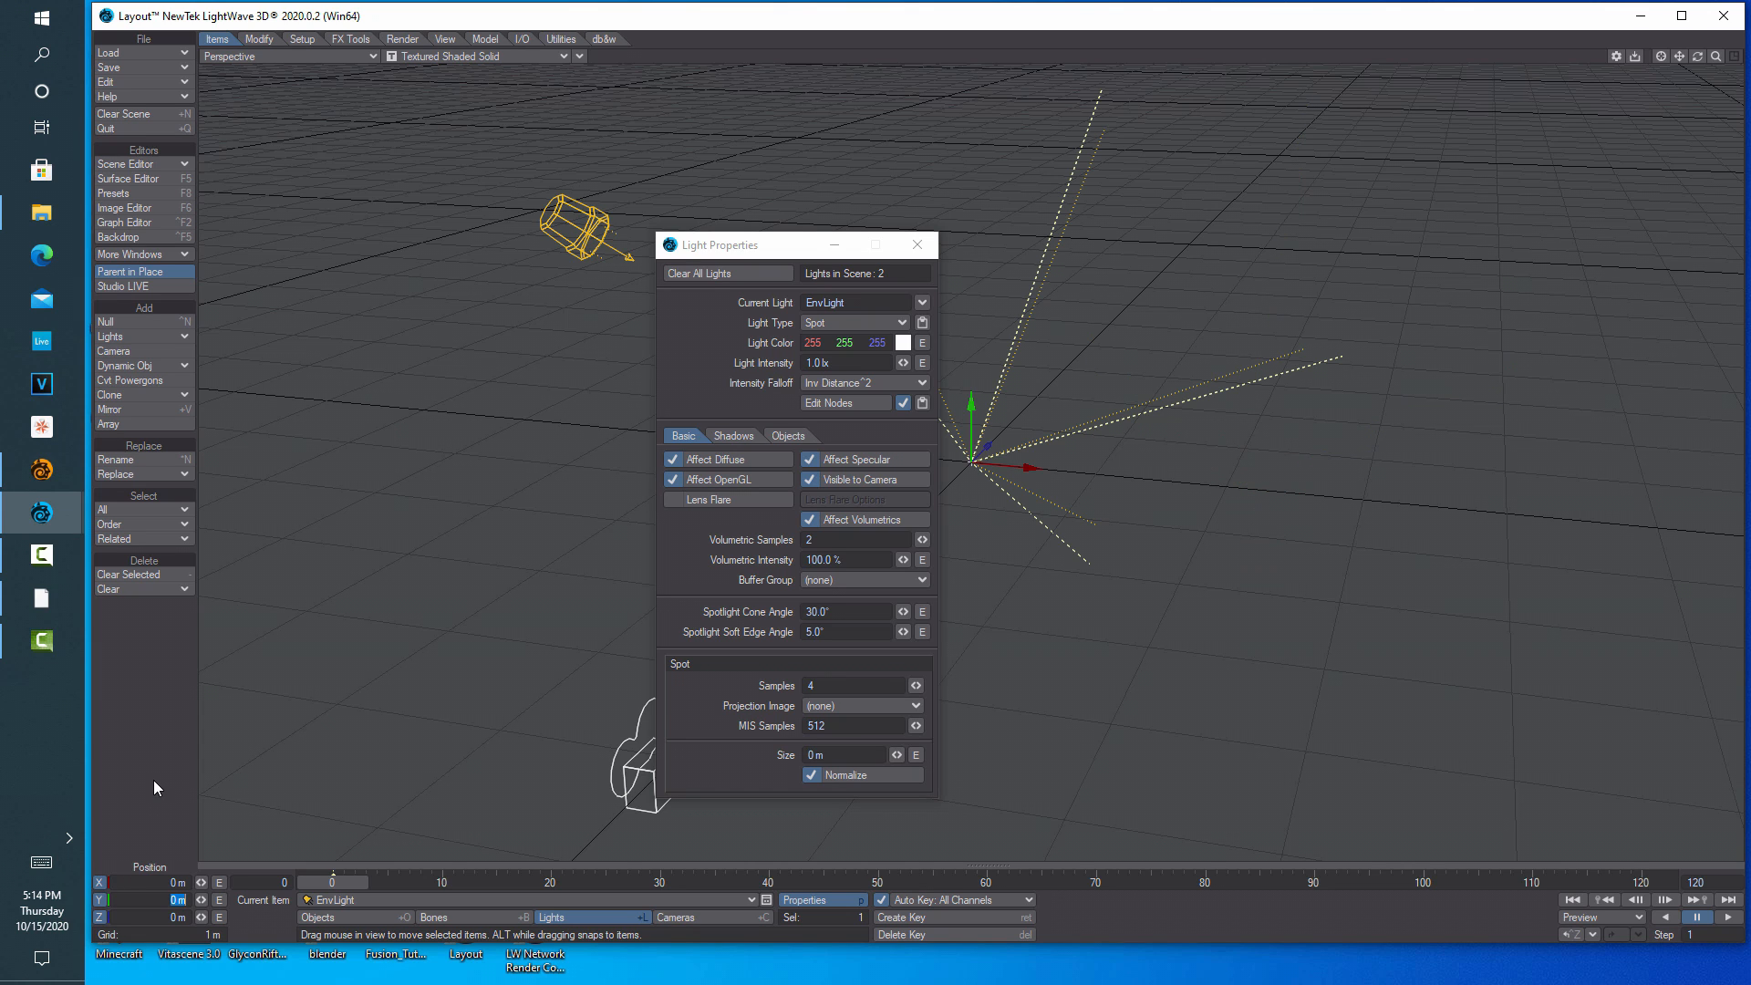
{"action": "key", "text": "y"}
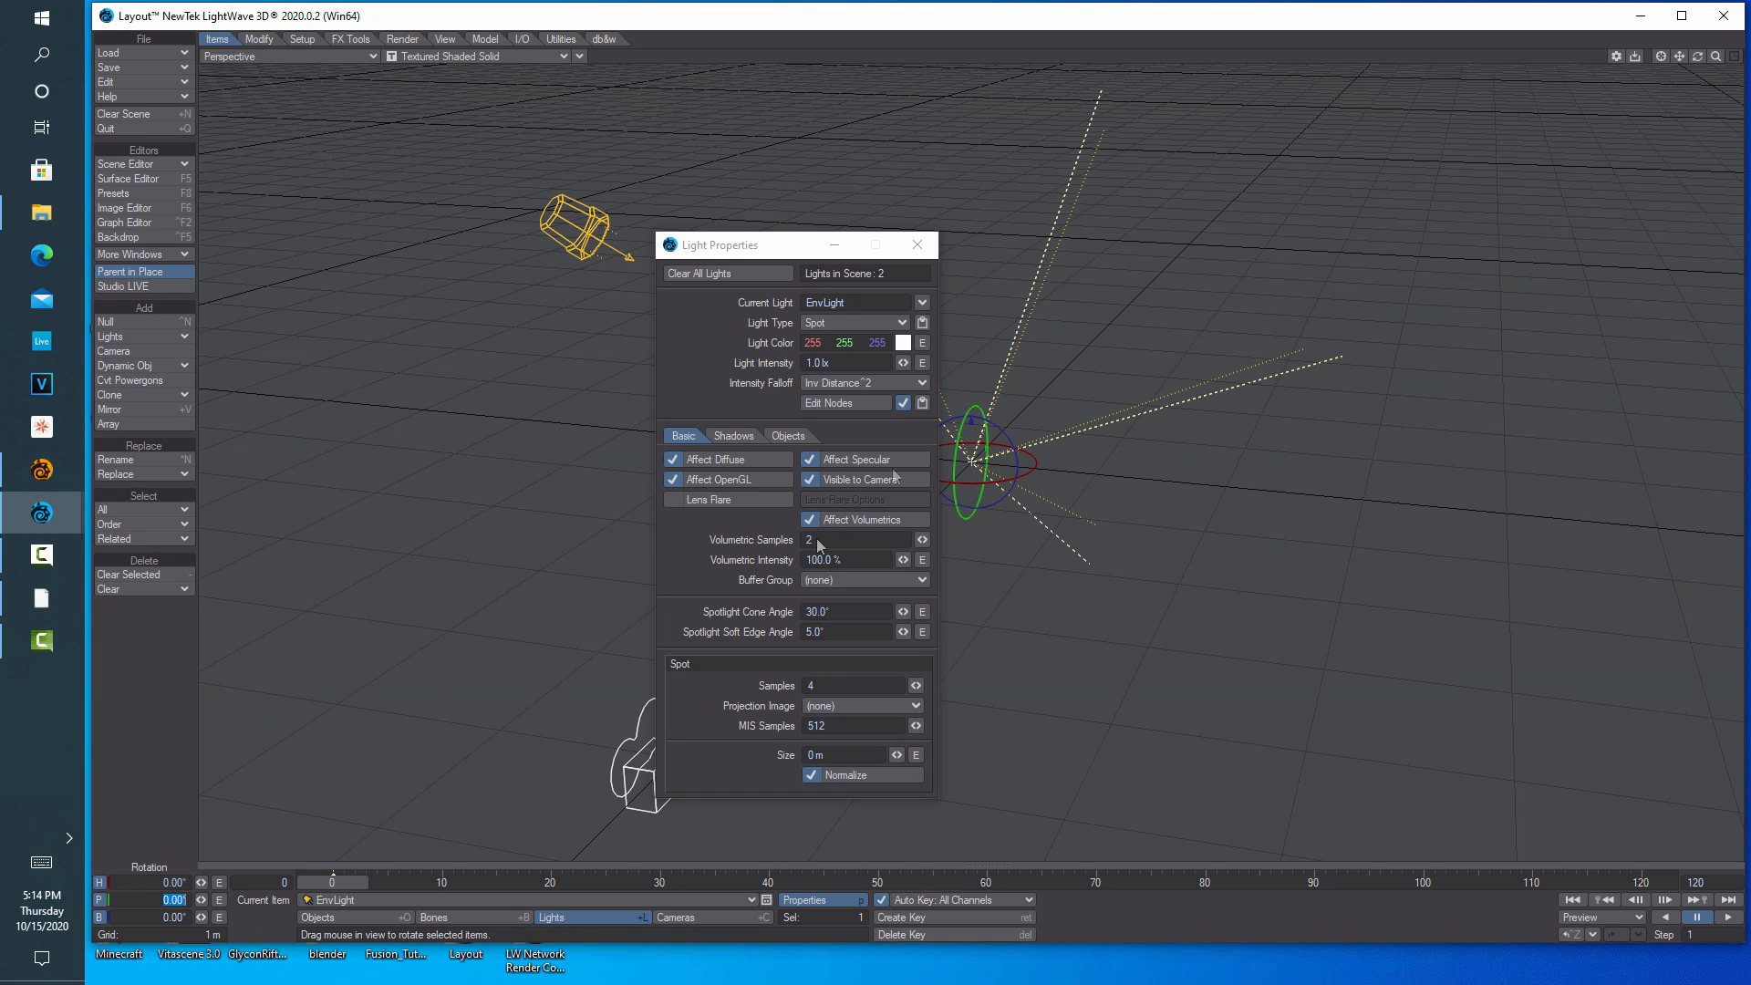
{"action": "left_click", "coordinate": [917, 244]}
{"action": "mouse_move", "coordinate": [1698, 58]}
{"action": "left_mouse_down"}
{"action": "mouse_move", "coordinate": [1718, 62]}
{"action": "mouse_move", "coordinate": [1679, 57]}
{"action": "left_mouse_up"}
Match the viewport to the selected camera, render it in VPR without OpenGL Overlay, viewed through Current Camera
{"action": "left_click", "coordinate": [582, 56]}
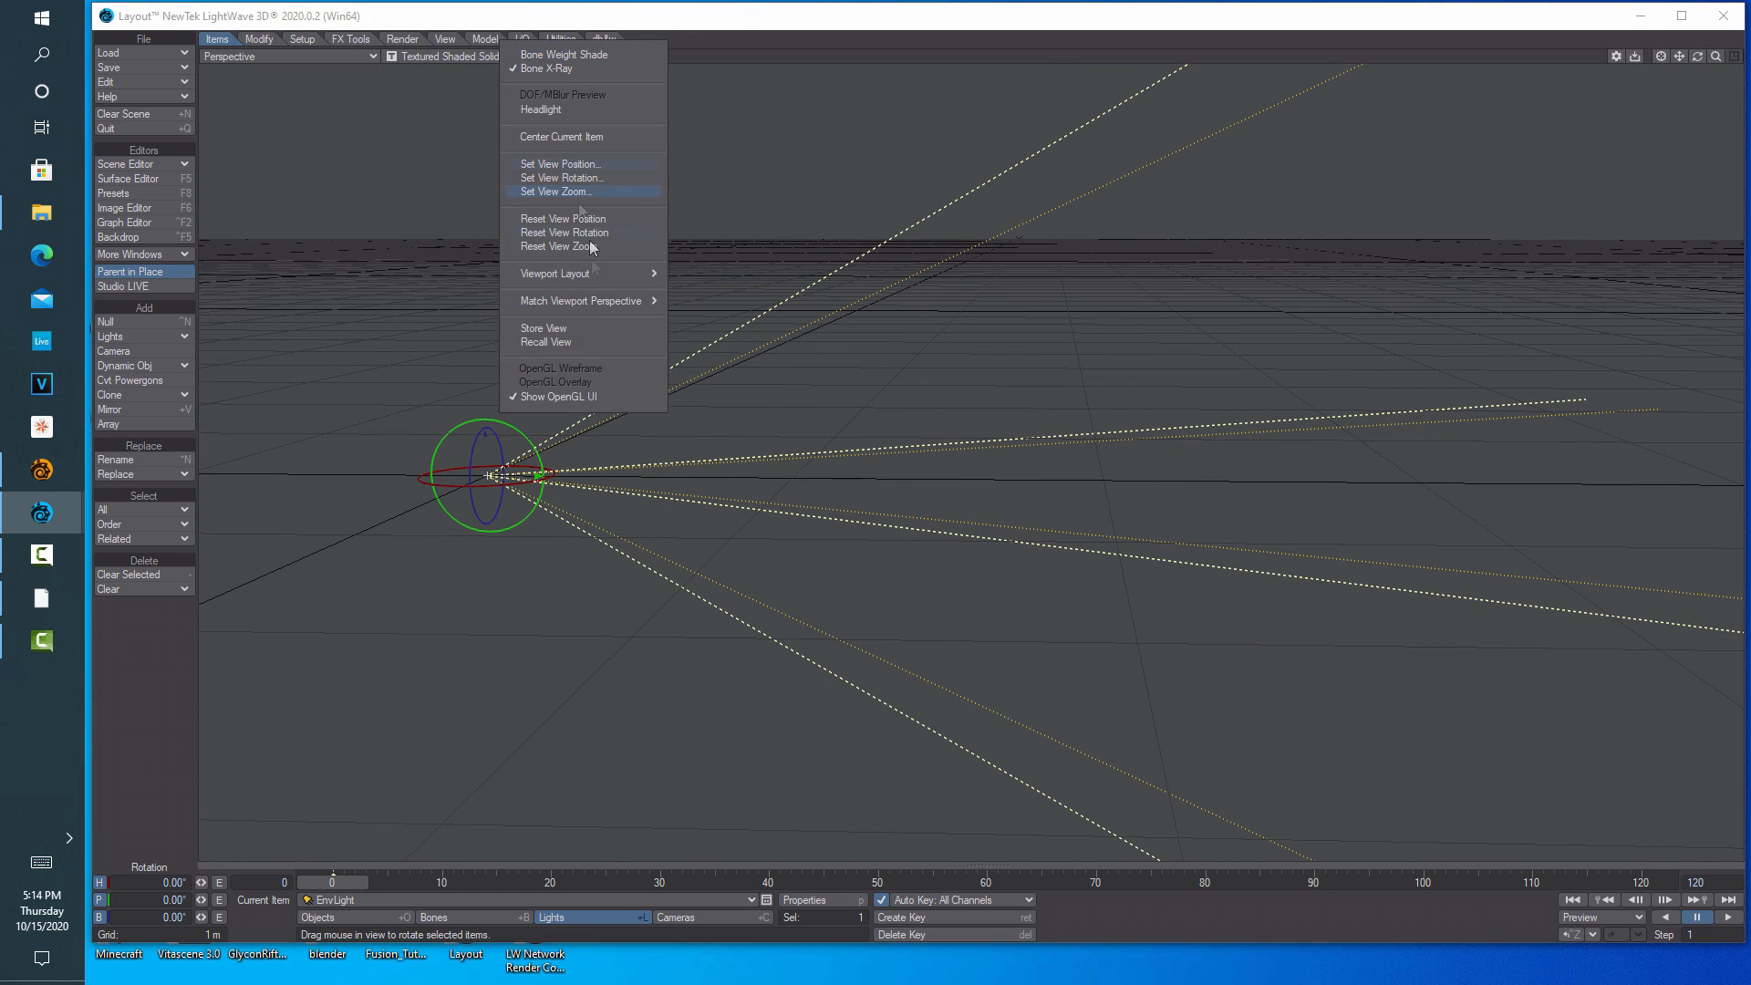
{"action": "left_click", "coordinate": [701, 301]}
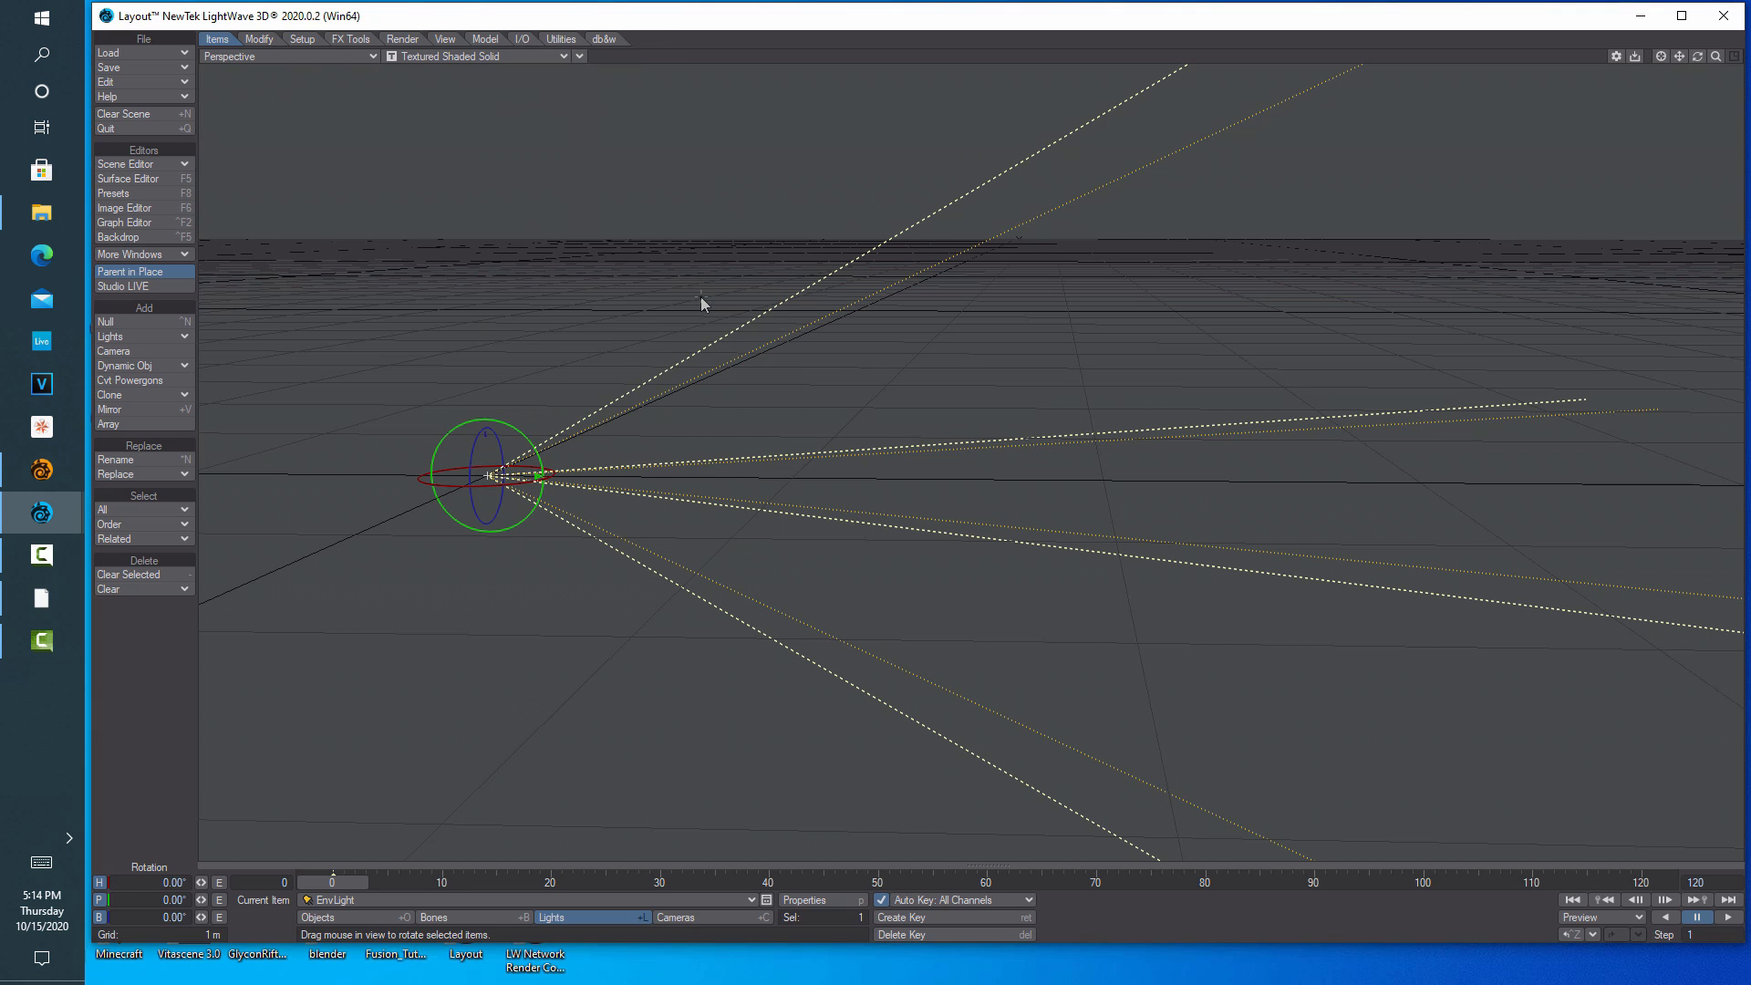
{"action": "left_click", "coordinate": [564, 54]}
{"action": "left_click", "coordinate": [503, 135]}
{"action": "left_click", "coordinate": [557, 58]}
{"action": "left_click", "coordinate": [508, 122]}
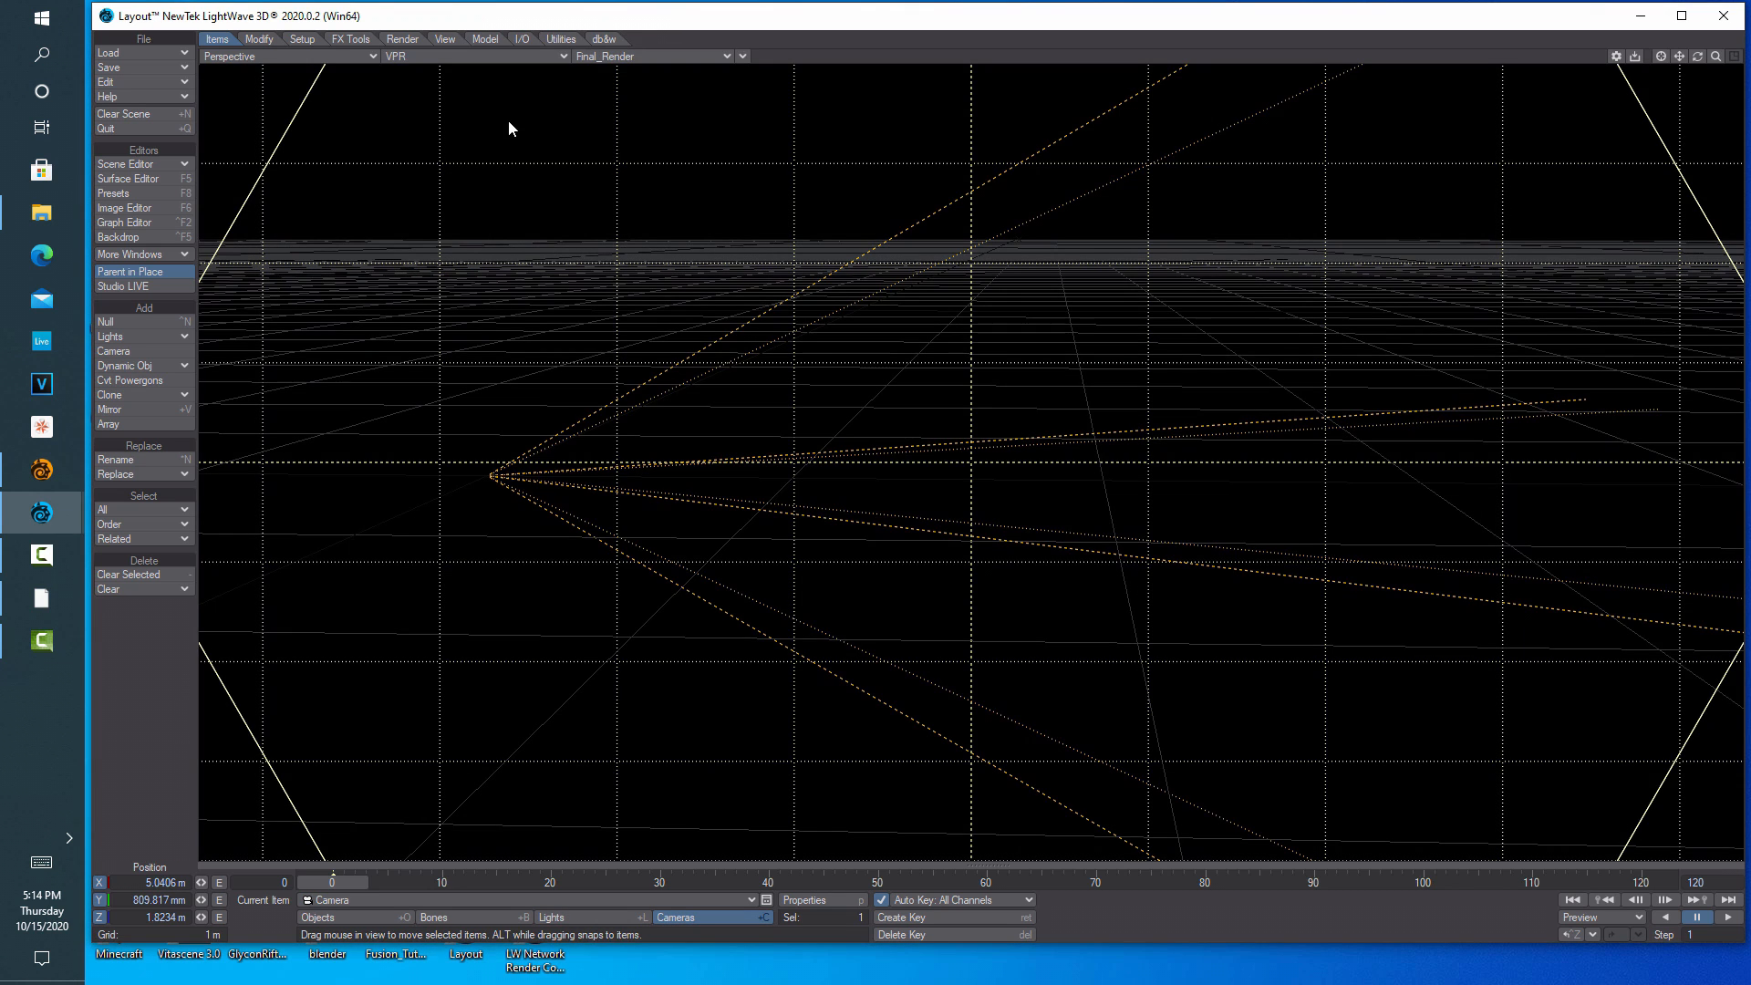
{"action": "left_click", "coordinate": [742, 57]}
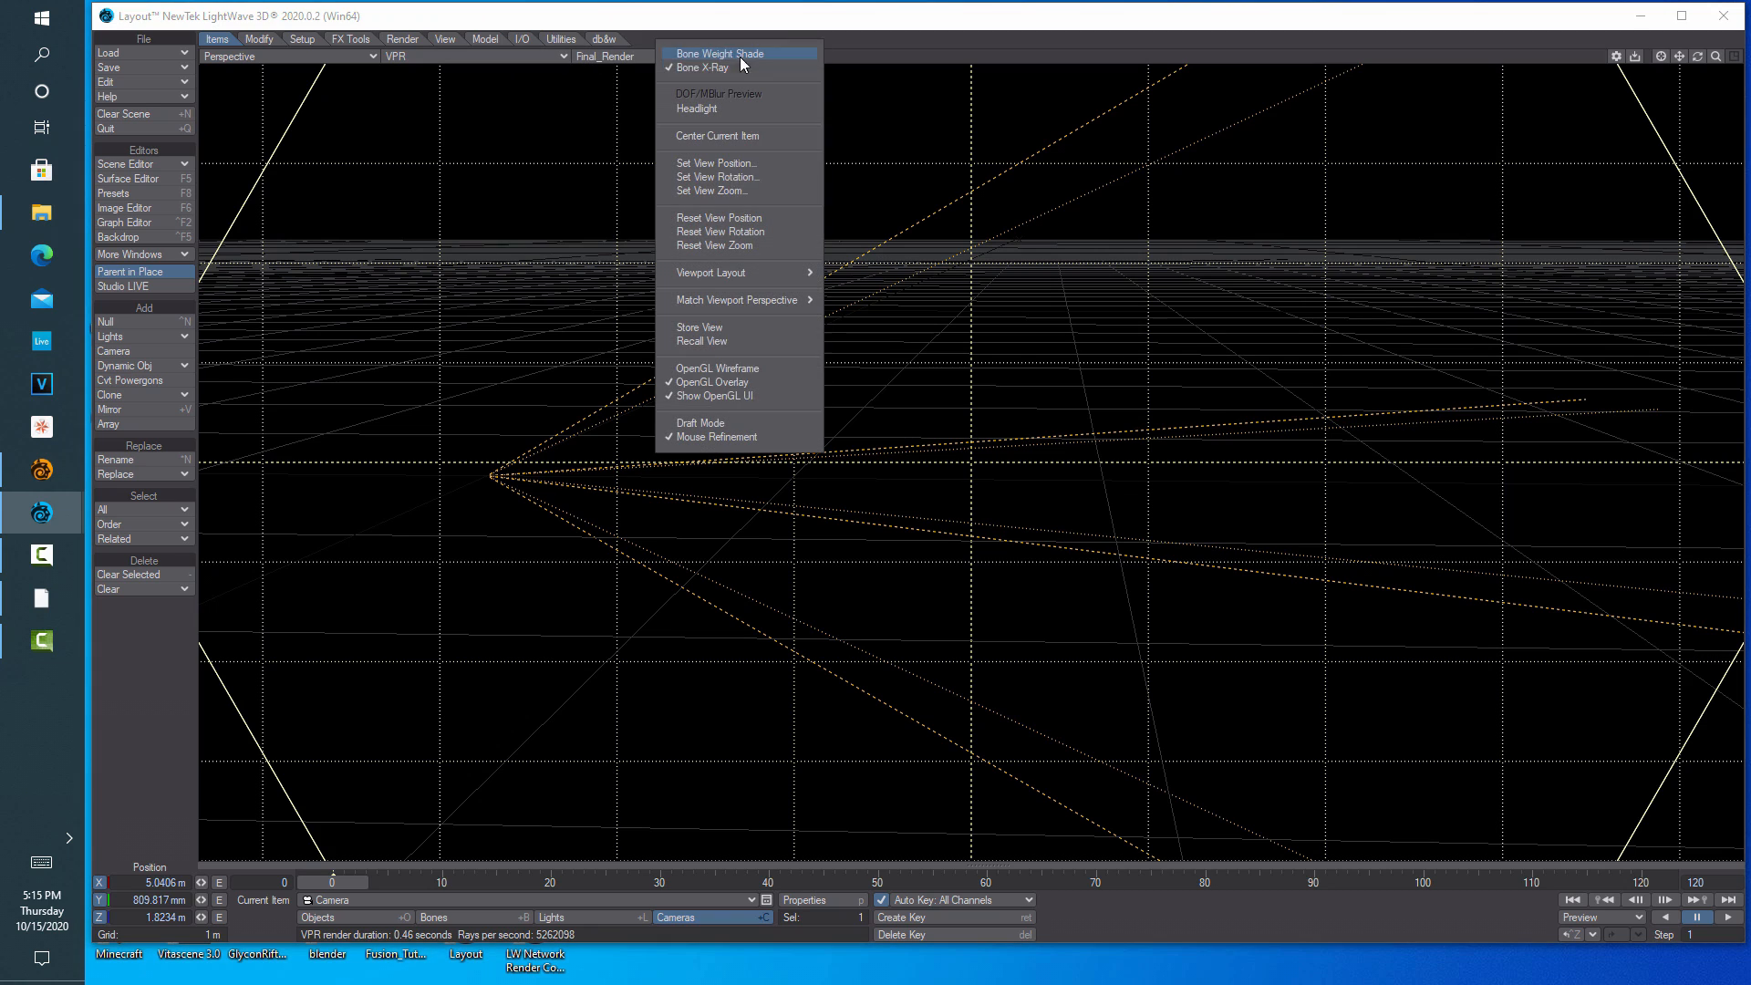
{"action": "left_click", "coordinate": [675, 383]}
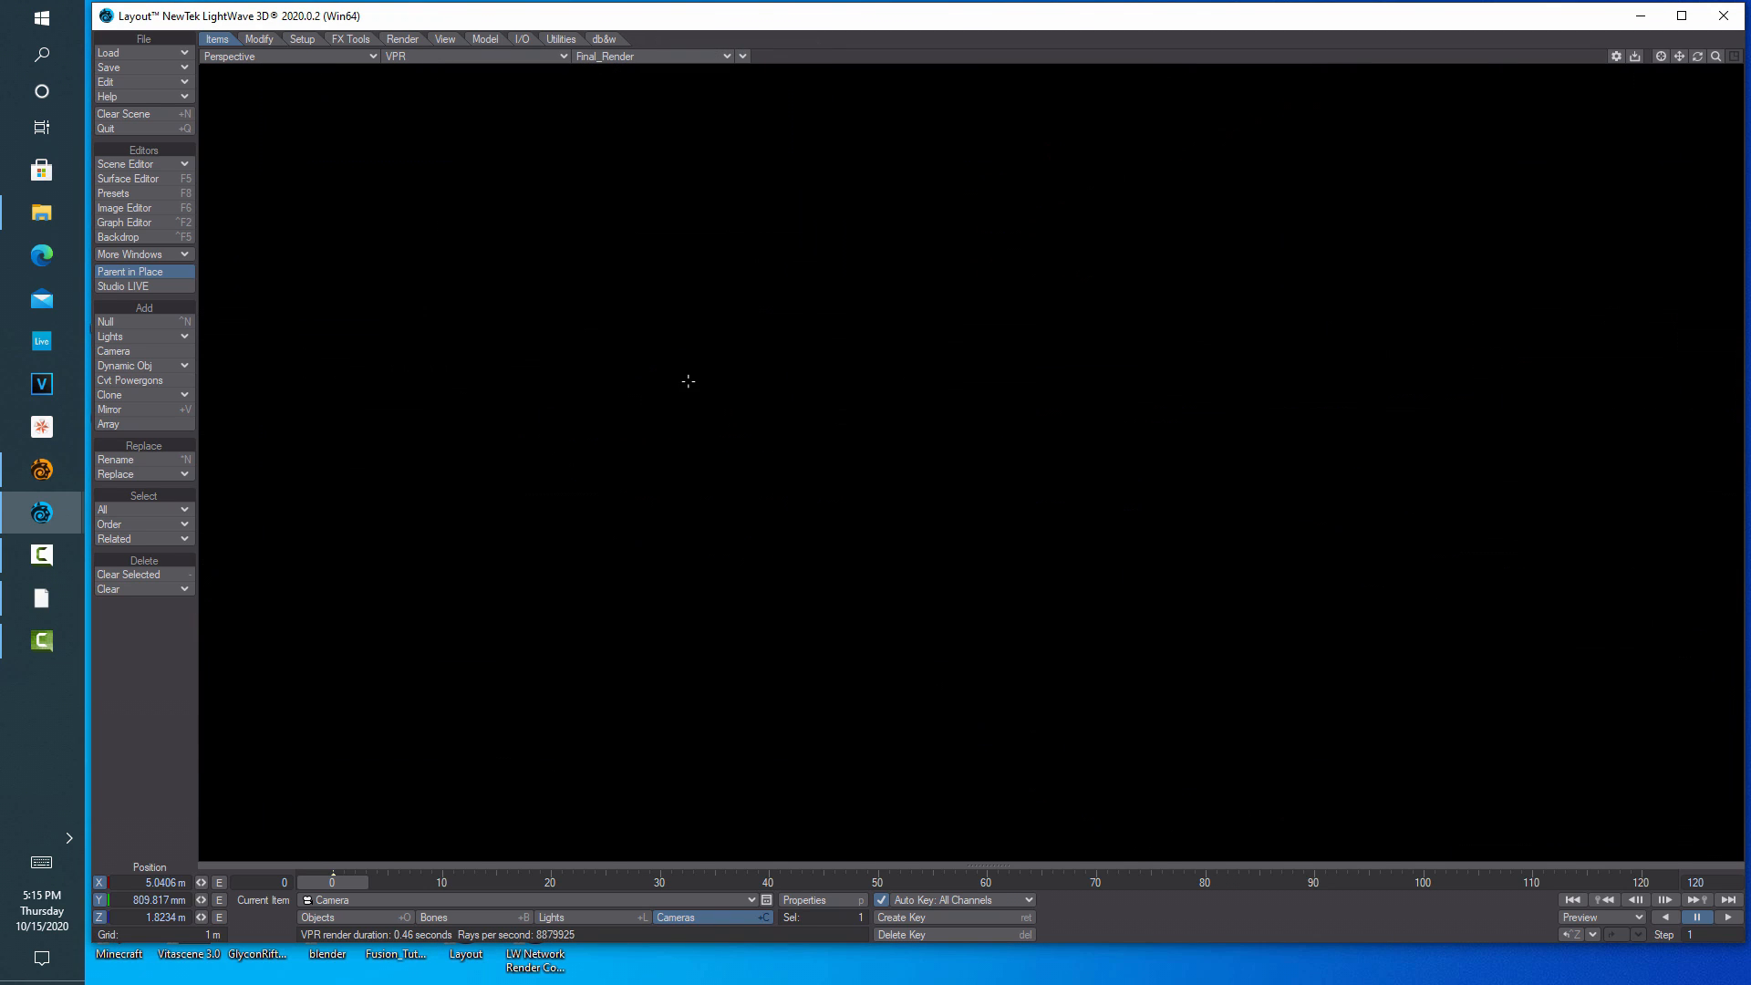
{"action": "left_click", "coordinate": [369, 55]}
{"action": "mouse_move", "coordinate": [357, 152]}
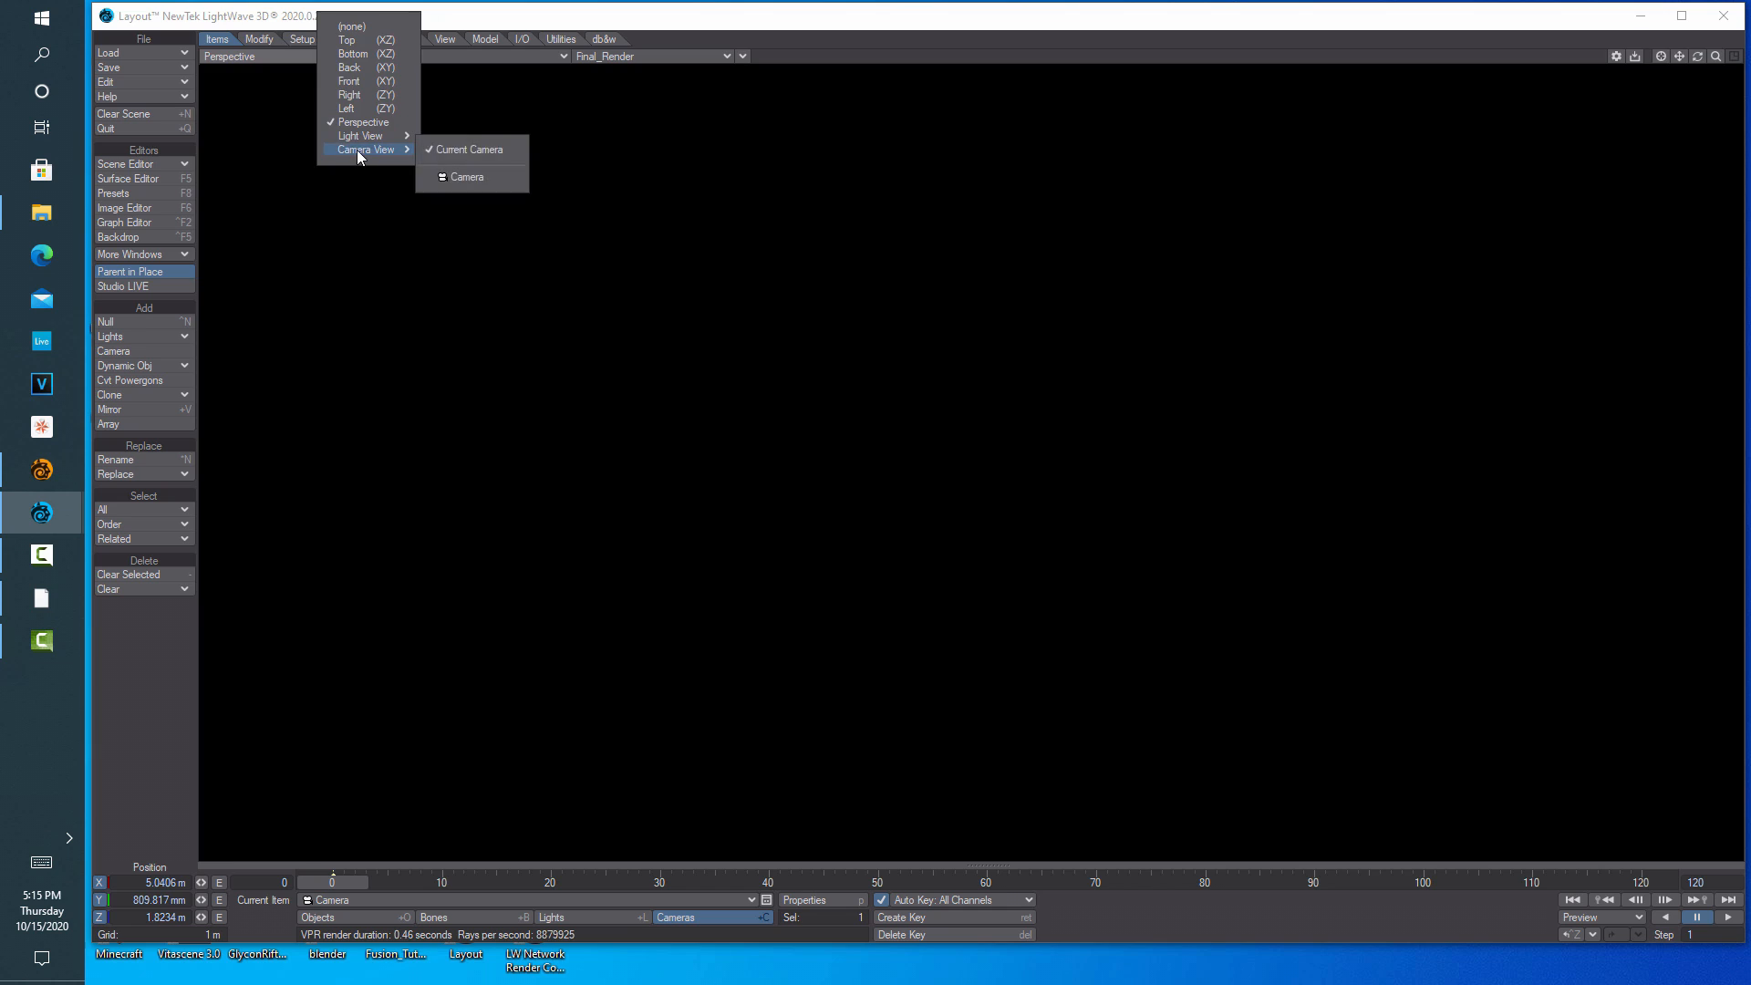
{"action": "left_click", "coordinate": [469, 149]}
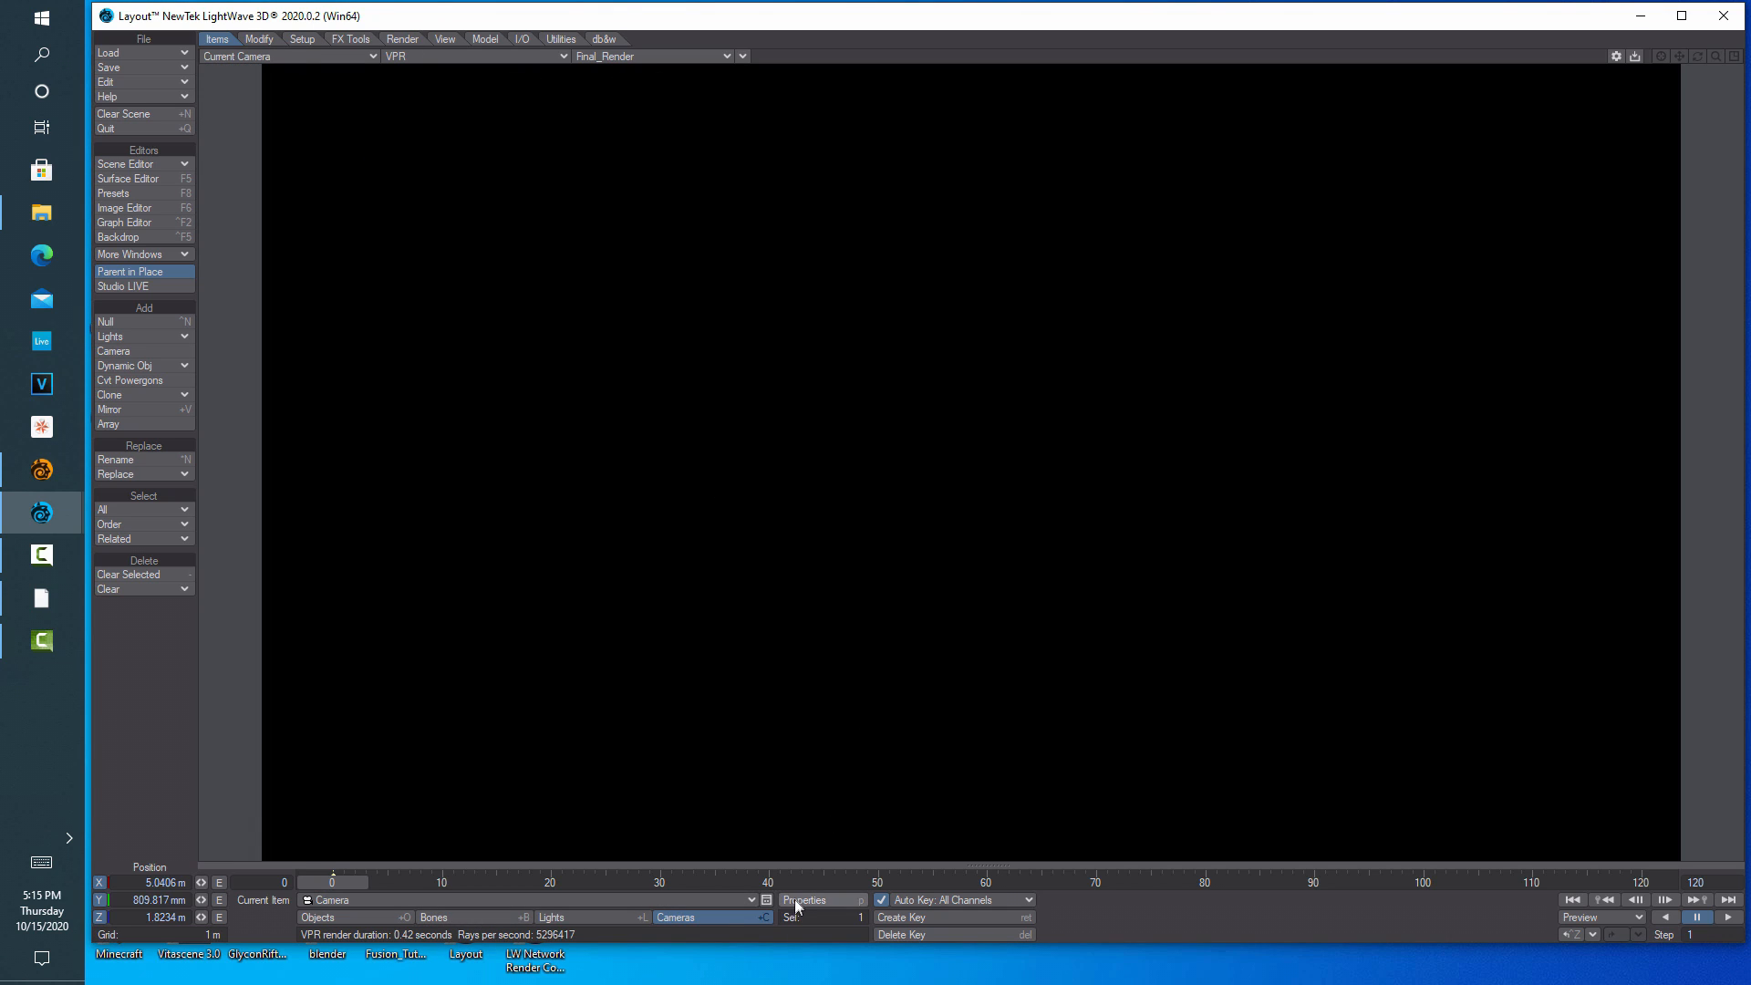
Set the EnvLight's Light Intensity to 50 lx
{"action": "left_click", "coordinate": [609, 917]}
{"action": "left_click", "coordinate": [796, 901]}
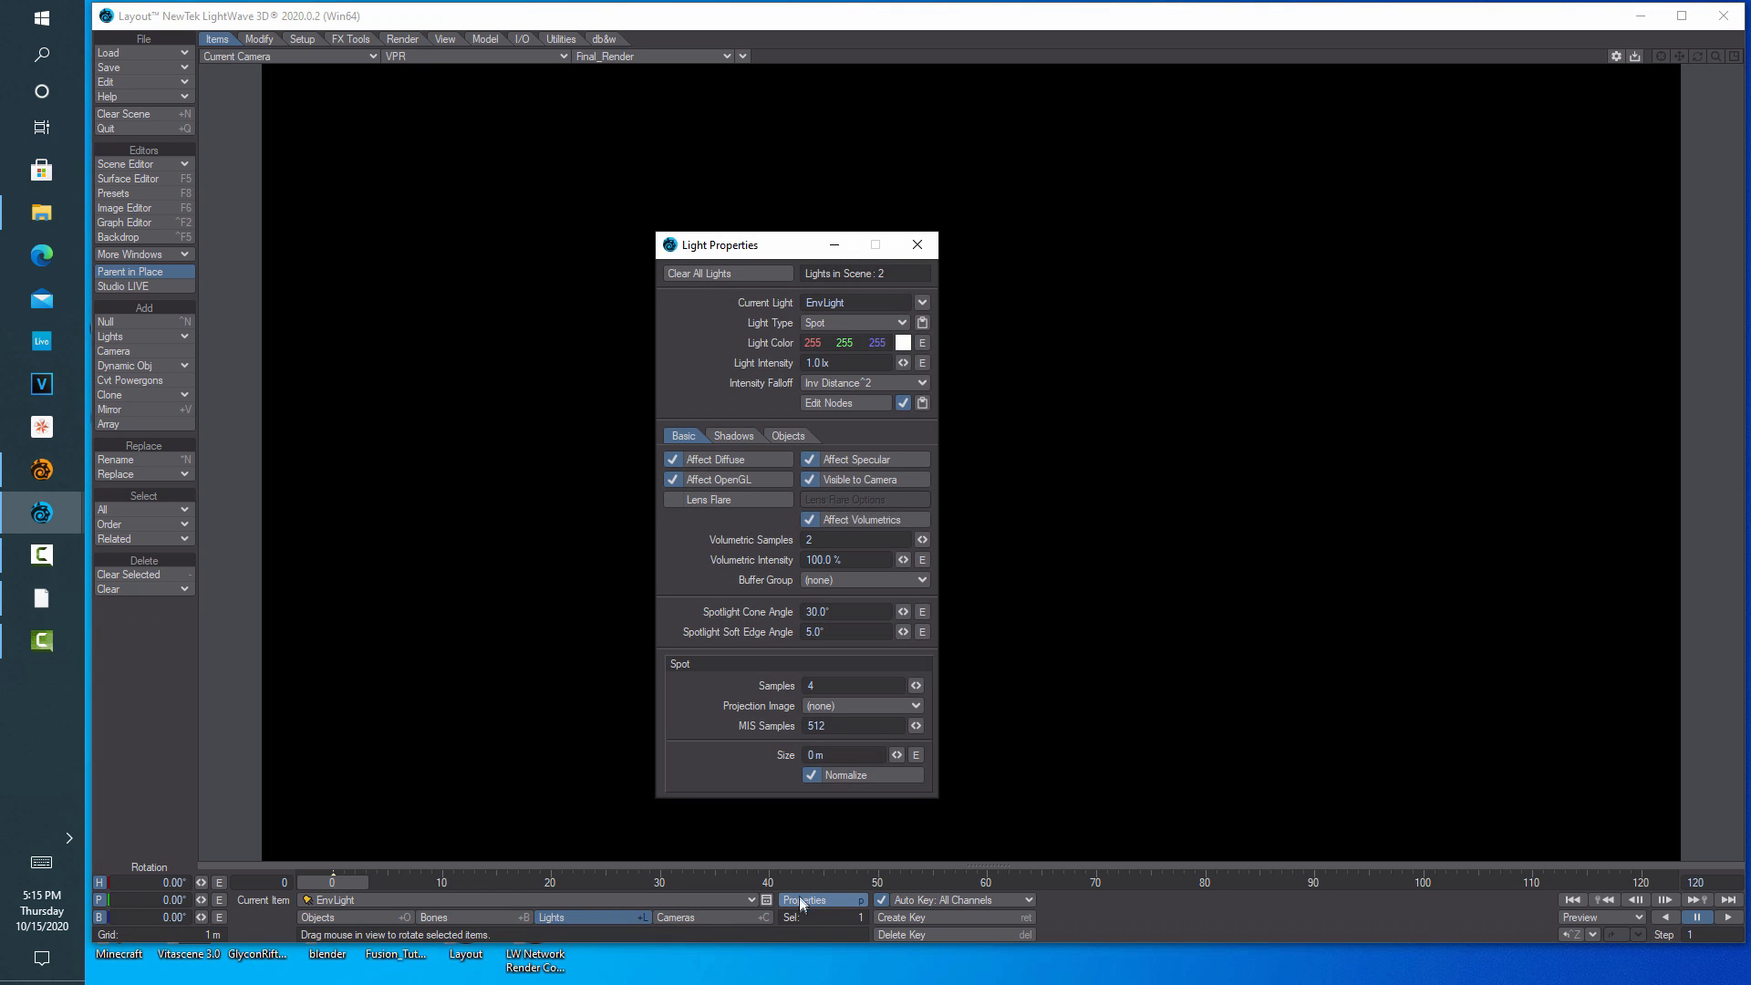
{"action": "left_click", "coordinate": [821, 363]}
{"action": "type", "text": "50"}
{"action": "key", "text": "Tab"}
Turn on Use Volumetric Scattering in Render Properties and check the Backdrop settings
{"action": "left_click", "coordinate": [402, 38]}
{"action": "left_click", "coordinate": [157, 322]}
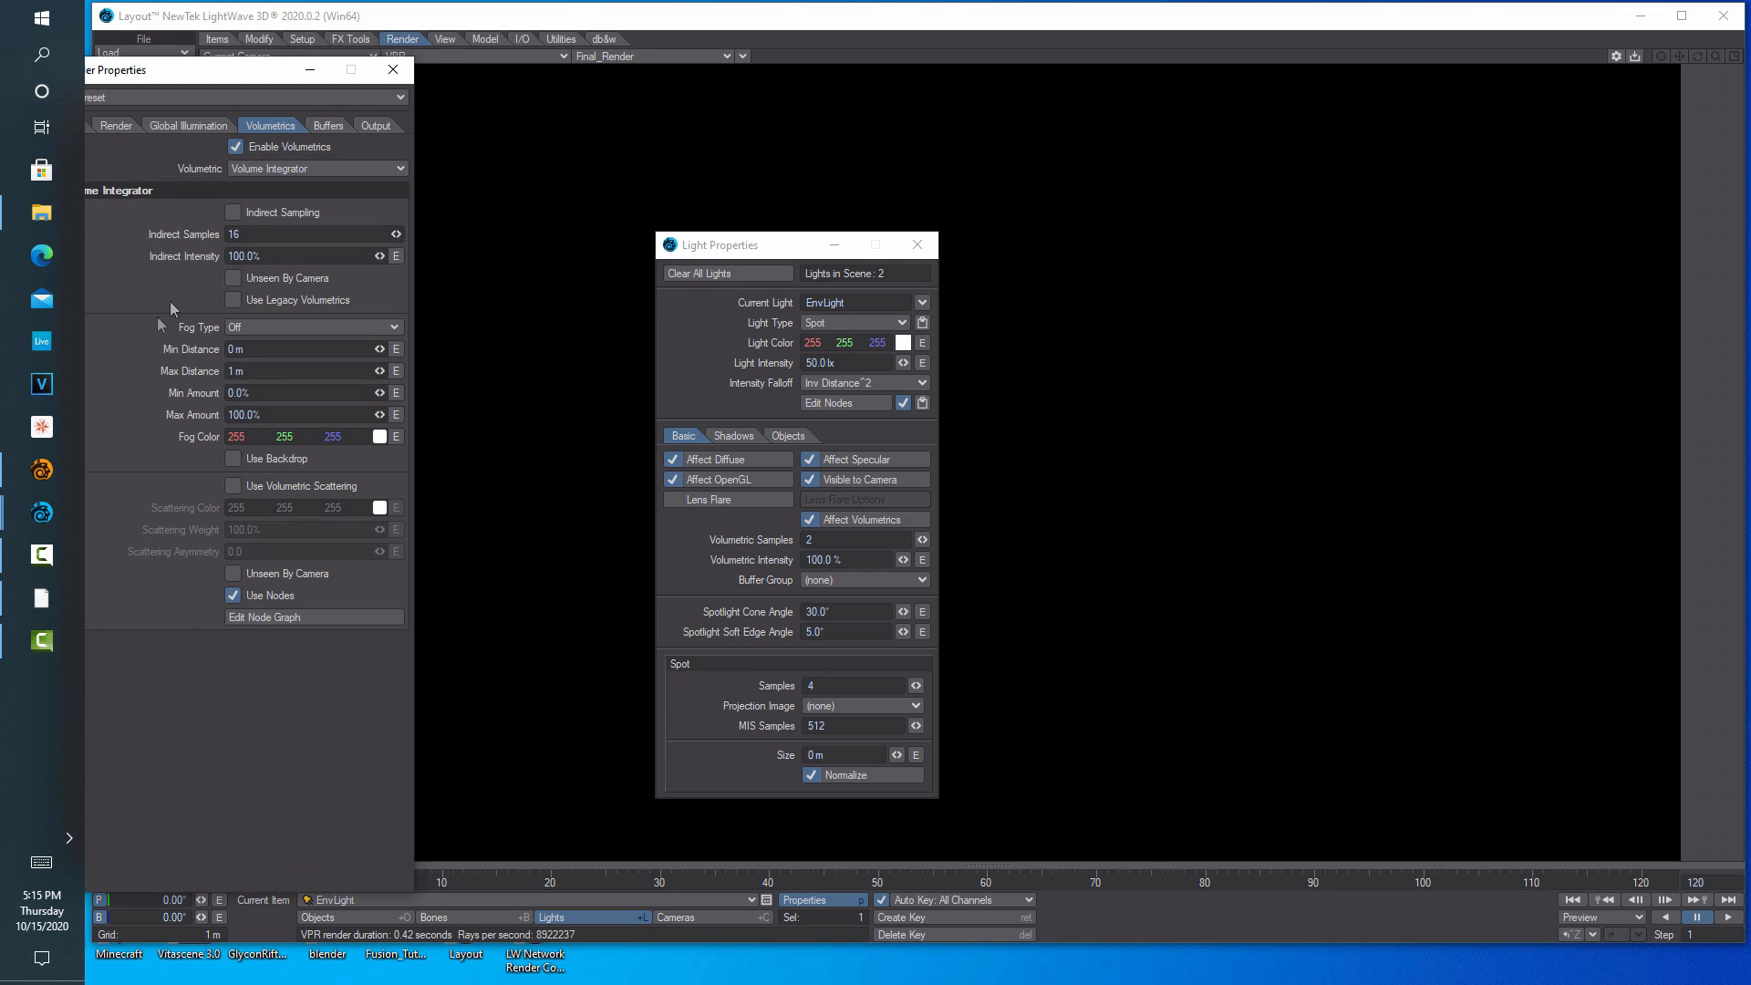
{"action": "left_click", "coordinate": [233, 485]}
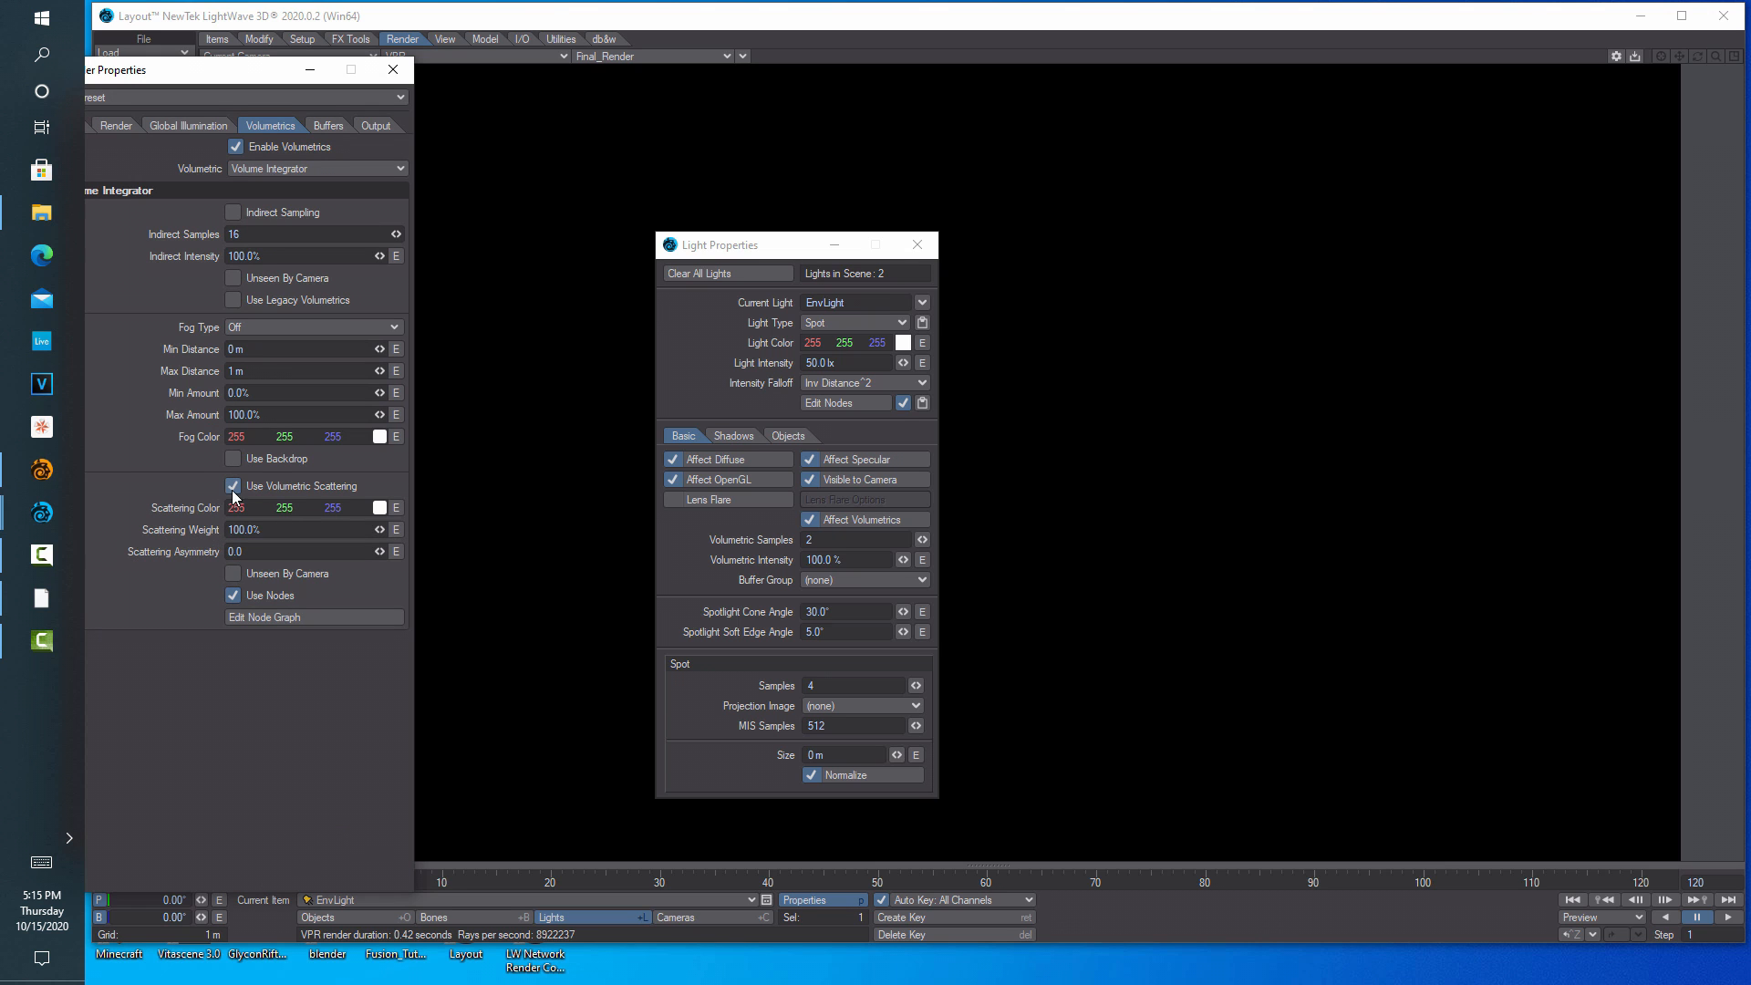
{"action": "left_click", "coordinate": [917, 244]}
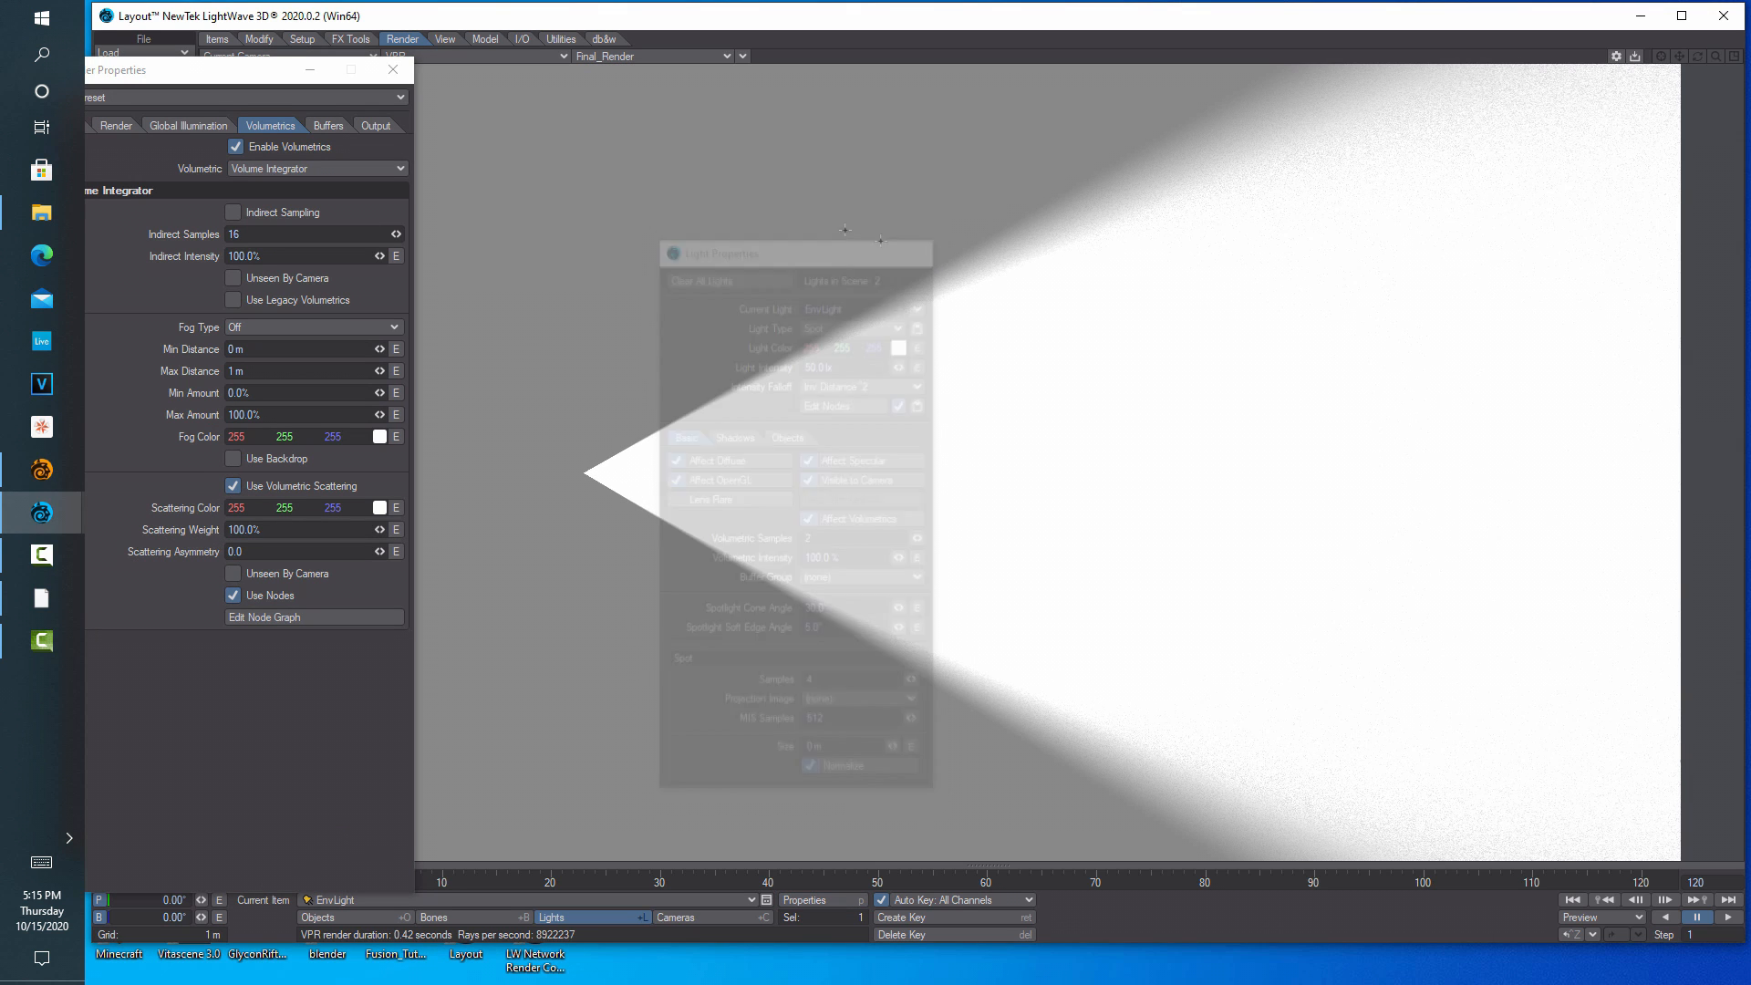
{"action": "left_click", "coordinate": [392, 69]}
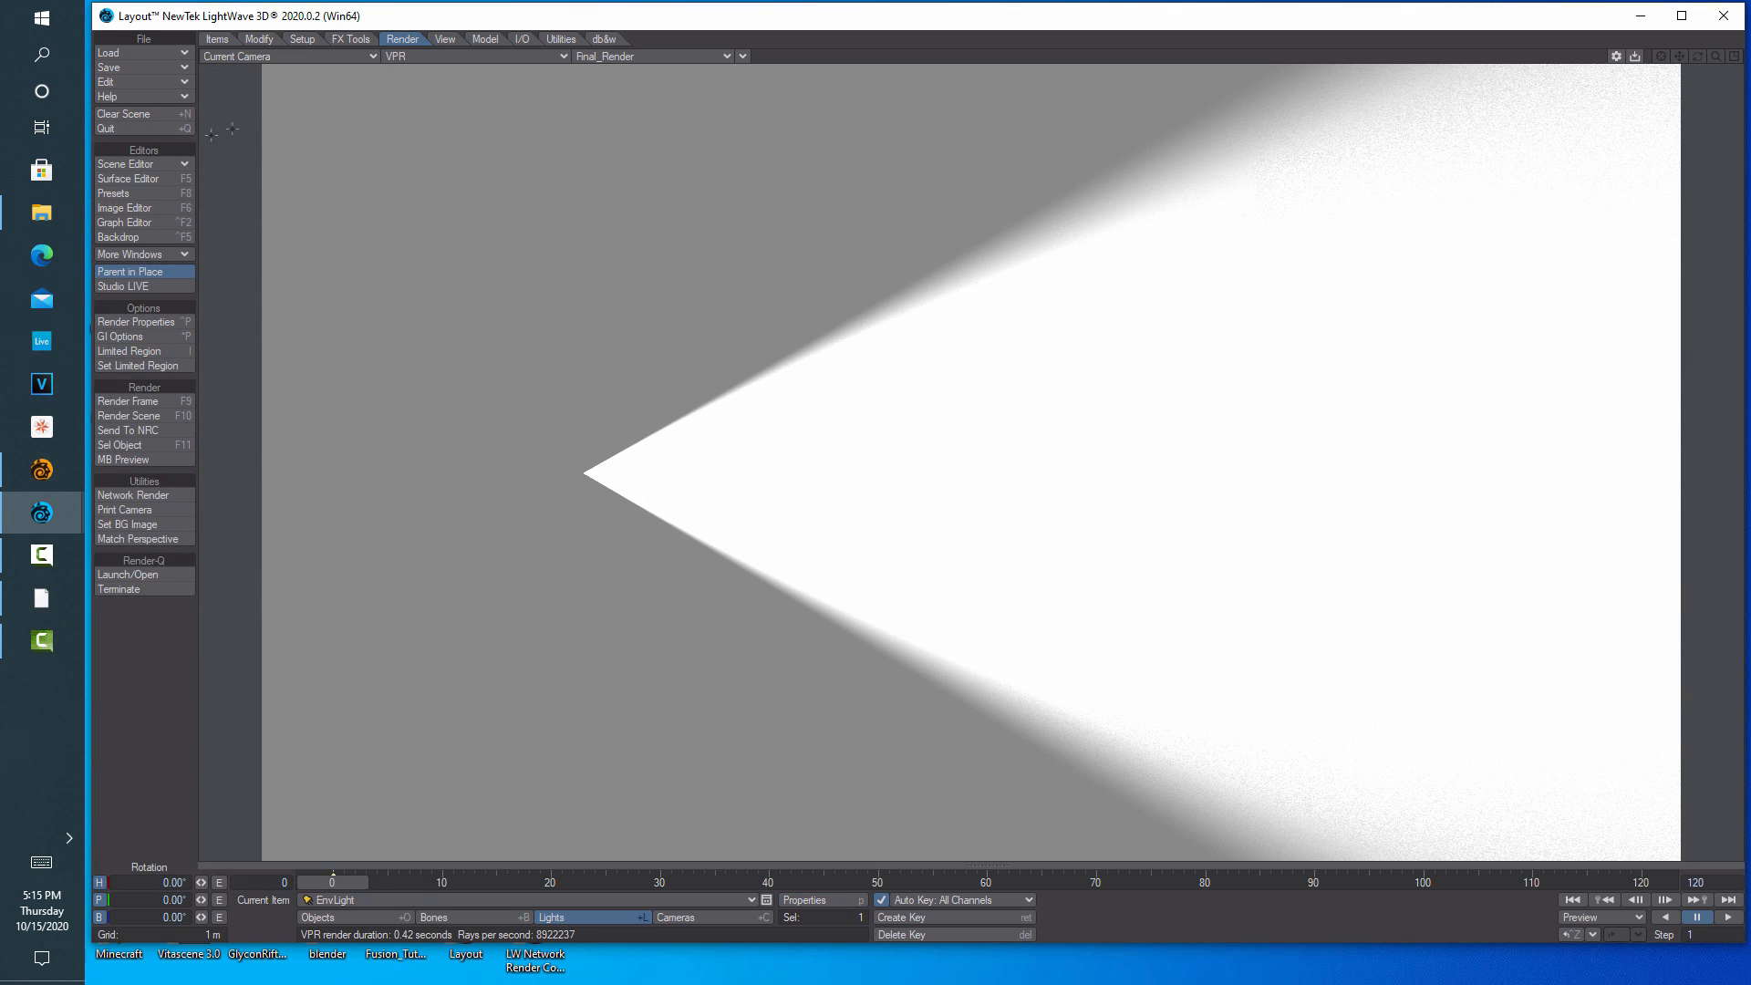
{"action": "left_click", "coordinate": [128, 236]}
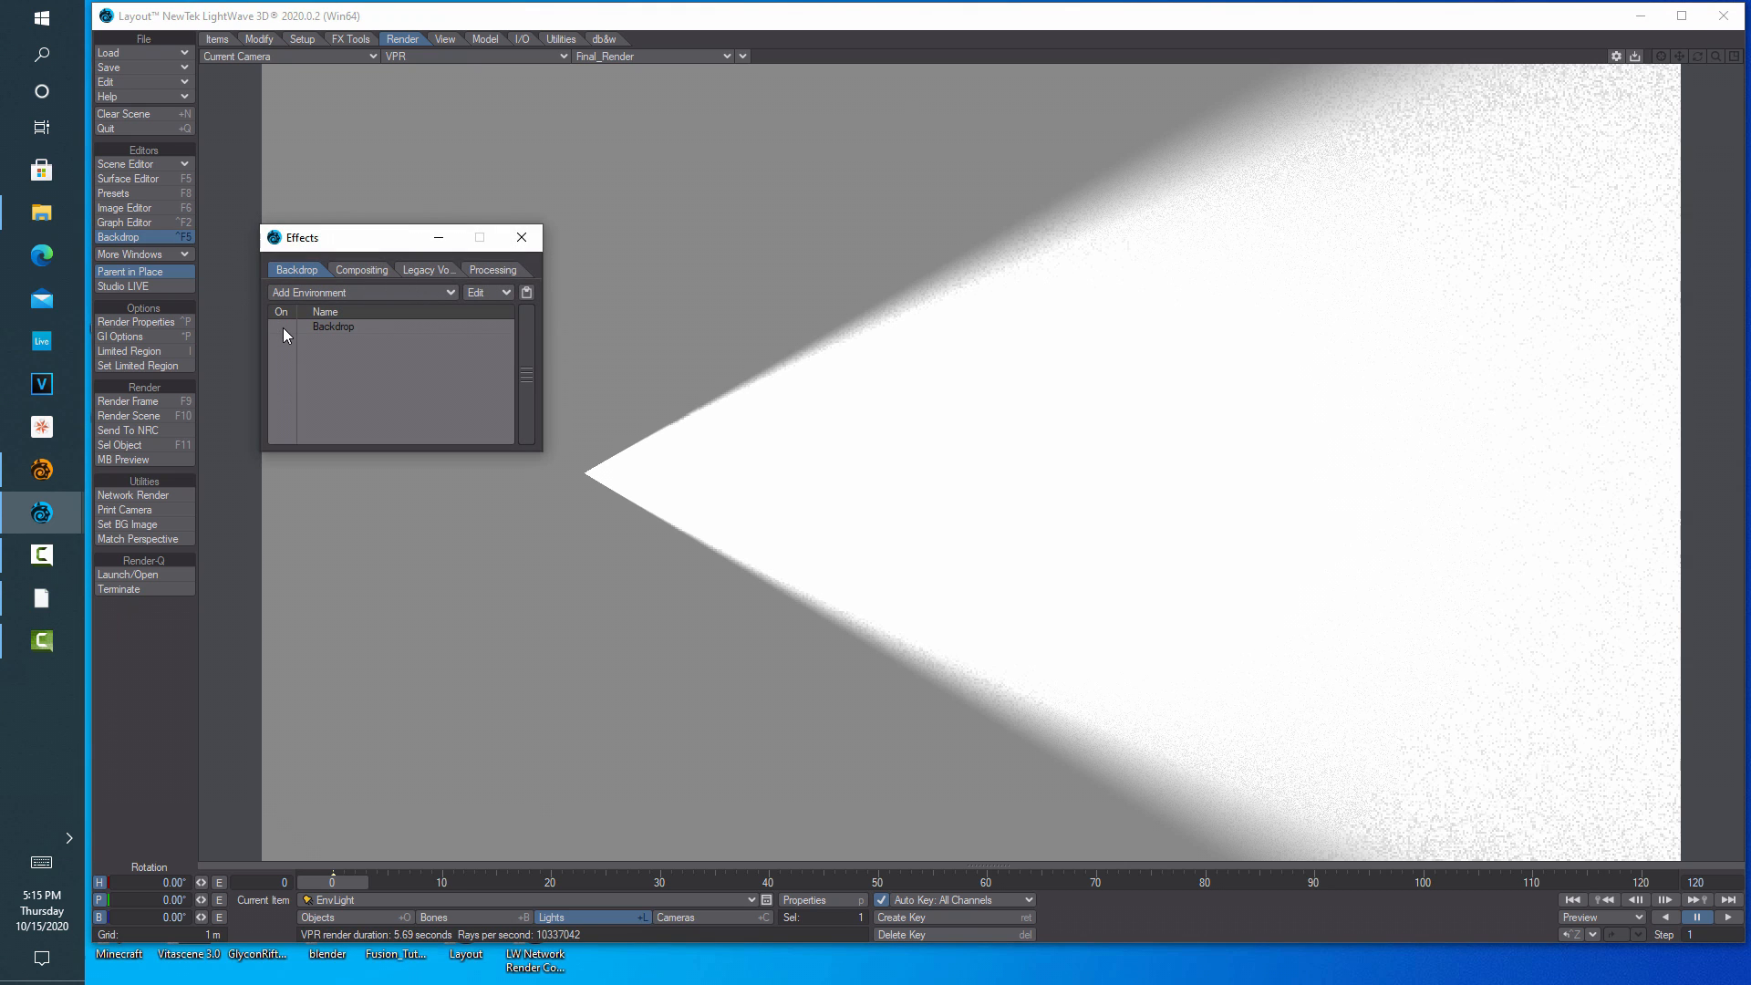
{"action": "left_click", "coordinate": [525, 238]}
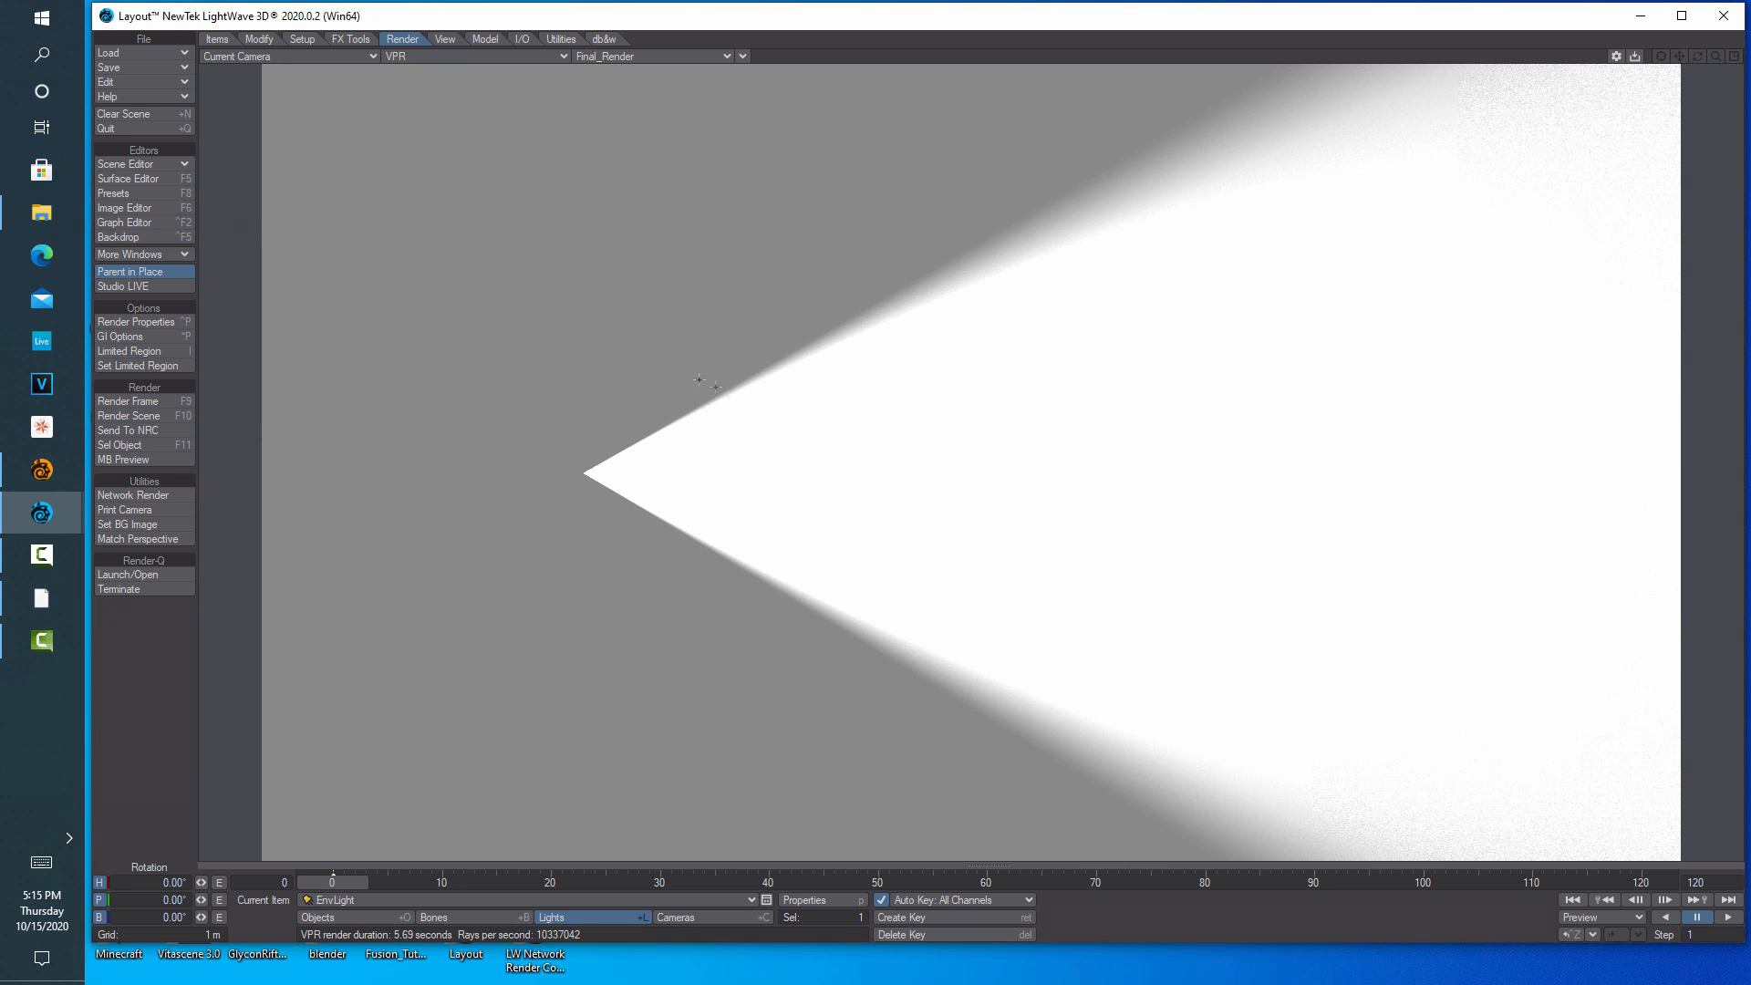
Select the extra default Light and delete it with Clear Selected
{"action": "left_click", "coordinate": [752, 901]}
{"action": "left_click", "coordinate": [754, 900]}
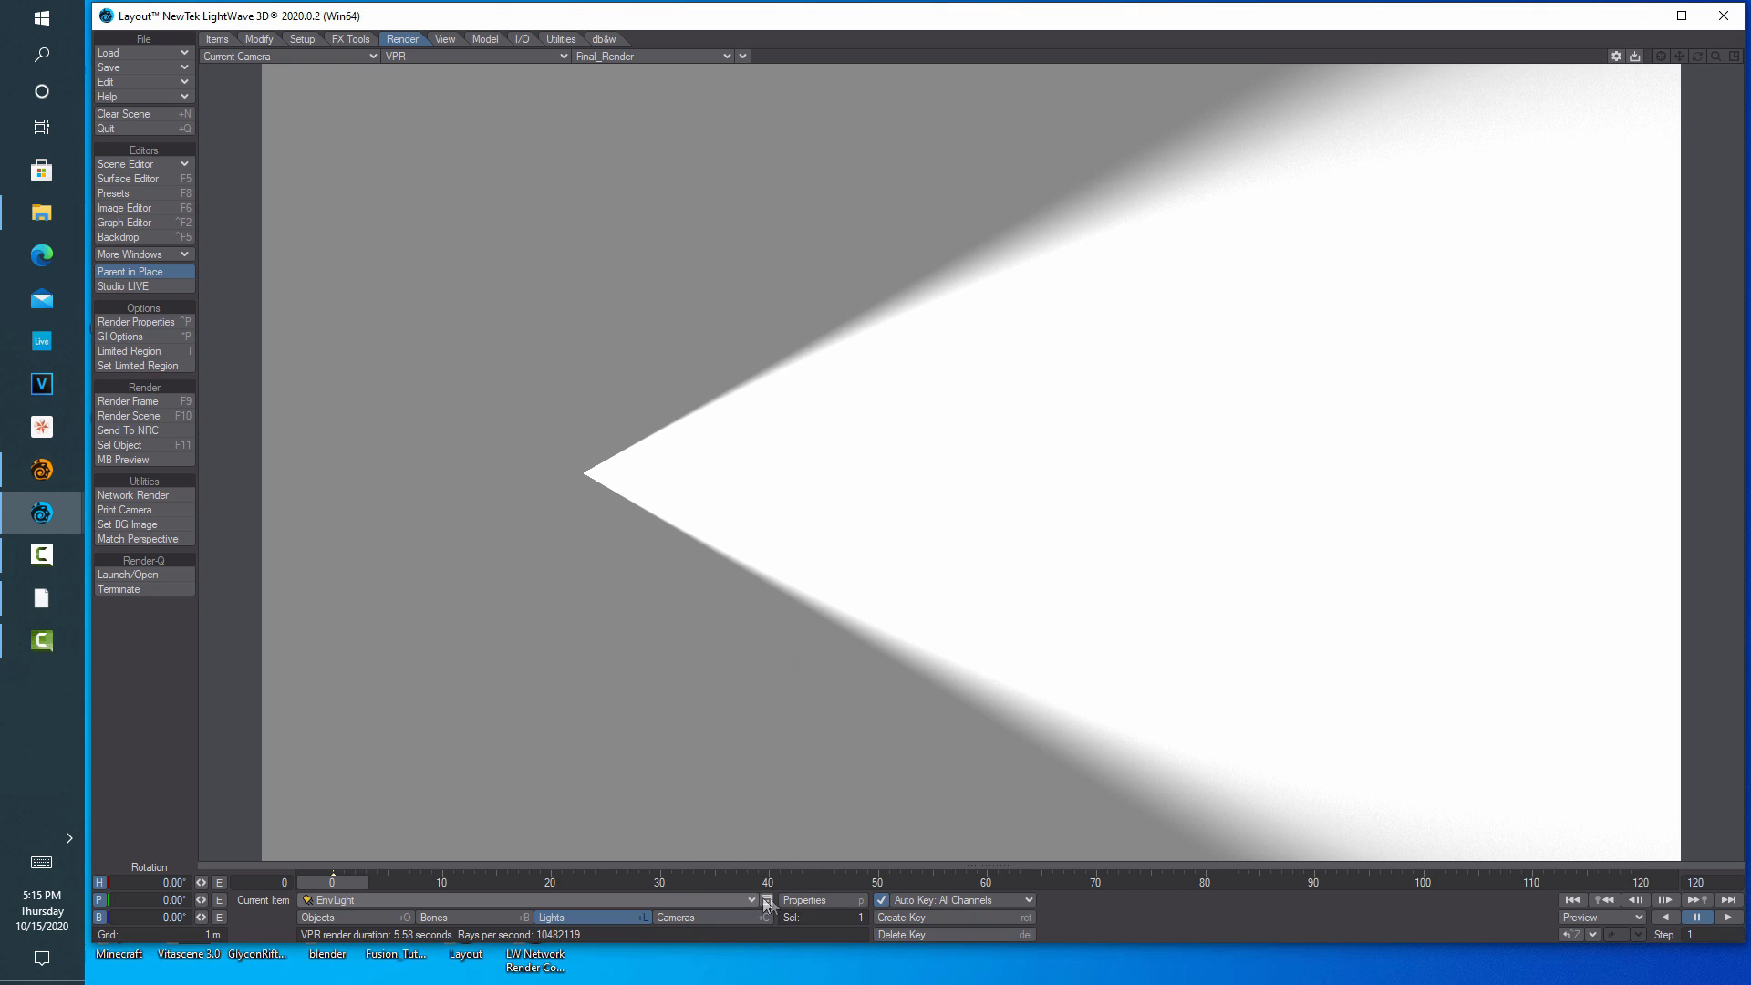
{"action": "left_click", "coordinate": [753, 901]}
{"action": "left_click", "coordinate": [746, 883]}
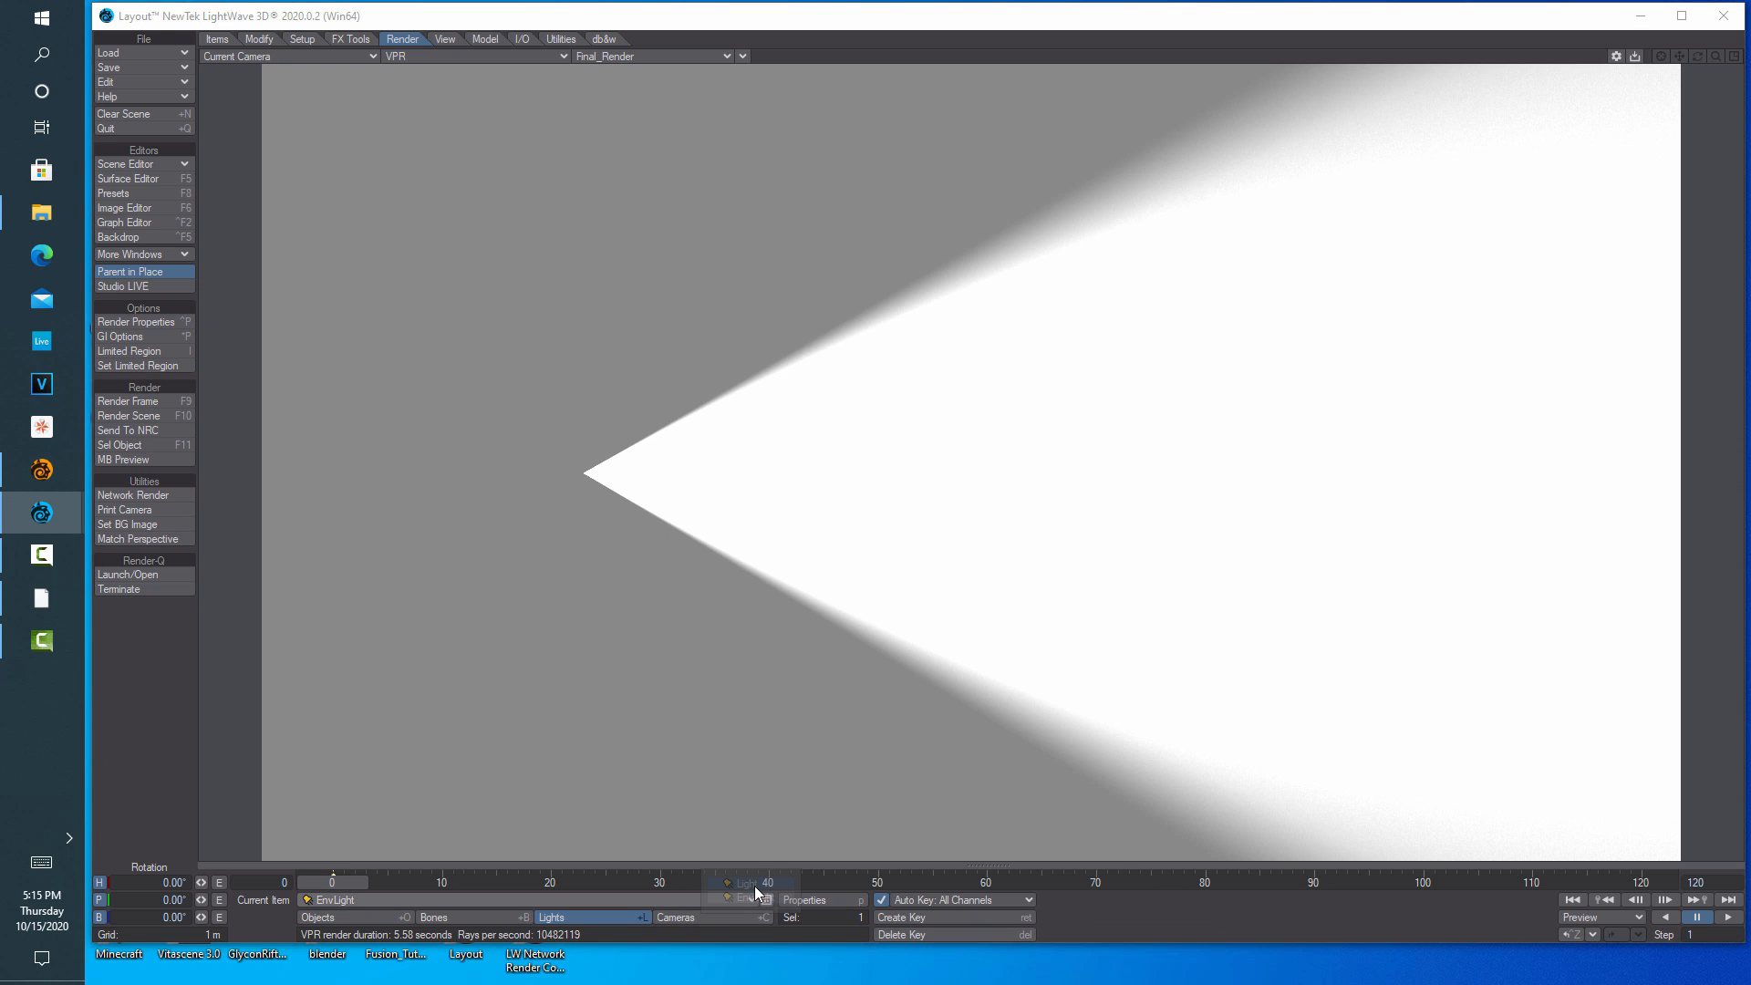
{"action": "left_click", "coordinate": [217, 38]}
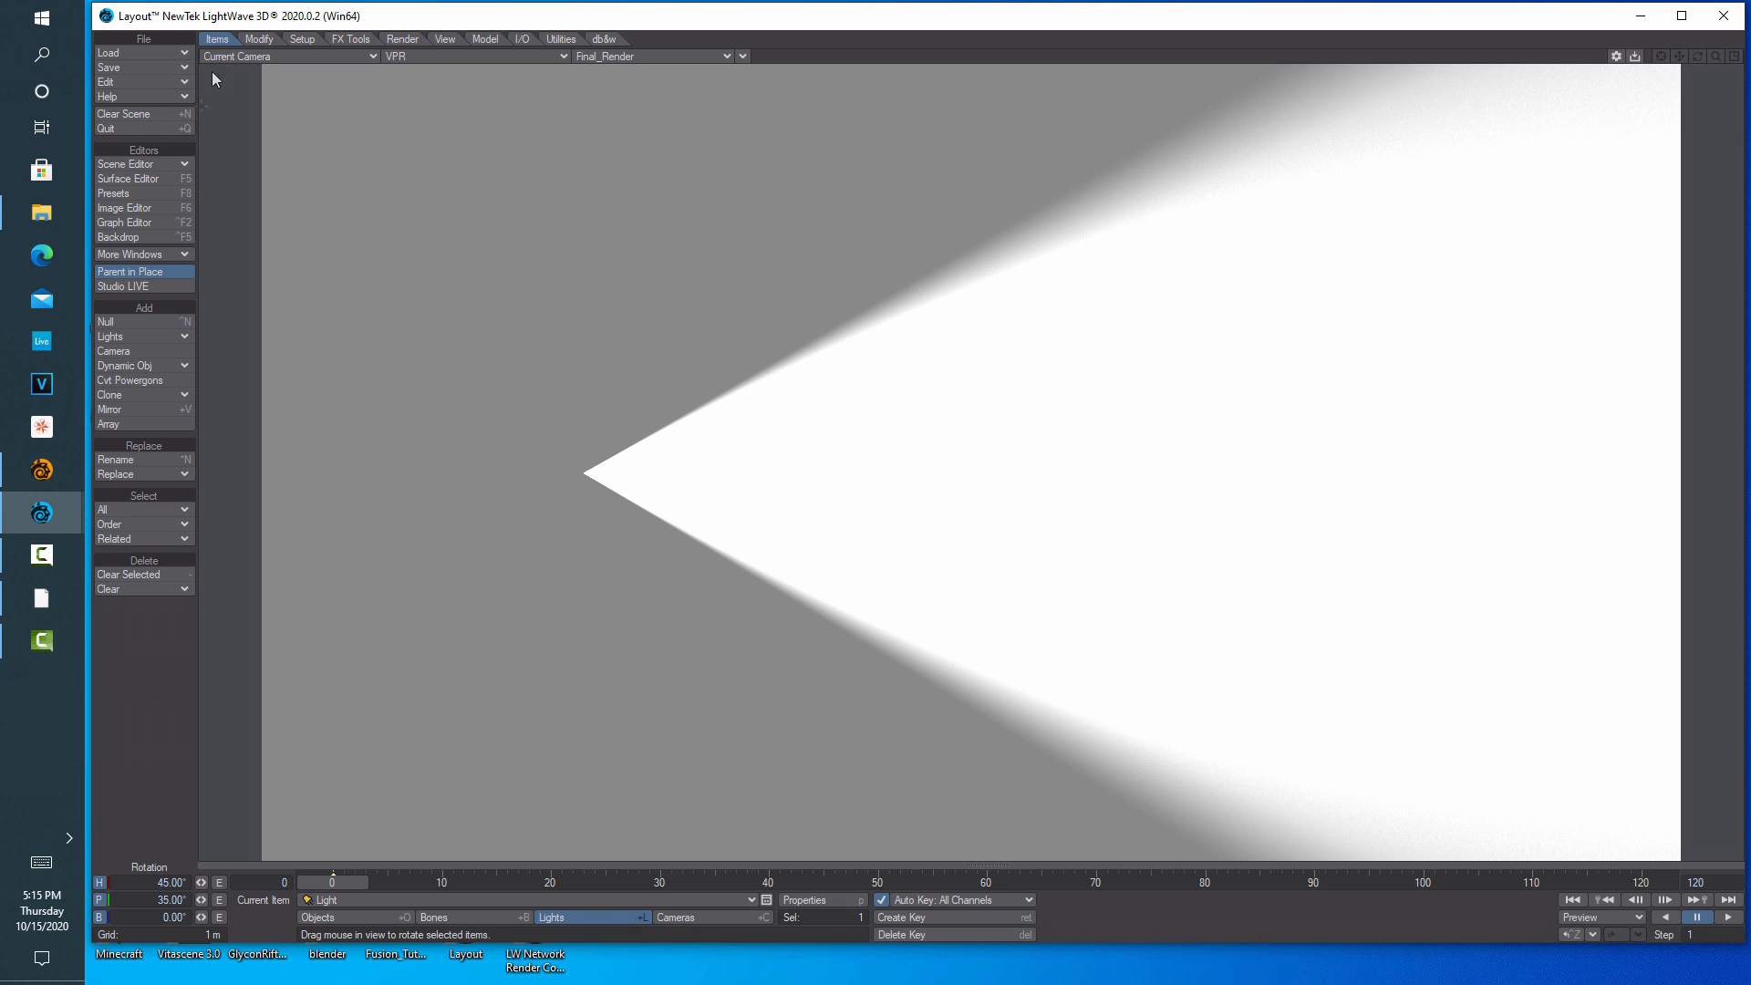
{"action": "left_click", "coordinate": [134, 572]}
{"action": "left_click", "coordinate": [274, 98]}
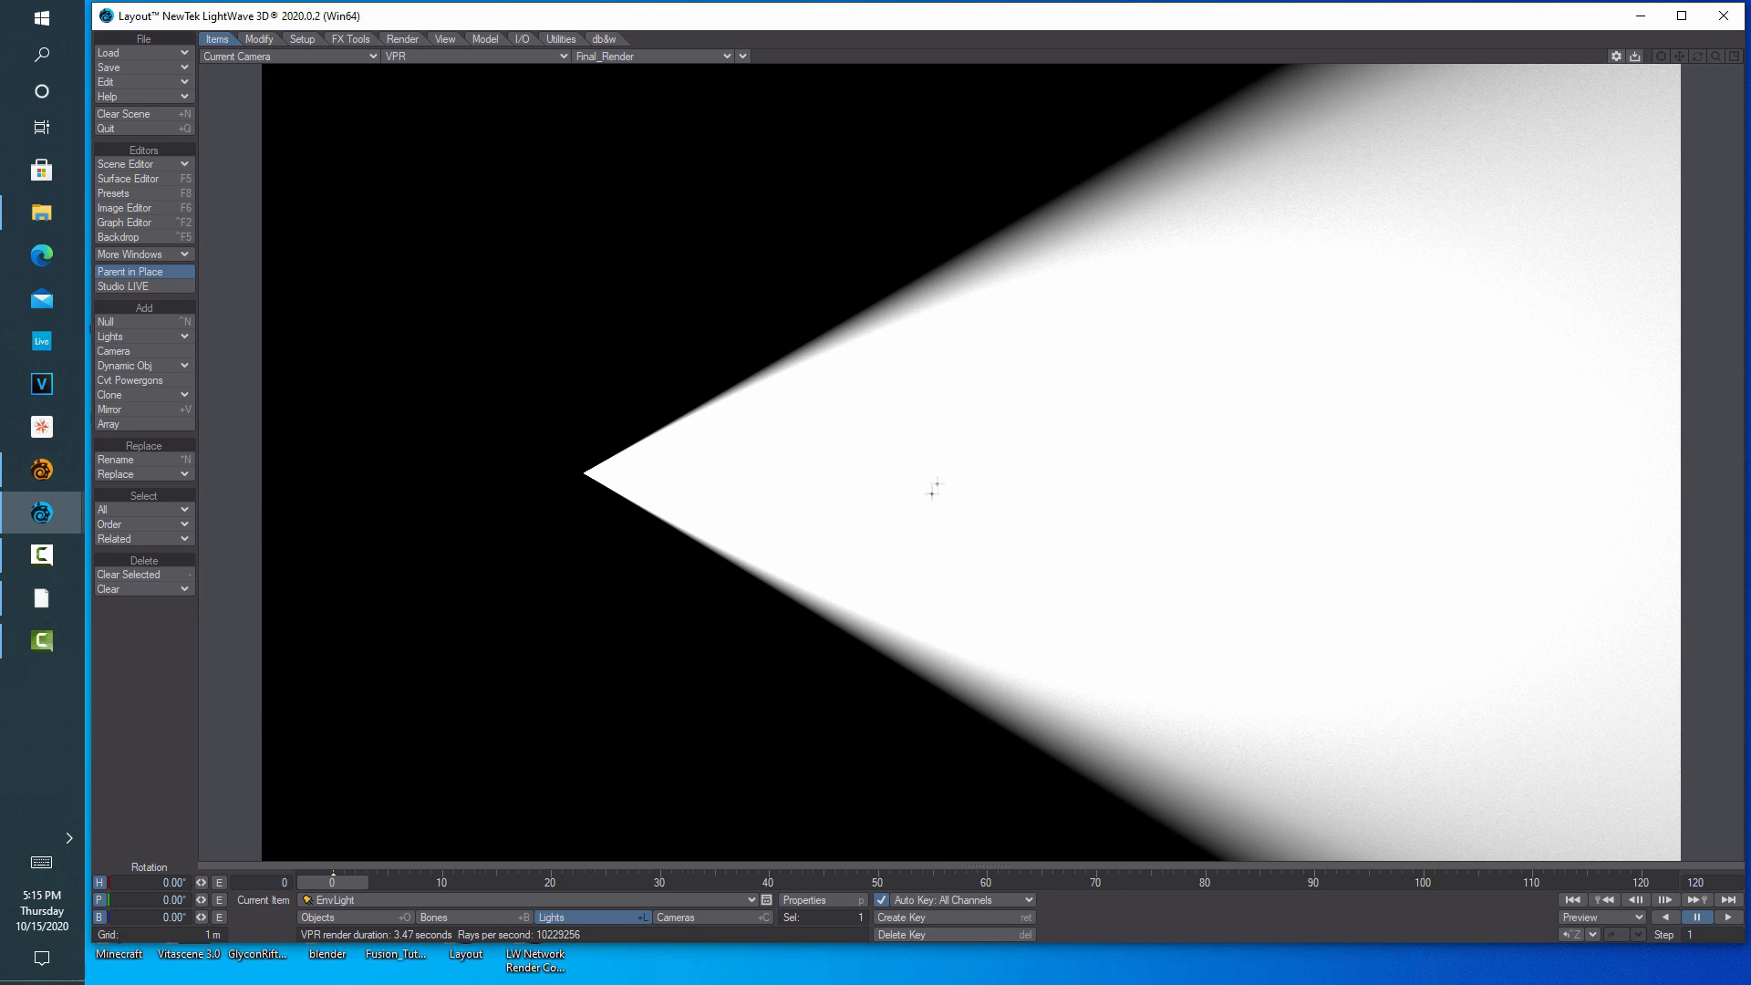
Set the EnvLight's Spotlight Cone Angle and Soft Edge Angle to 11.5°, then open Edit Nodes
{"action": "left_click", "coordinate": [806, 901]}
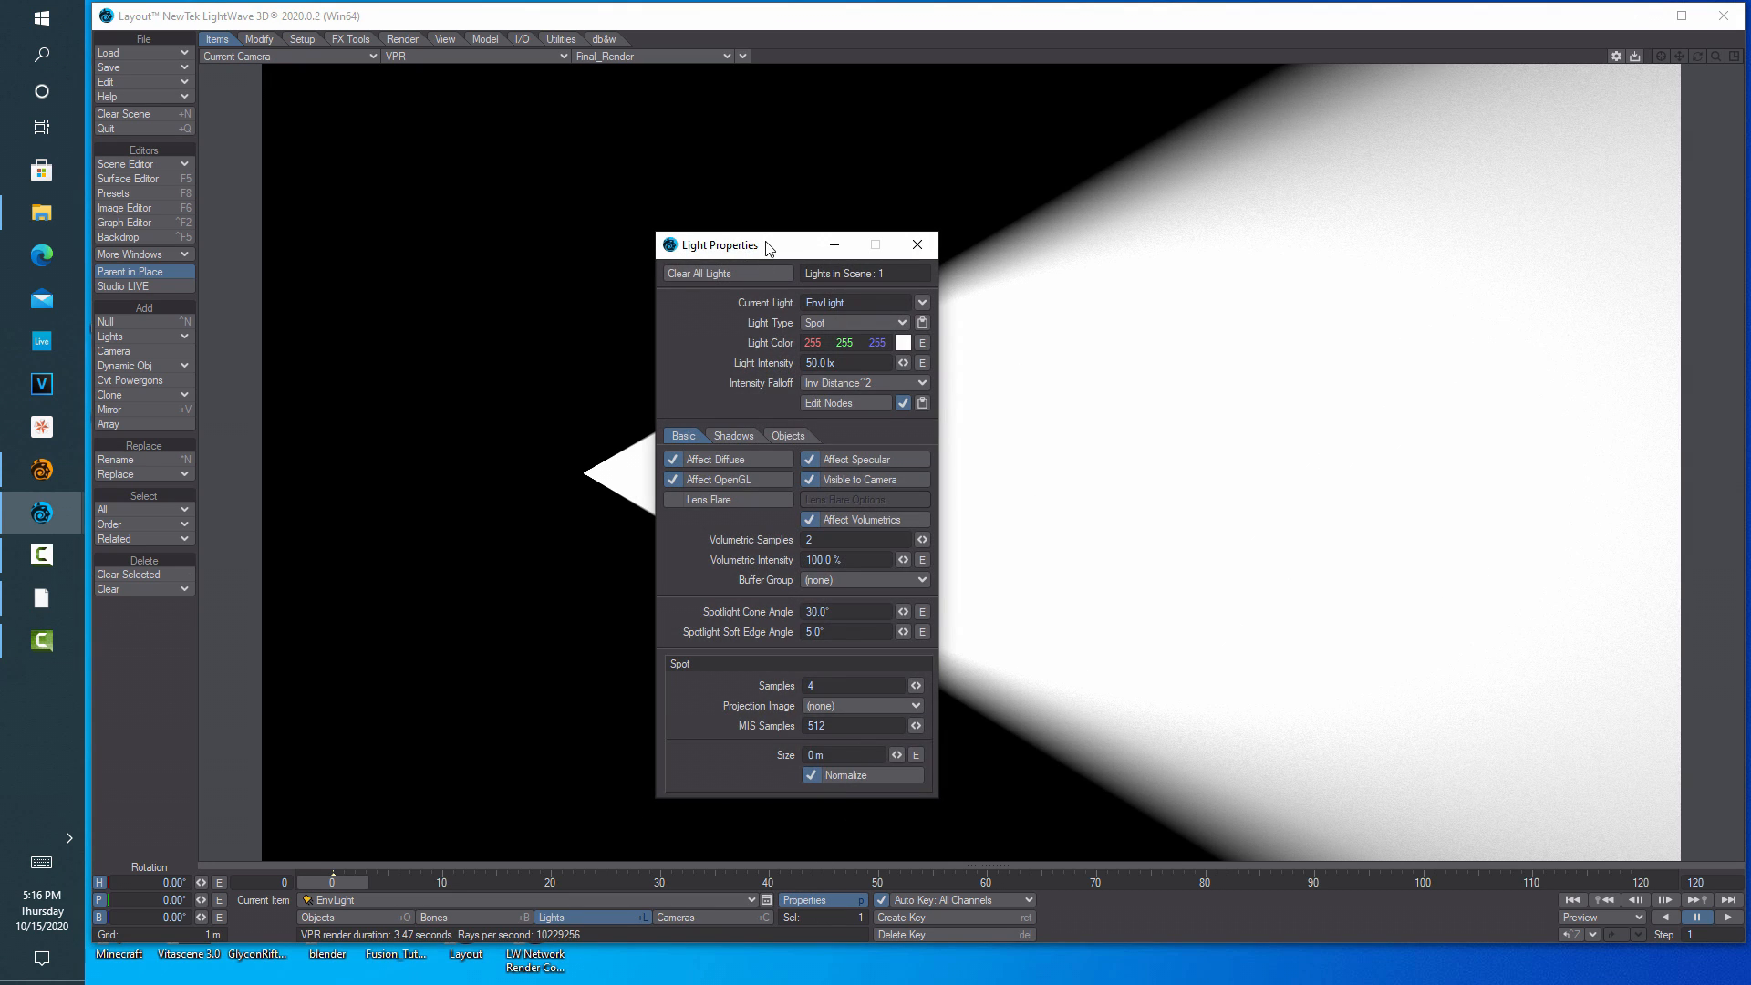
{"action": "left_click_drag", "start_coordinate": [766, 246], "coordinate": [1217, 222]}
{"action": "key", "text": "Return"}
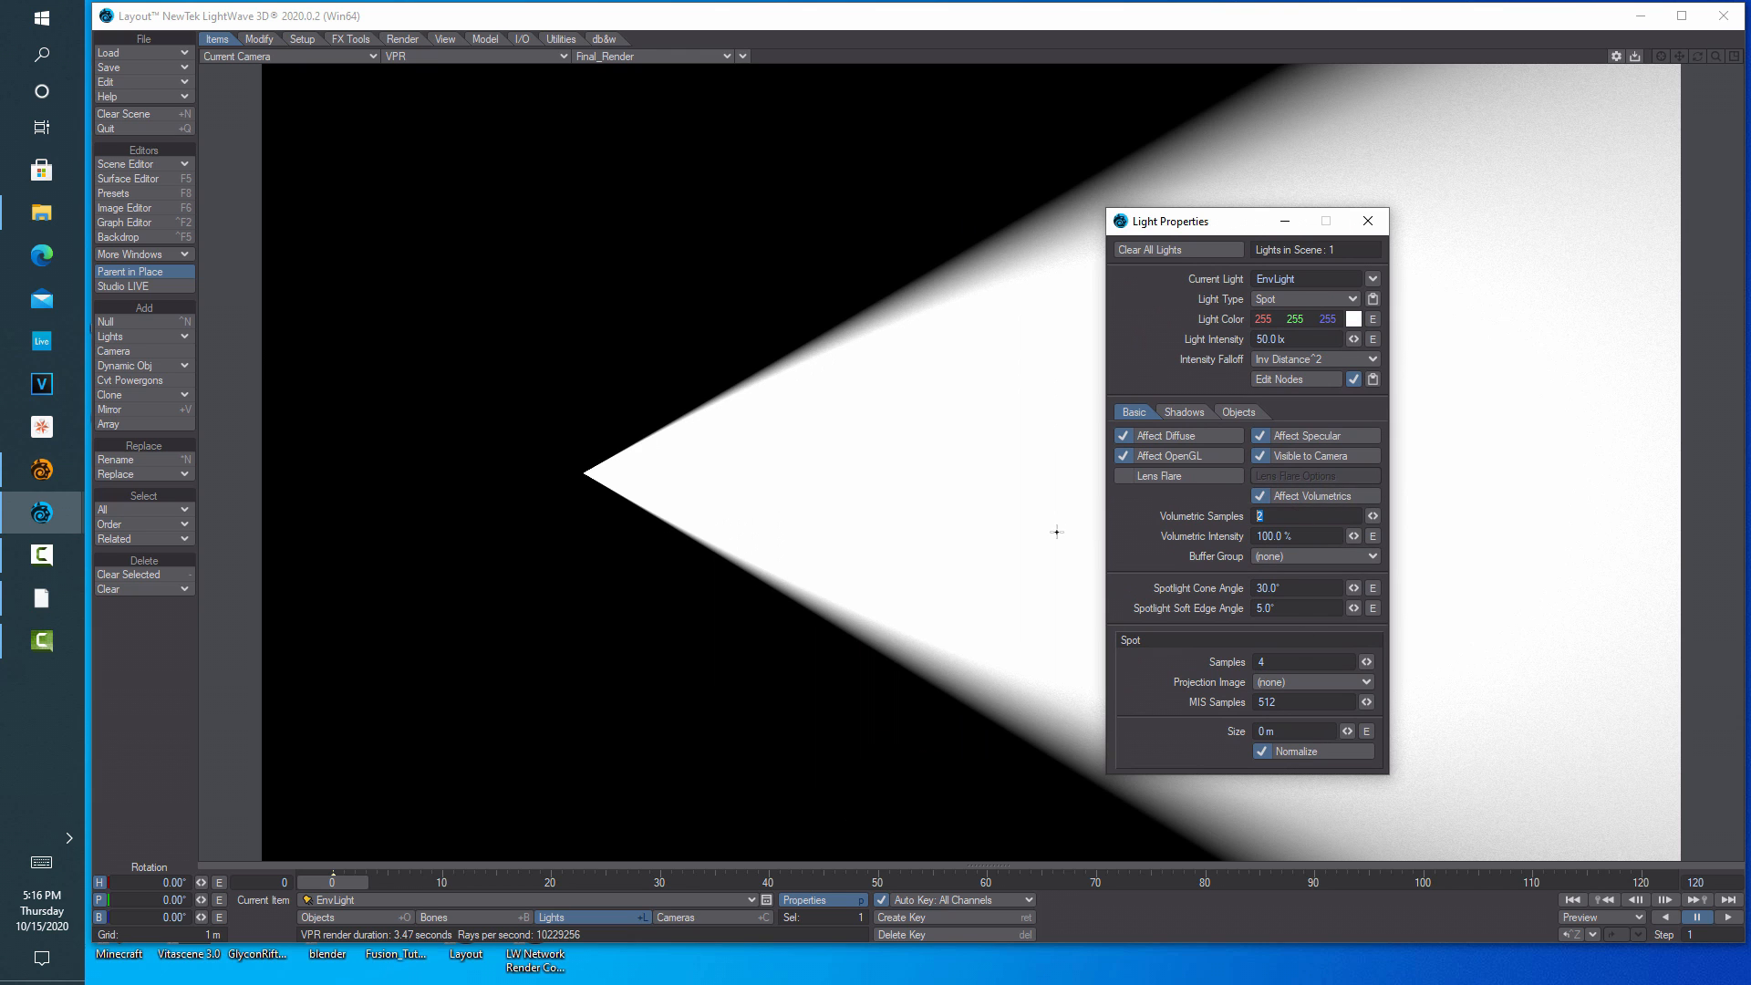
{"action": "mouse_move", "coordinate": [1353, 589]}
{"action": "left_mouse_down"}
{"action": "mouse_move", "coordinate": [1300, 588]}
{"action": "mouse_move", "coordinate": [1321, 588]}
{"action": "left_mouse_up"}
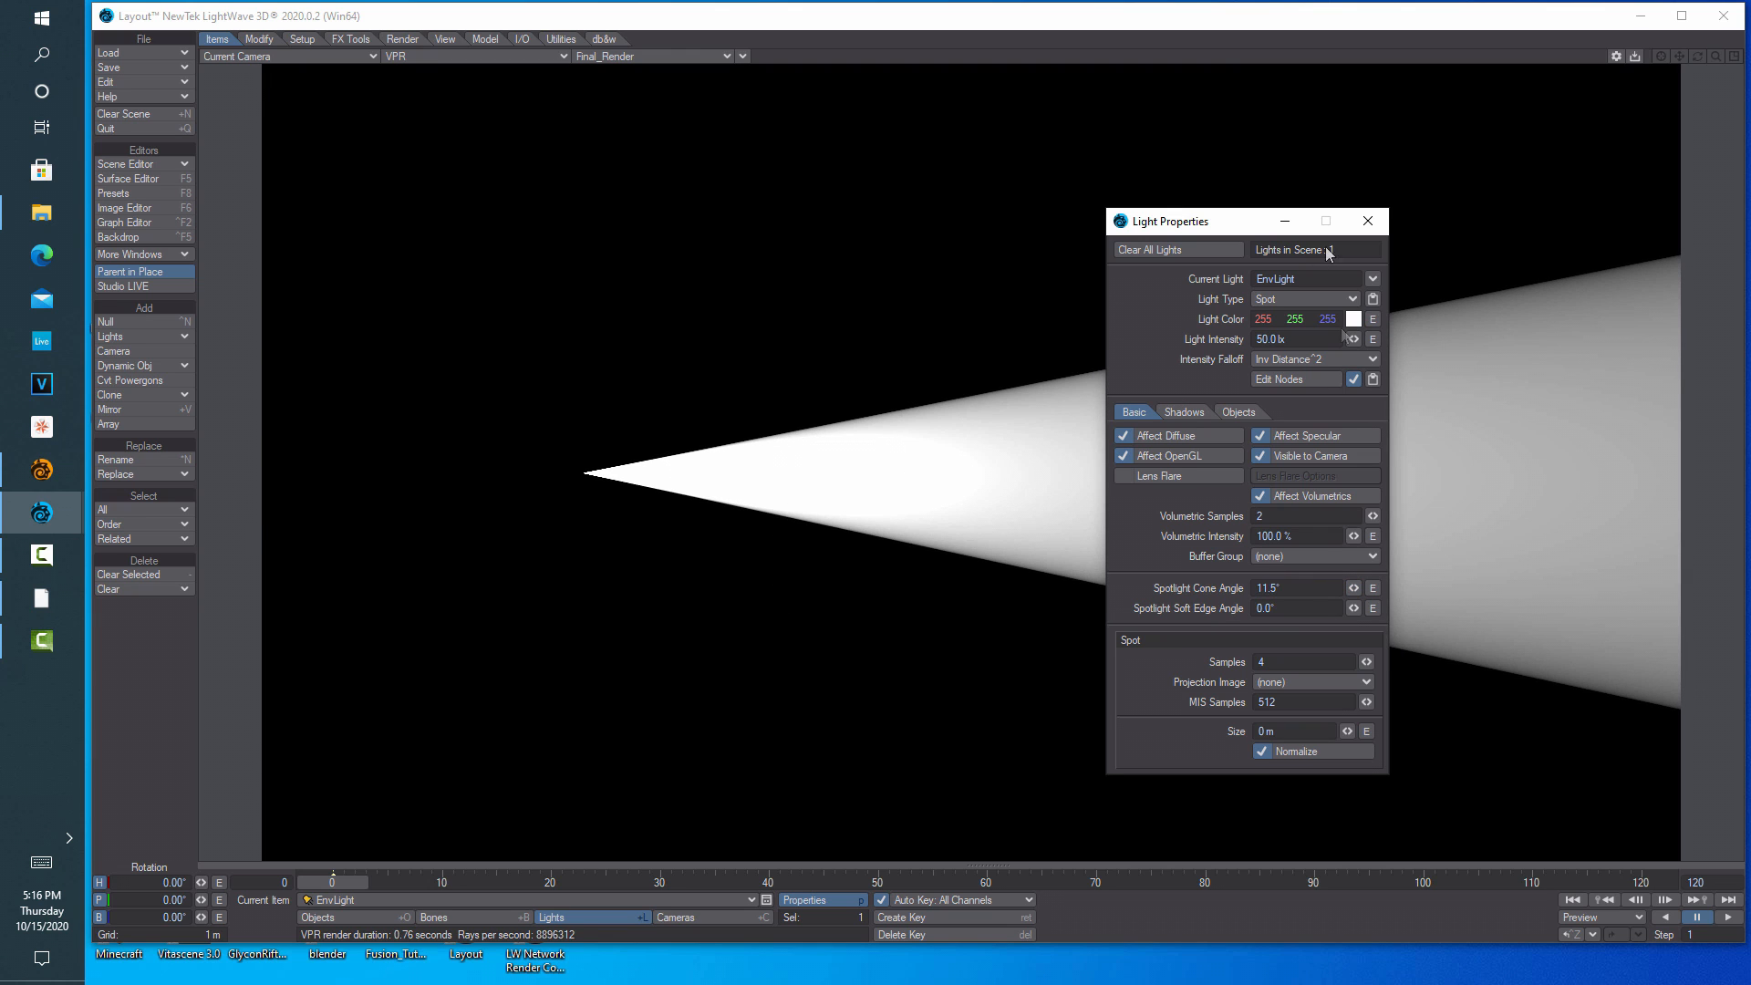
{"action": "left_click_drag", "start_coordinate": [1353, 608], "coordinate": [1390, 187]}
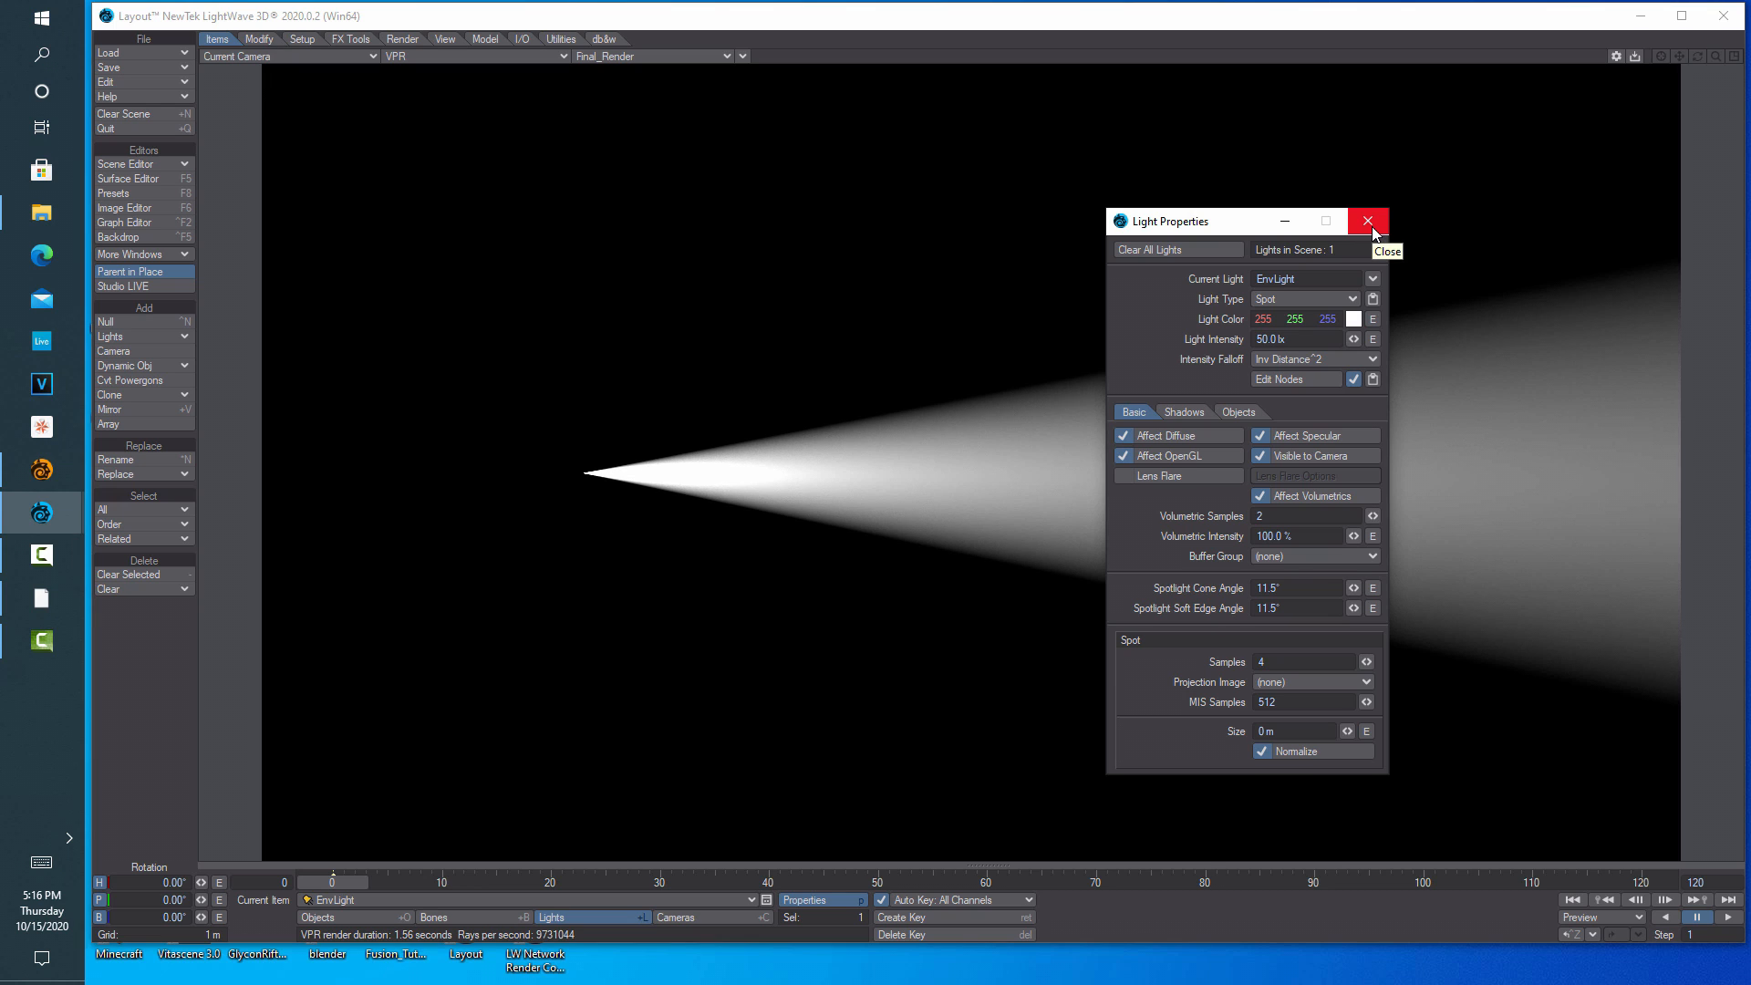
{"action": "left_click", "coordinate": [1372, 228]}
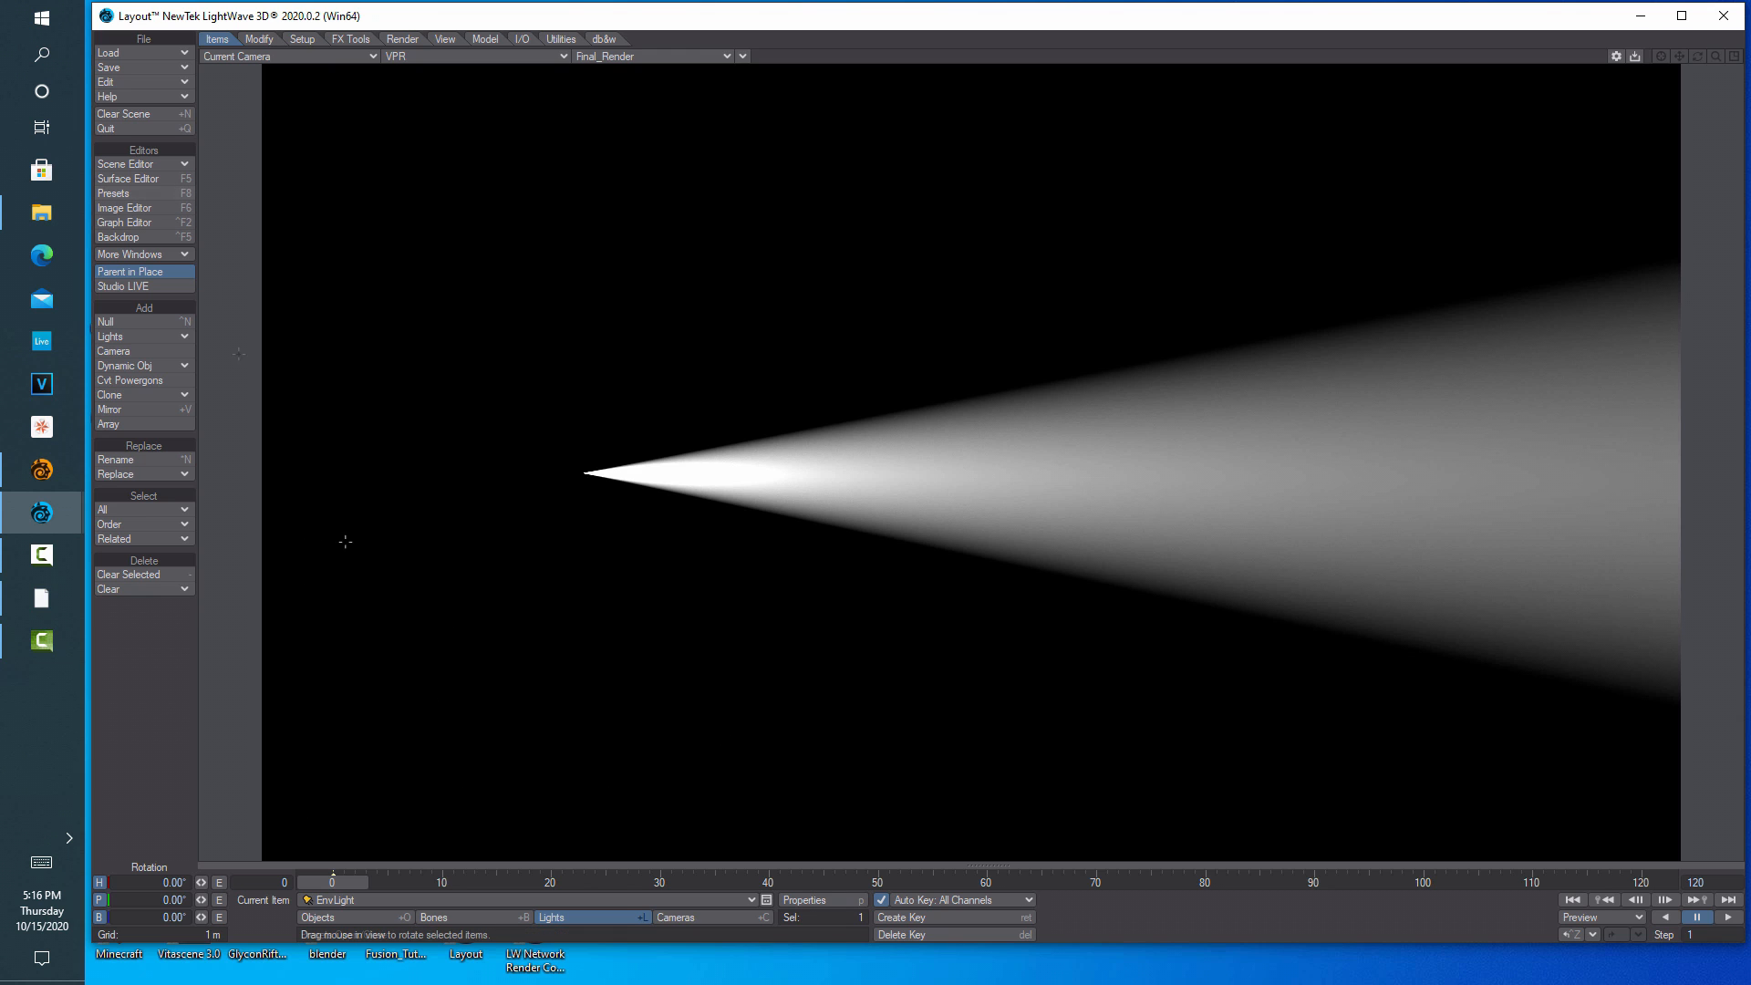
{"action": "left_click", "coordinate": [800, 905]}
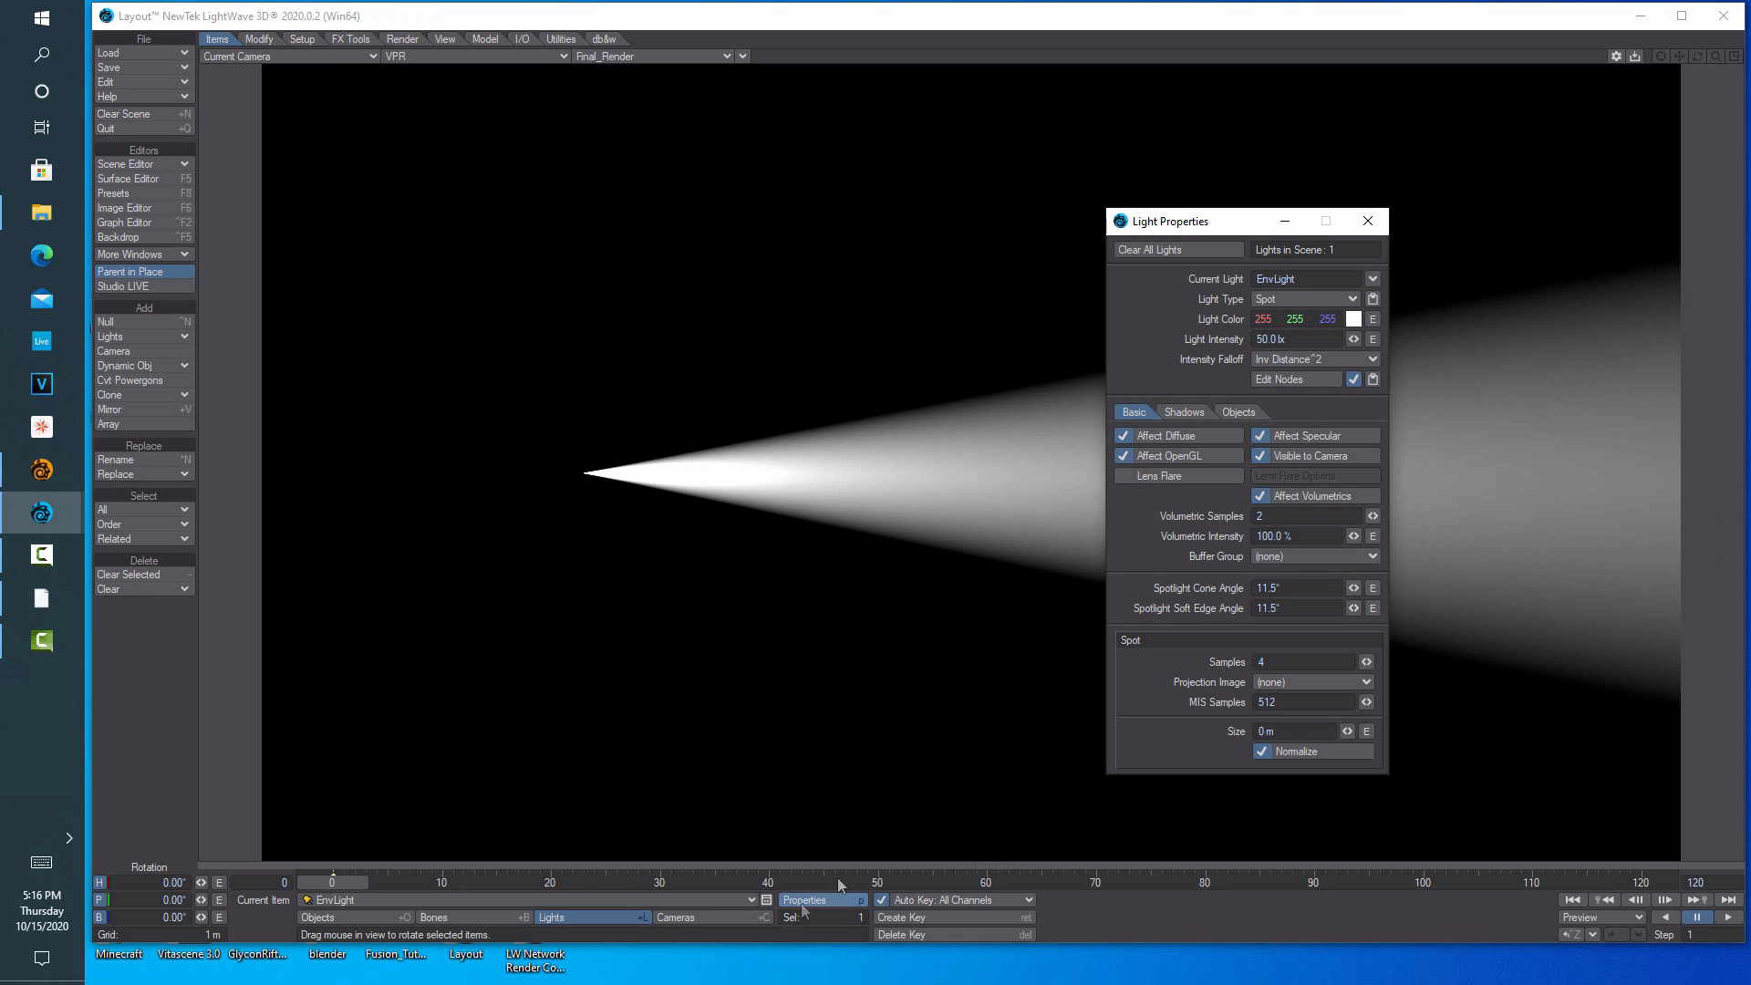
{"action": "left_click", "coordinate": [1281, 381]}
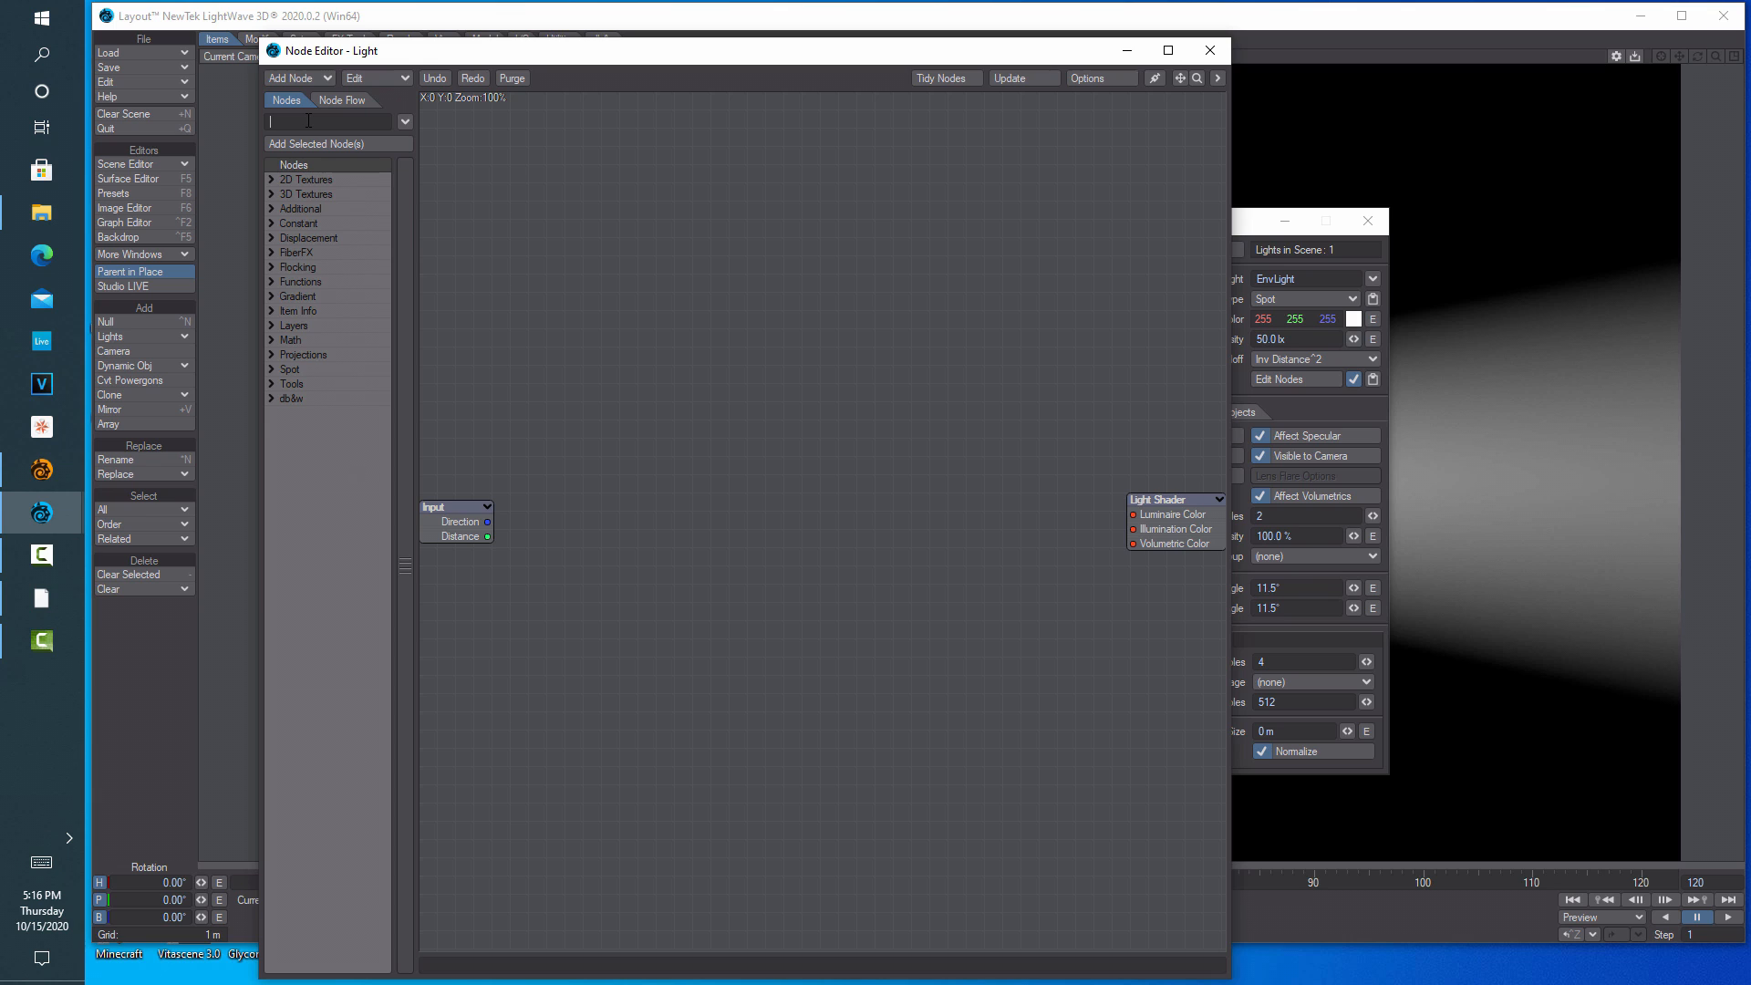
Add an Underwater node and a Turbulence node to the light's node graph
{"action": "type", "text": "under"}
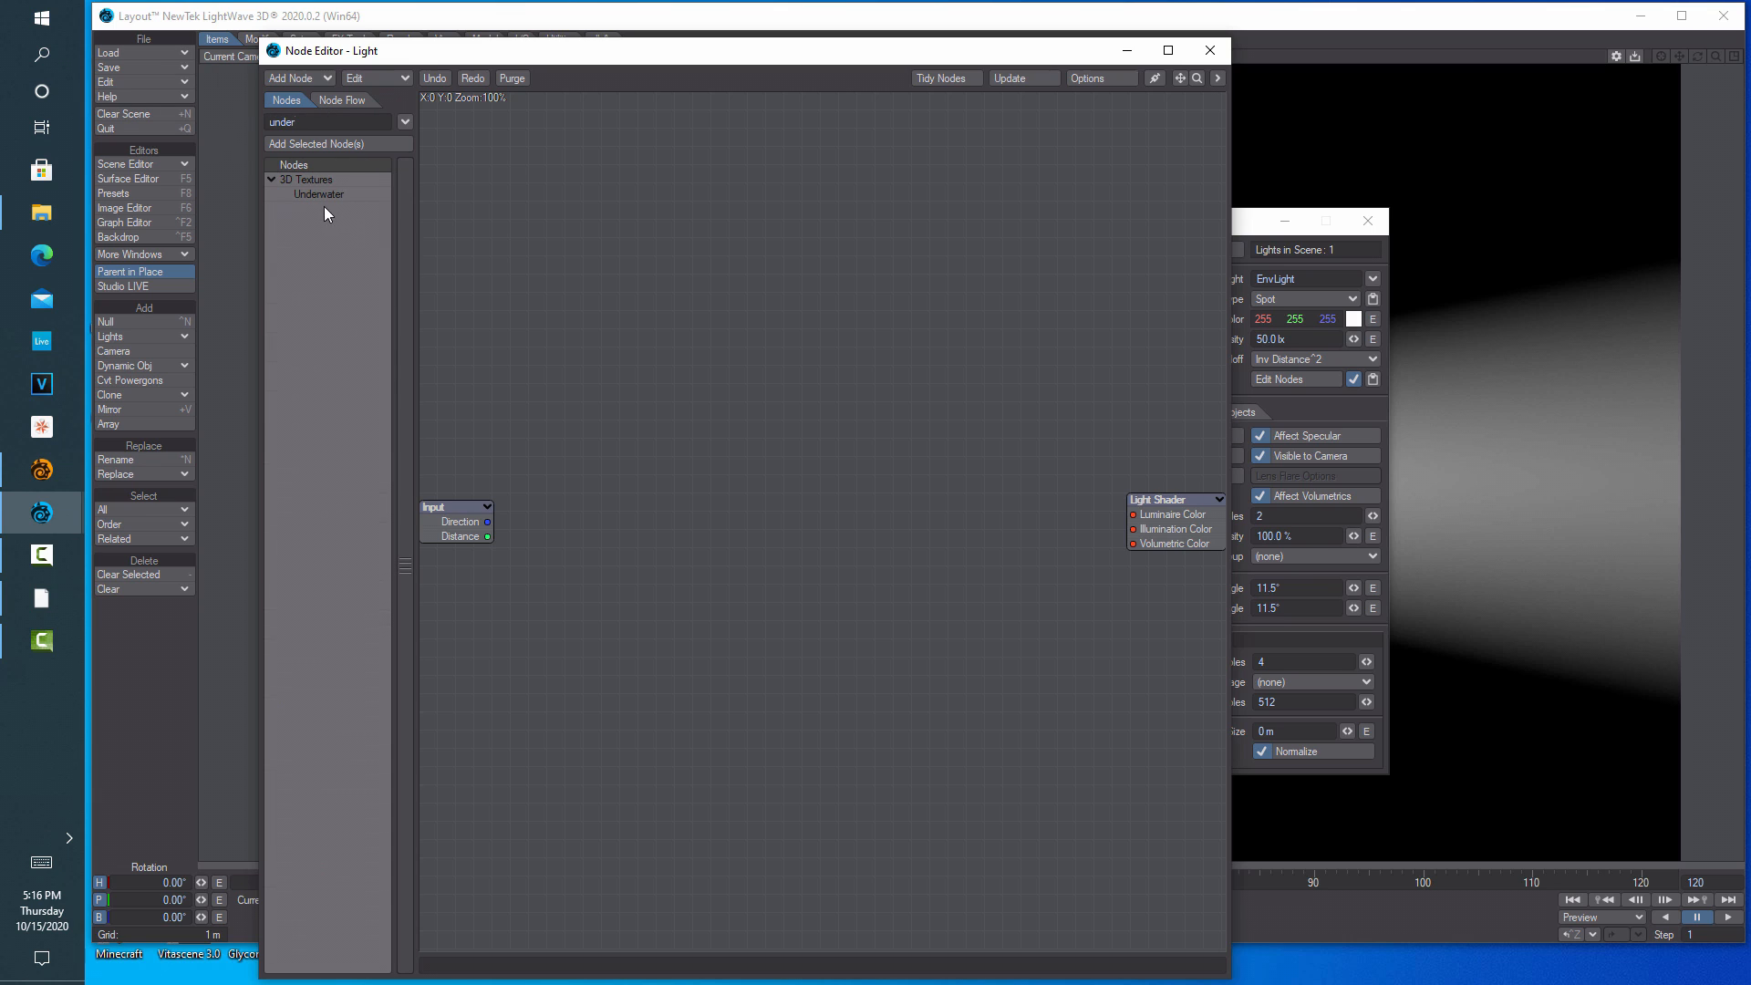
{"action": "double_click", "coordinate": [322, 194]}
{"action": "left_click_drag", "start_coordinate": [788, 415], "coordinate": [545, 449]}
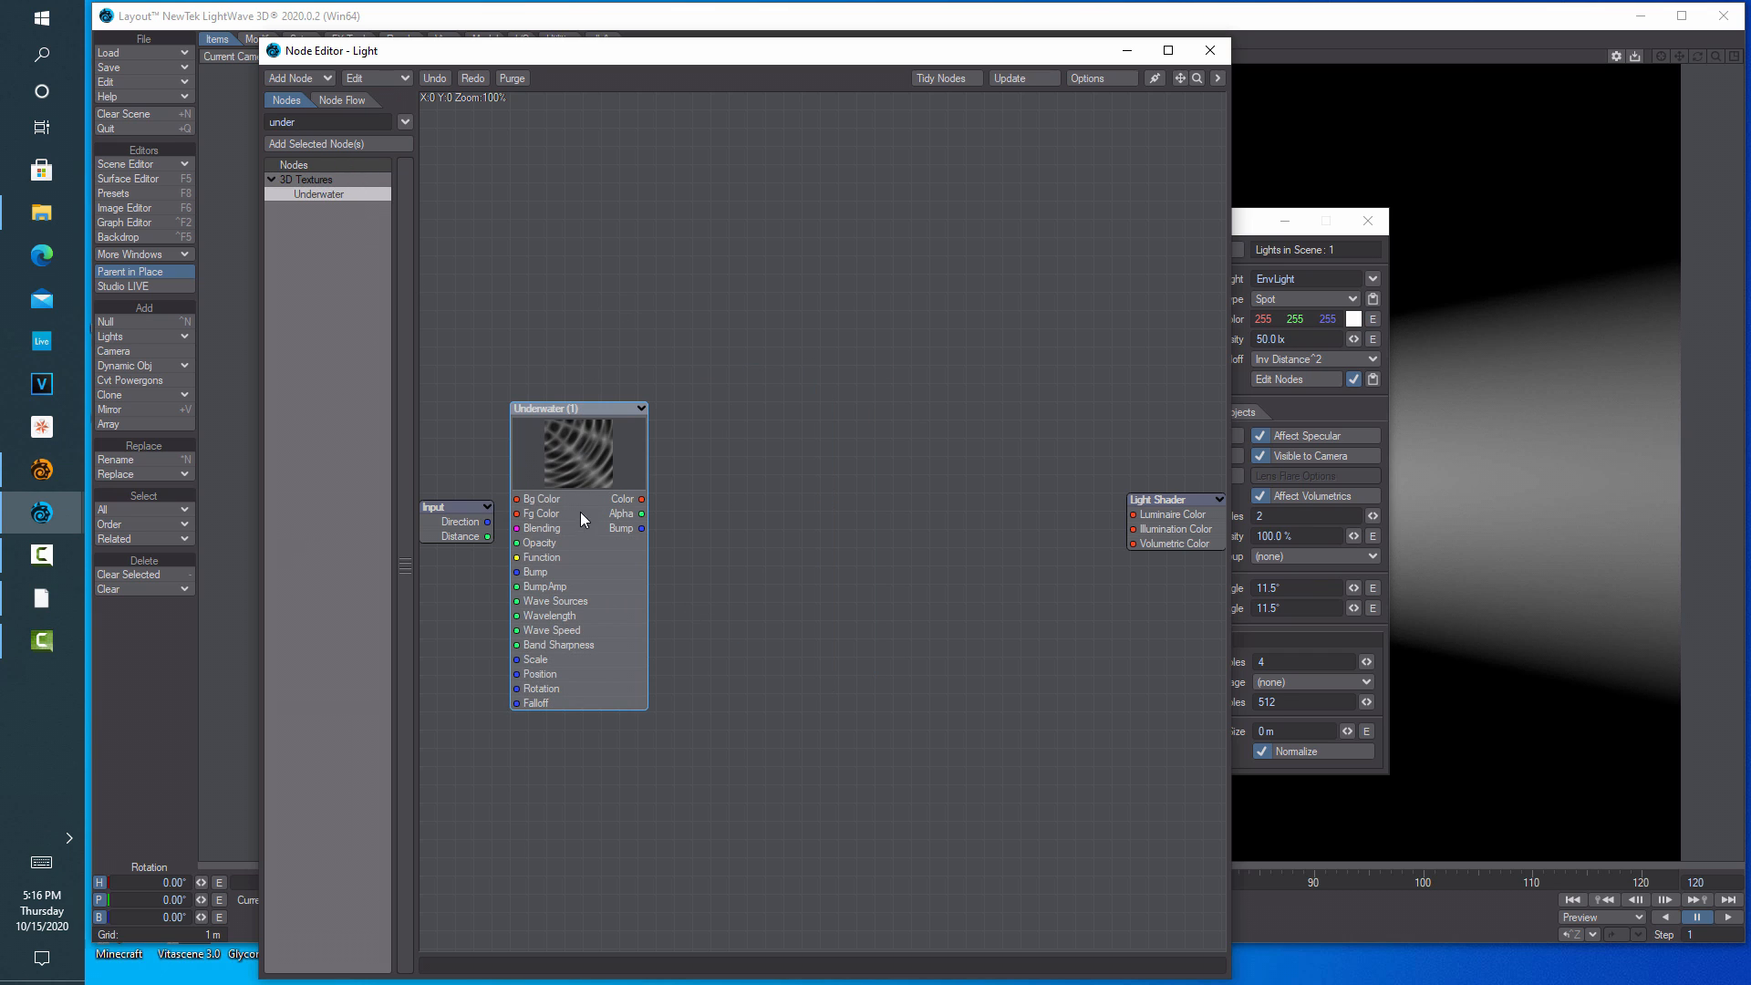
{"action": "left_click", "coordinate": [316, 126]}
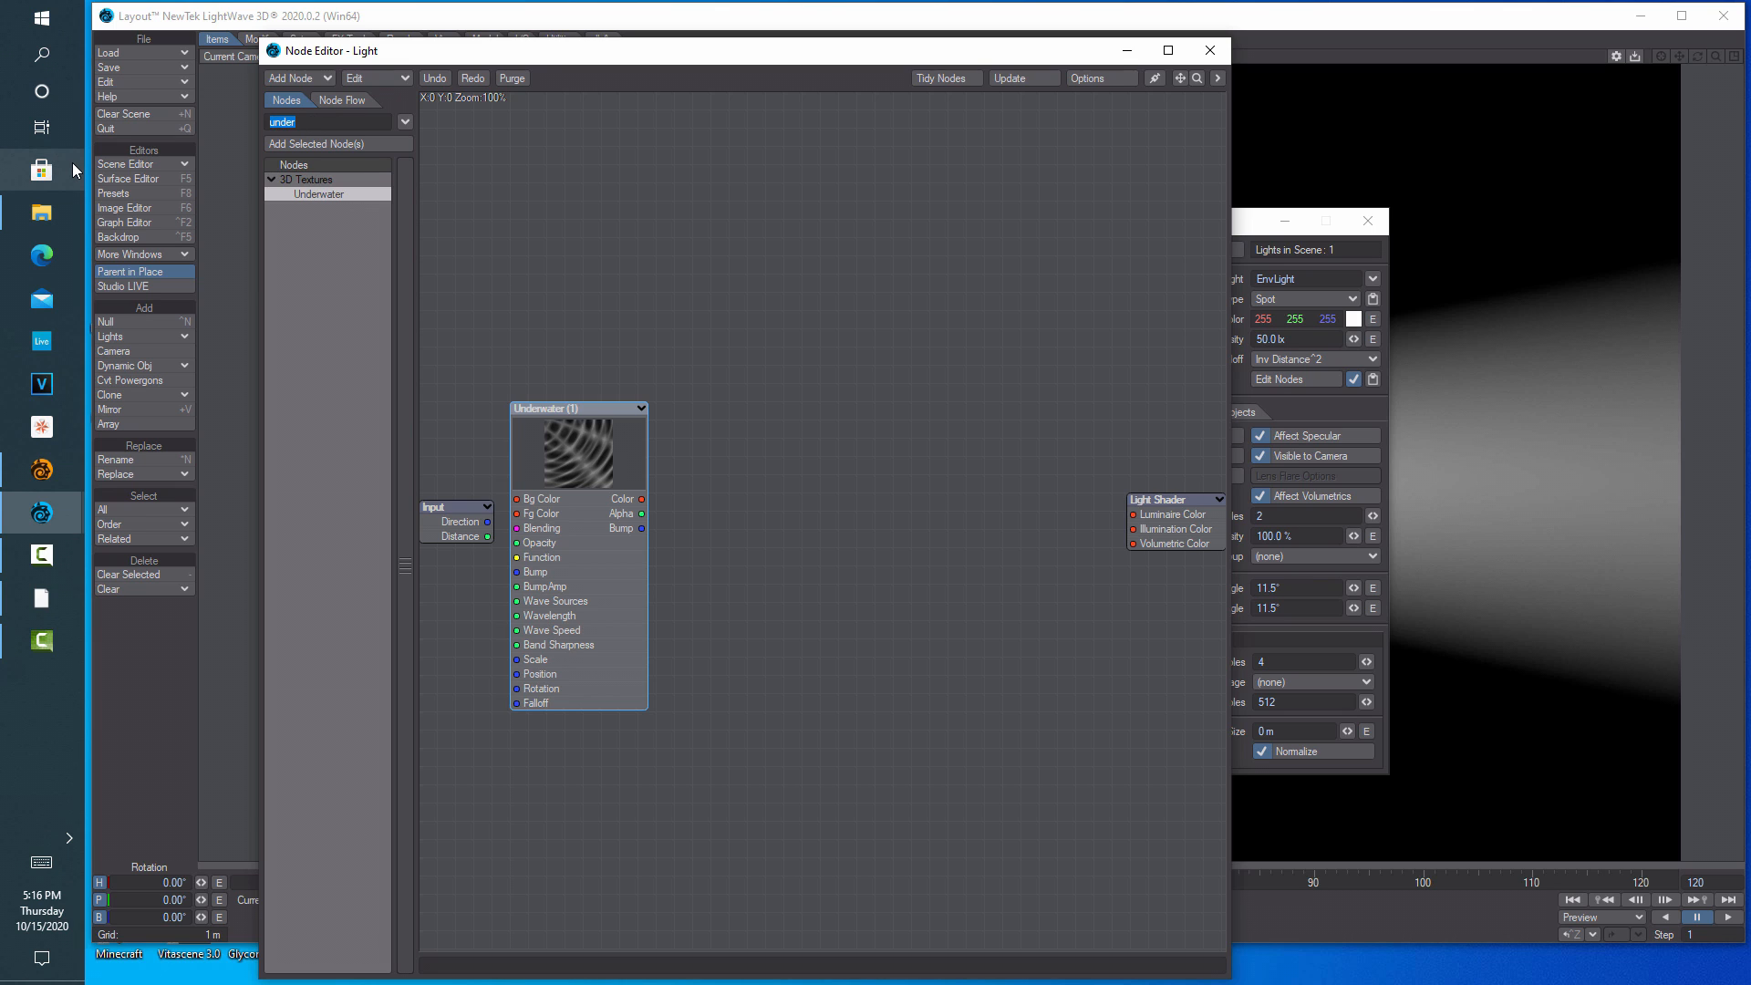
{"action": "type", "text": "turn"}
{"action": "key", "text": "BackSpace"}
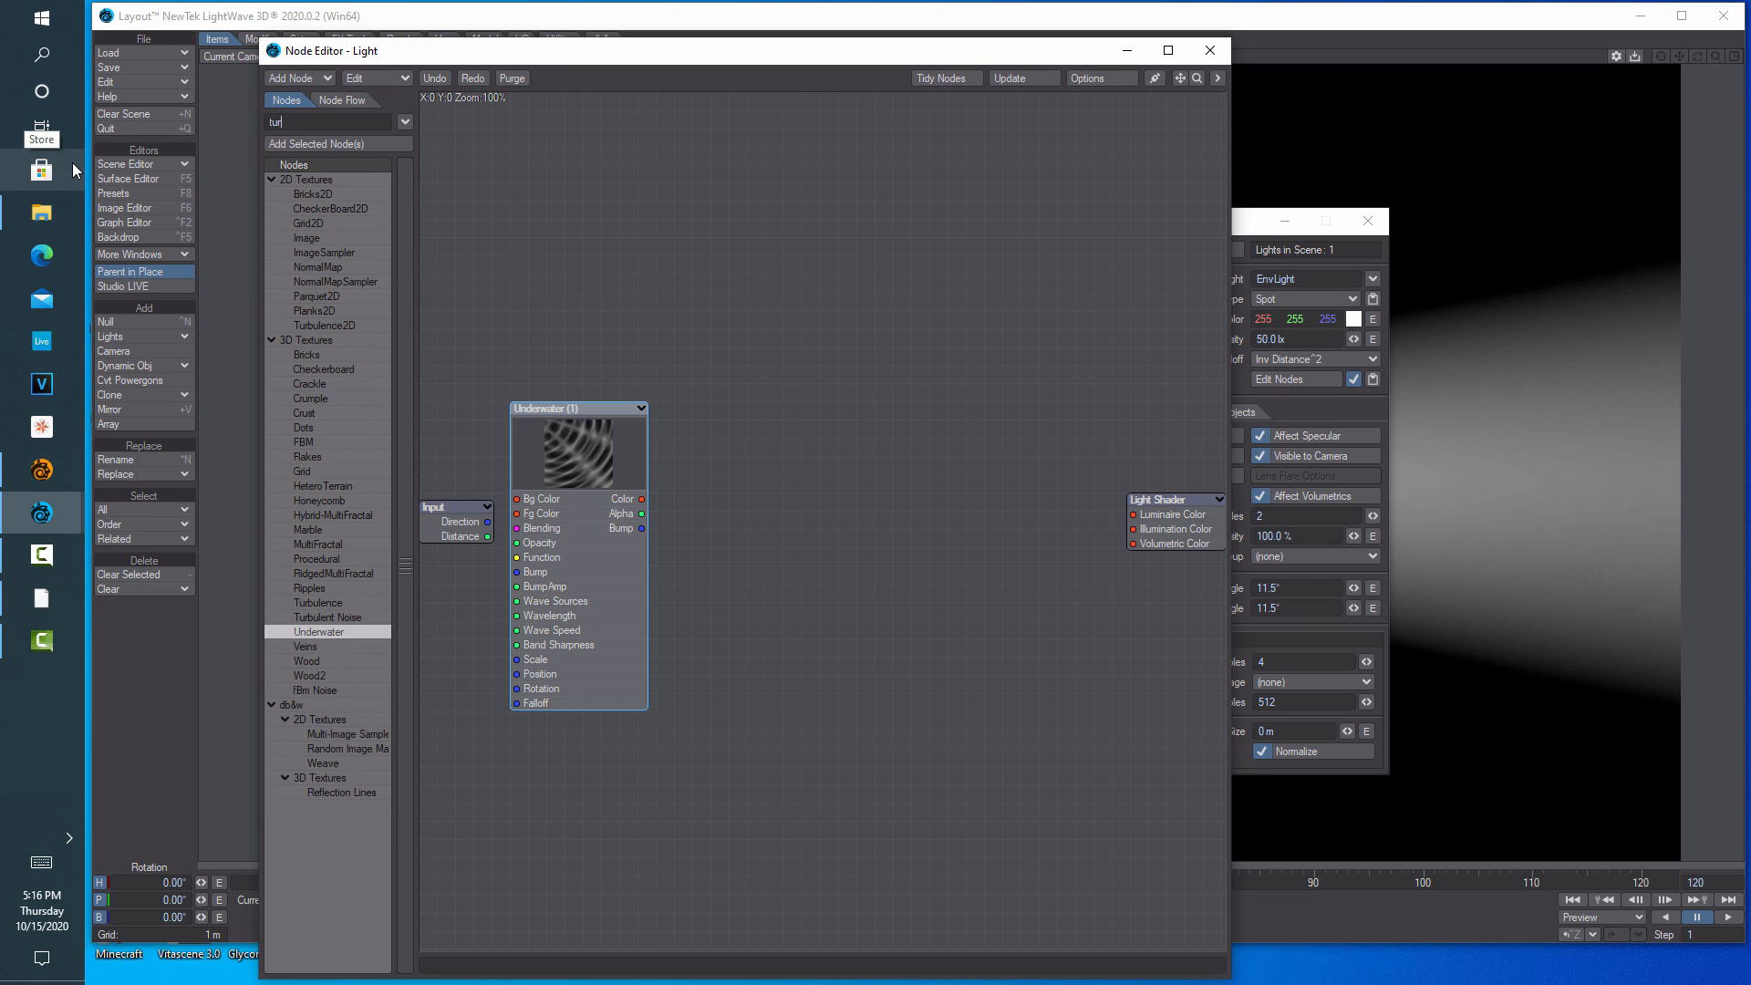
{"action": "double_click", "coordinate": [338, 603]}
{"action": "left_click_drag", "start_coordinate": [802, 438], "coordinate": [1024, 447]}
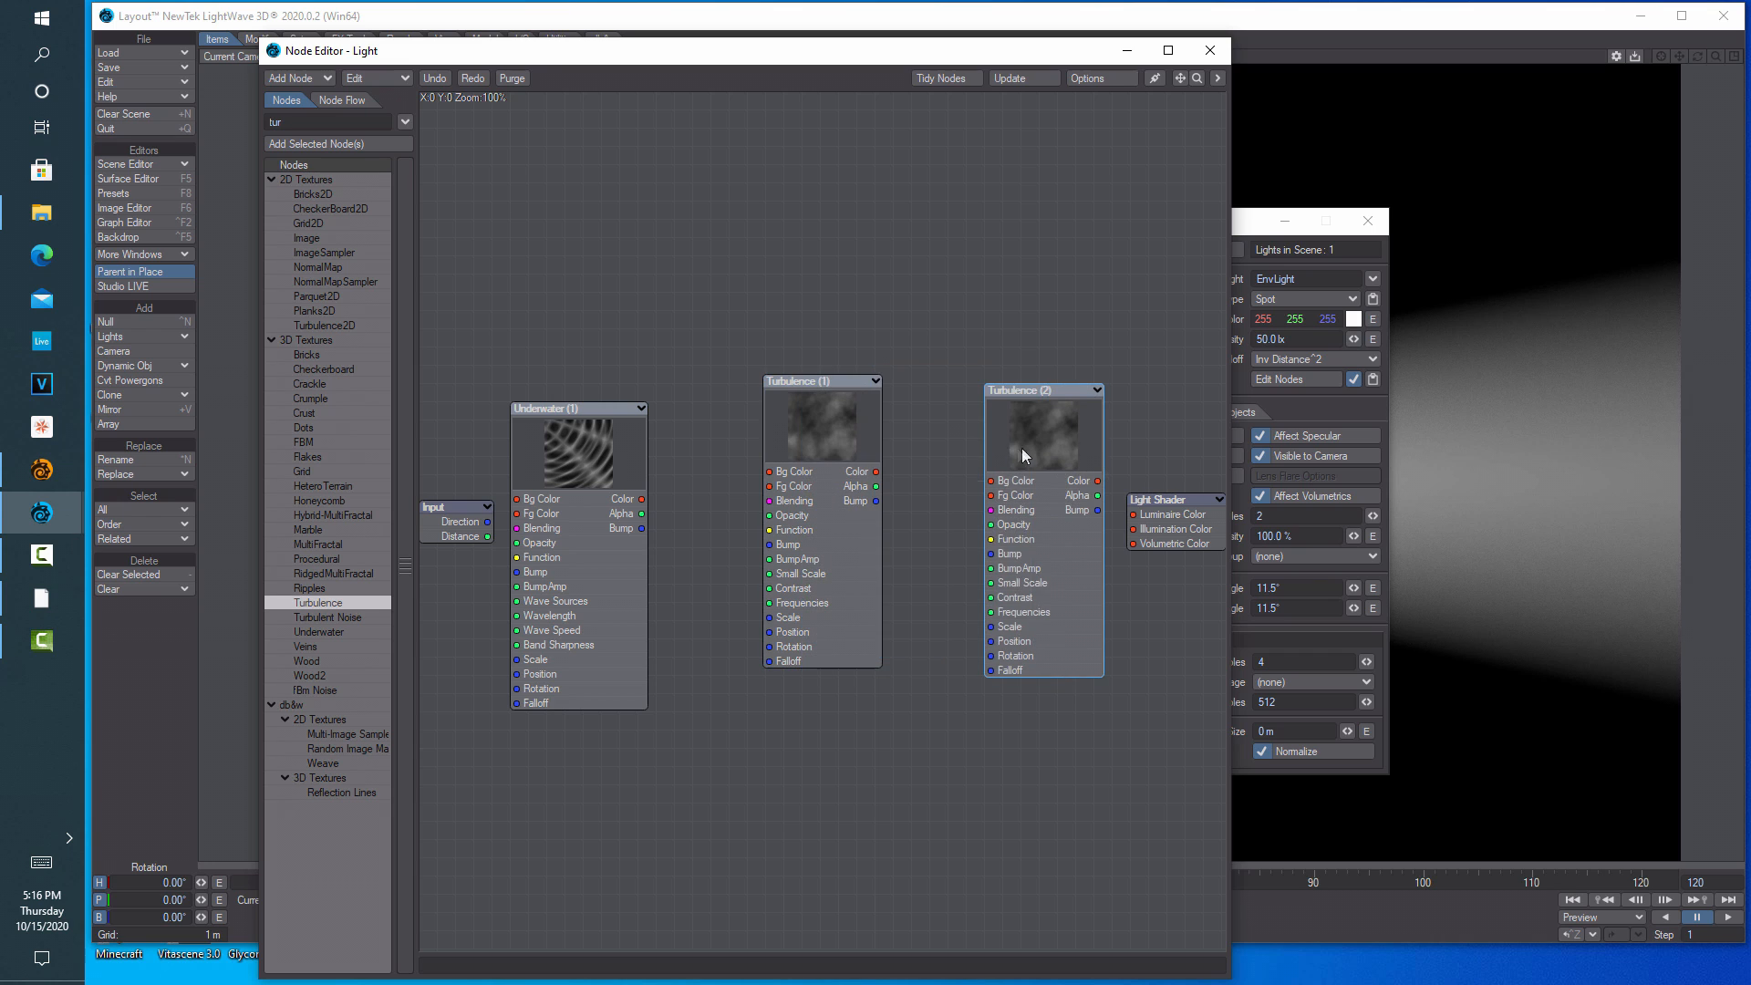
Add a Mixer node and a constant Color node to the graph
{"action": "left_click_drag", "start_coordinate": [323, 129], "coordinate": [4, 155]}
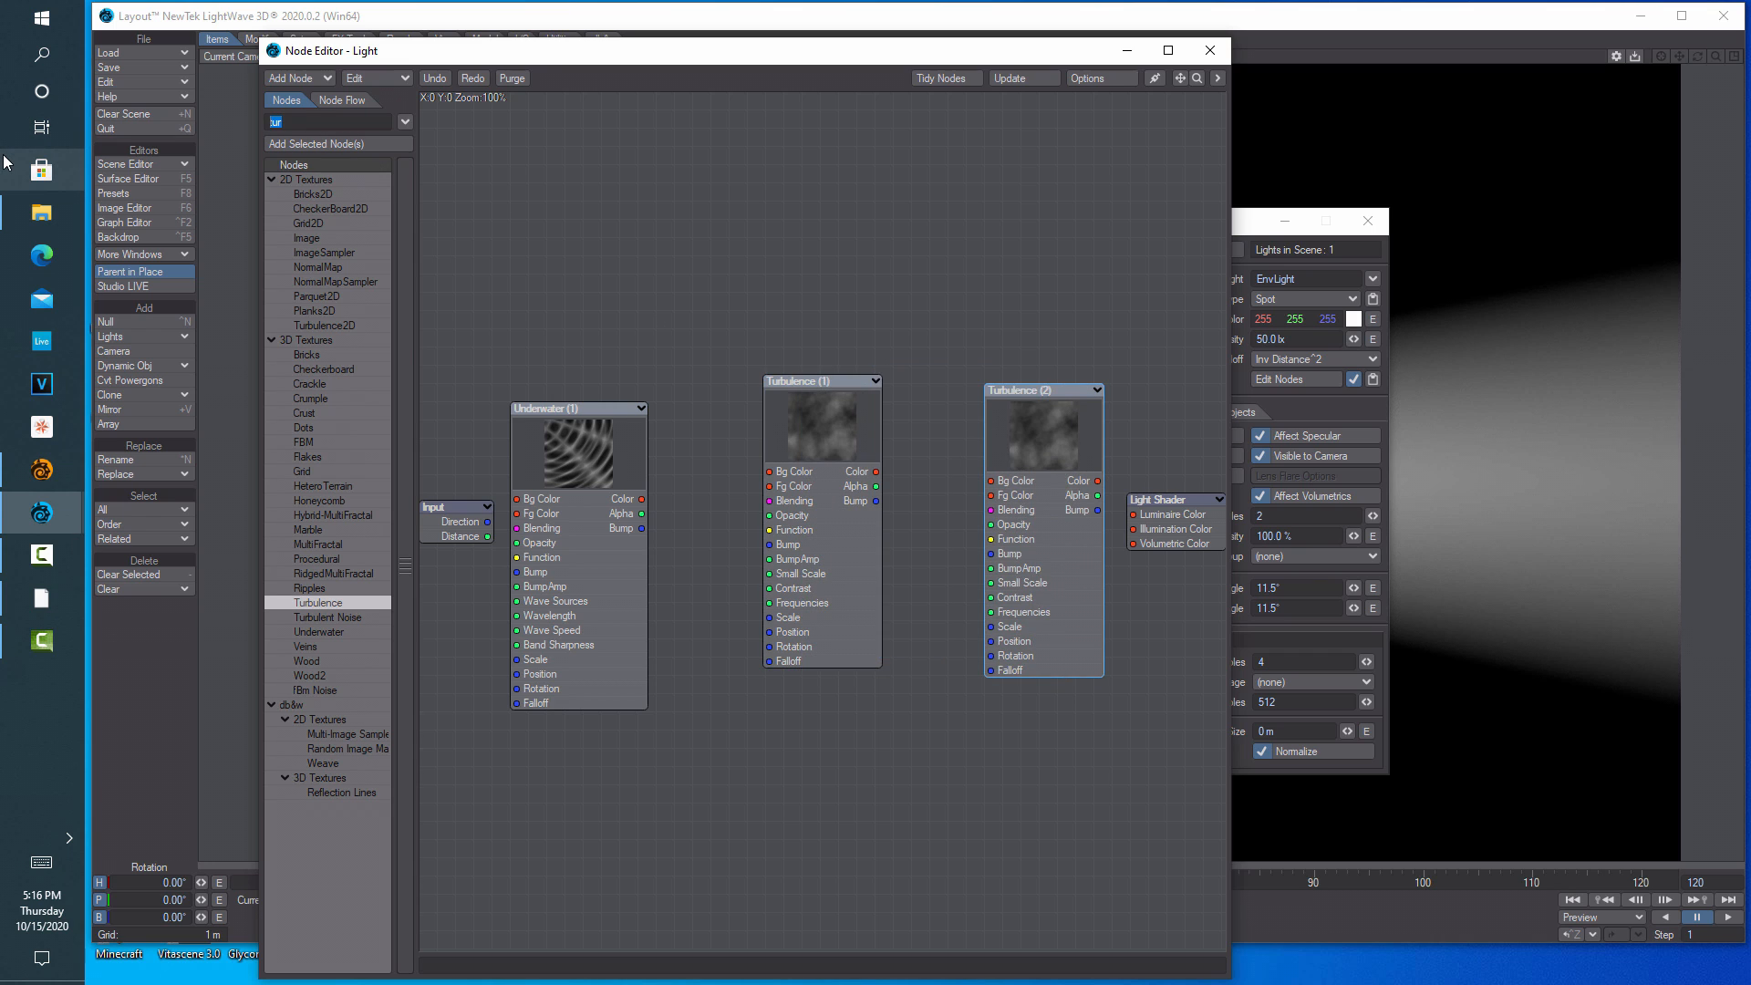
{"action": "type", "text": "mixer"}
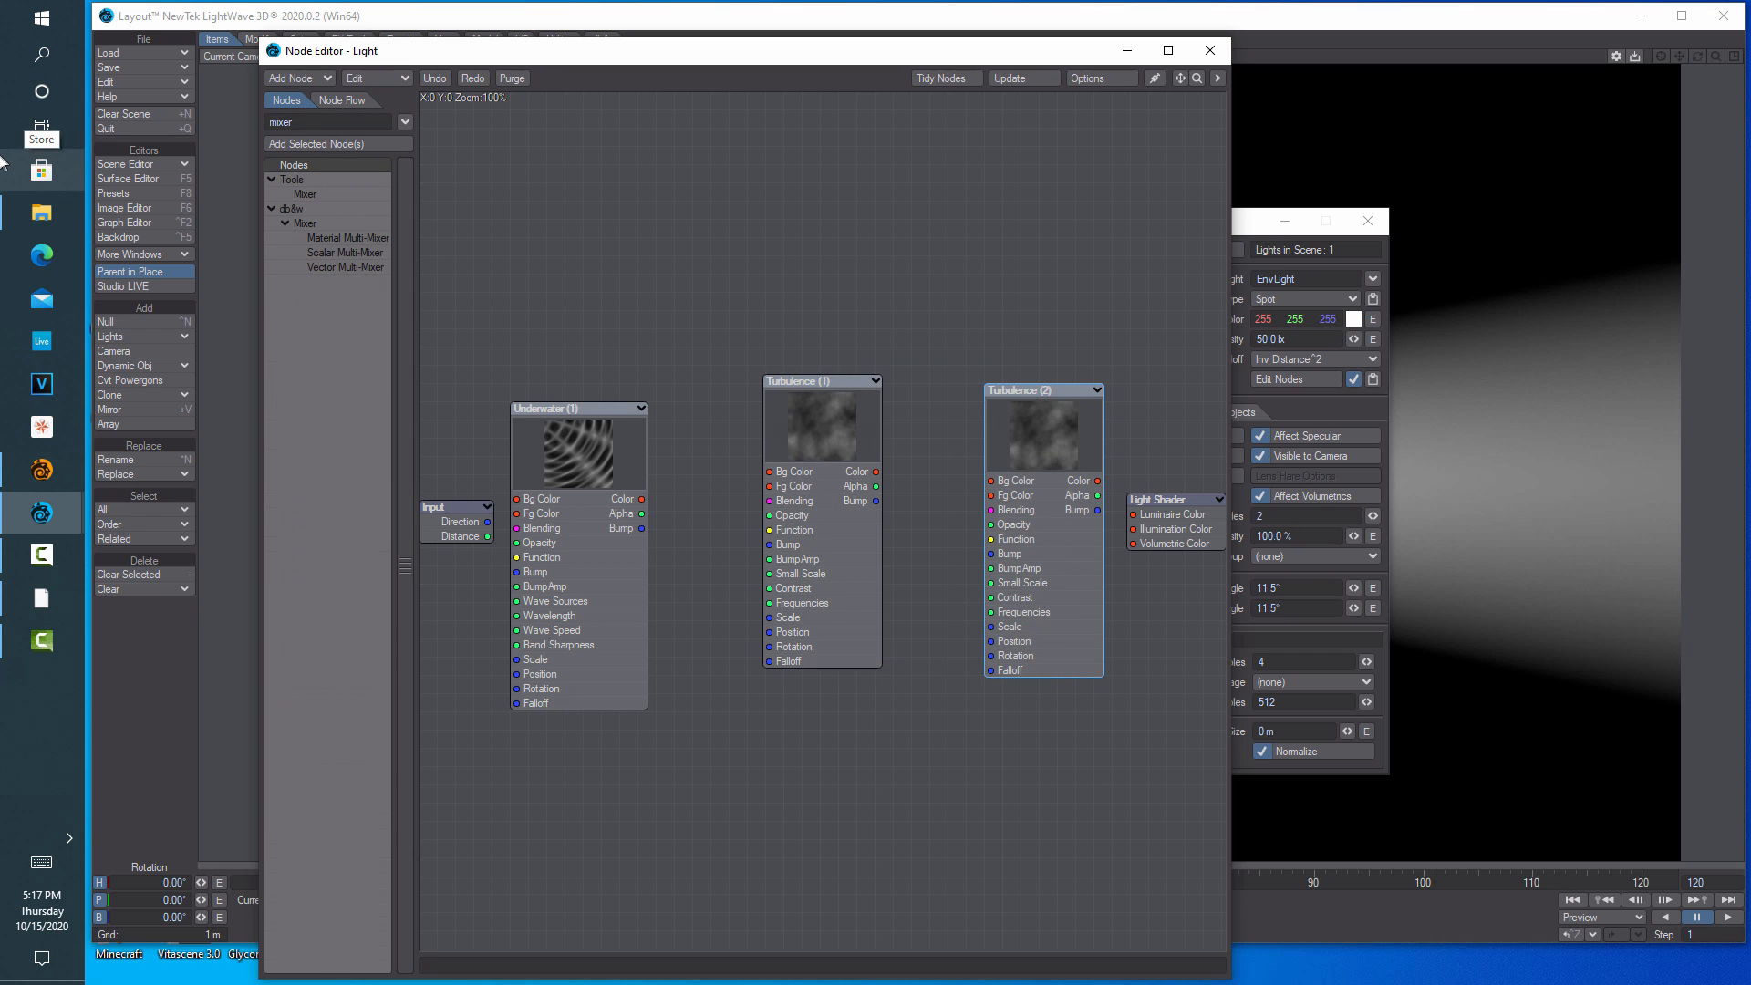
{"action": "left_click_drag", "start_coordinate": [320, 194], "coordinate": [1000, 230]}
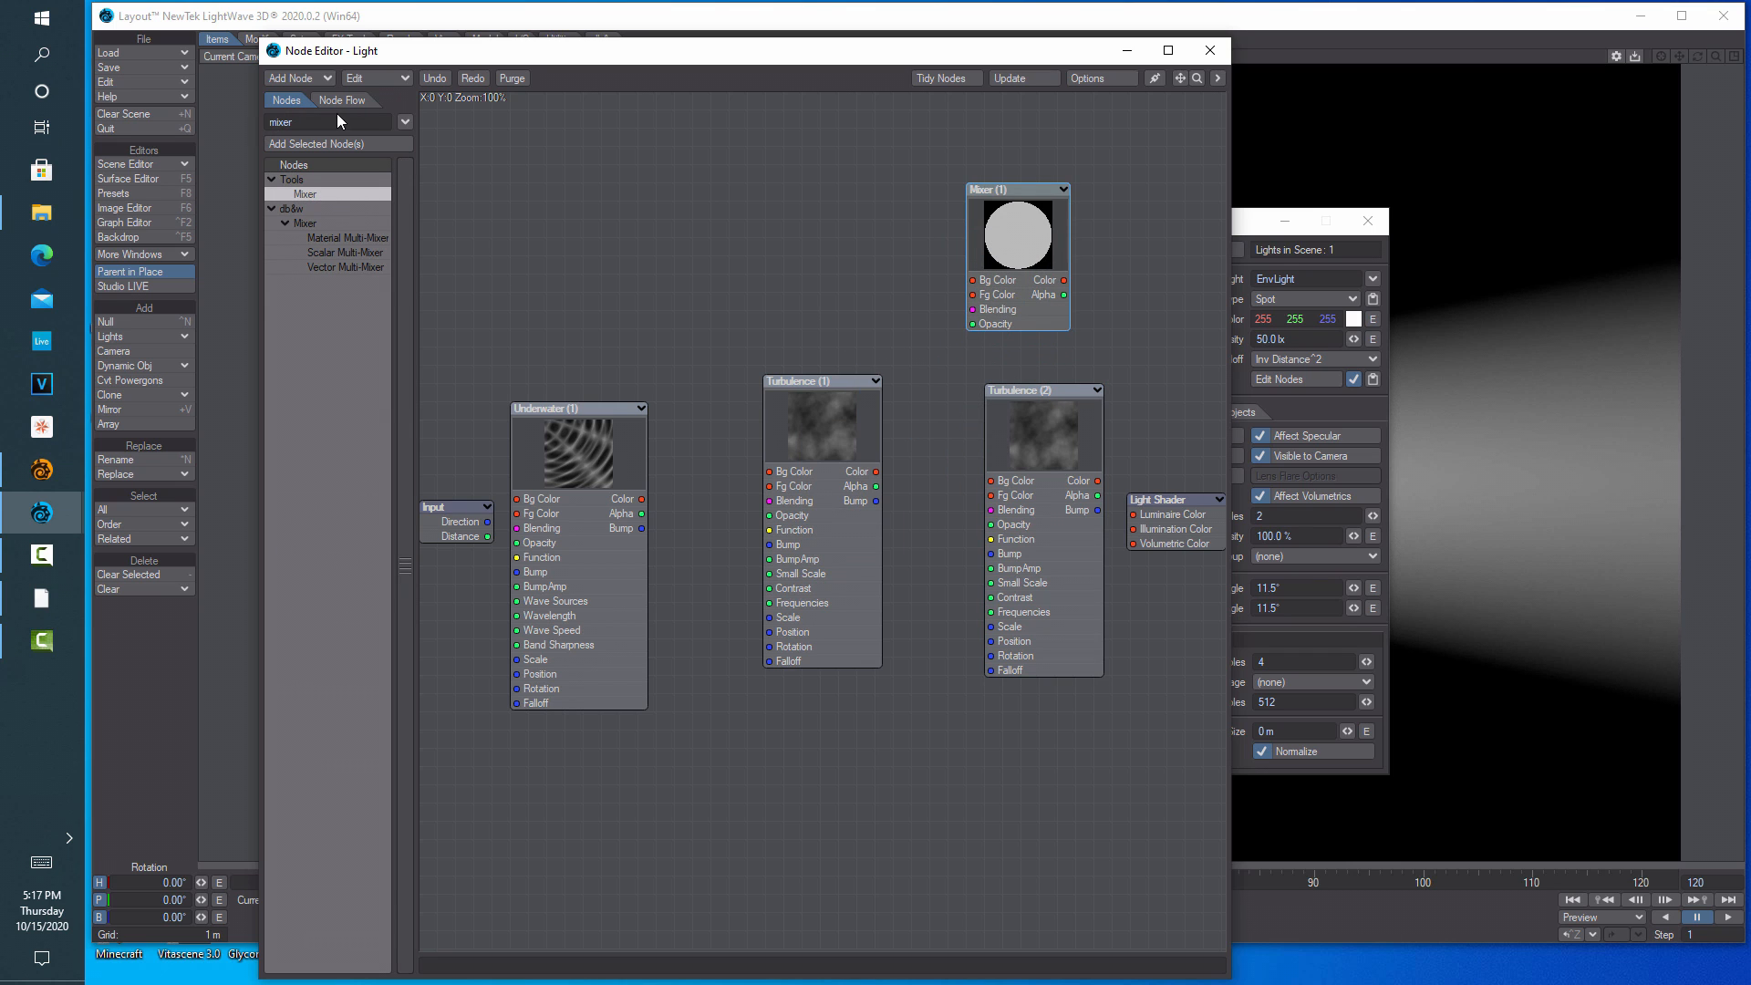
{"action": "left_click_drag", "start_coordinate": [293, 122], "coordinate": [155, 132]}
{"action": "type", "text": "color"}
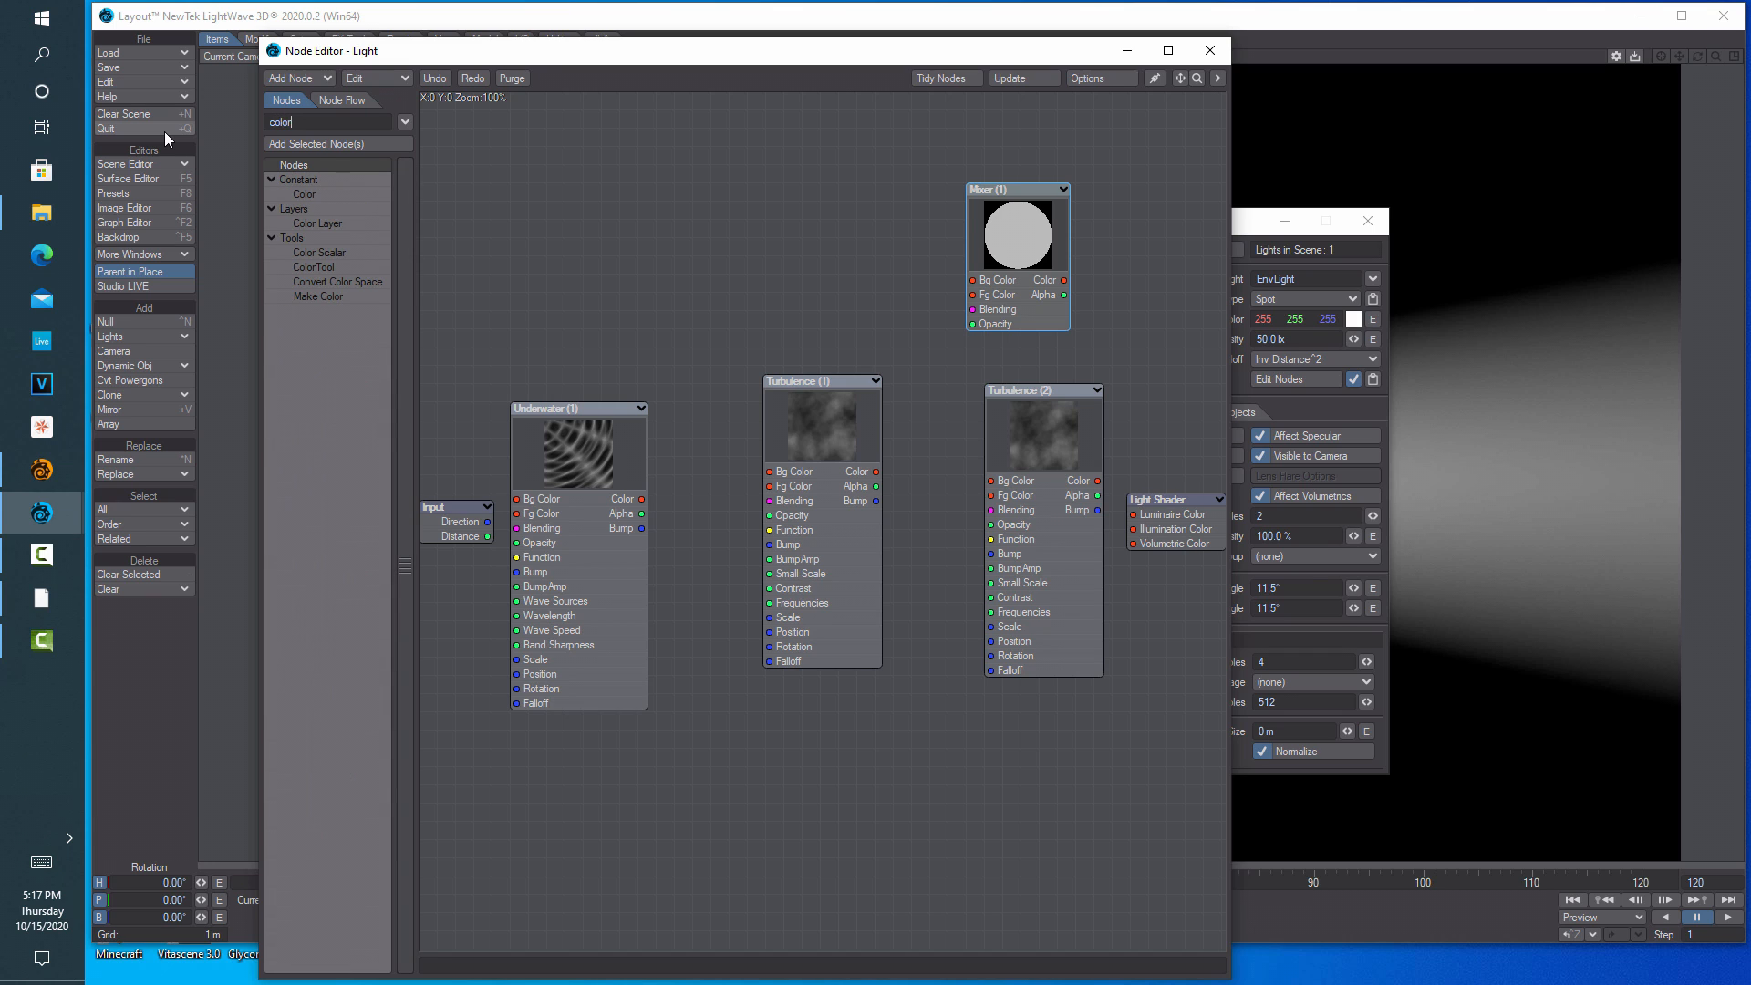
{"action": "left_click", "coordinate": [304, 194]}
{"action": "double_click", "coordinate": [303, 194]}
{"action": "left_click_drag", "start_coordinate": [805, 495], "coordinate": [568, 226]}
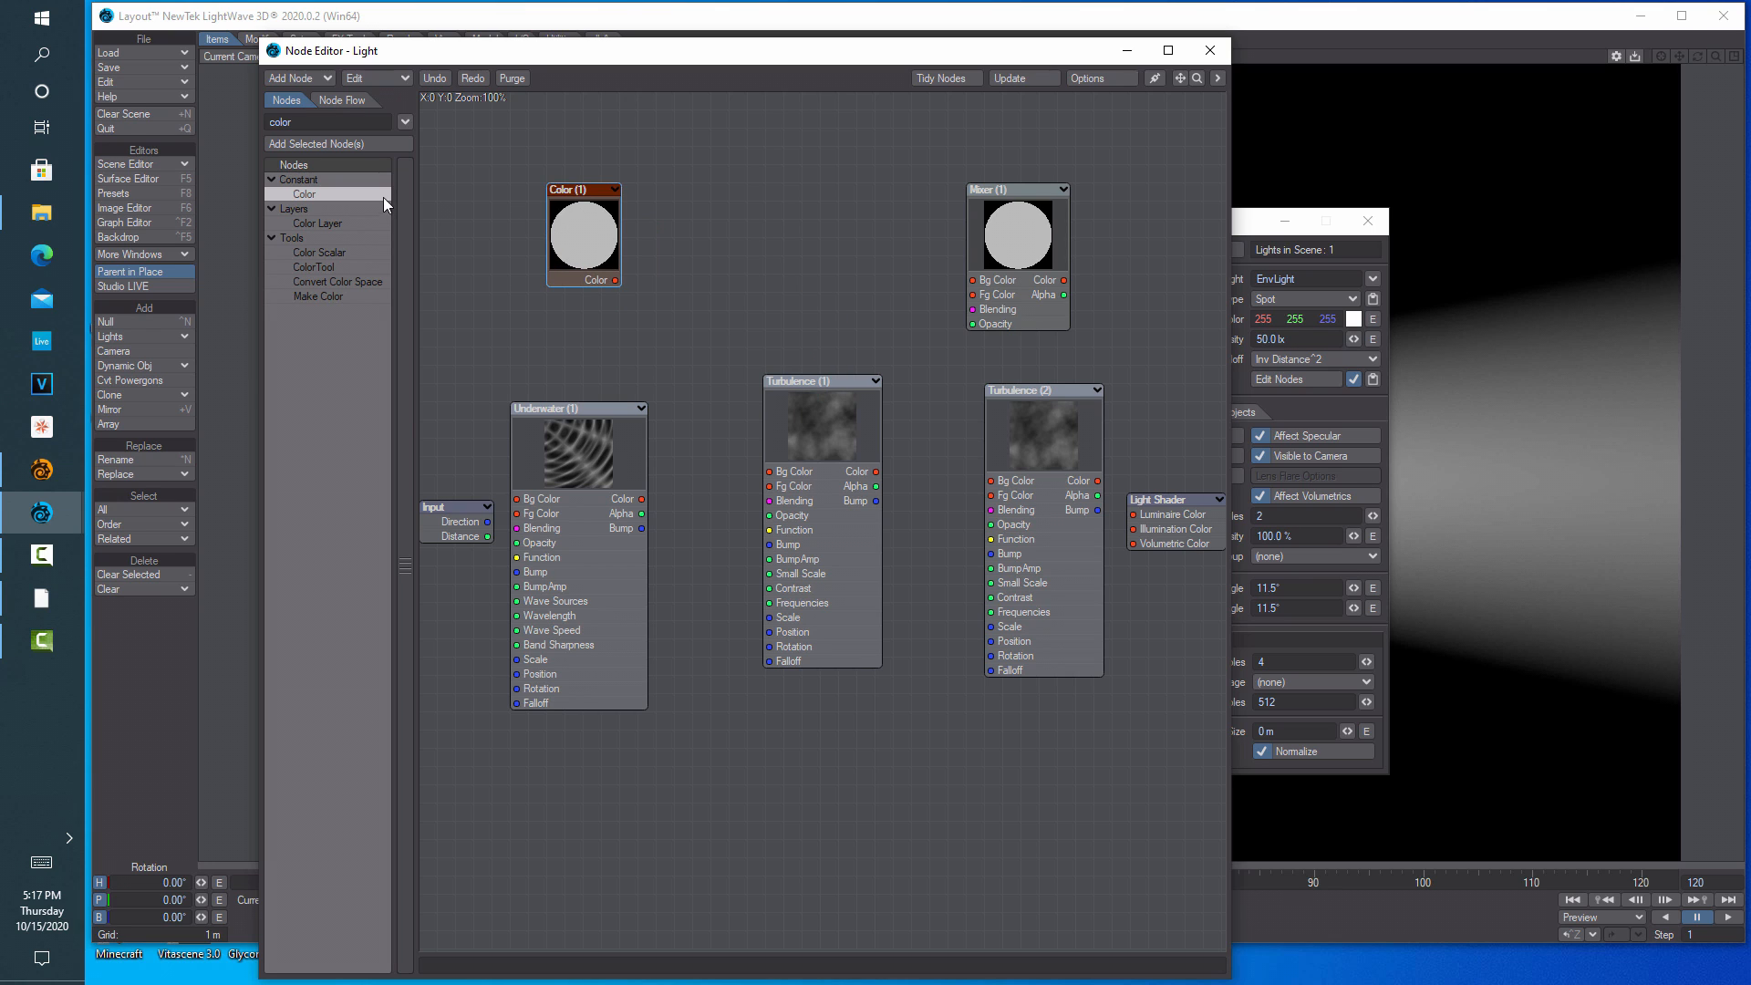
Add a Dots node and separate it from the two Turbulence nodes
{"action": "double_click", "coordinate": [339, 124]}
{"action": "type", "text": "dot"}
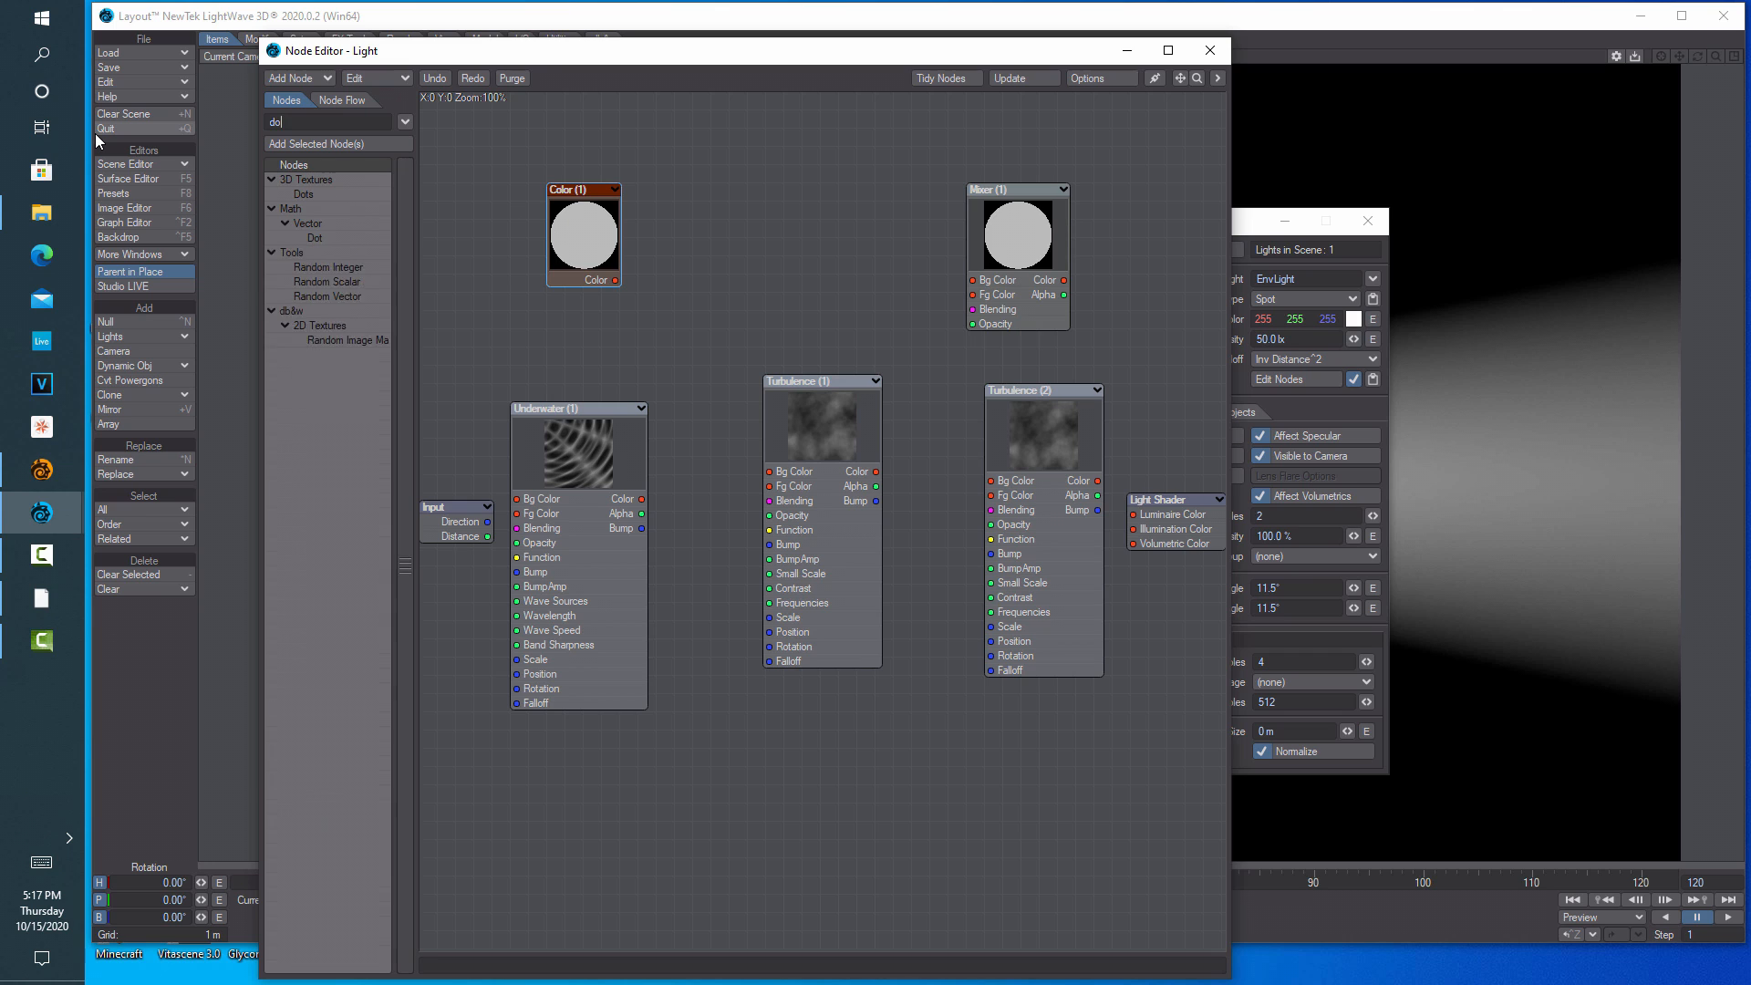
{"action": "double_click", "coordinate": [305, 194]}
{"action": "left_click_drag", "start_coordinate": [810, 479], "coordinate": [953, 512]}
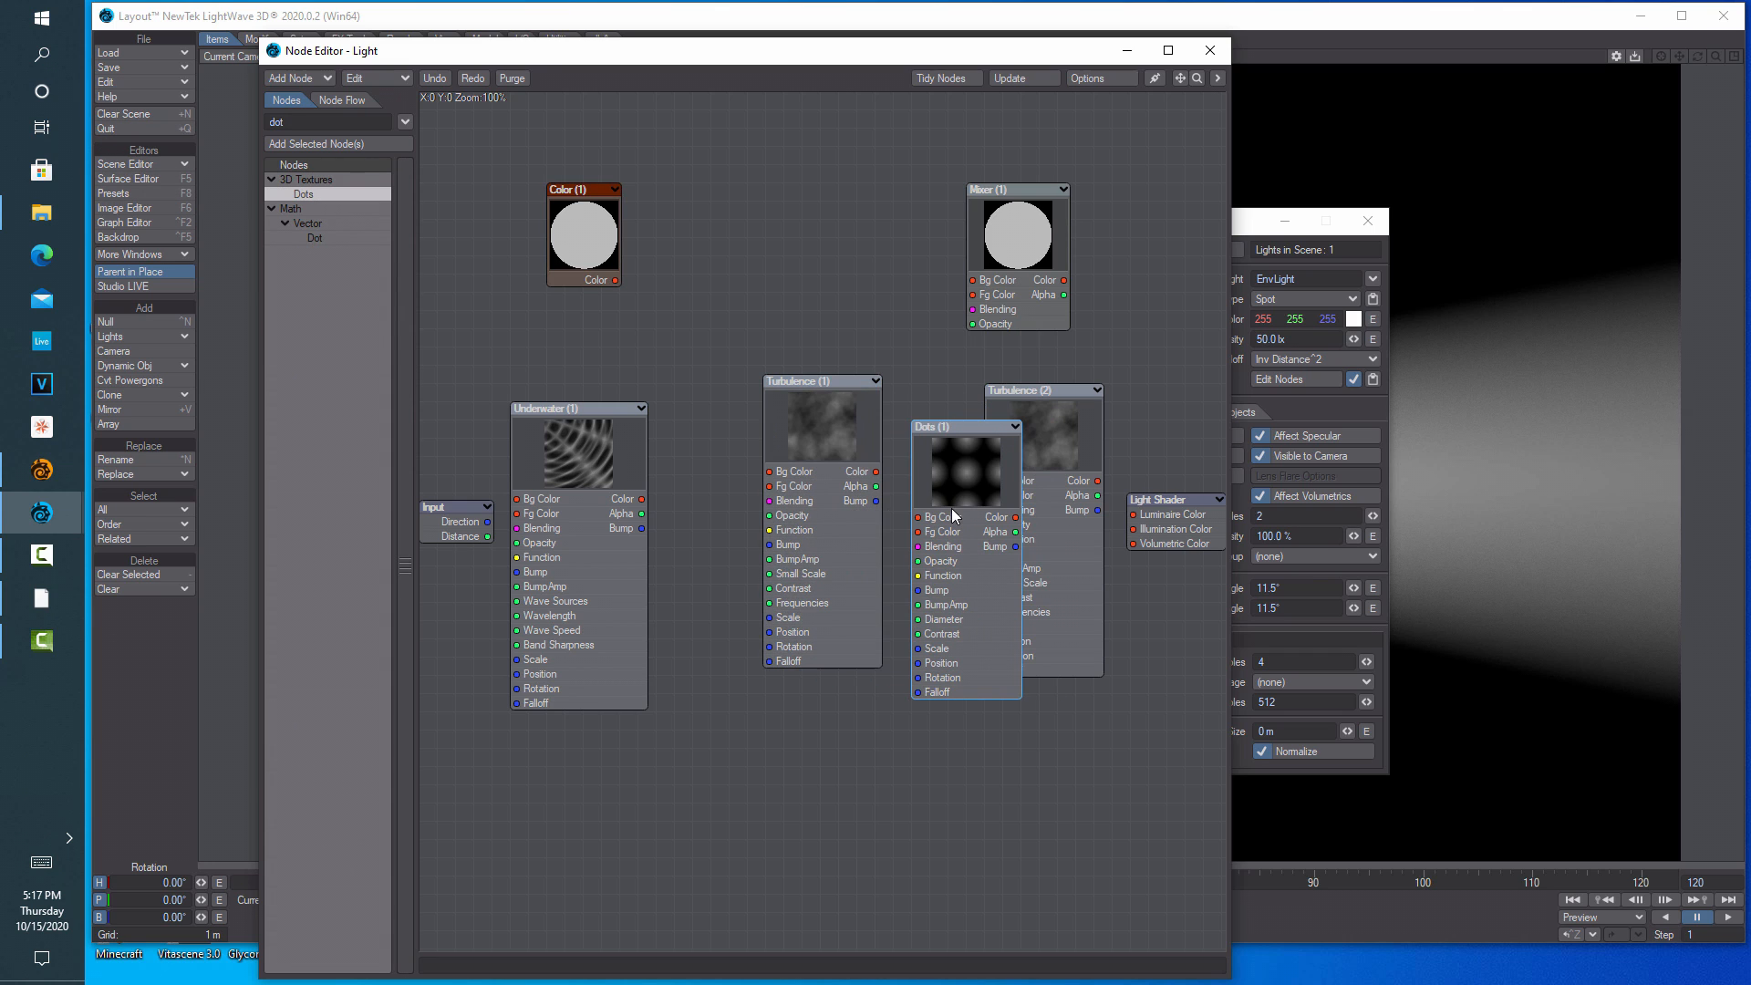
{"action": "left_click_drag", "start_coordinate": [823, 434], "coordinate": [770, 482]}
{"action": "left_click_drag", "start_coordinate": [923, 490], "coordinate": [868, 489]}
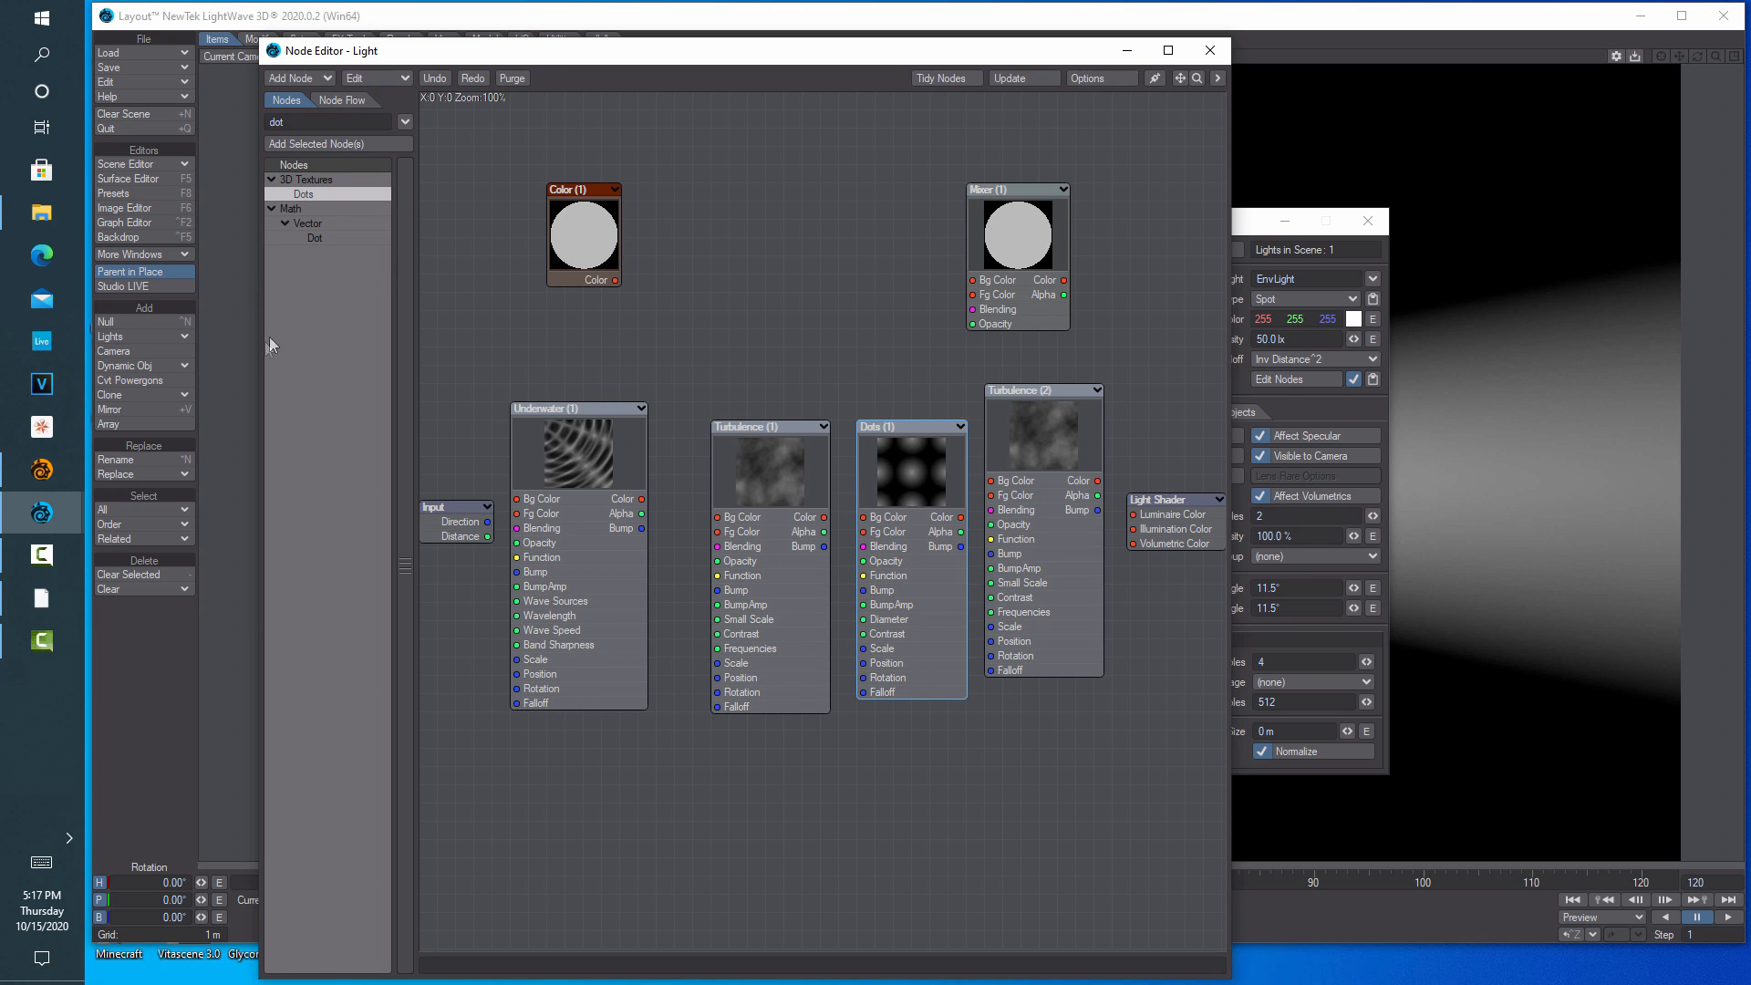
Widen the Node Editor and arrange Light Shader, Mixer, Color and Turbulence nodes neatly
{"action": "left_click_drag", "start_coordinate": [259, 347], "coordinate": [85, 362]}
{"action": "left_click_drag", "start_coordinate": [1254, 233], "coordinate": [1589, 225]}
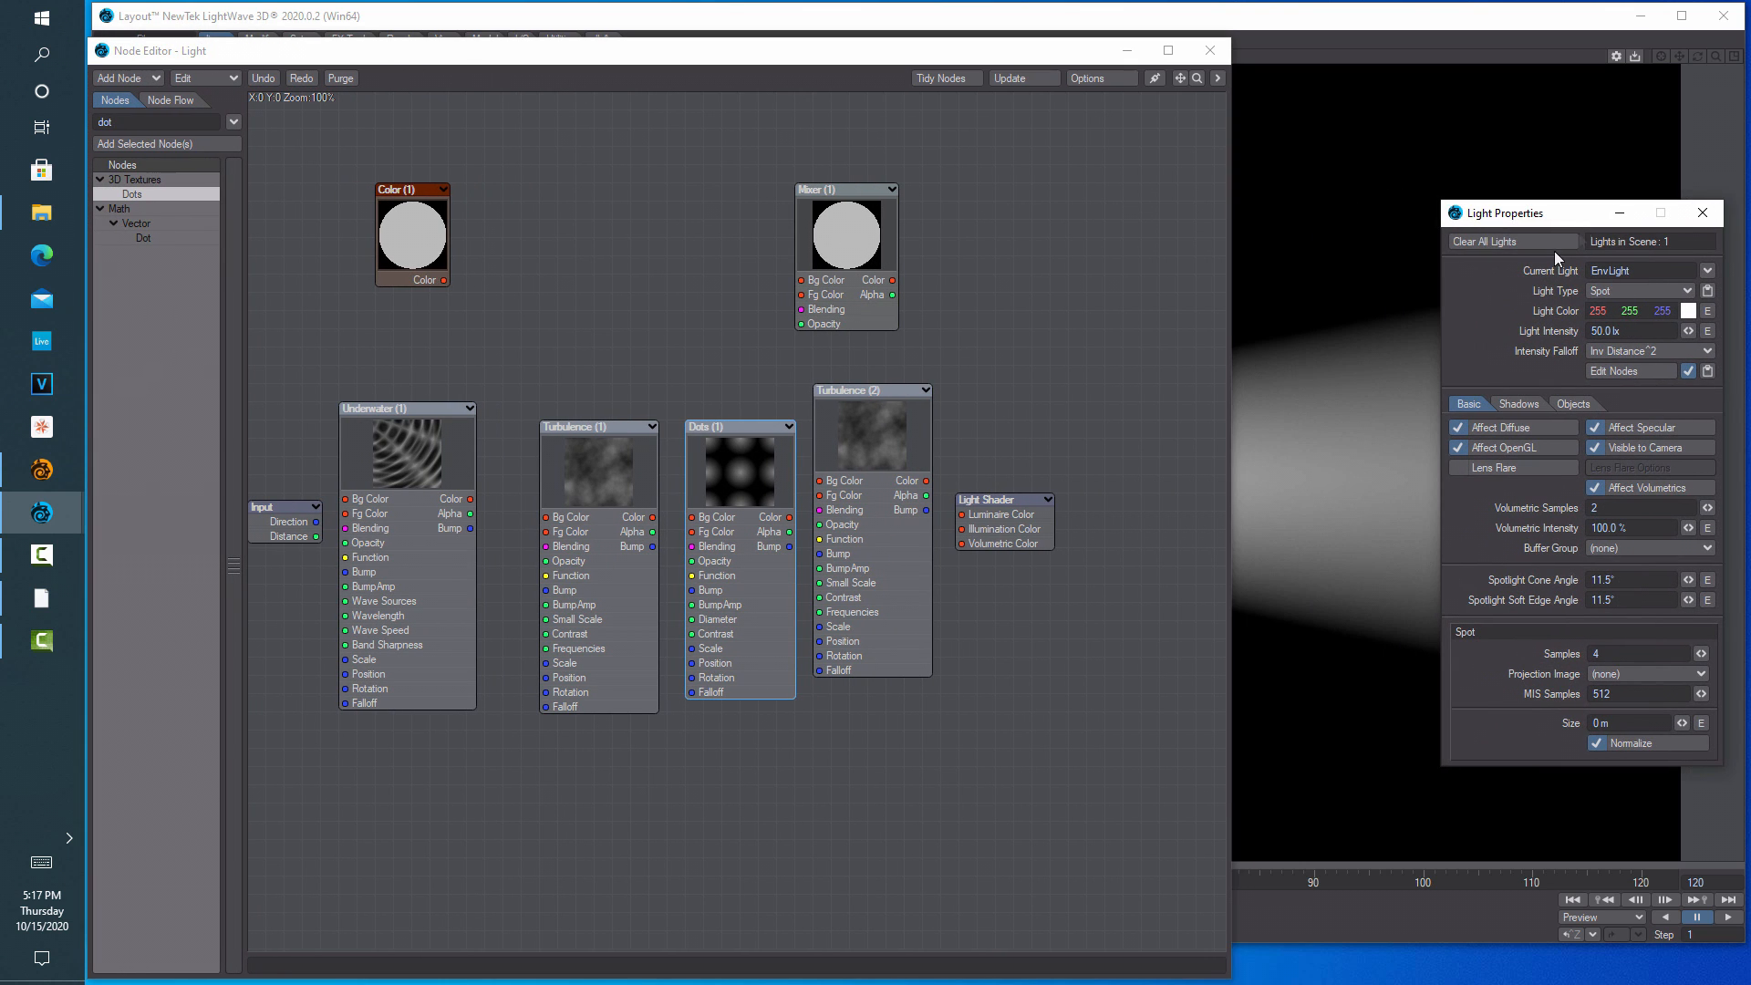
{"action": "right_click", "coordinate": [1037, 486]}
{"action": "left_click", "coordinate": [1112, 416]}
{"action": "left_click_drag", "start_coordinate": [1003, 521], "coordinate": [1167, 507]}
{"action": "left_click_drag", "start_coordinate": [812, 235], "coordinate": [1032, 290]}
{"action": "left_click_drag", "start_coordinate": [415, 228], "coordinate": [689, 210]}
{"action": "mouse_move", "coordinate": [894, 452]}
{"action": "left_mouse_down"}
{"action": "mouse_move", "coordinate": [894, 469]}
{"action": "mouse_move", "coordinate": [921, 459]}
{"action": "left_mouse_up"}
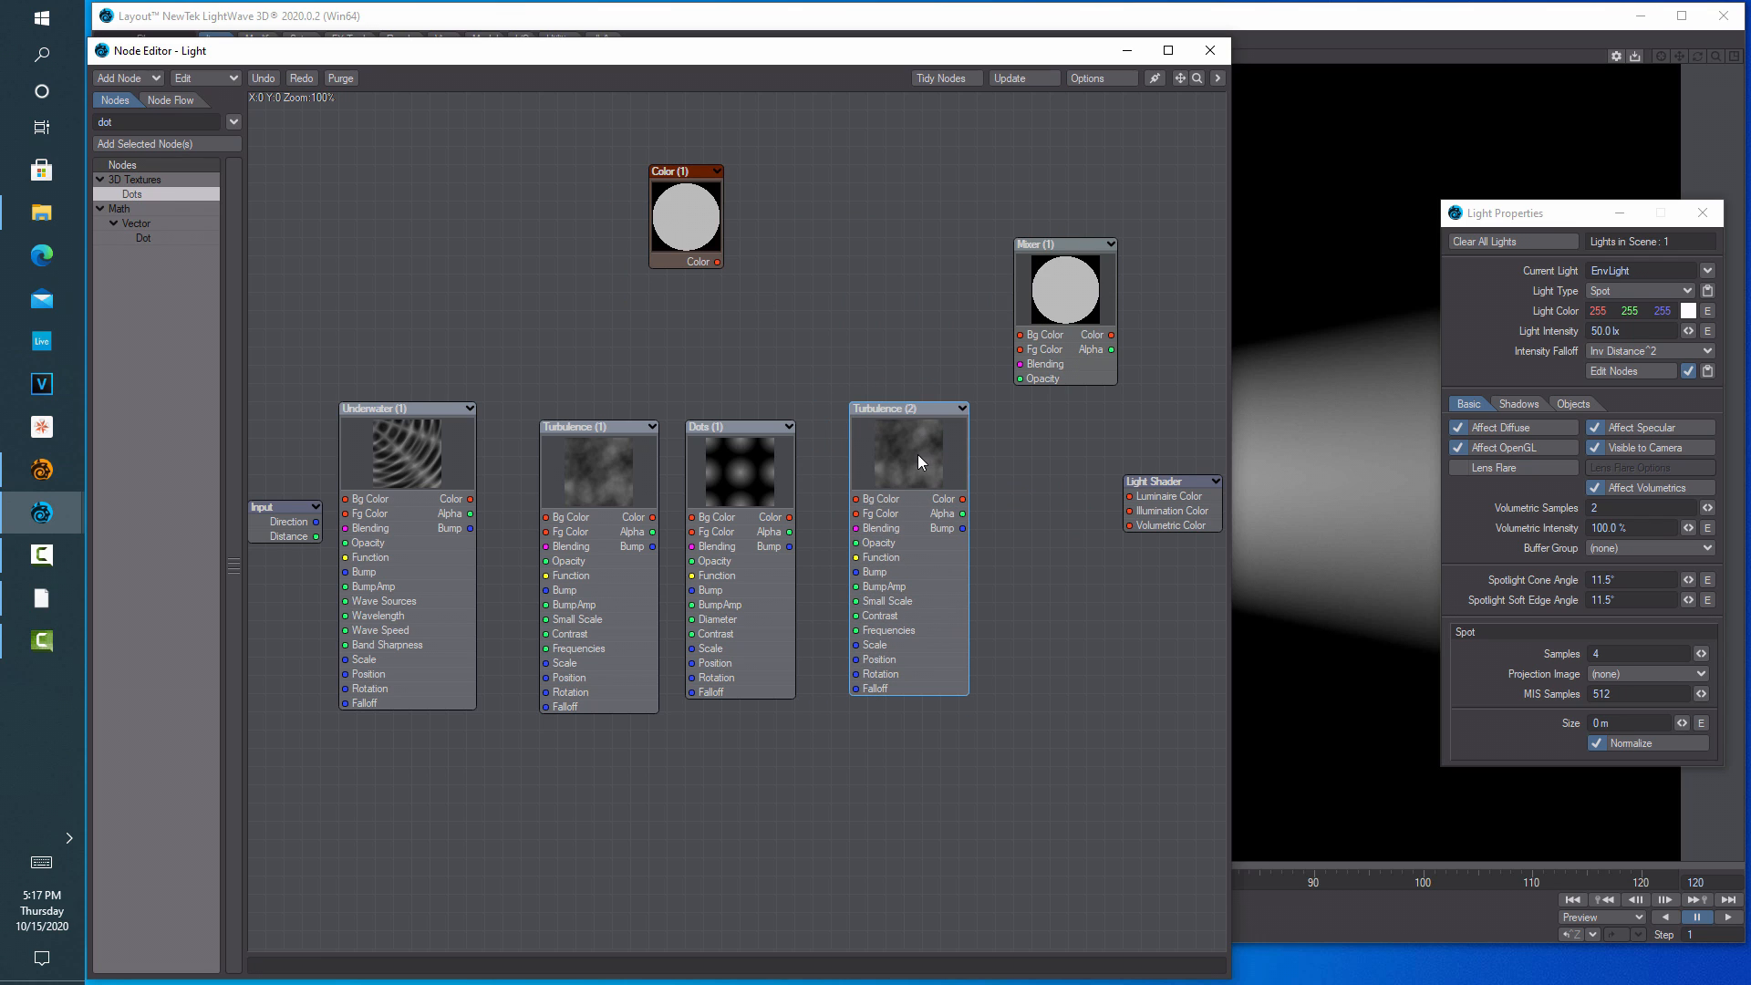
Set the Underwater node's background colour to 0/39/152
{"action": "double_click", "coordinate": [414, 469]}
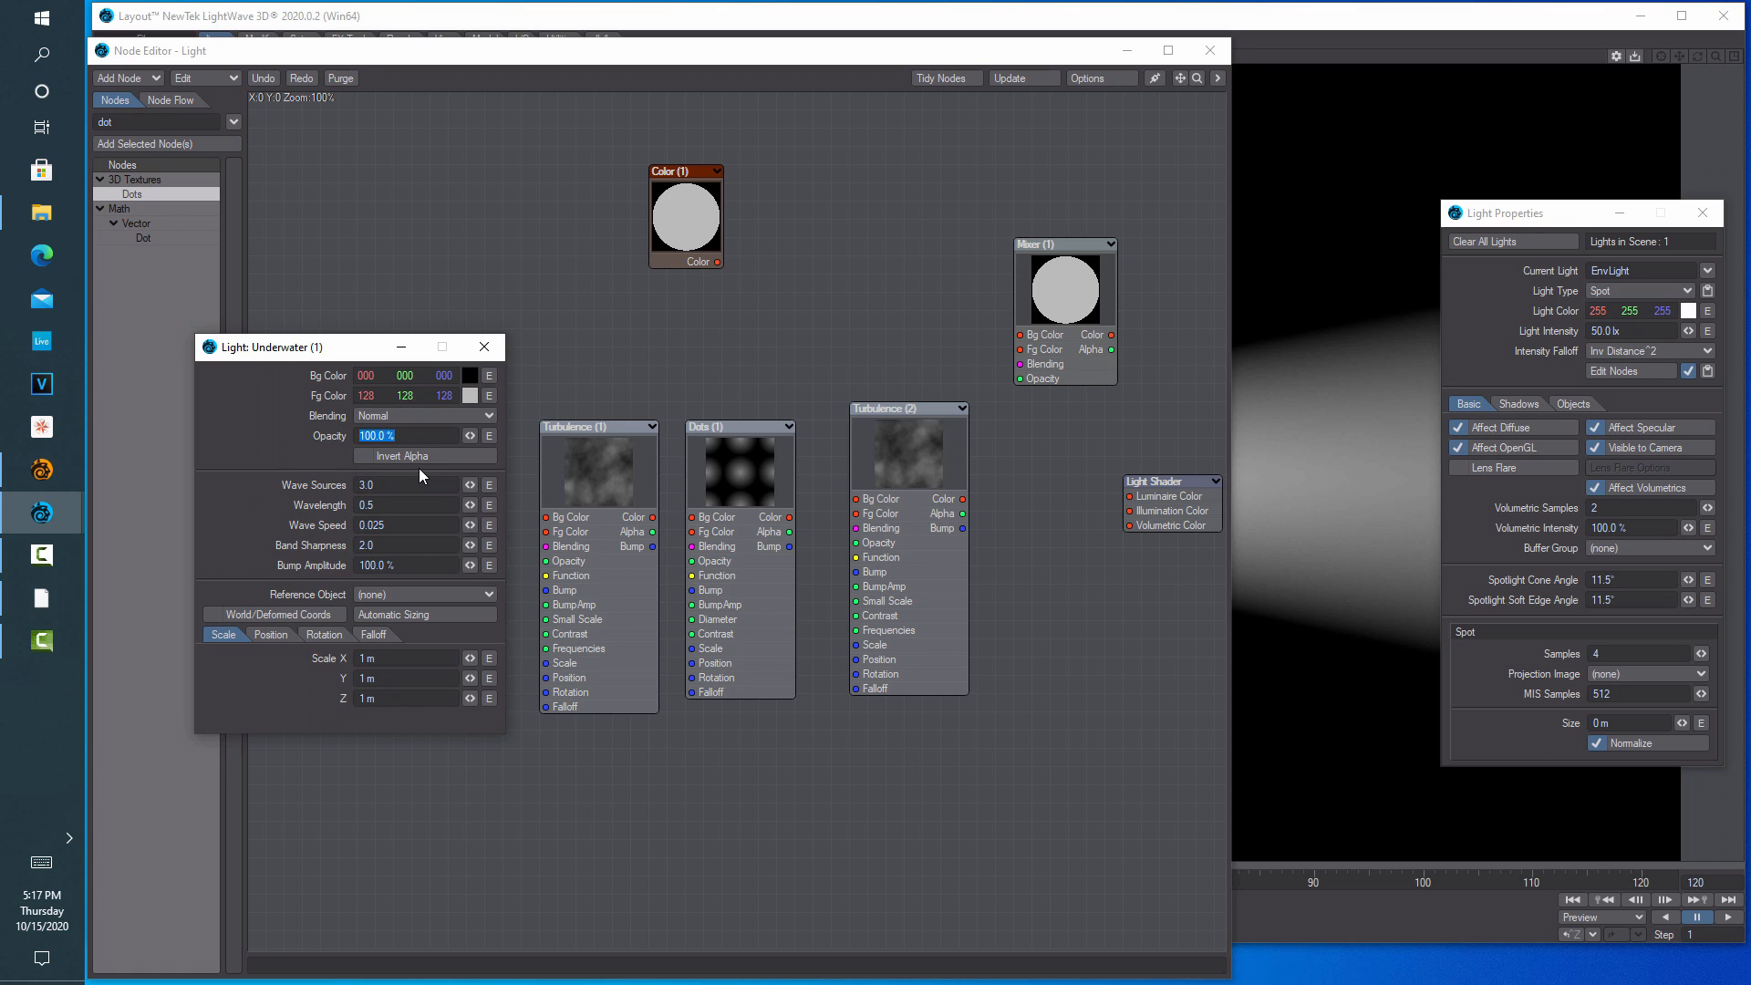
{"action": "left_click", "coordinate": [470, 375]}
{"action": "left_click", "coordinate": [179, 453]}
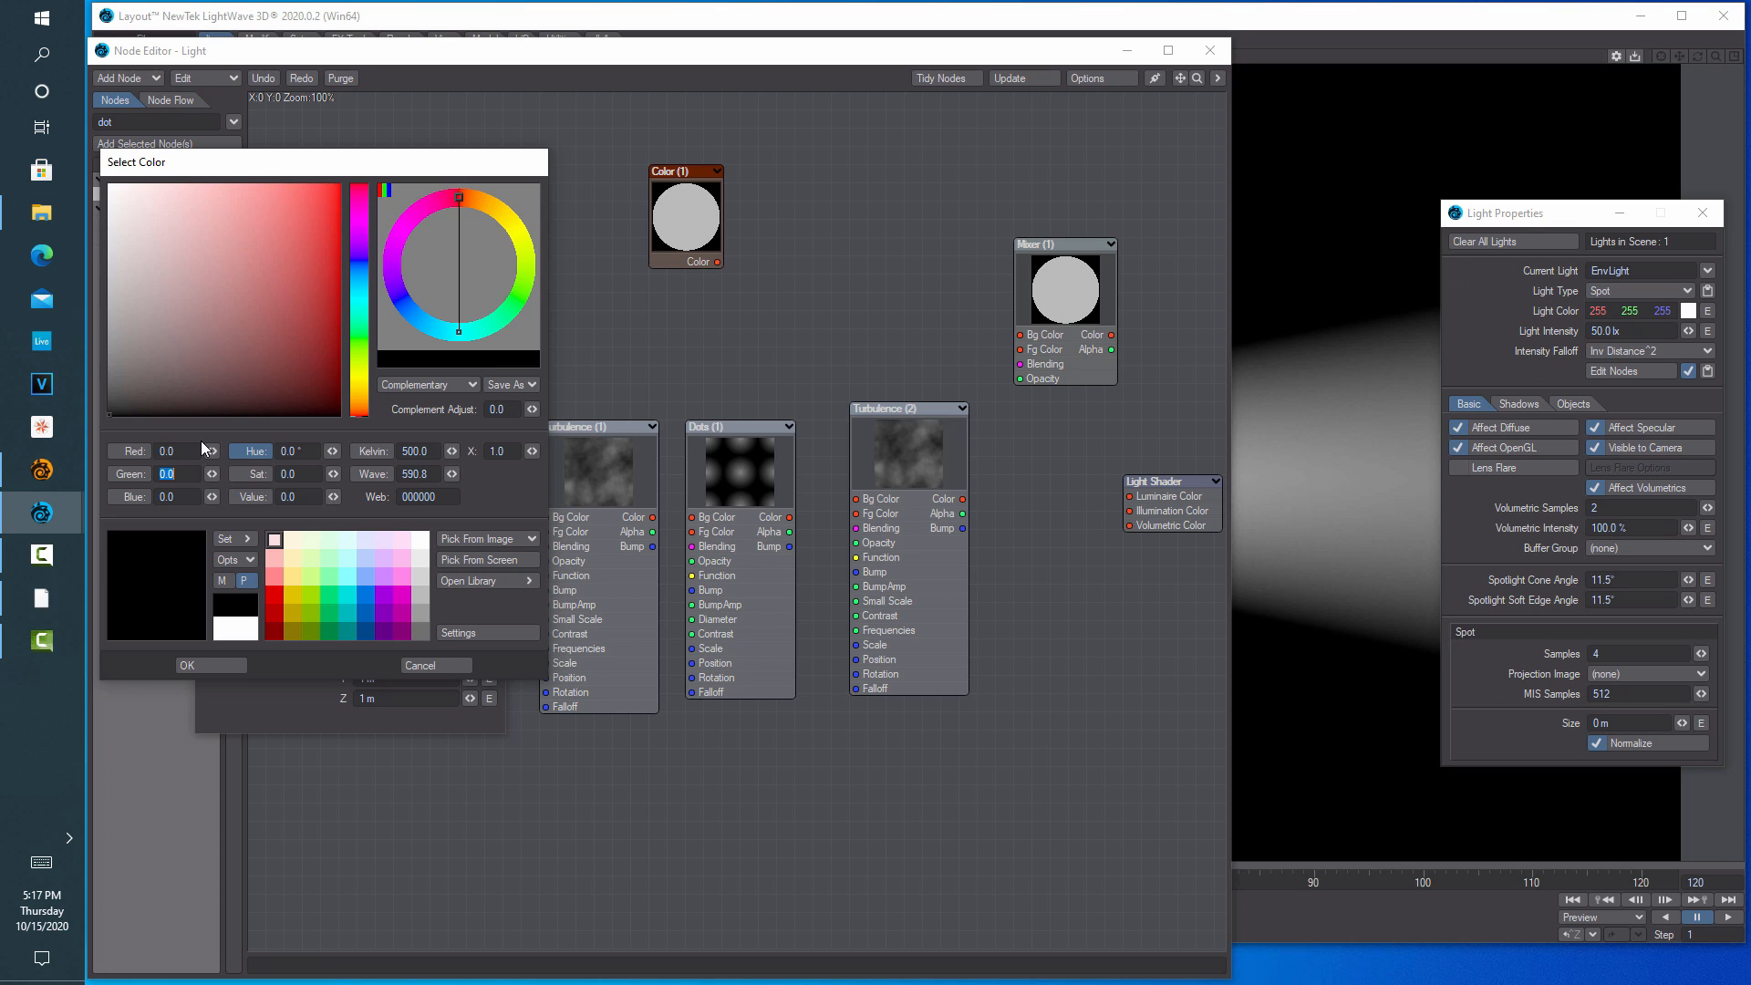
{"action": "type", "text": "039"}
{"action": "key", "text": "Tab"}
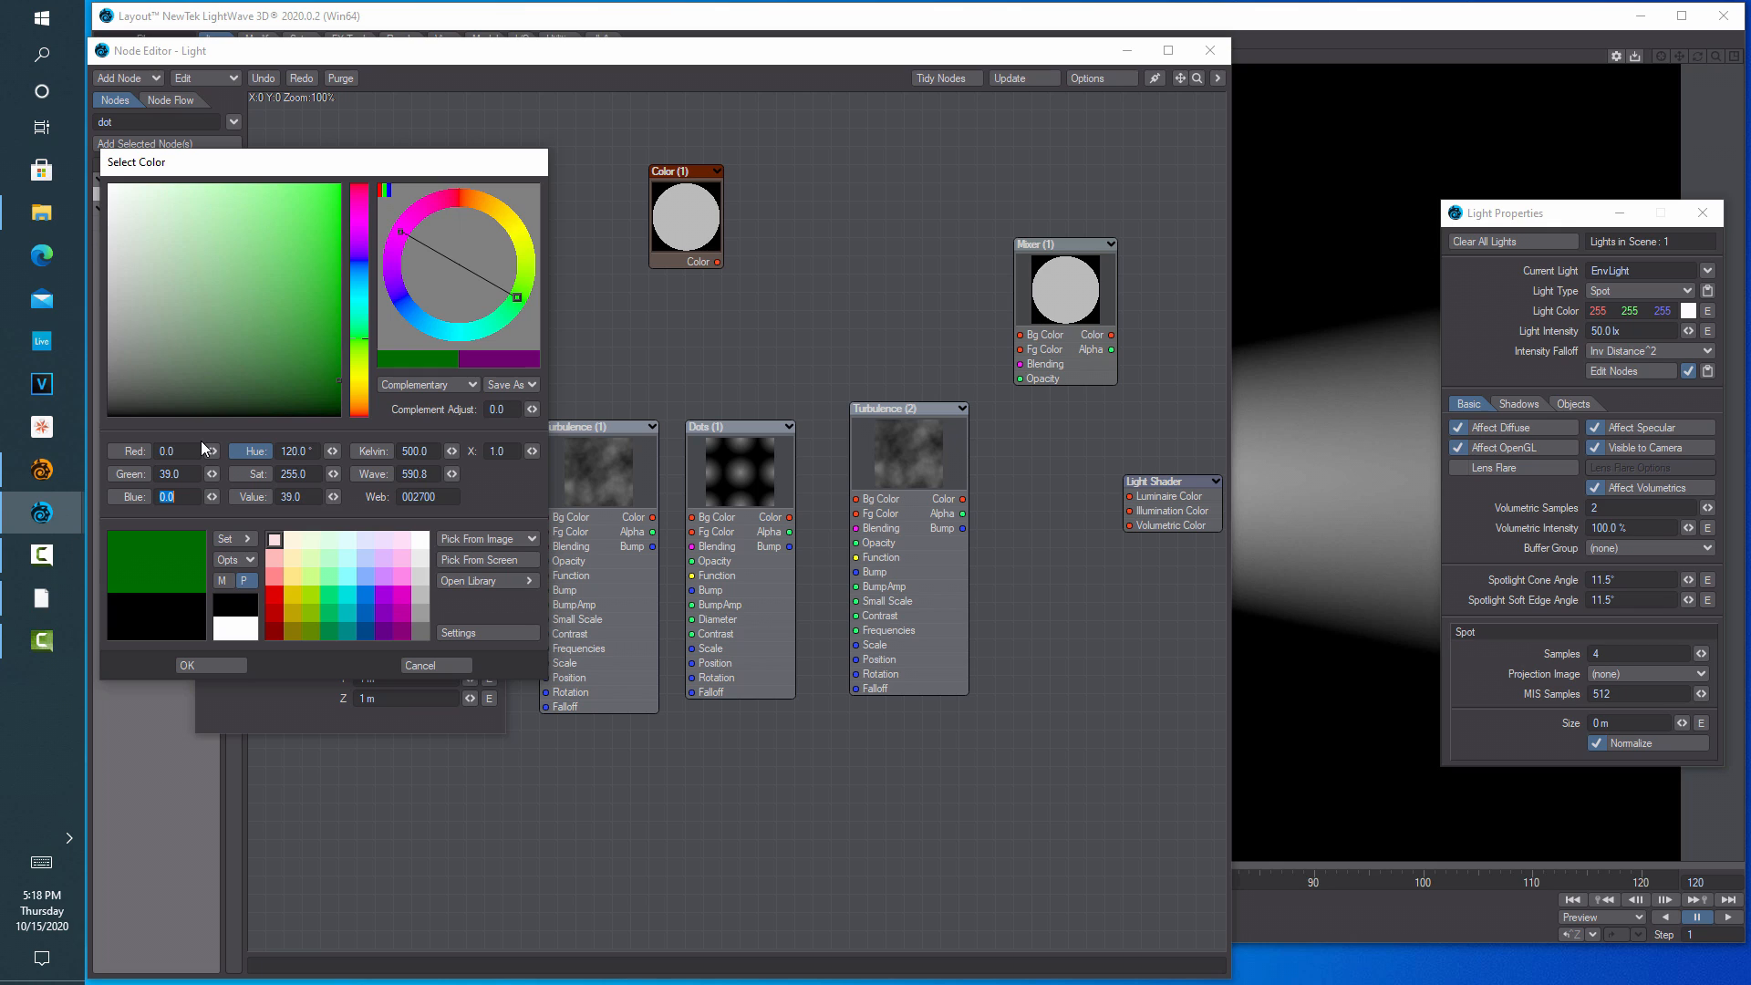
{"action": "type", "text": "152"}
{"action": "key", "text": "Tab"}
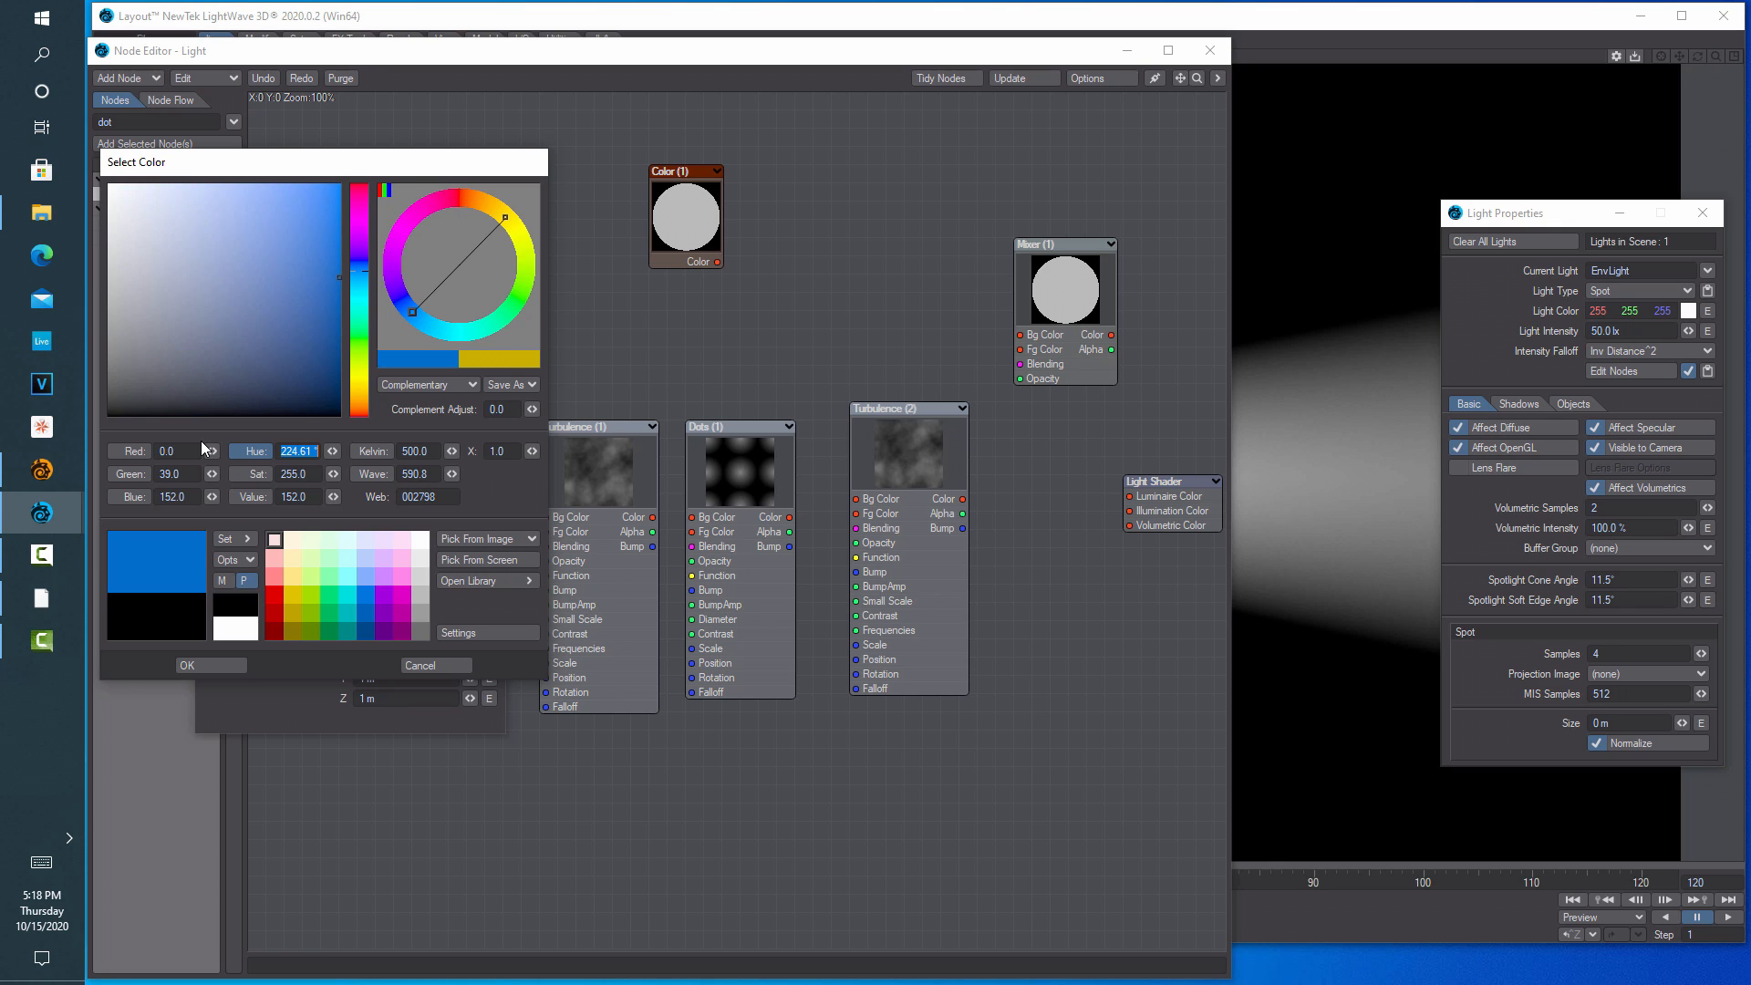
{"action": "left_click", "coordinate": [205, 671]}
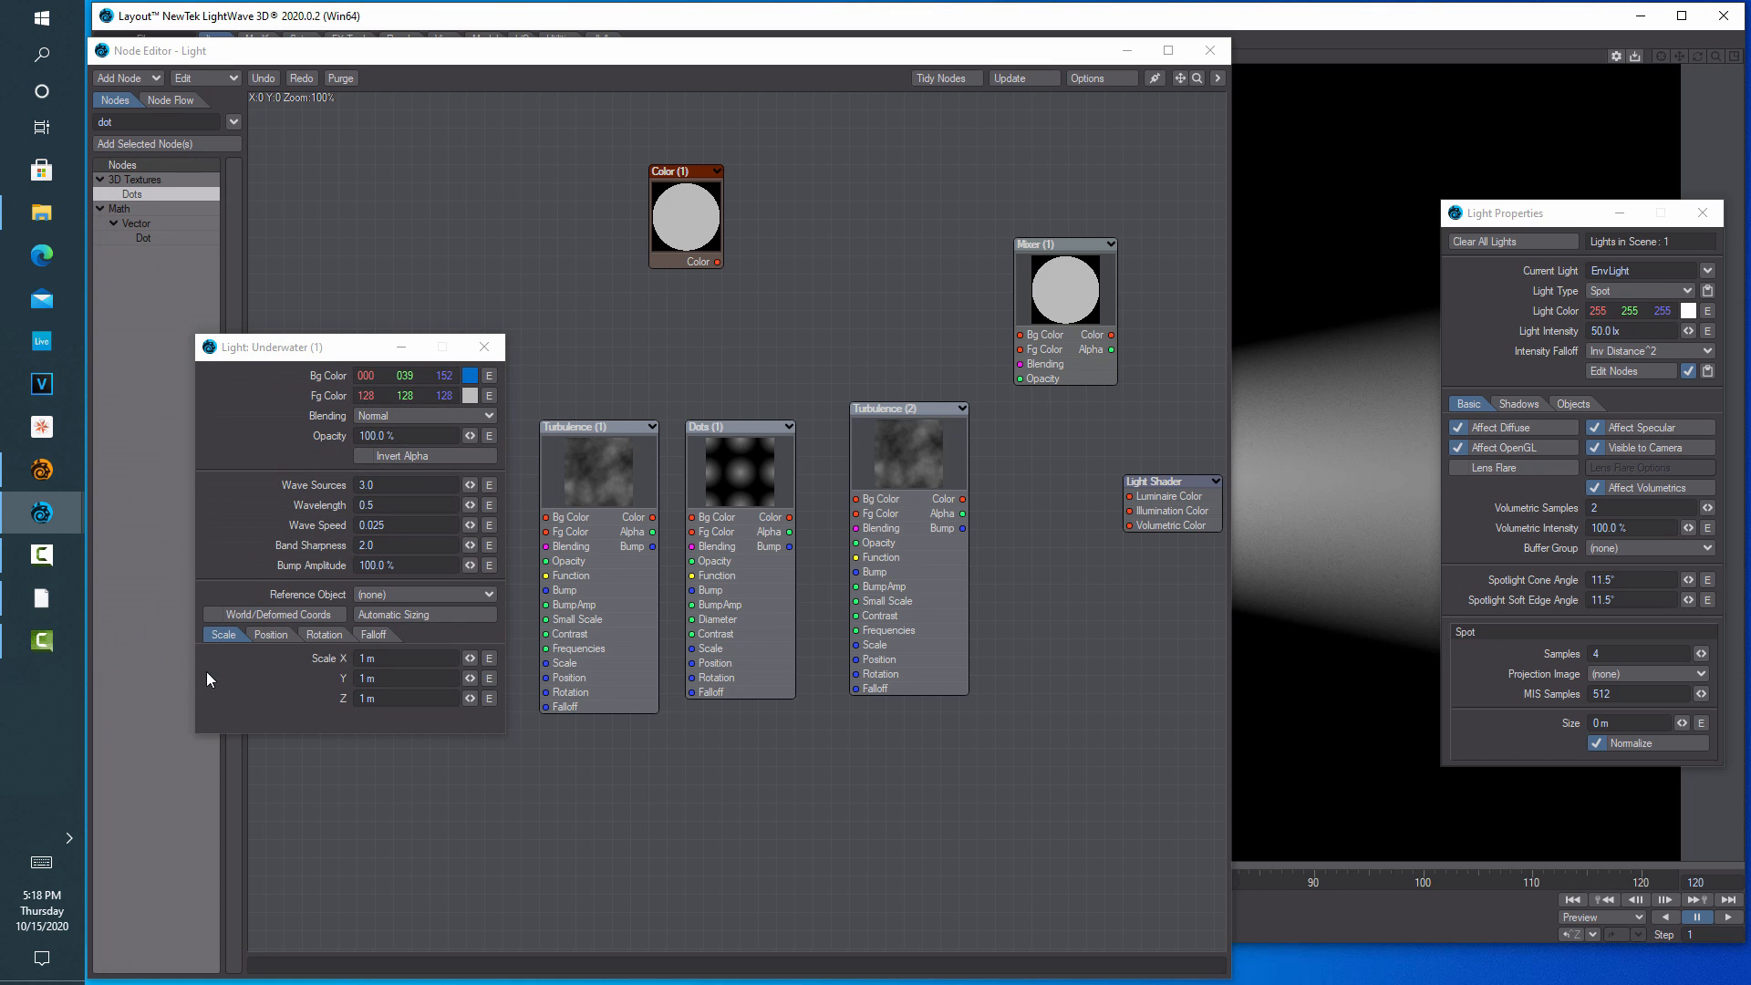
Set the Underwater foreground colour to 0/47/191
{"action": "left_click", "coordinate": [469, 397]}
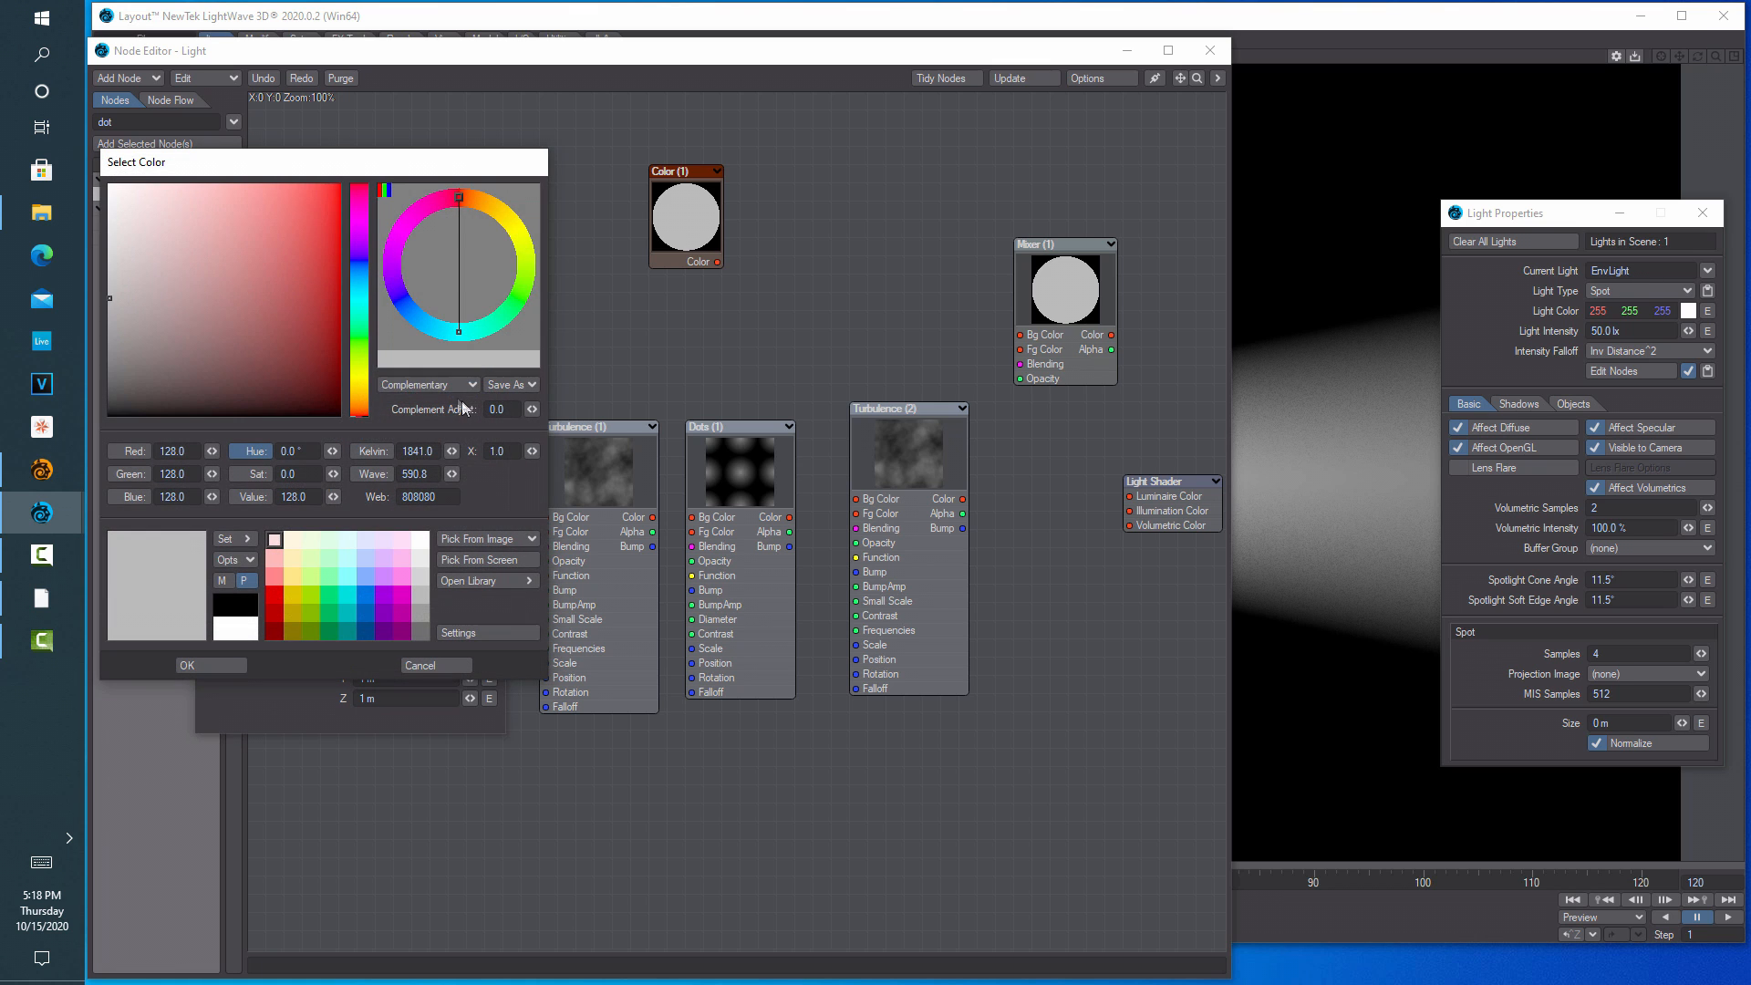
{"action": "left_click", "coordinate": [186, 452]}
{"action": "type", "text": "000"}
{"action": "key", "text": "Tab"}
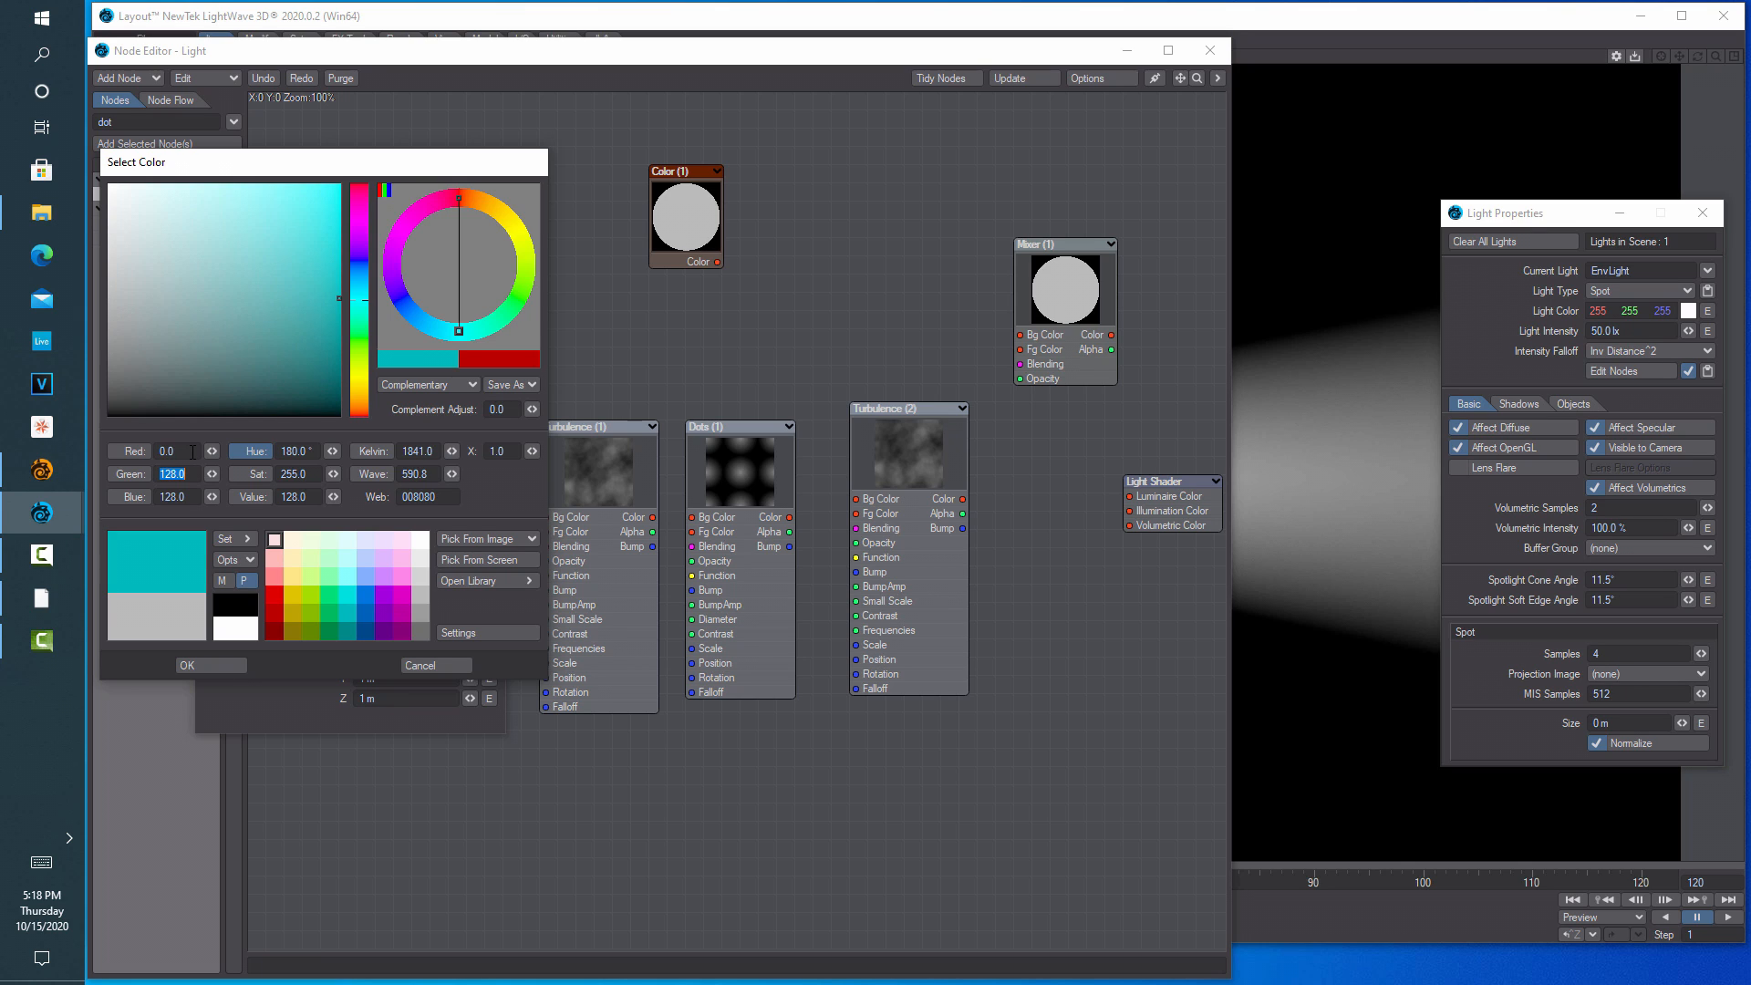
{"action": "type", "text": "047"}
{"action": "key", "text": "Tab"}
{"action": "type", "text": "191"}
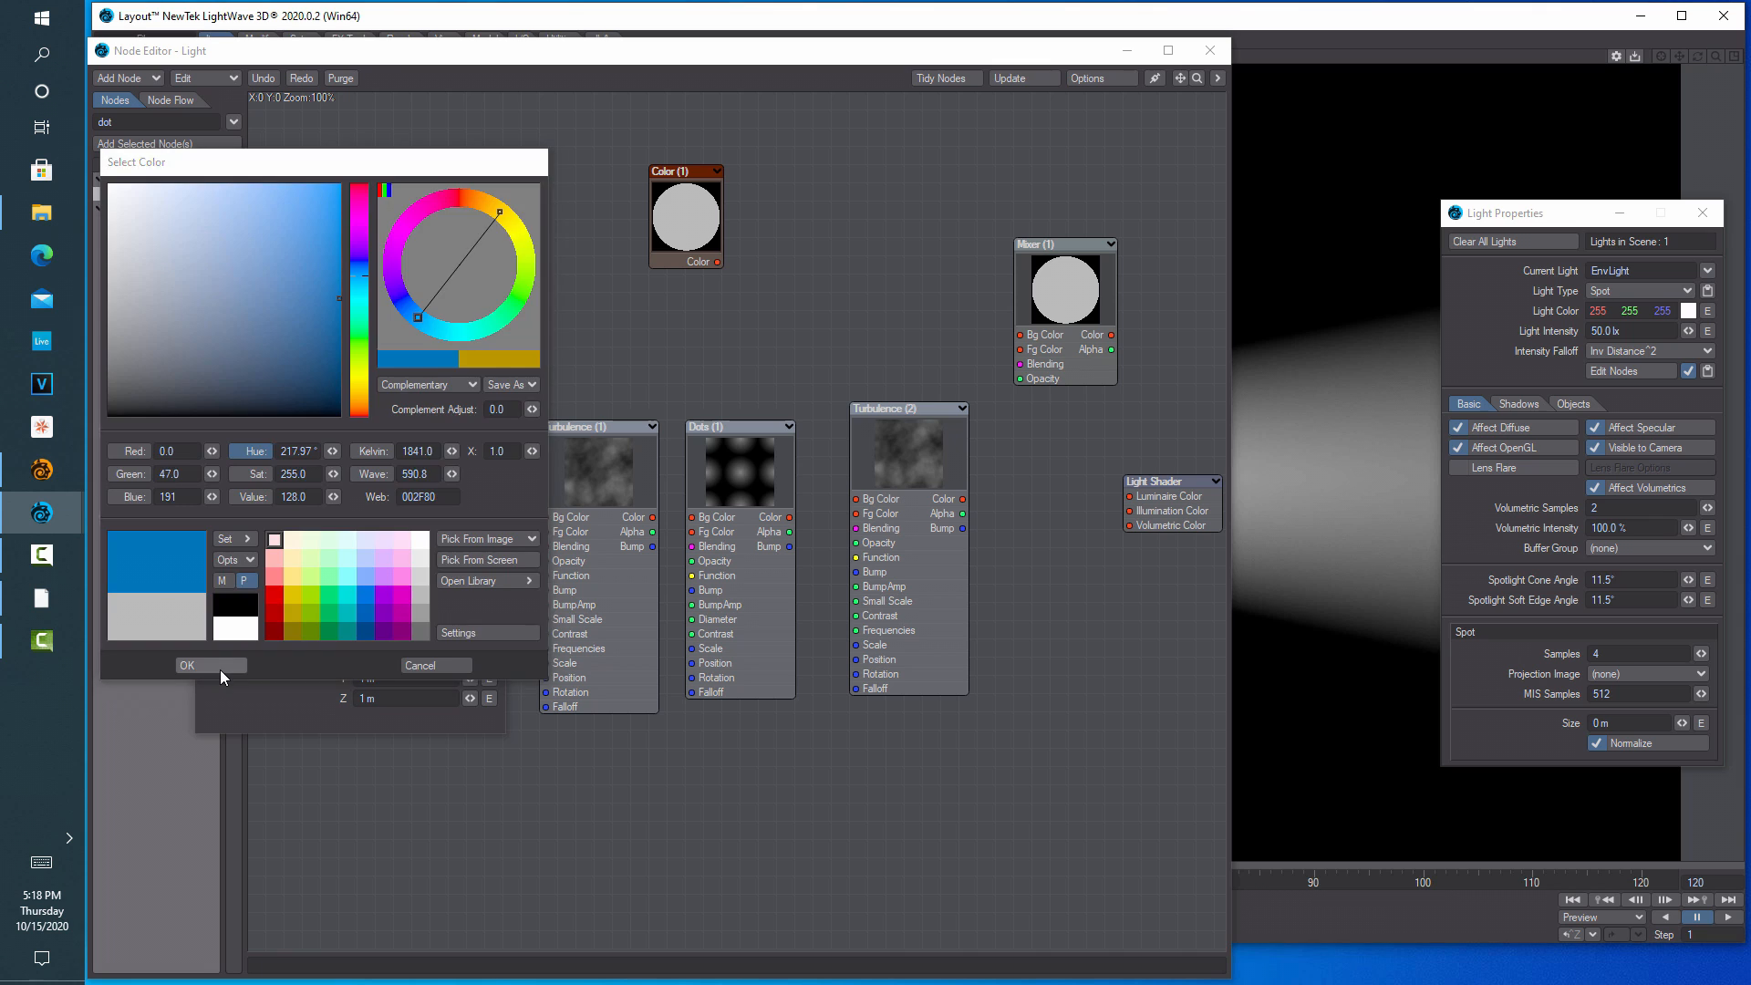
{"action": "left_click", "coordinate": [221, 670]}
Give Underwater 6 wave sources, wavelength 1.0, wave speed 0.1 and band sharpness 4
{"action": "left_click_drag", "start_coordinate": [318, 350], "coordinate": [214, 362]}
{"action": "left_click", "coordinate": [260, 495]}
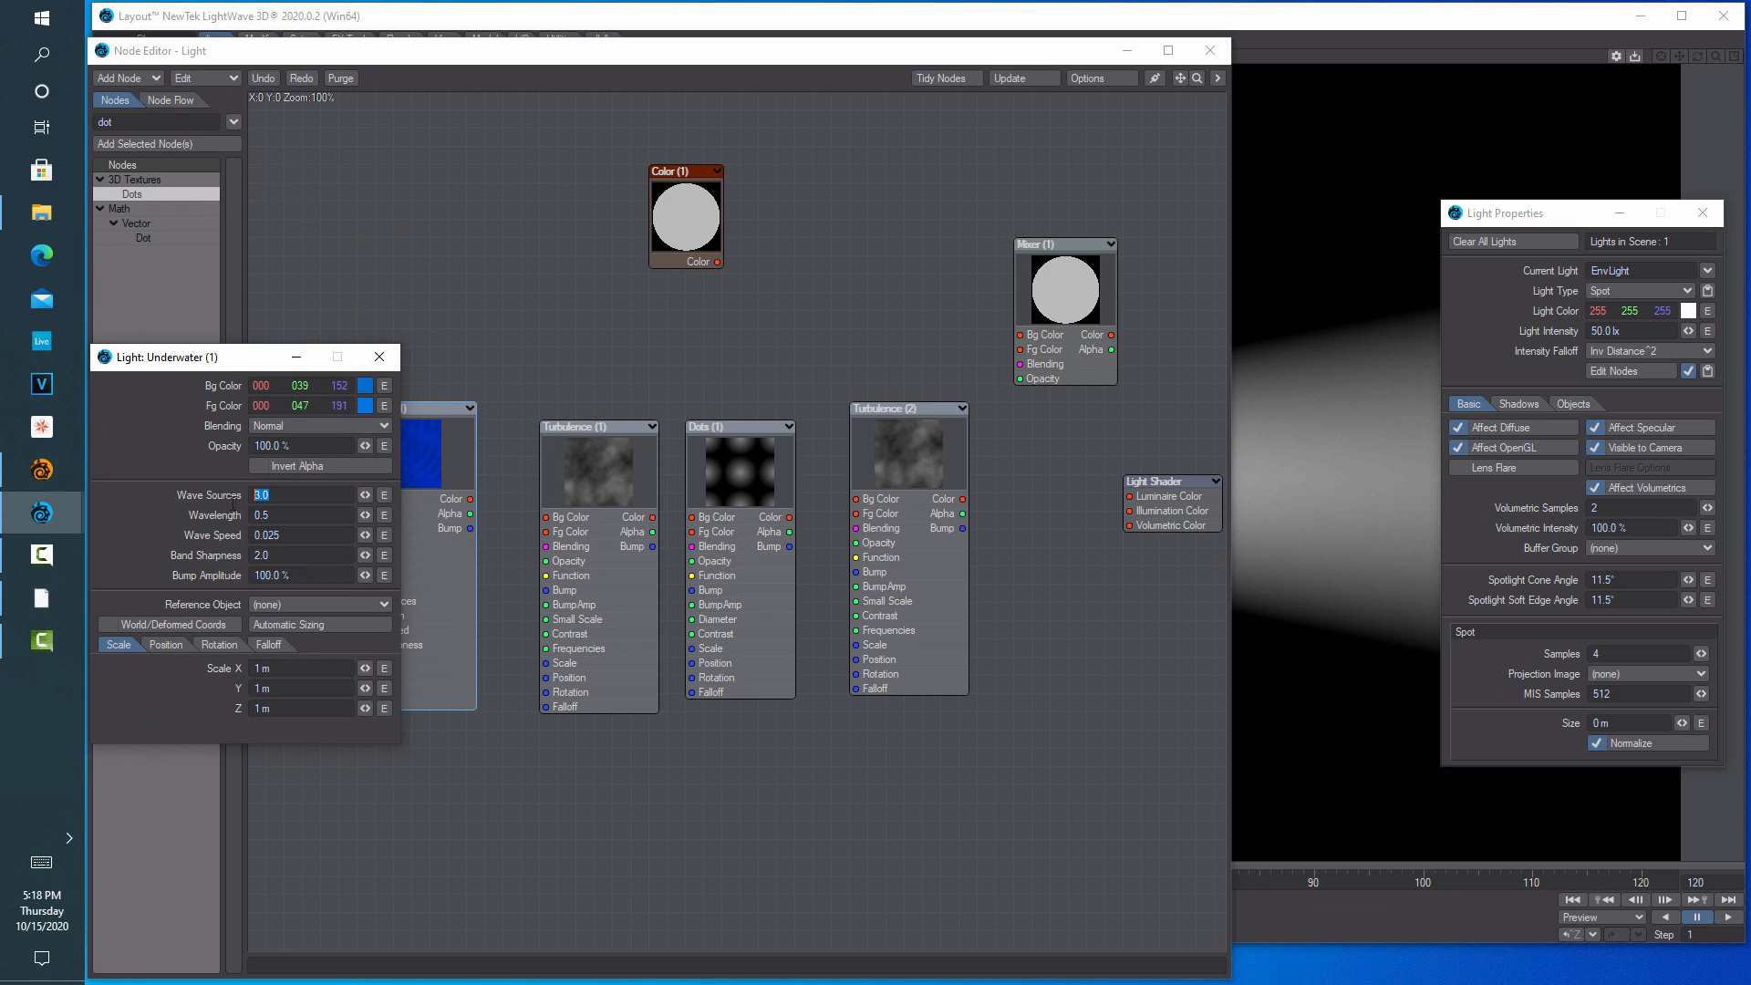
{"action": "type", "text": "6"}
{"action": "key", "text": "Tab"}
{"action": "type", "text": "10"}
{"action": "key", "text": "Tab"}
{"action": "type", "text": "0.1"}
{"action": "key", "text": "Tab"}
{"action": "type", "text": "4"}
{"action": "key", "text": "Return"}
Set the Underwater scale to 0.5 × 0.5 × 2 and close its settings
{"action": "left_click", "coordinate": [297, 668]}
{"action": "type", "text": "0.5"}
{"action": "key", "text": "Tab"}
{"action": "key", "text": "BackSpace"}
{"action": "type", "text": "0.5"}
{"action": "key", "text": "Tab"}
{"action": "type", "text": "1"}
{"action": "key", "text": "BackSpace"}
{"action": "type", "text": "2"}
{"action": "key", "text": "Return"}
{"action": "left_click", "coordinate": [380, 357]}
{"action": "left_click_drag", "start_coordinate": [424, 457], "coordinate": [417, 474]}
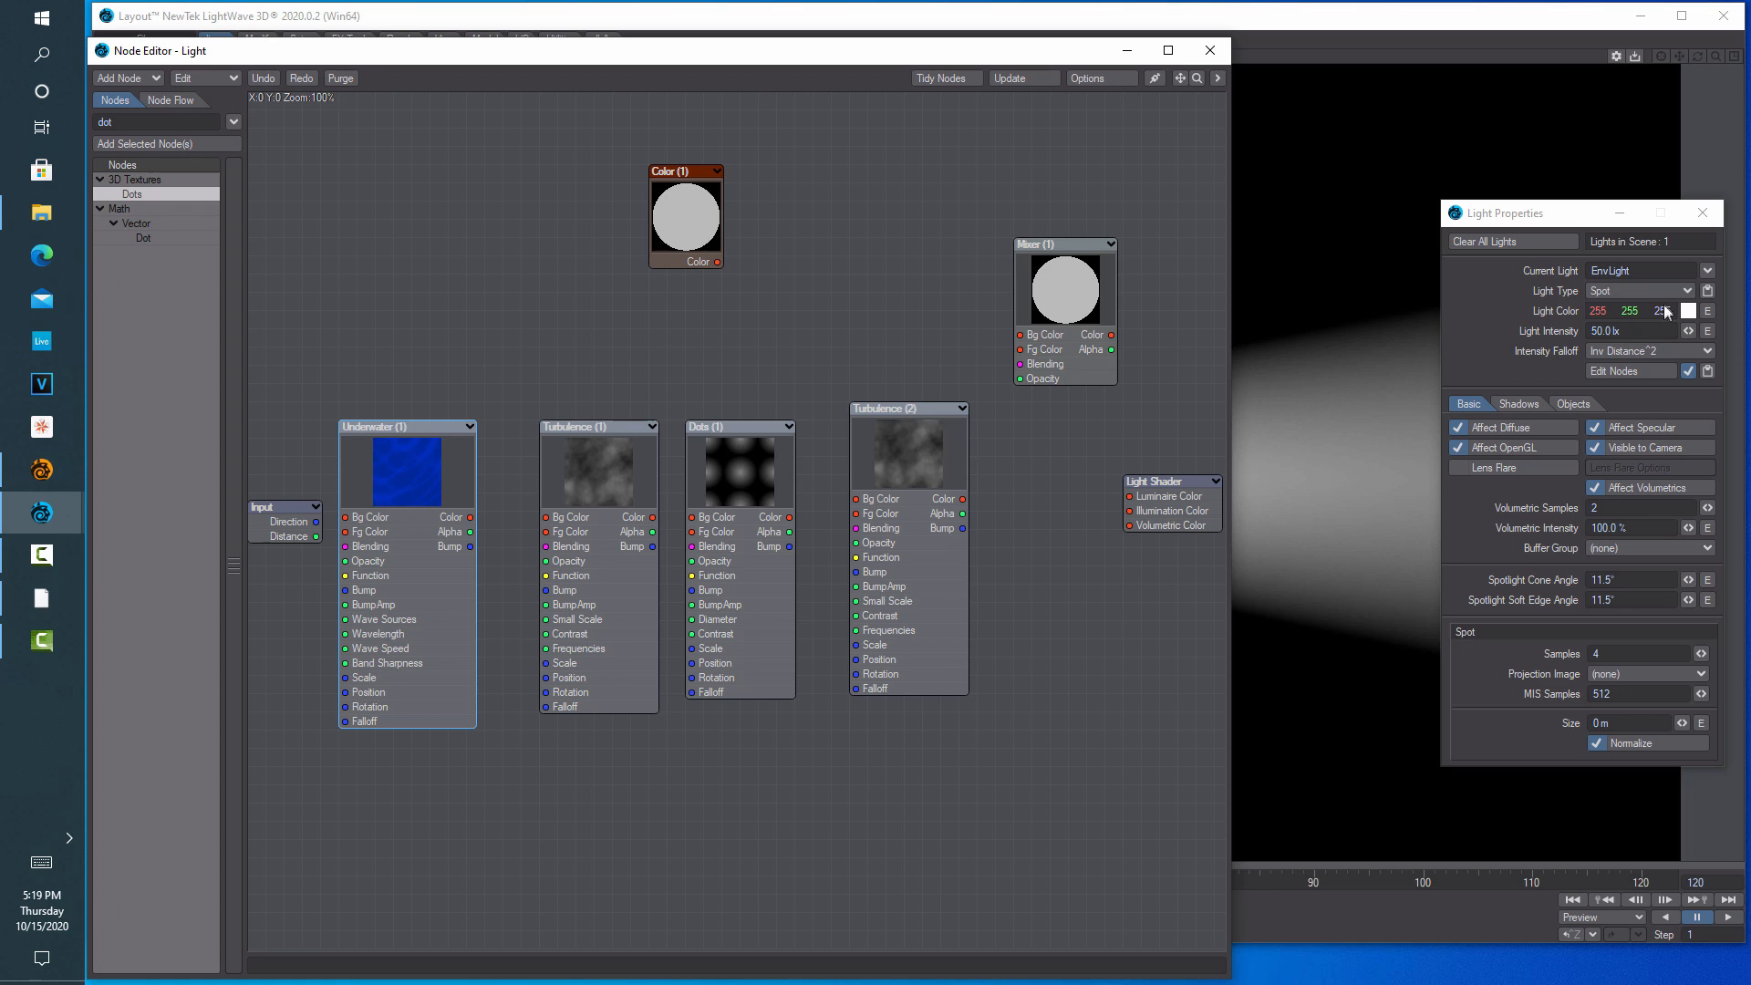
{"action": "left_click", "coordinate": [1706, 271]}
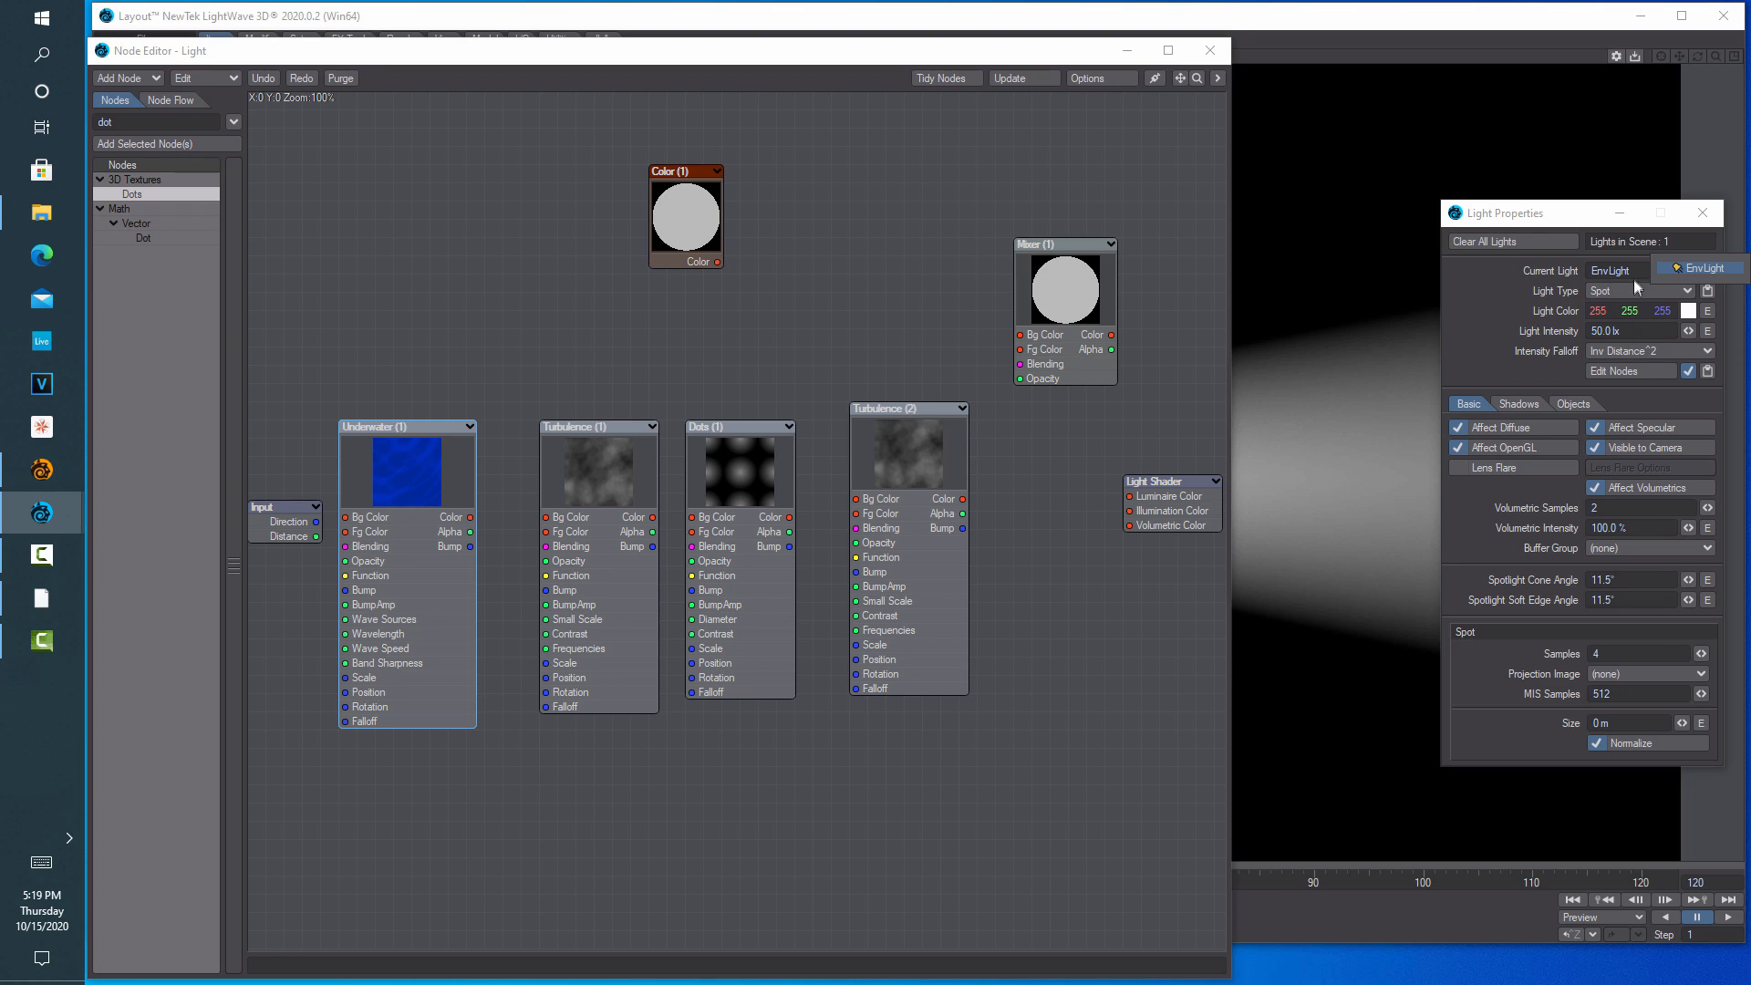
Change the spotlight's Size to 1 m and reposition the Node Editor window
{"action": "left_click", "coordinate": [1635, 726]}
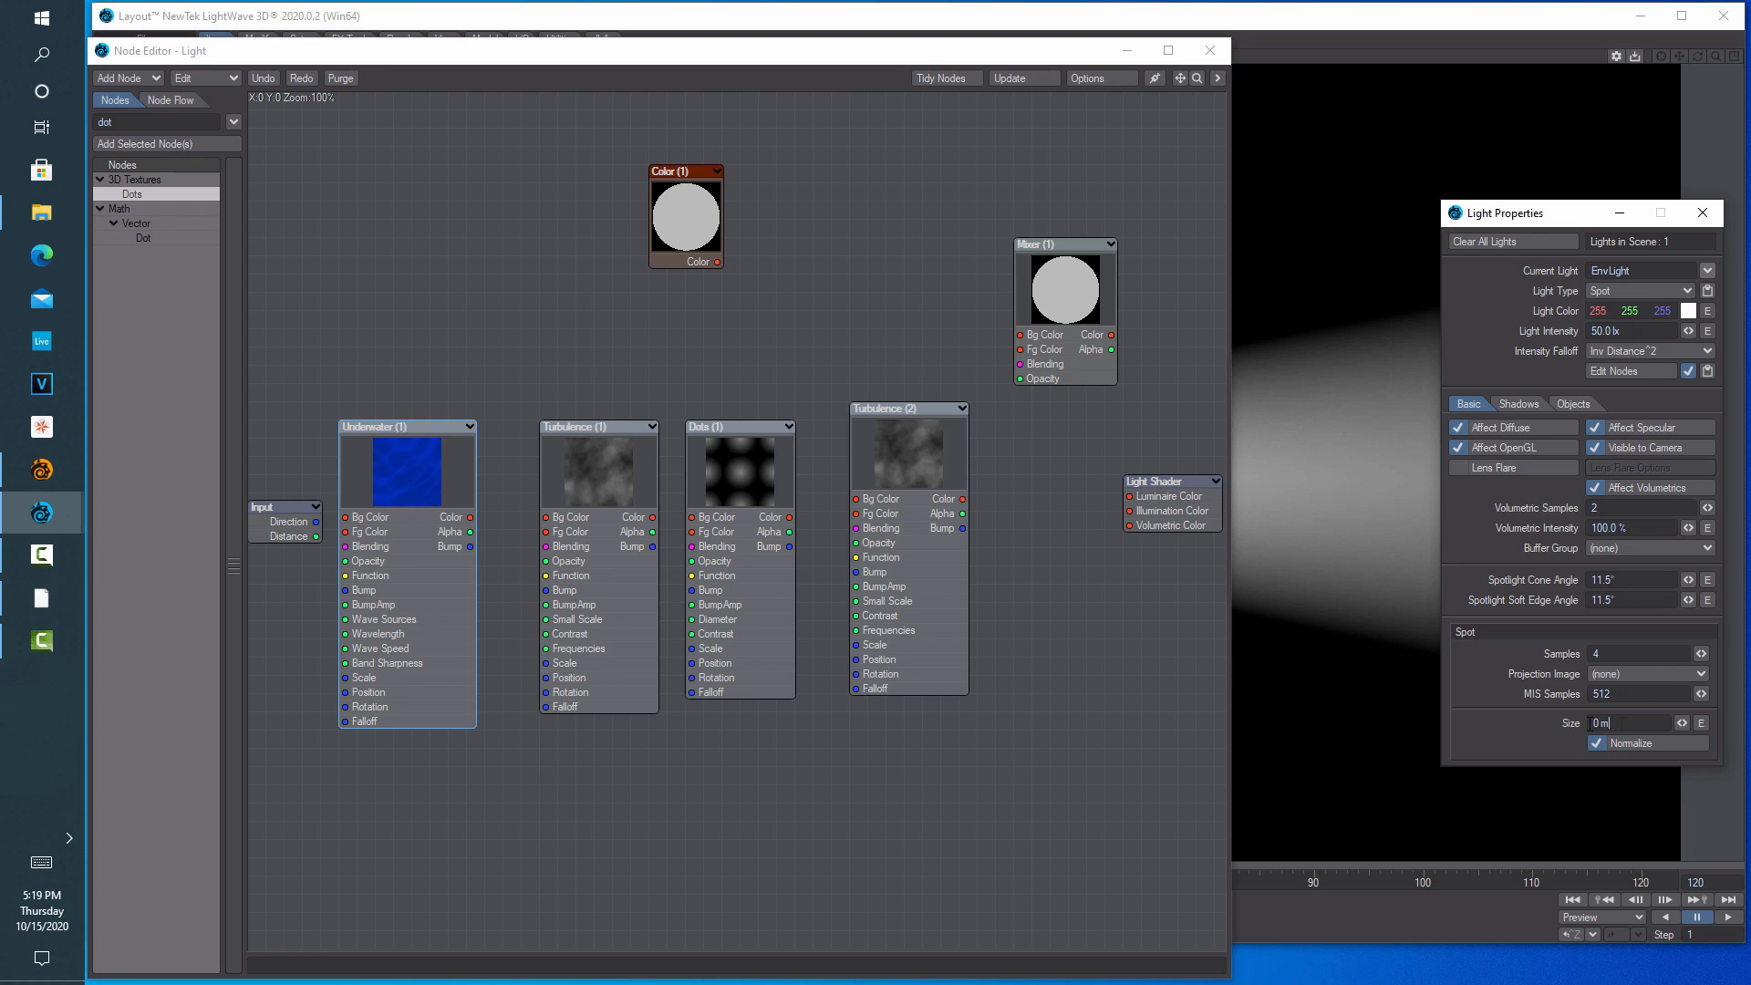
{"action": "type", "text": "1"}
{"action": "key", "text": "Return"}
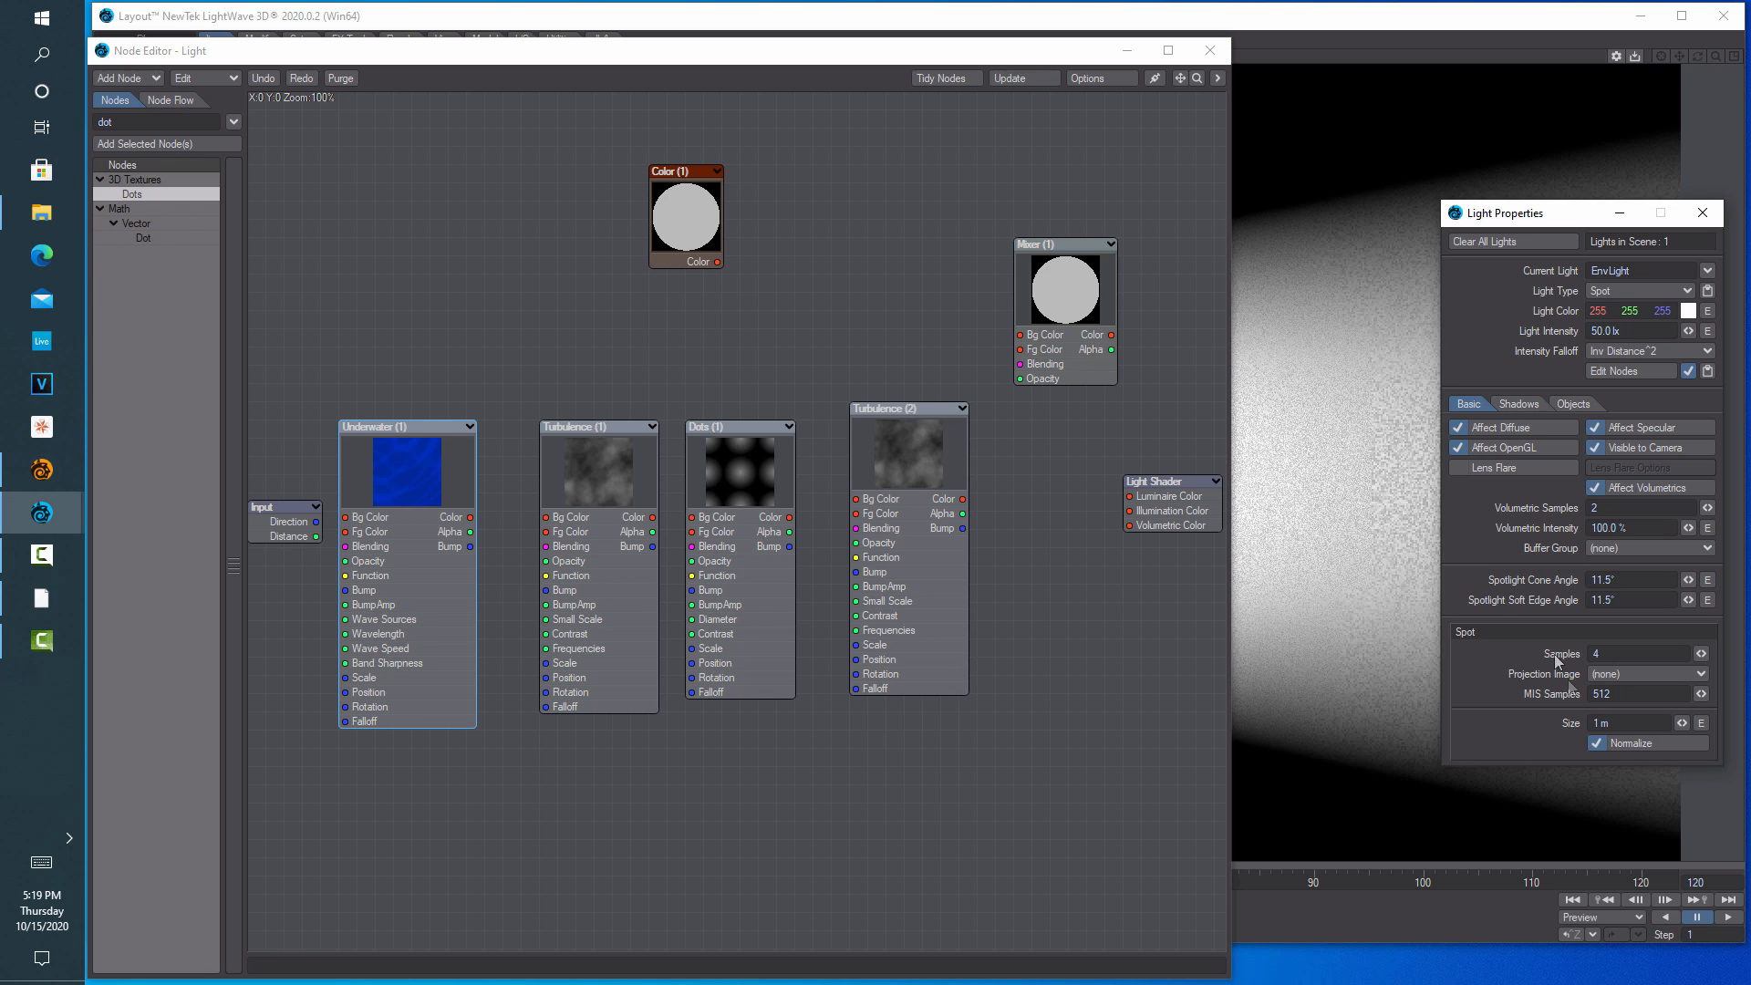
{"action": "left_click", "coordinate": [894, 117]}
{"action": "left_click_drag", "start_coordinate": [919, 53], "coordinate": [1006, 23]}
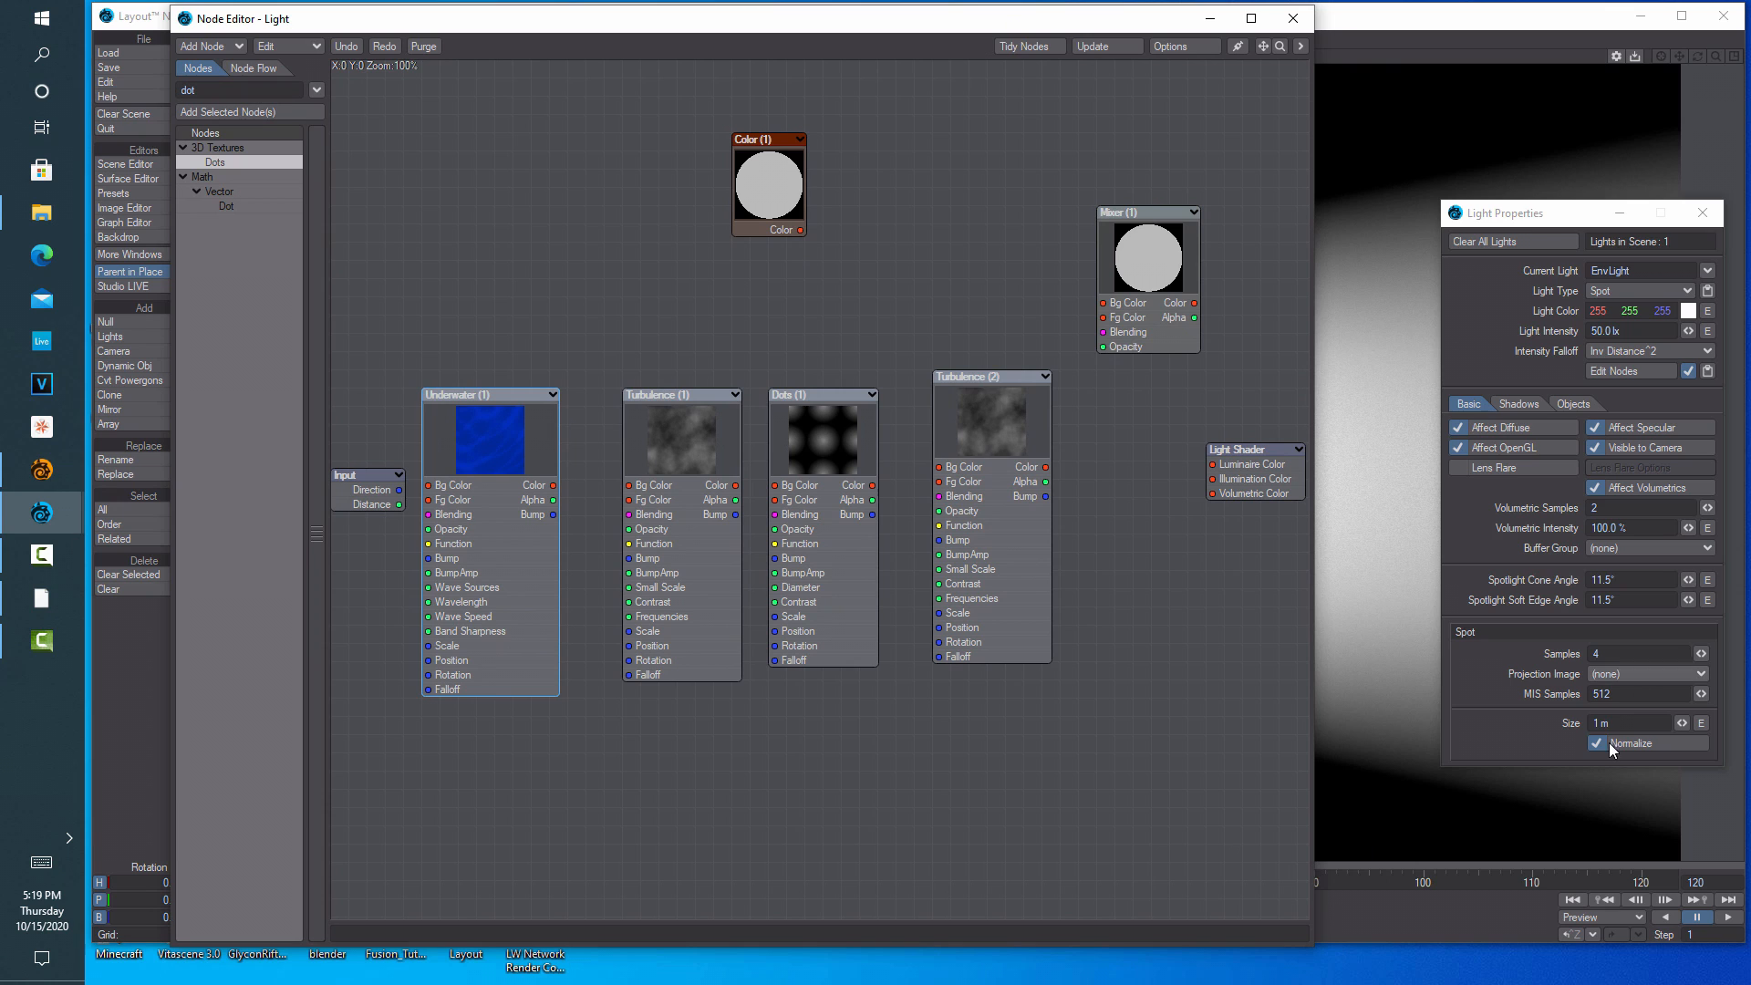
Give Turbulence (1) a dark blue foreground colour of 0/16/64
{"action": "double_click", "coordinate": [673, 446]}
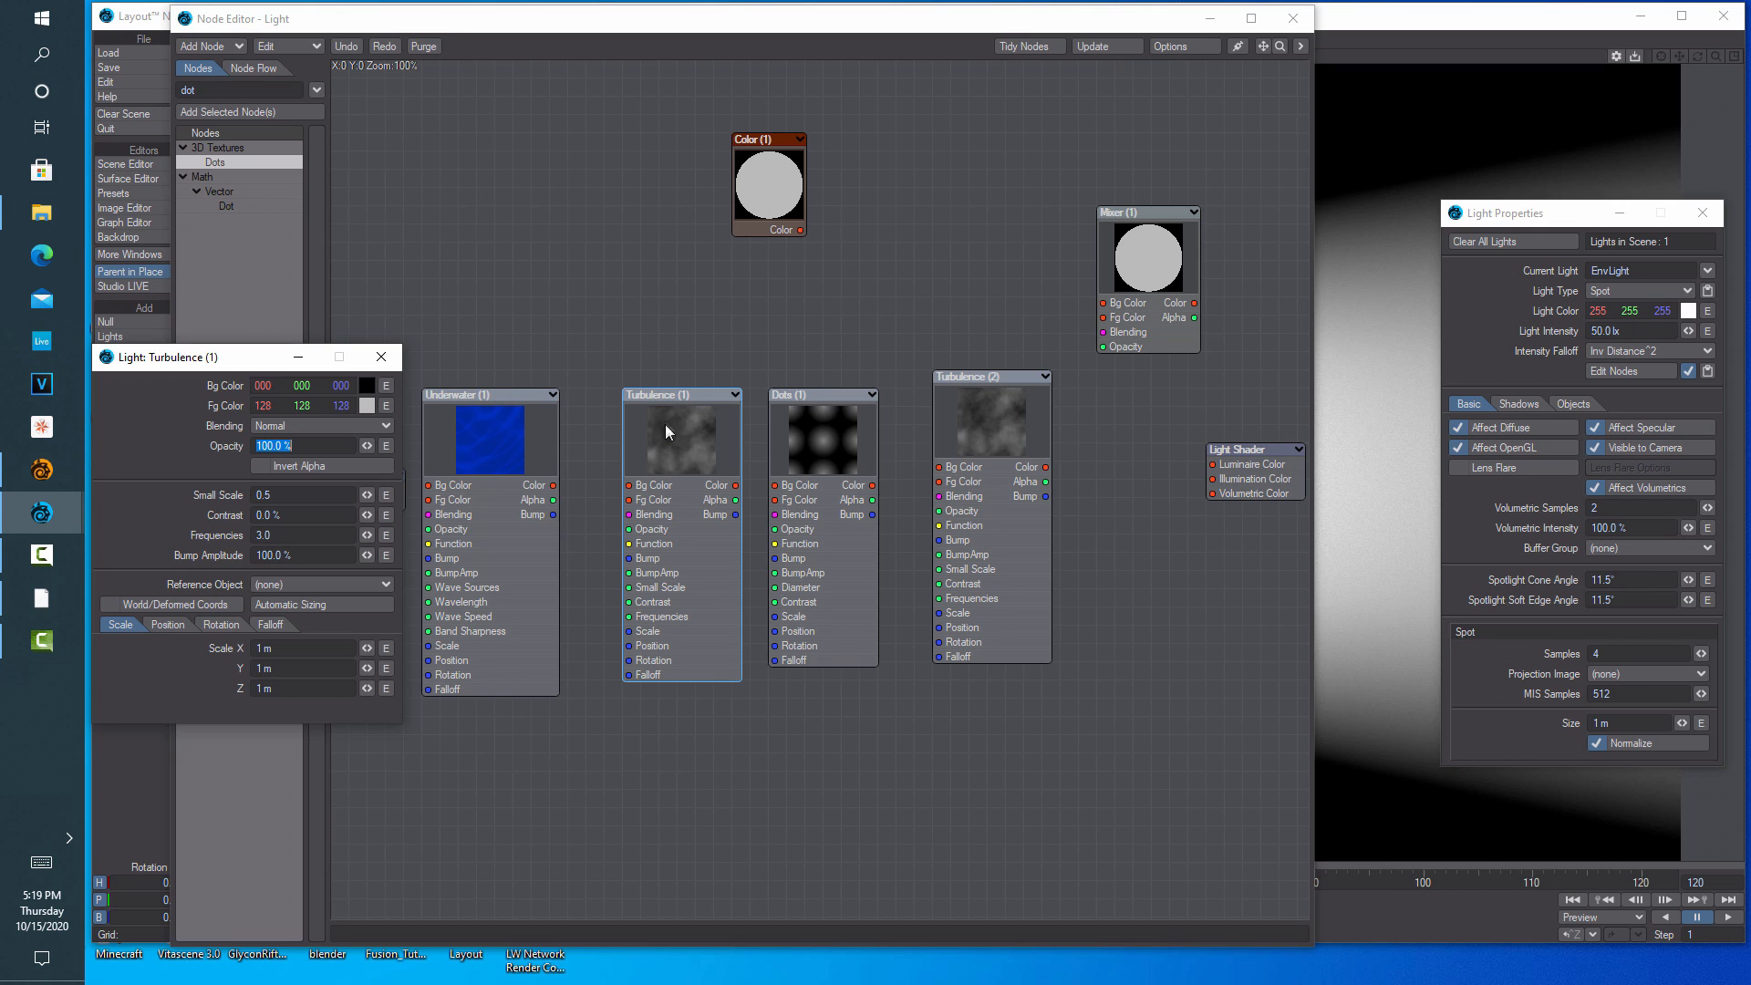
{"action": "left_click", "coordinate": [369, 407]}
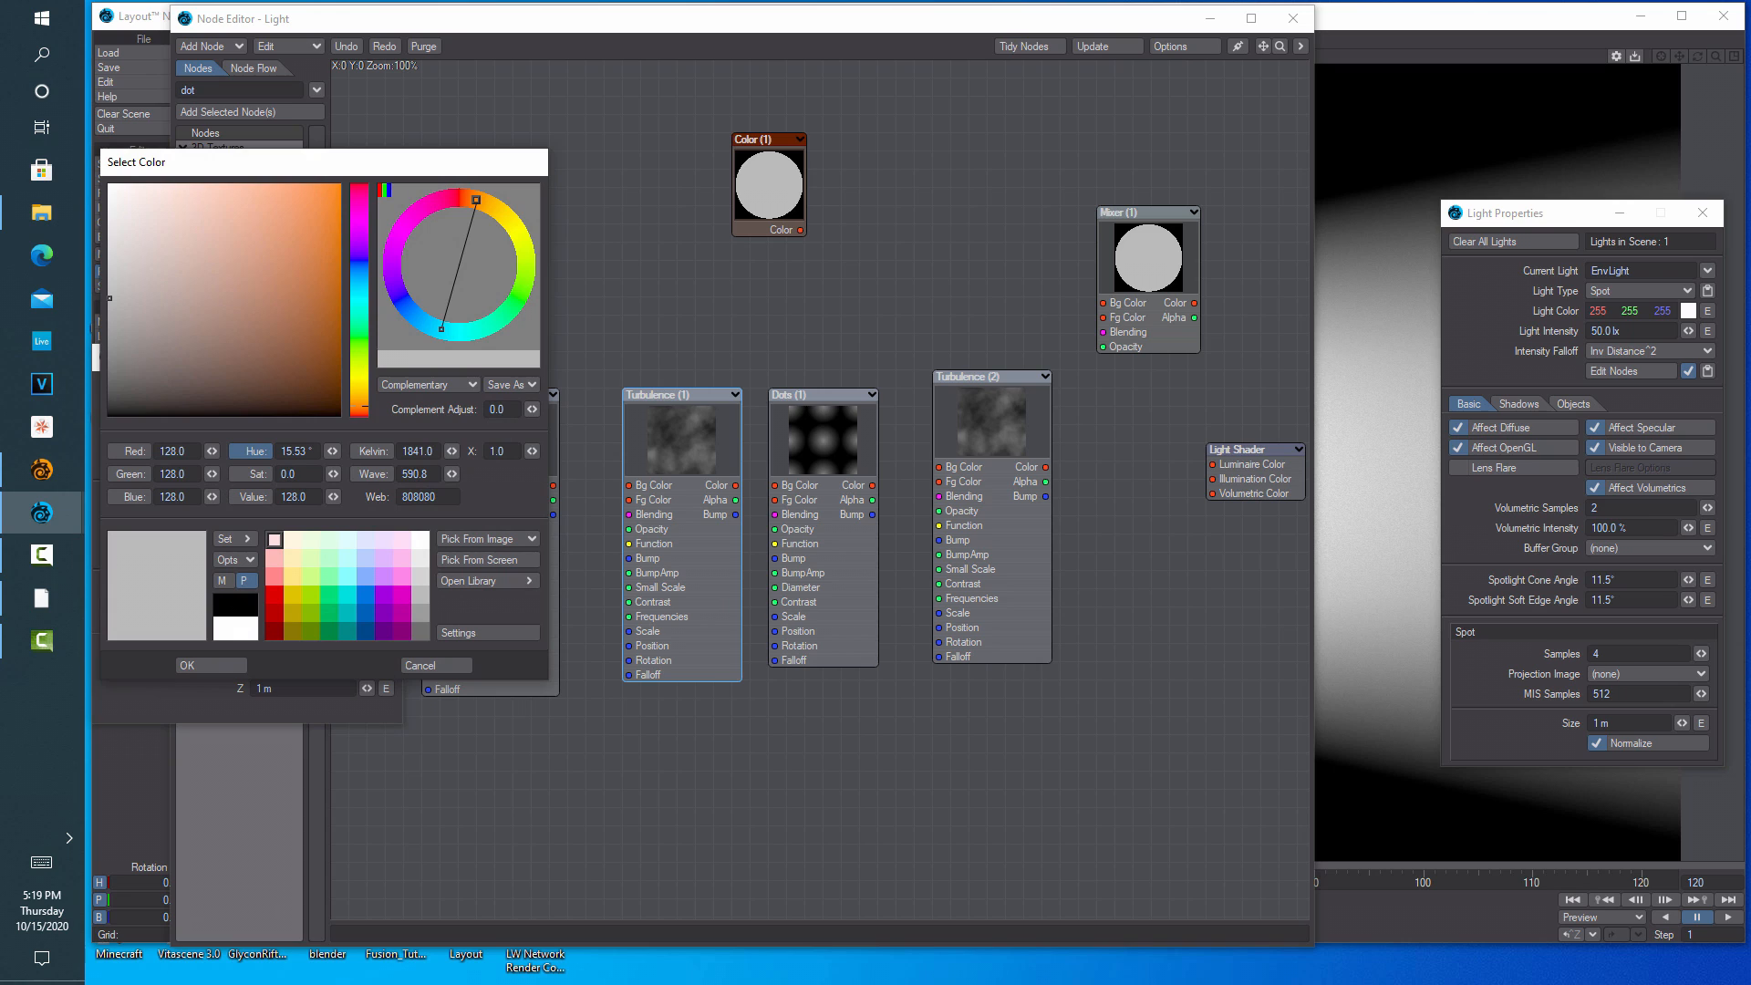
{"action": "double_click", "coordinate": [193, 451]}
{"action": "type", "text": "0"}
{"action": "key", "text": "Tab"}
{"action": "type", "text": "16"}
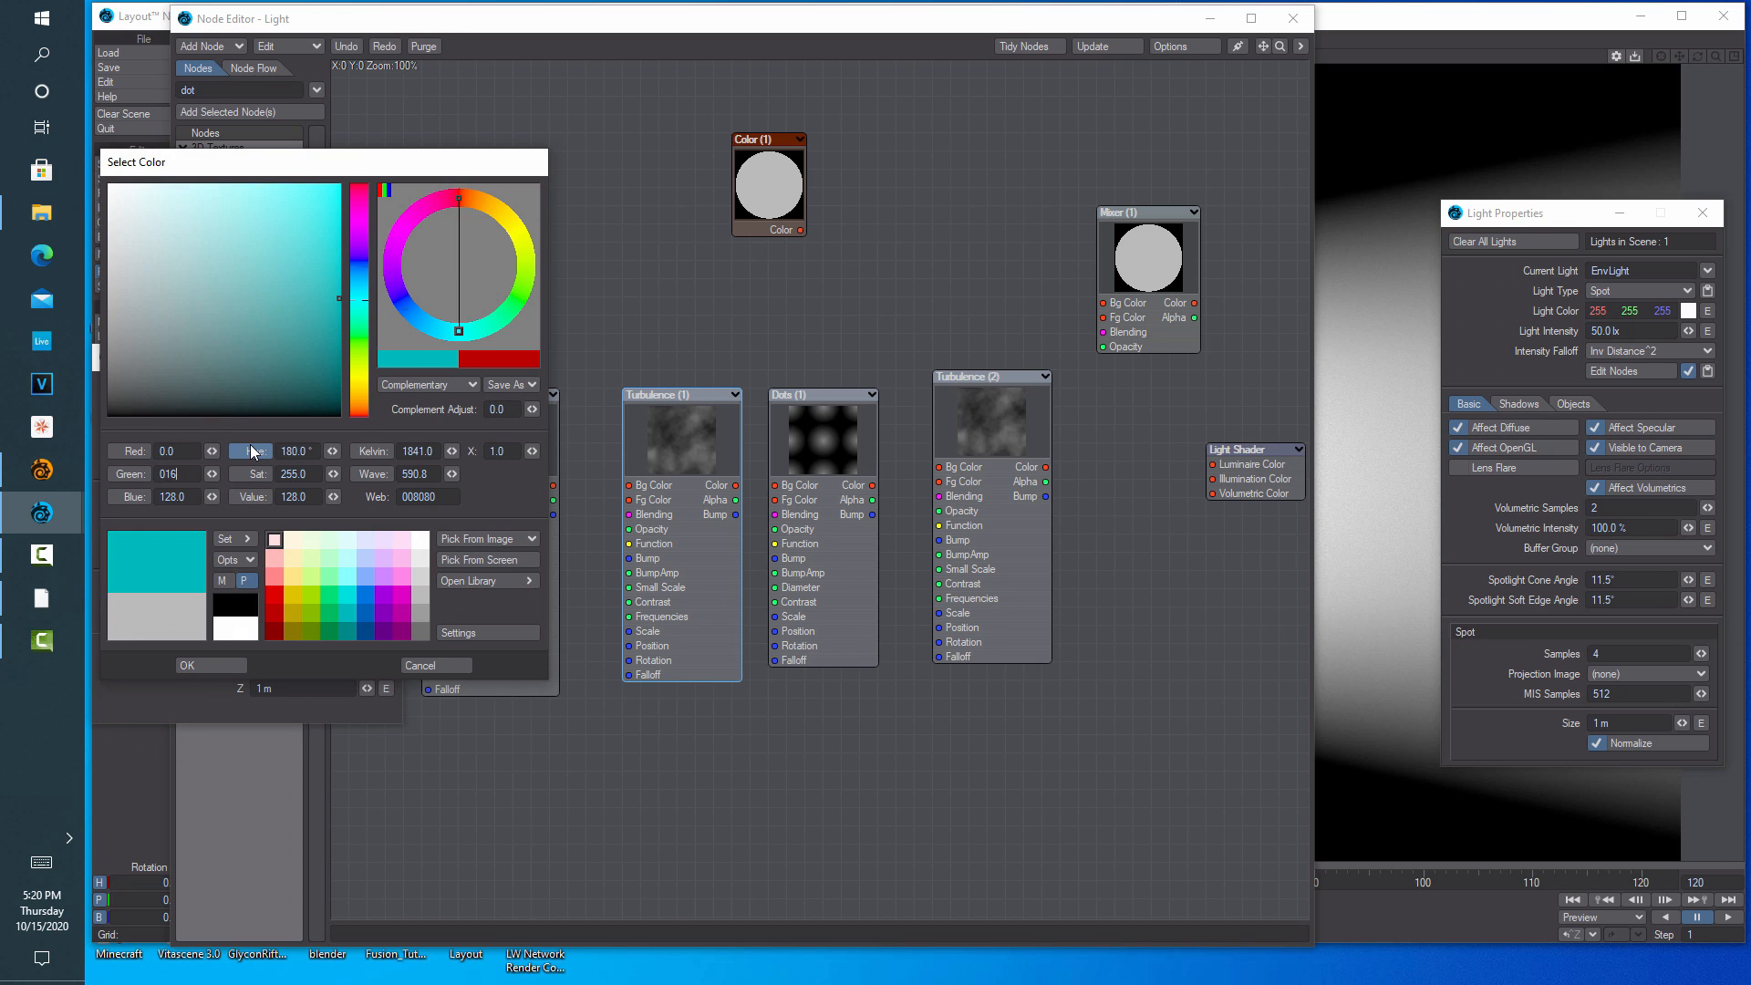
{"action": "key", "text": "Tab"}
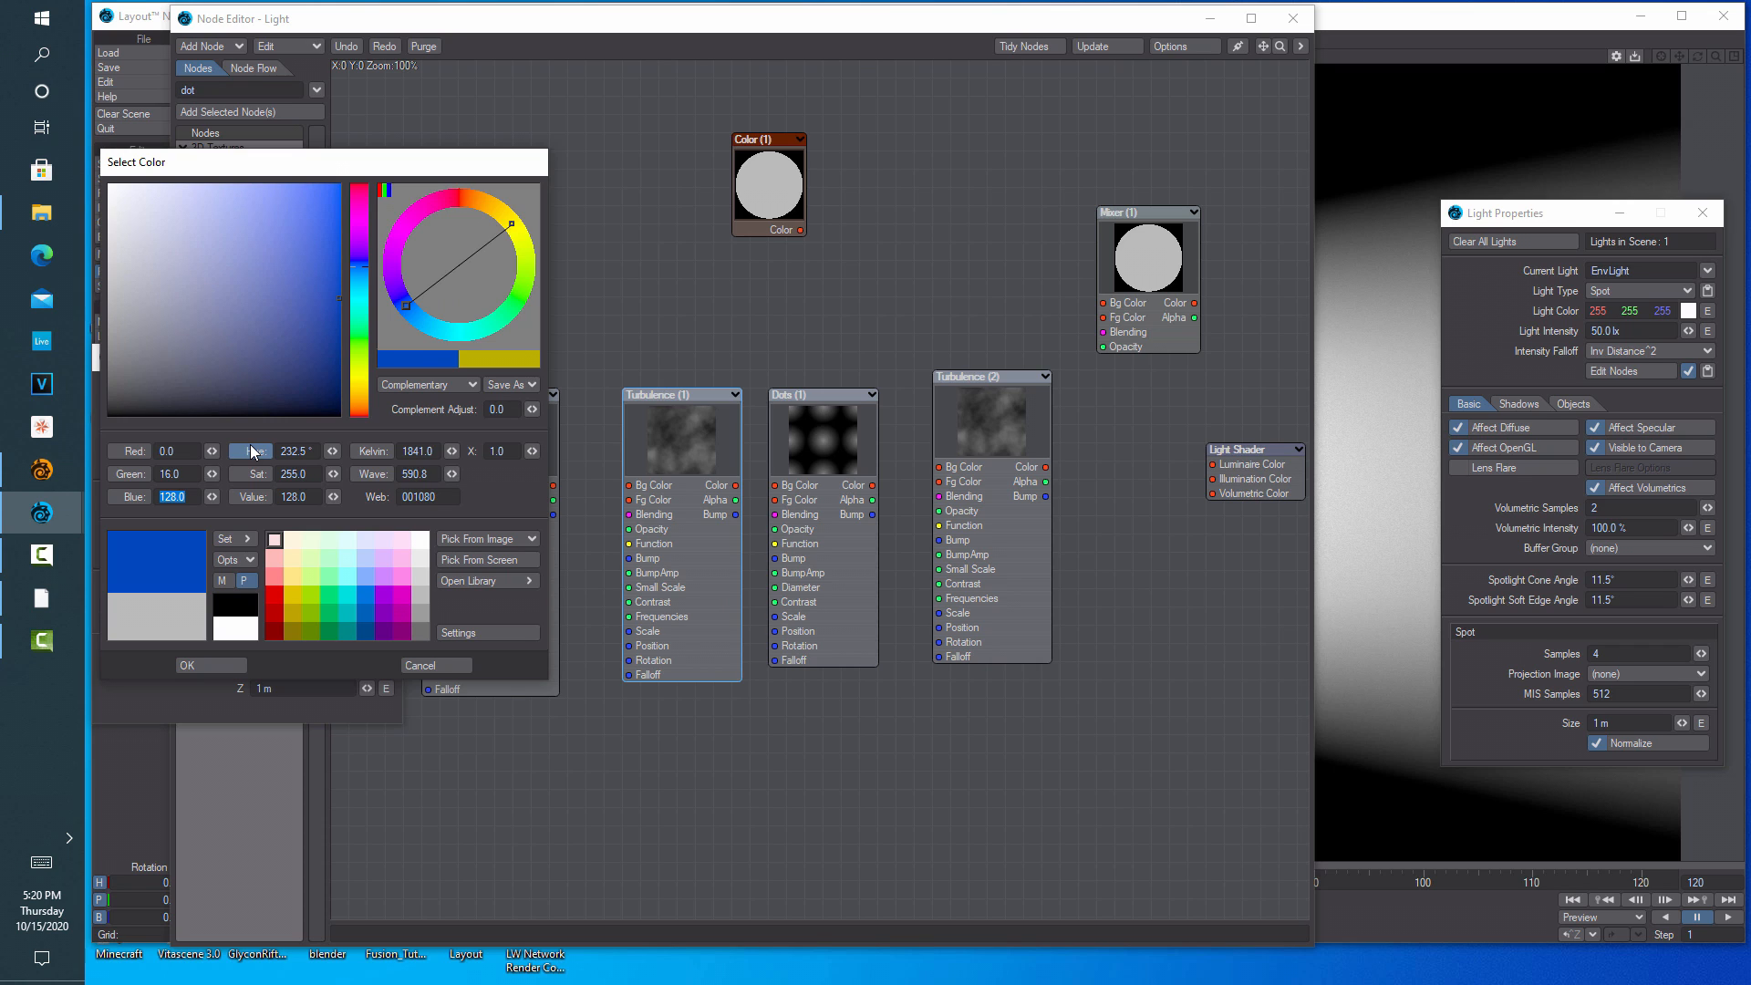
{"action": "type", "text": "64"}
{"action": "key", "text": "Tab"}
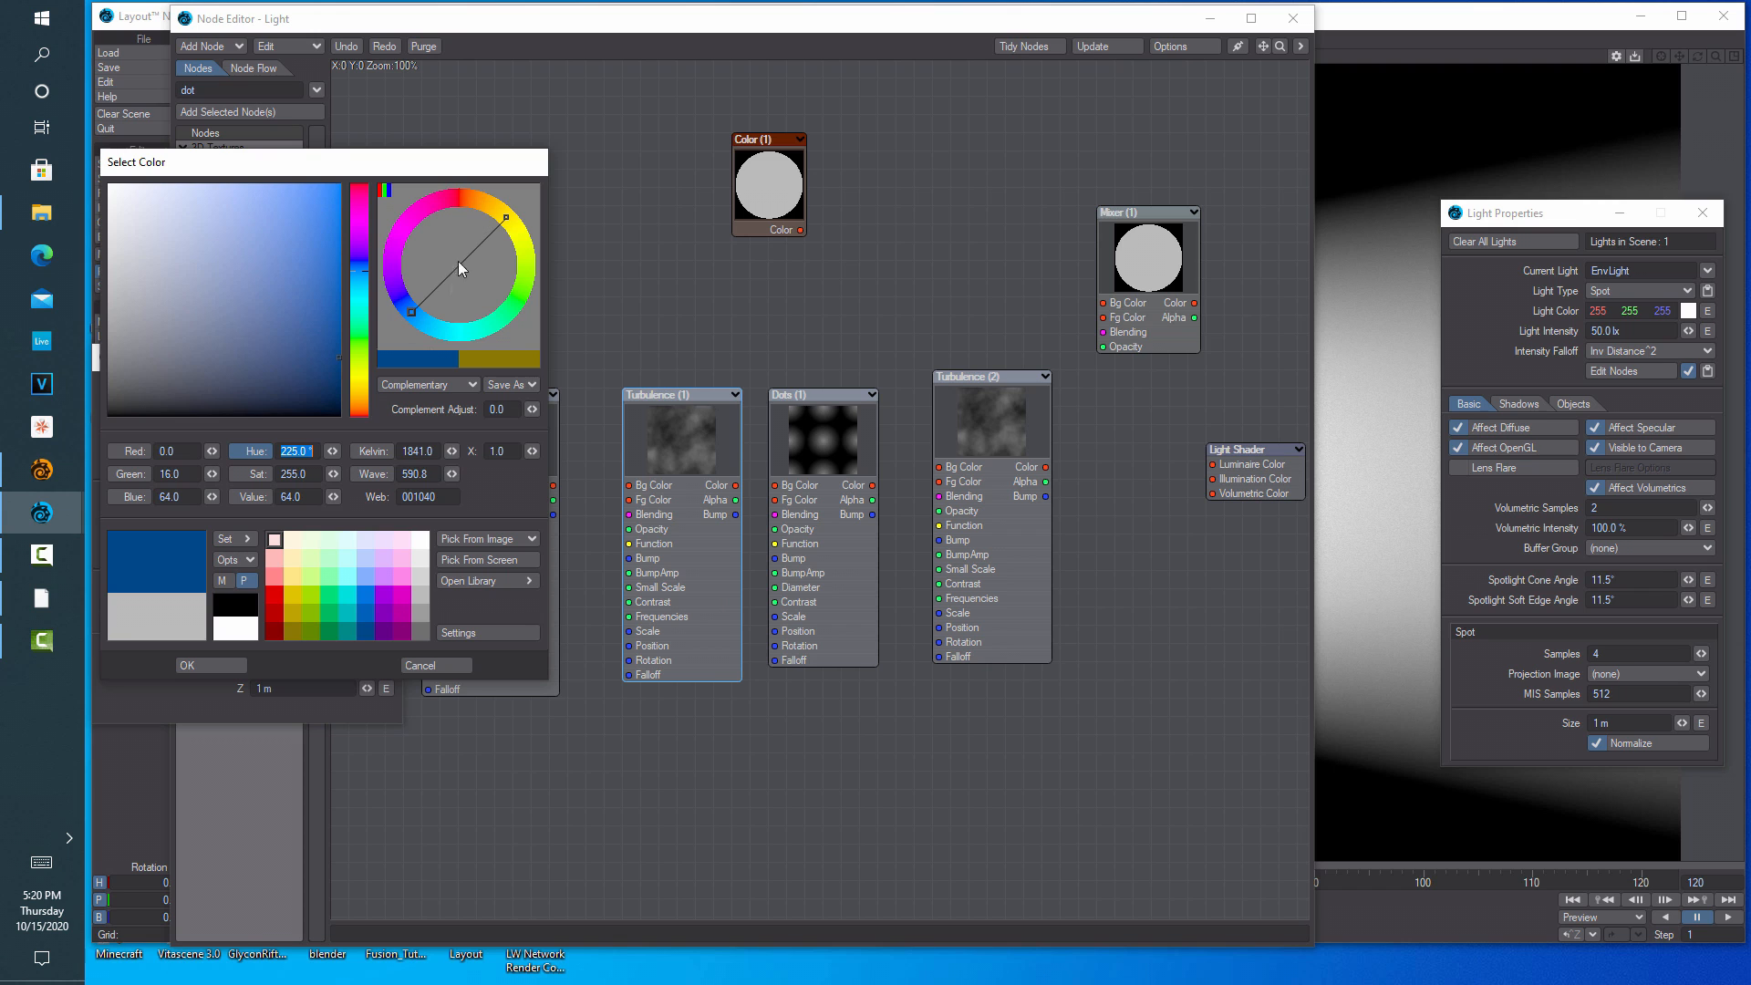
{"action": "left_click", "coordinate": [209, 664]}
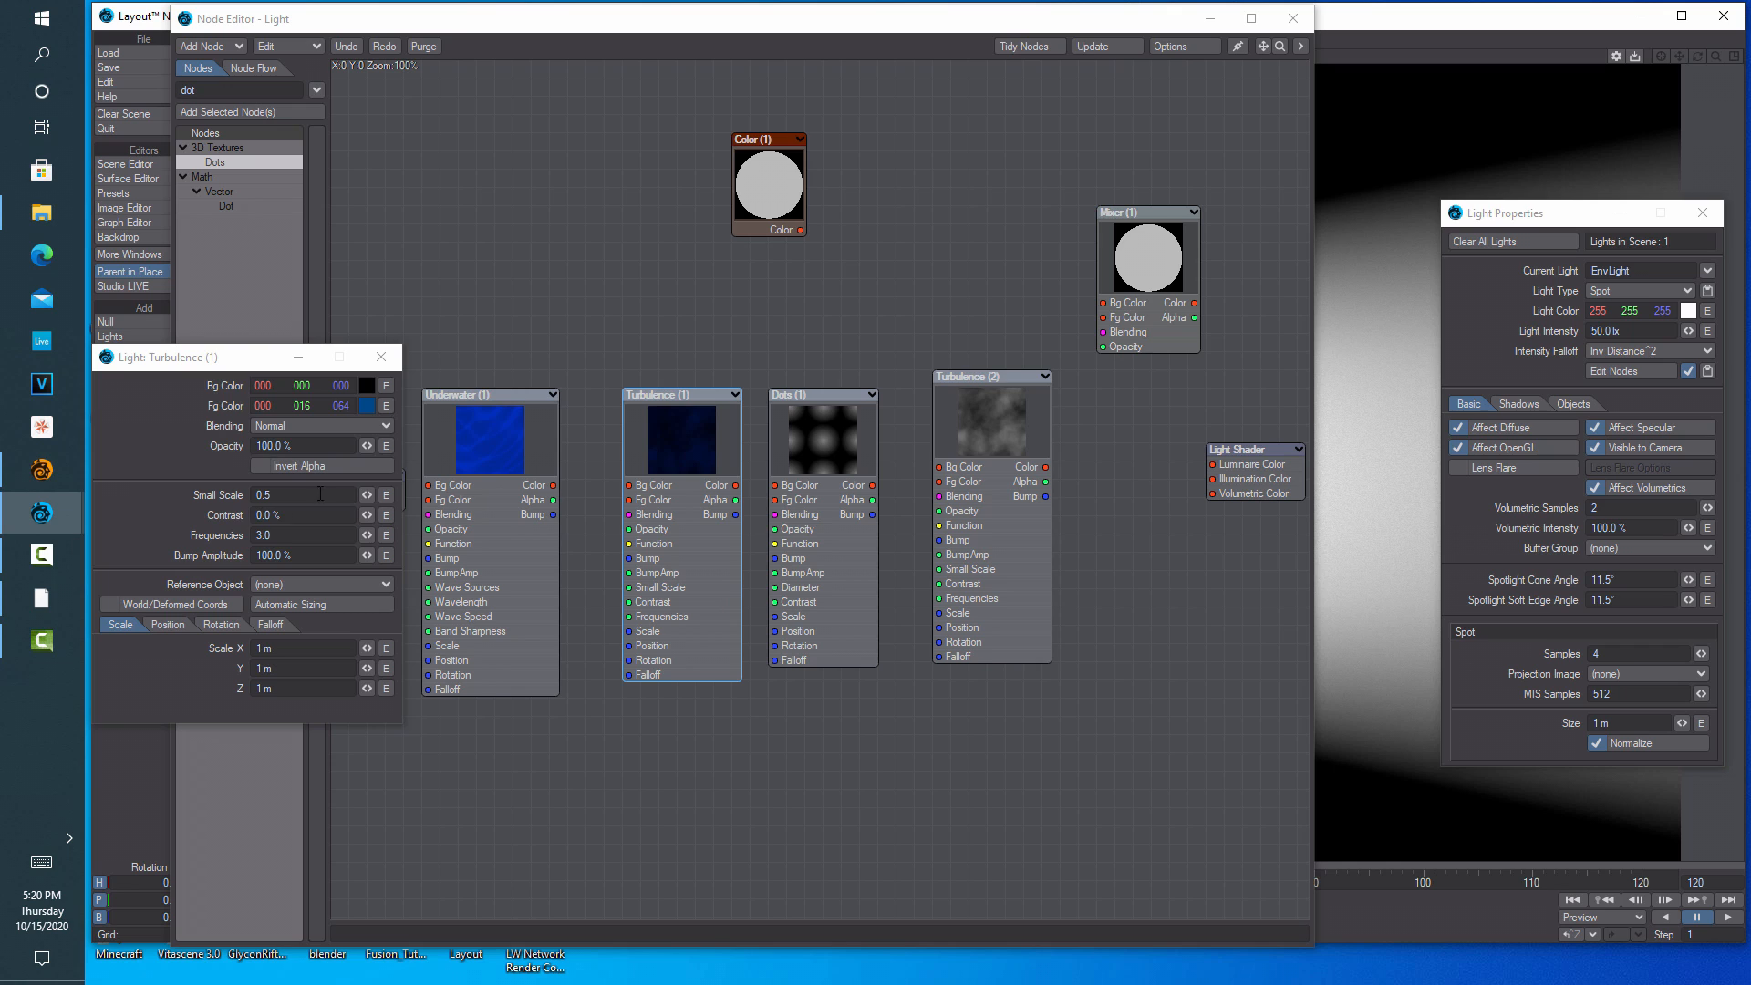
Set Turbulence (1) Small Scale 1.0, Contrast 100% and scale 500 mm × 500 mm × 2 m
{"action": "left_click", "coordinate": [296, 495]}
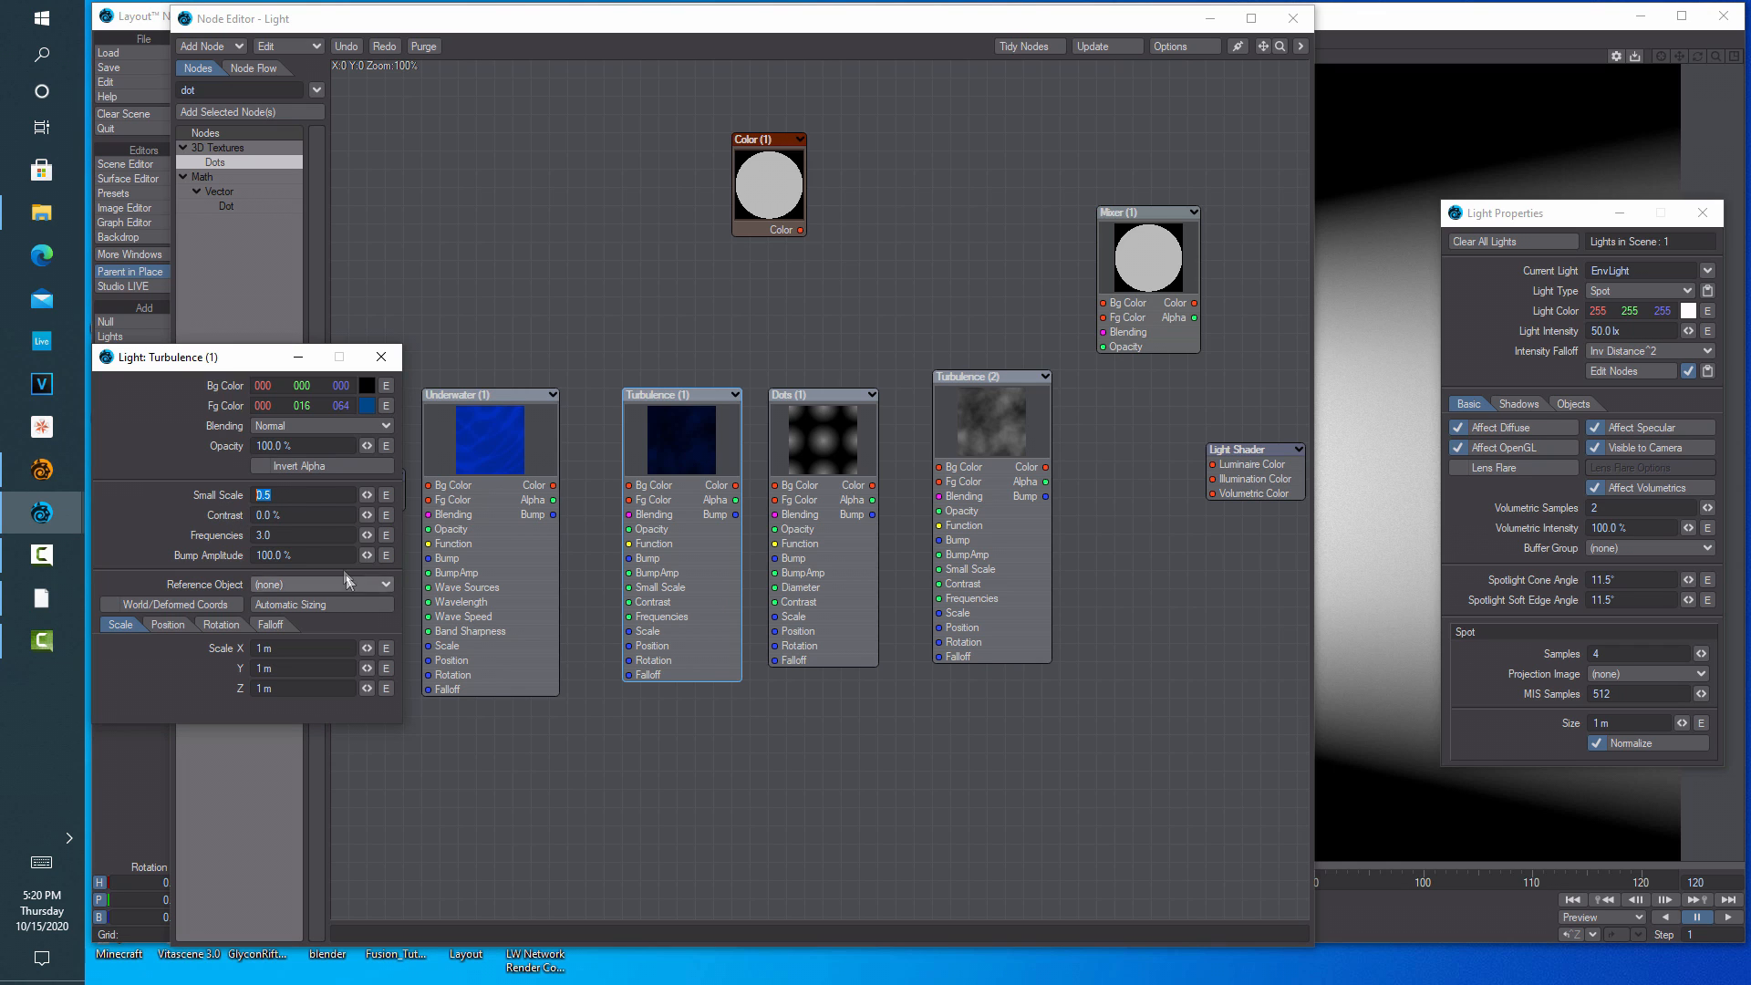
{"action": "key", "text": "Tab"}
{"action": "type", "text": "100"}
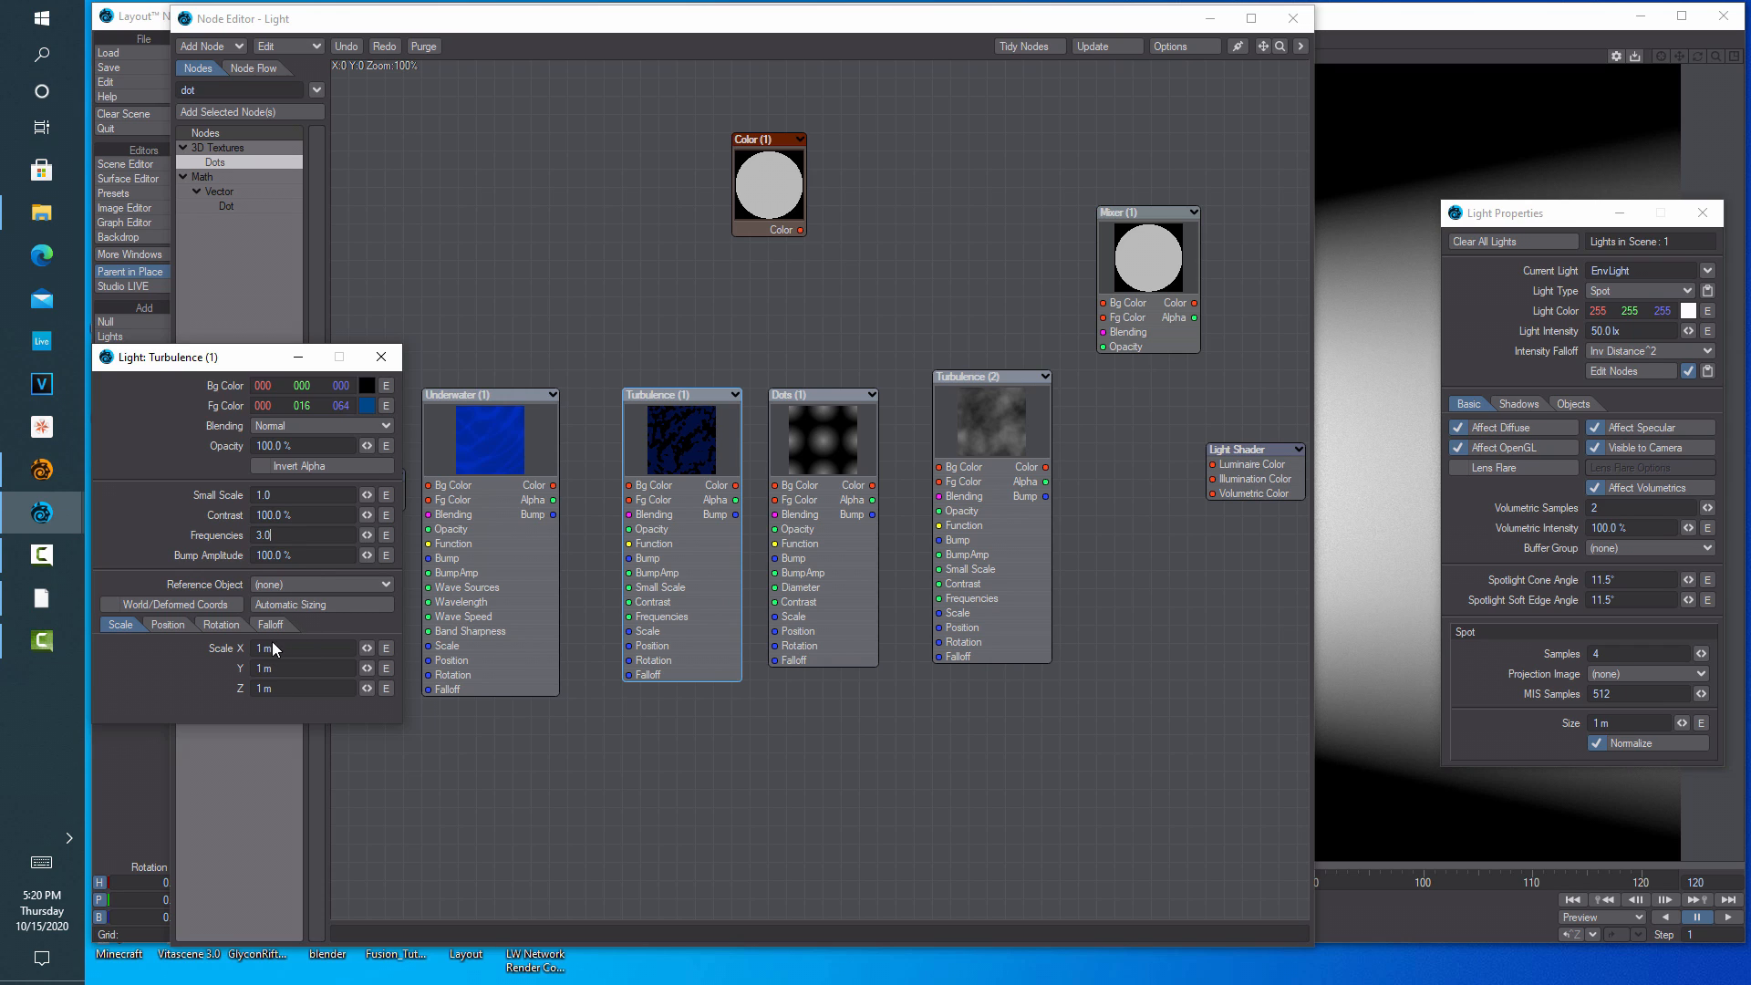
{"action": "left_click", "coordinate": [298, 648]}
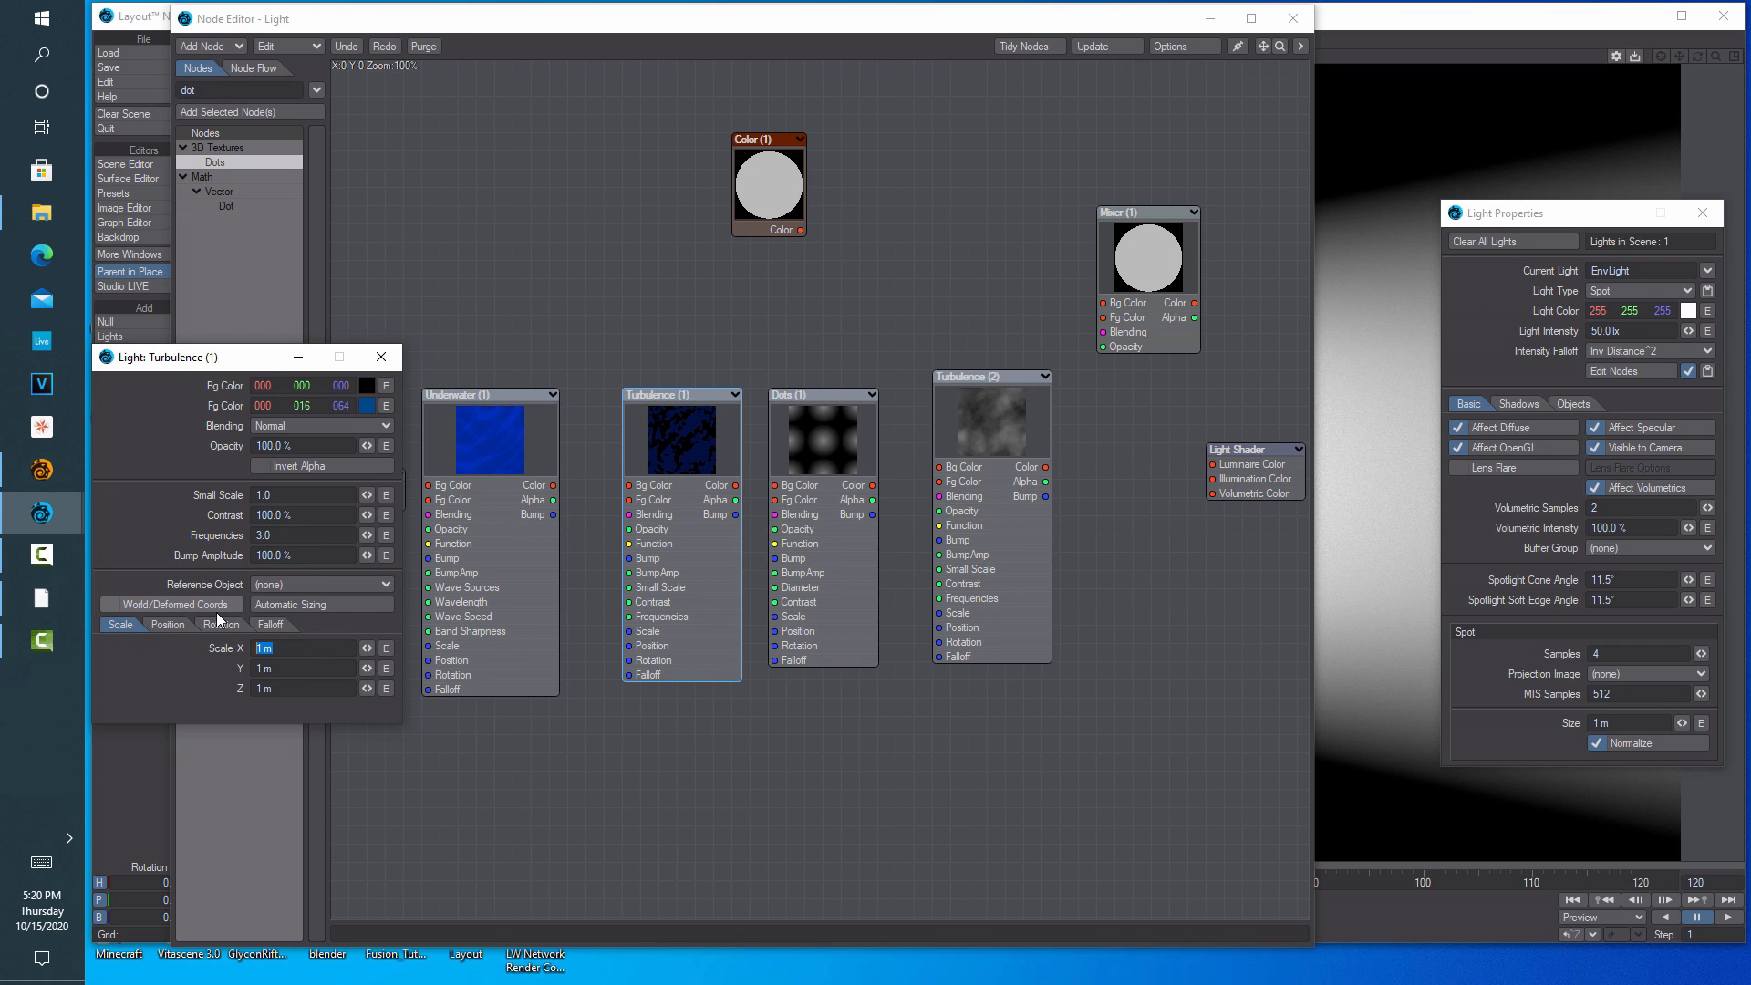
{"action": "type", "text": "500mm"}
{"action": "key", "text": "Return"}
{"action": "key", "text": "Tab"}
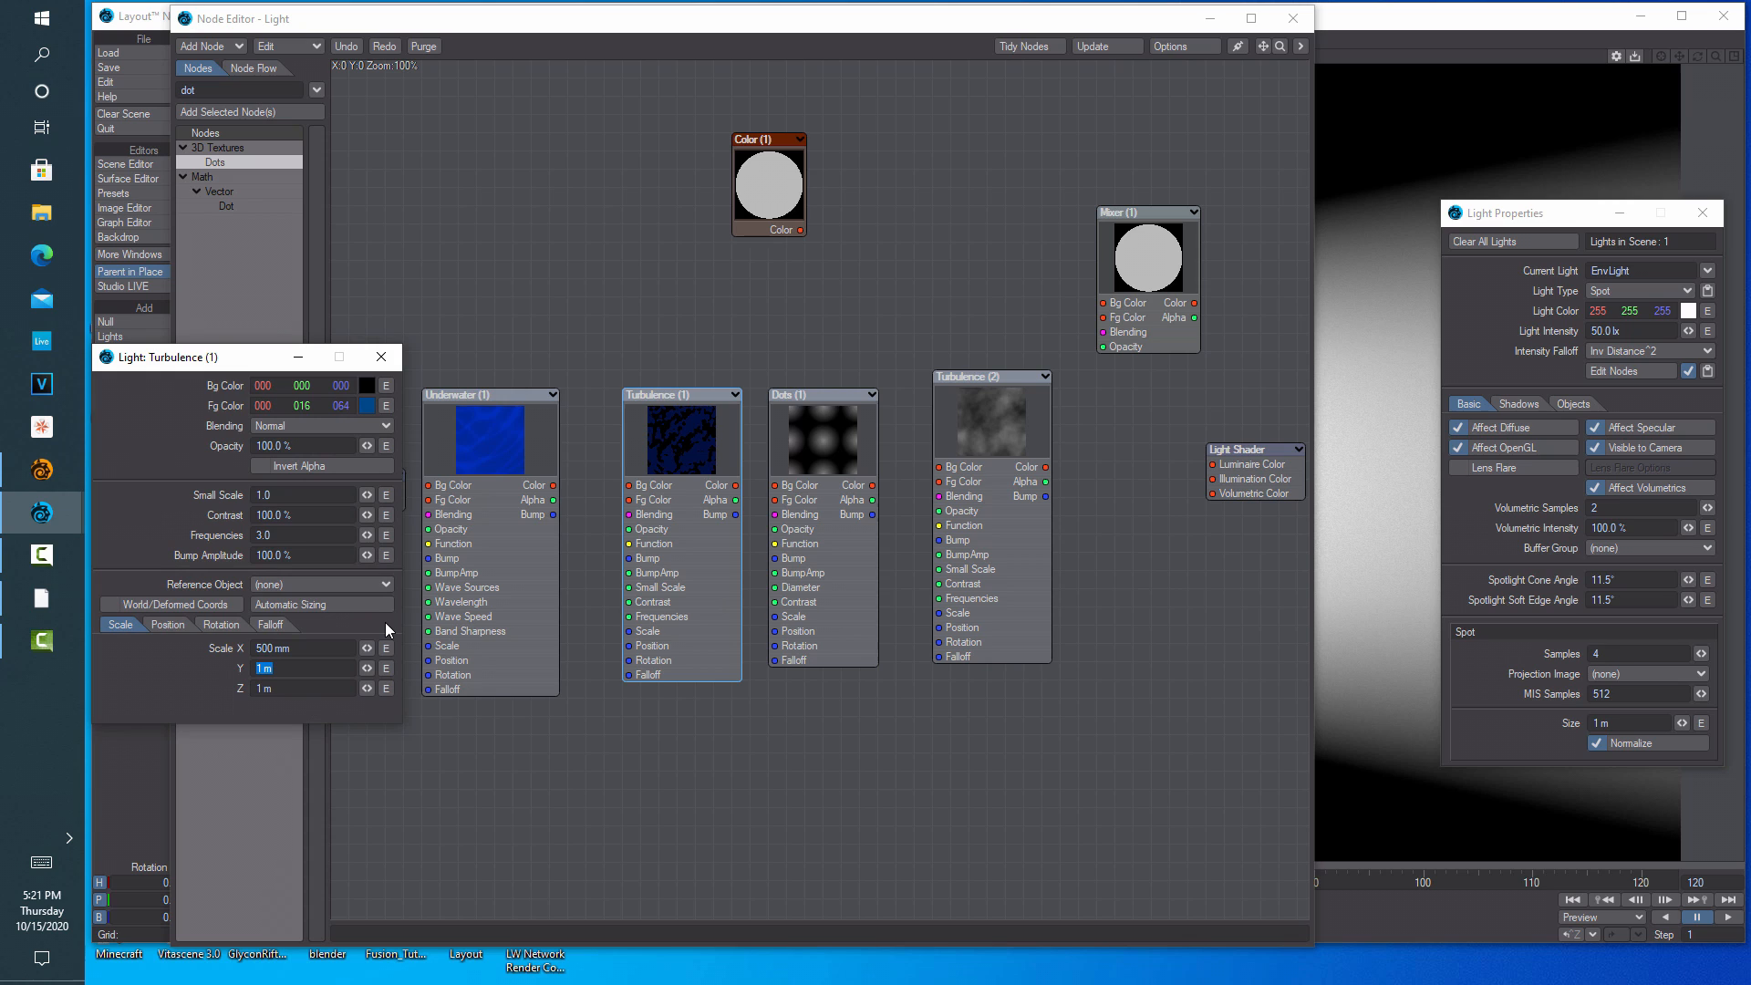
{"action": "key", "text": "BackSpace"}
{"action": "type", "text": "500mm"}
{"action": "key", "text": "Return"}
{"action": "left_click", "coordinate": [318, 689]}
{"action": "type", "text": "2"}
{"action": "left_click", "coordinate": [512, 718]}
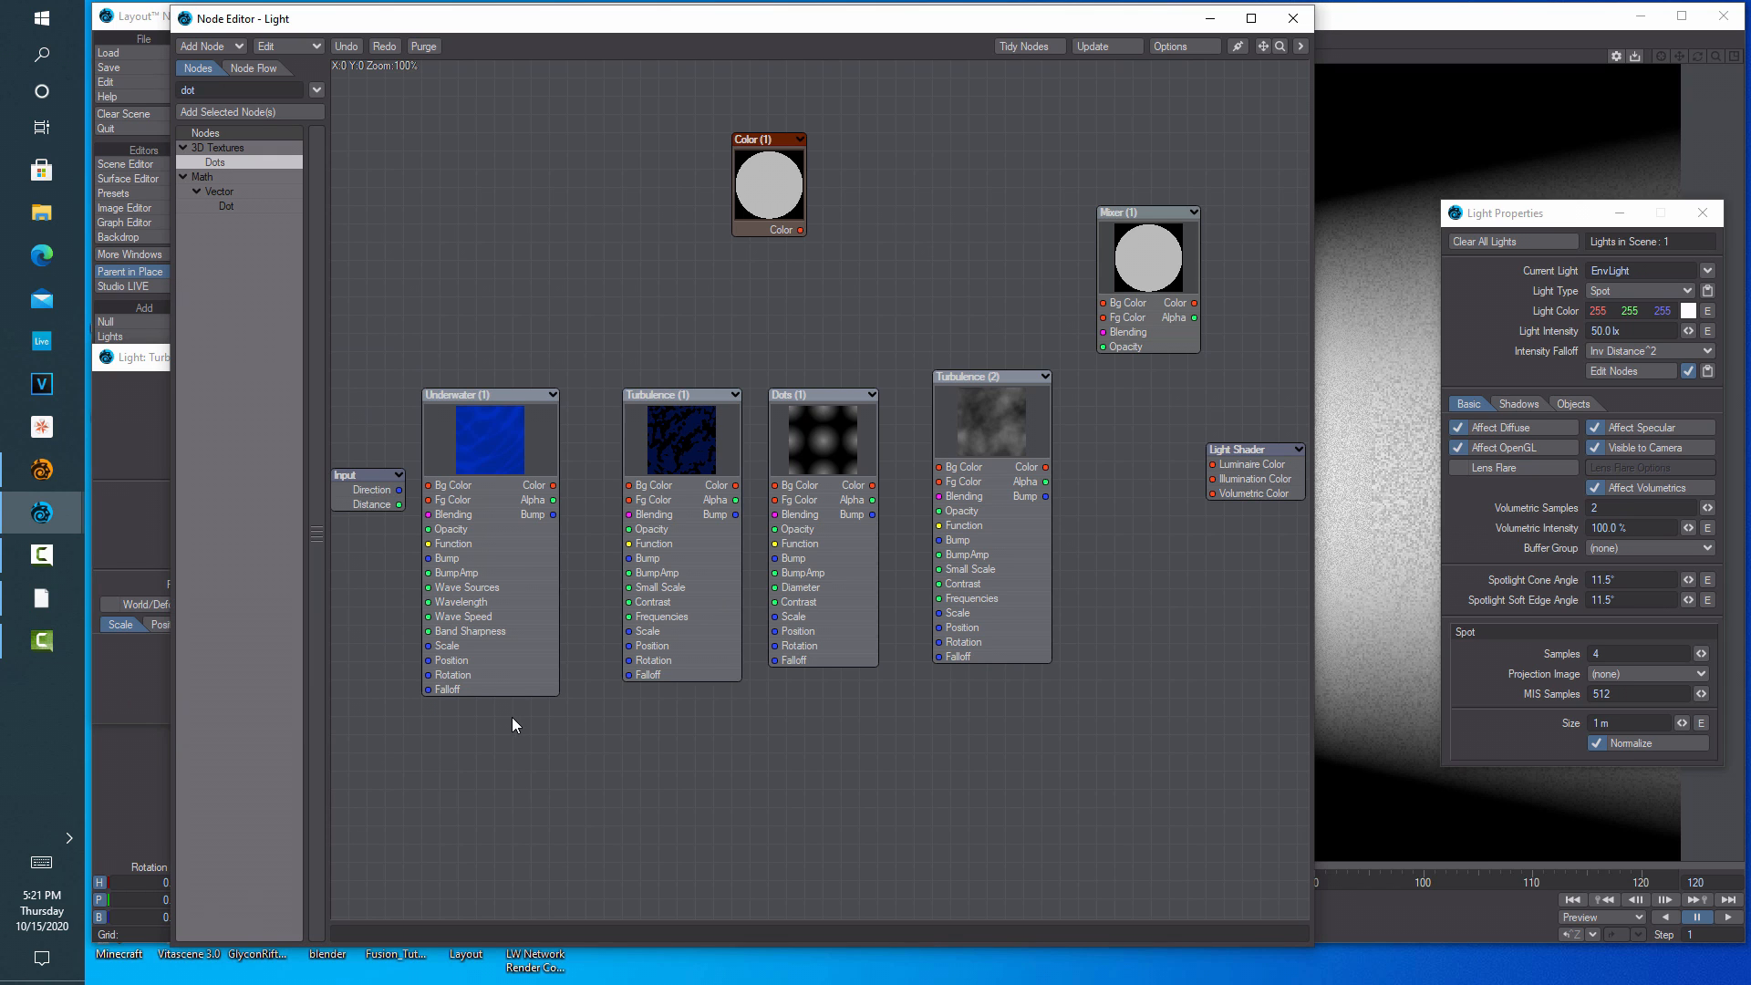
Envelope the Turbulence (1) position channels to edit them in the Graph Editor
{"action": "double_click", "coordinate": [685, 460]}
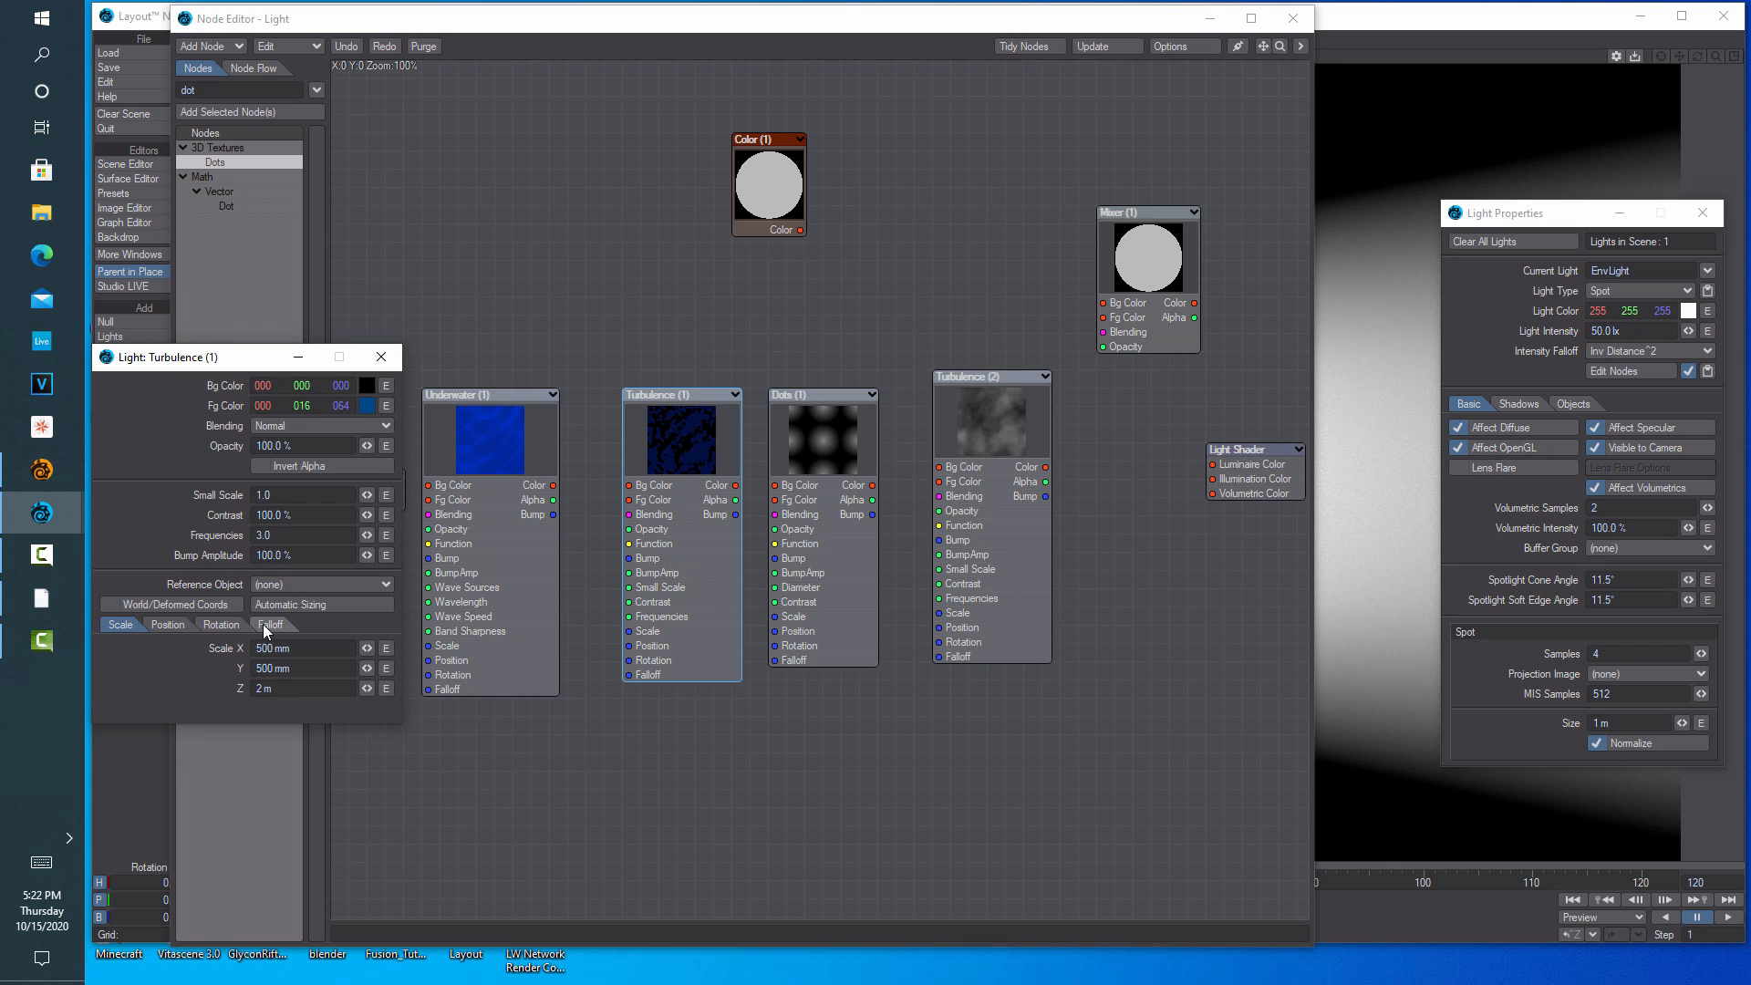
{"action": "left_click", "coordinate": [170, 625]}
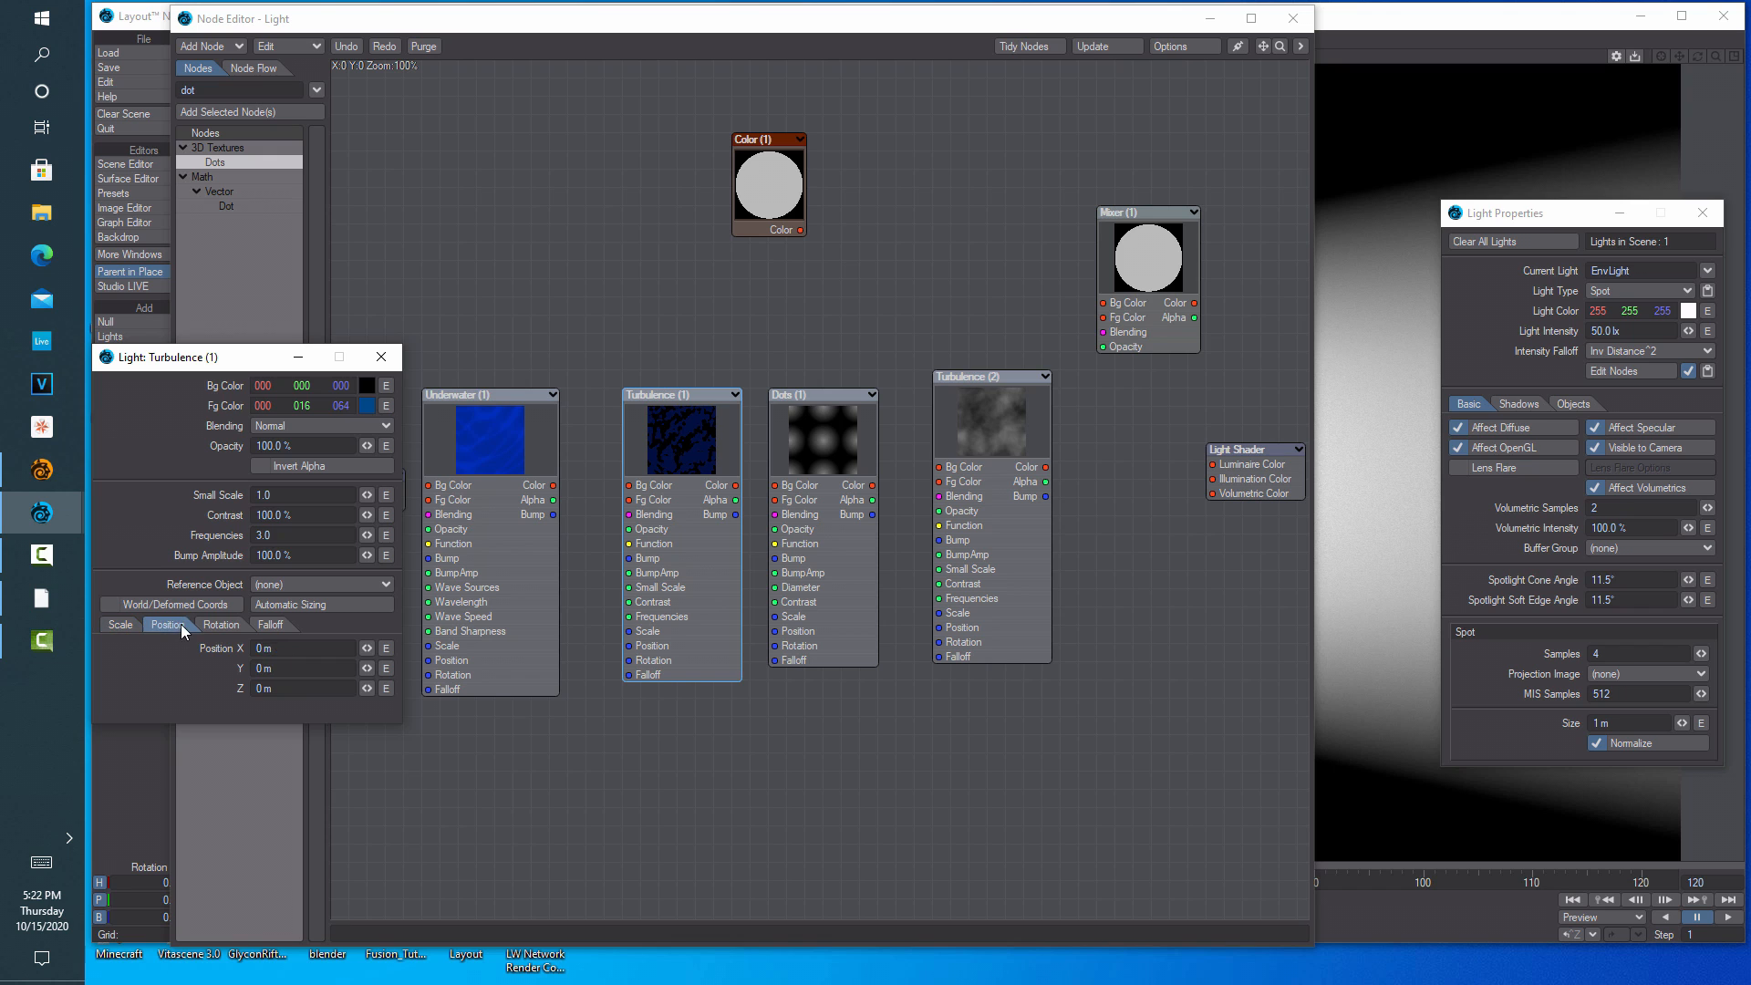
{"action": "left_click", "coordinate": [385, 688]}
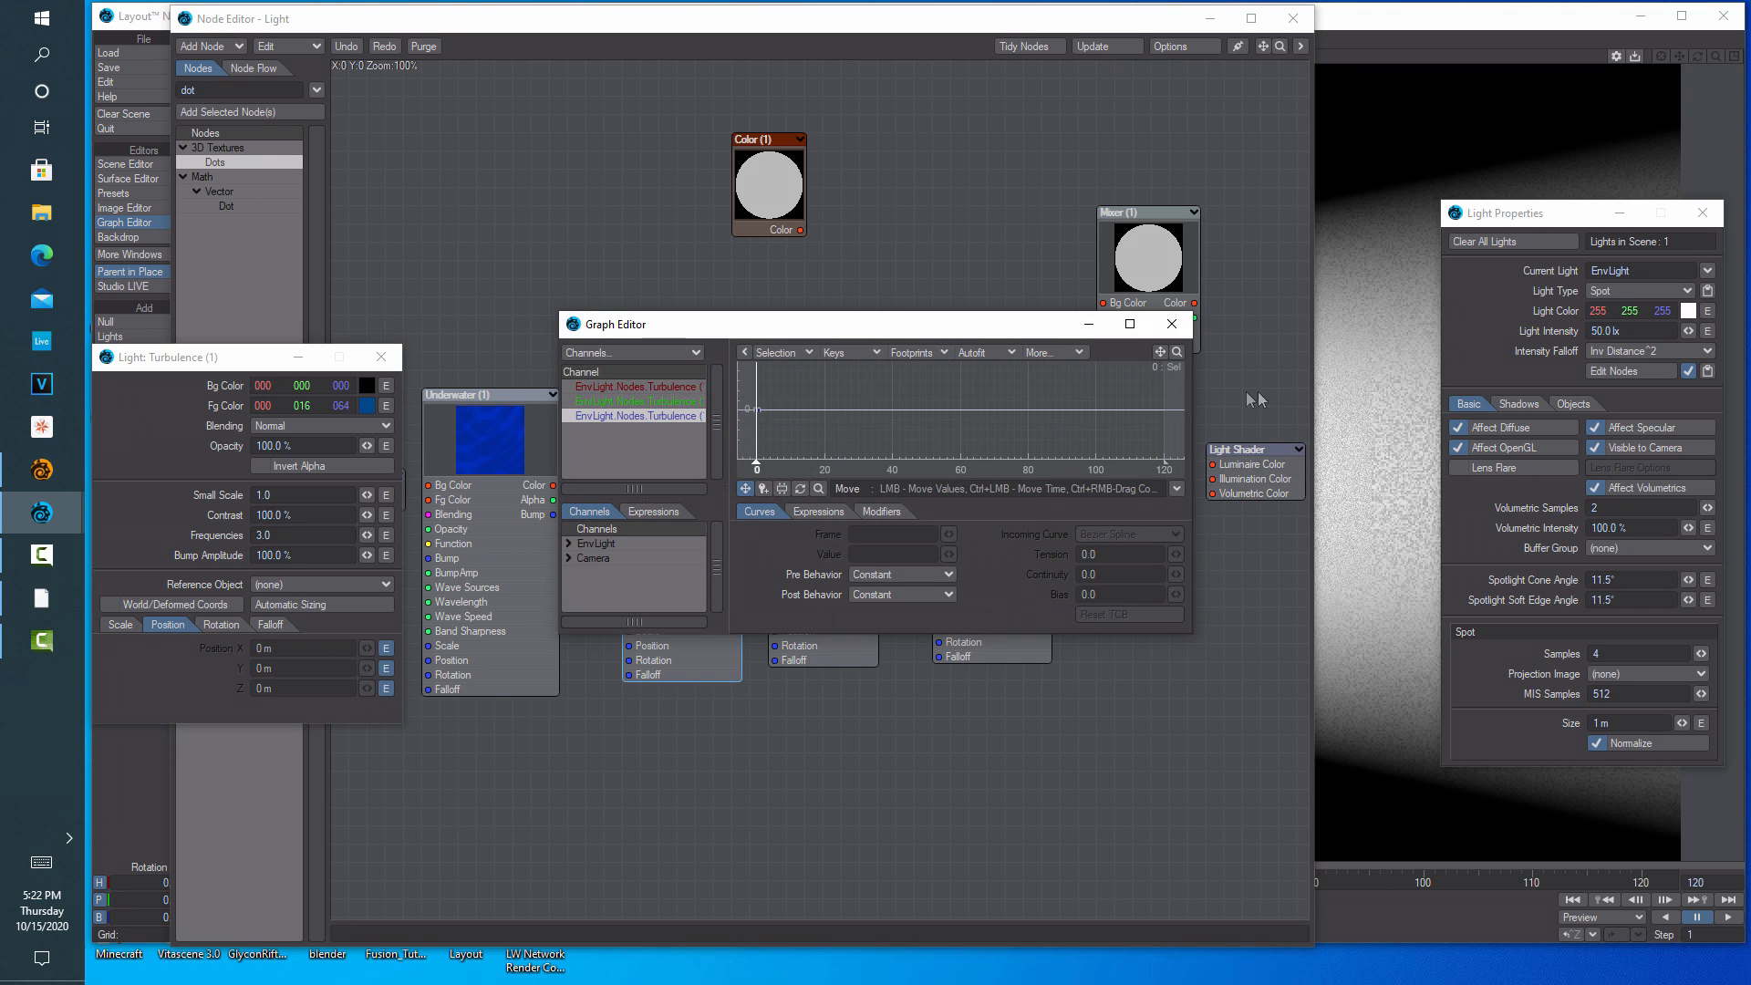
Key Turbulence (1)'s position near 1 m at frame 120 with tension 1.0, then close its panel
{"action": "left_click", "coordinate": [1129, 324]}
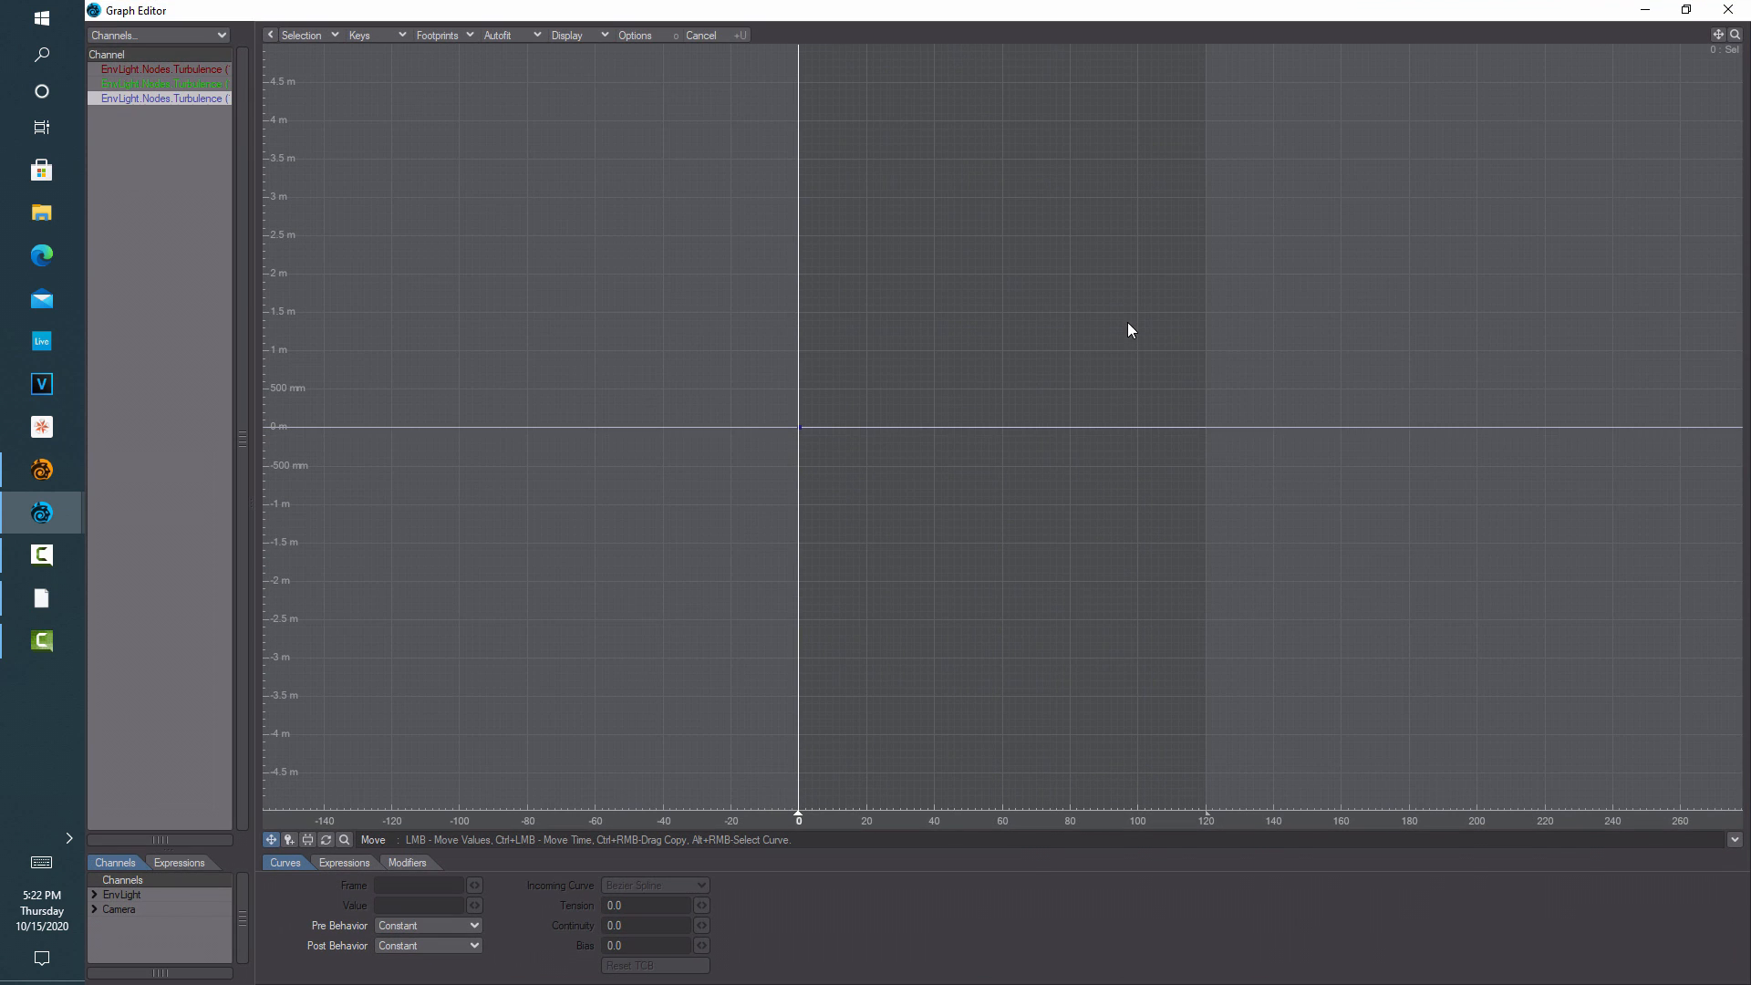
{"action": "key", "text": "a"}
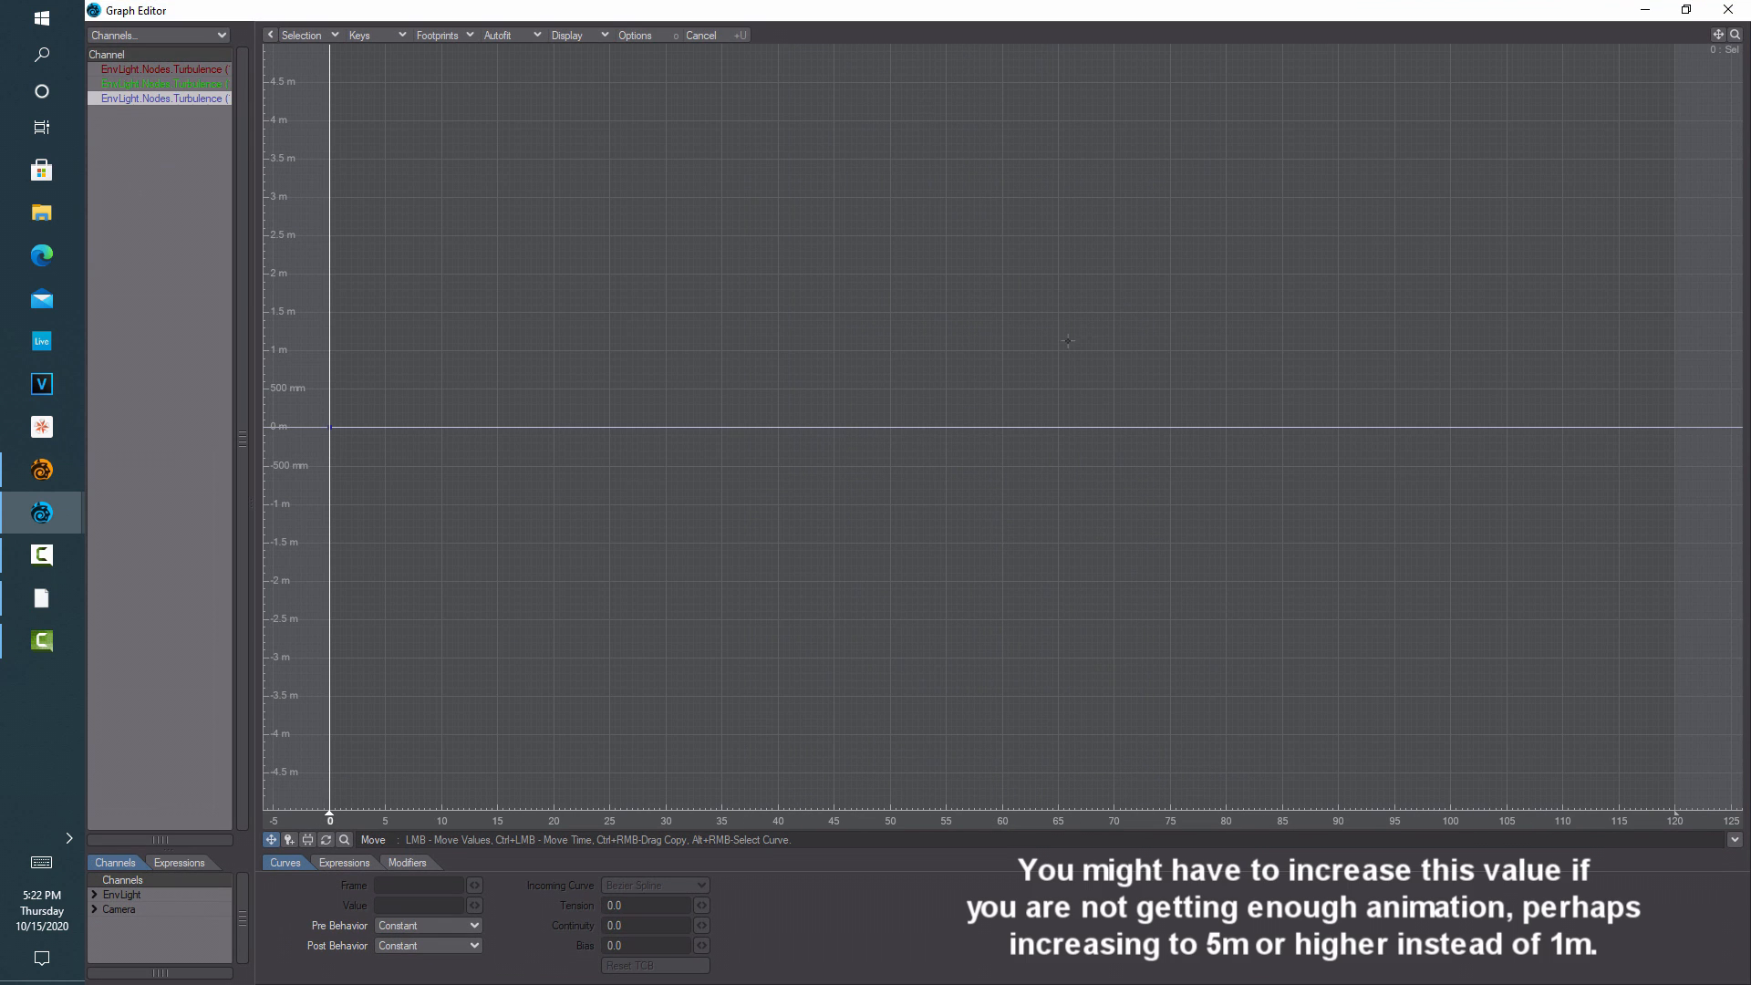
{"action": "left_click", "coordinate": [289, 840]}
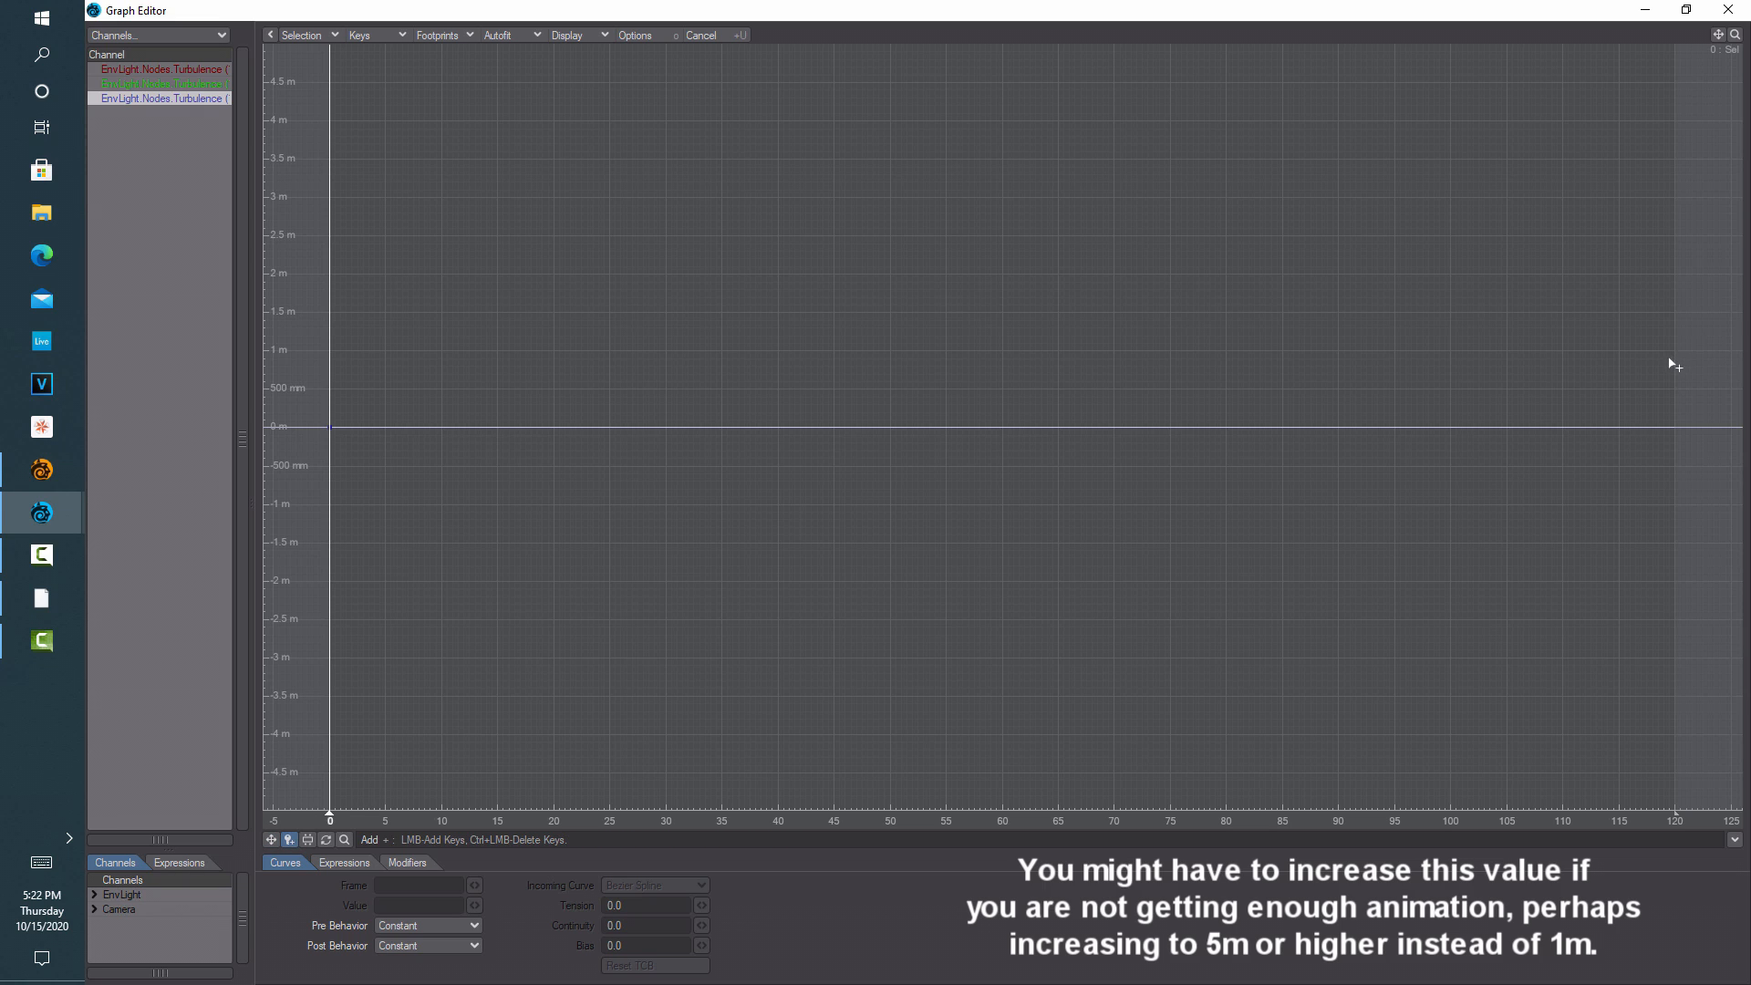
{"action": "left_click", "coordinate": [1675, 352]}
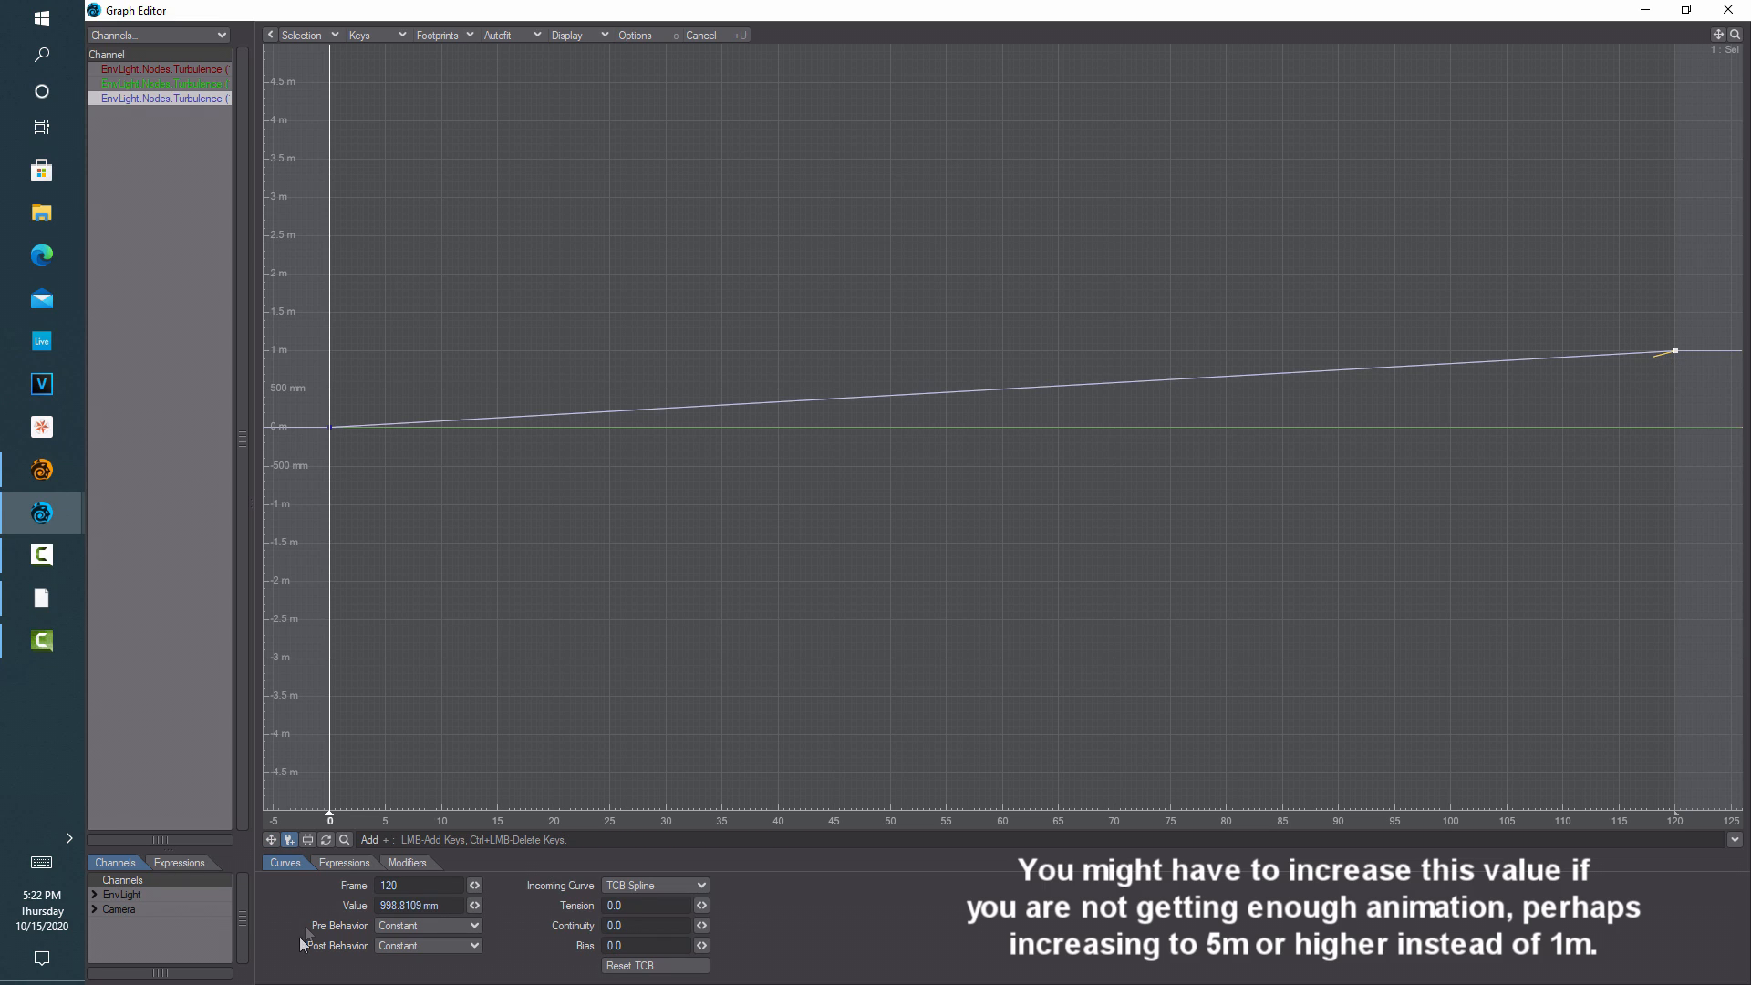
{"action": "left_click_drag", "start_coordinate": [701, 912], "coordinate": [703, 912]}
{"action": "left_click", "coordinate": [1733, 8]}
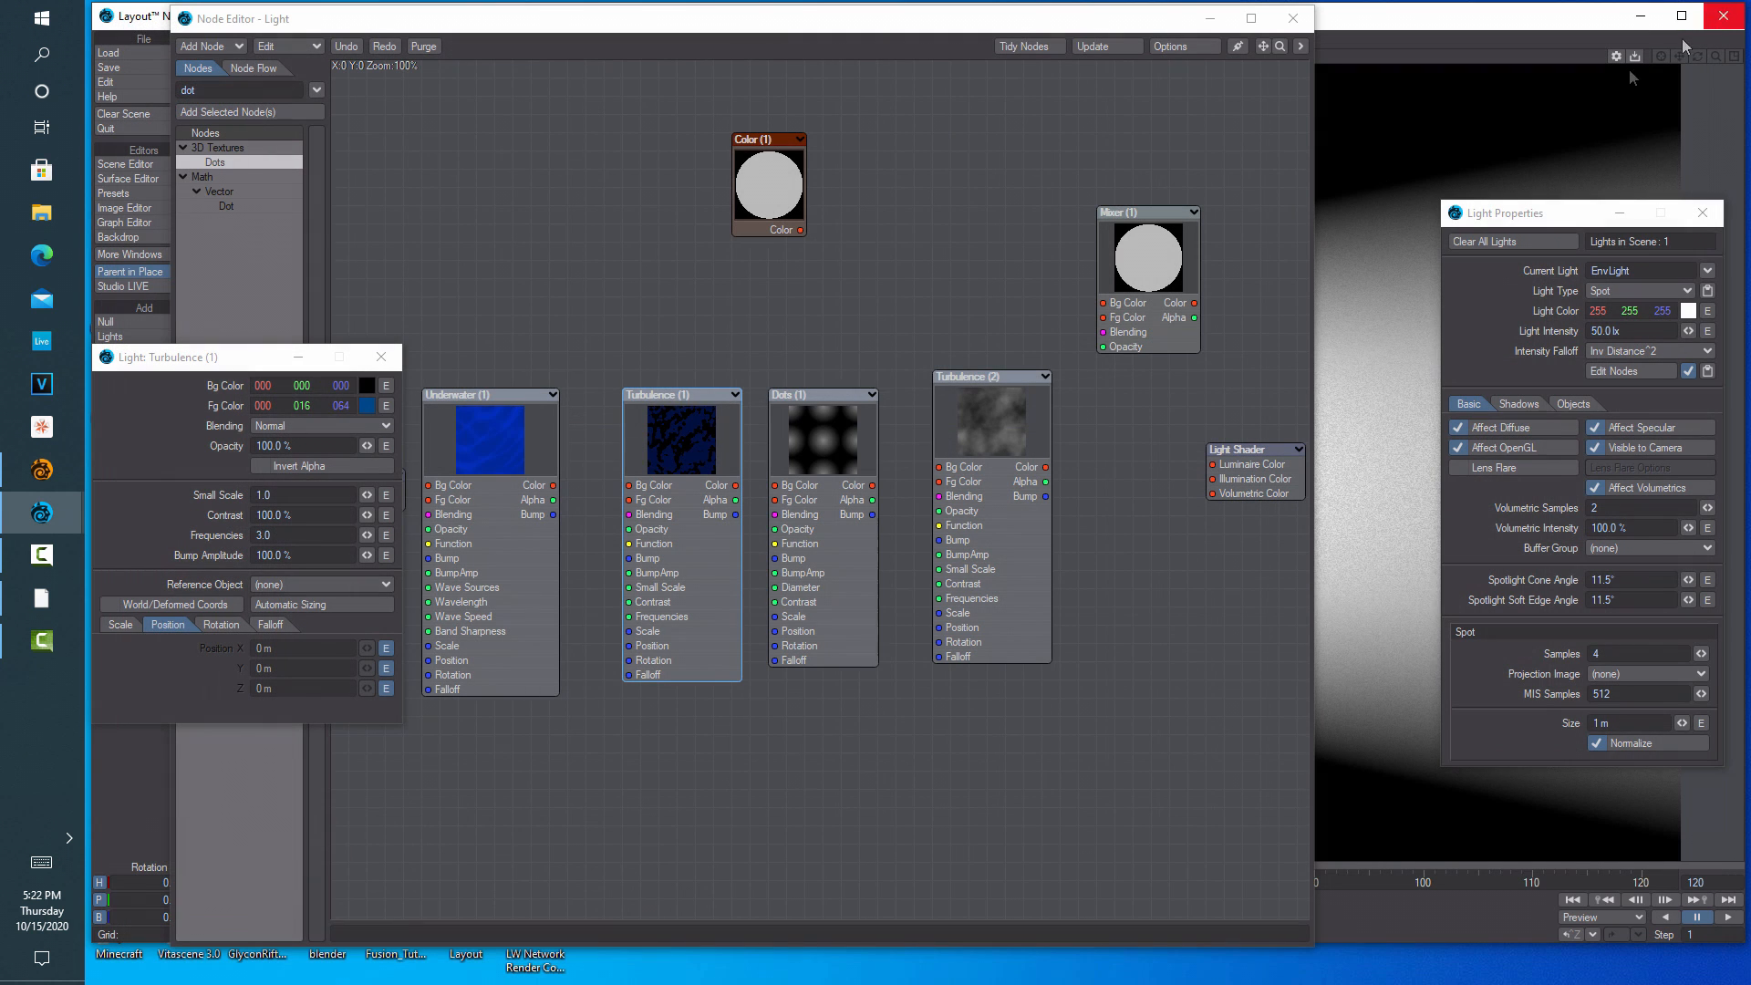
{"action": "left_click", "coordinate": [120, 626]}
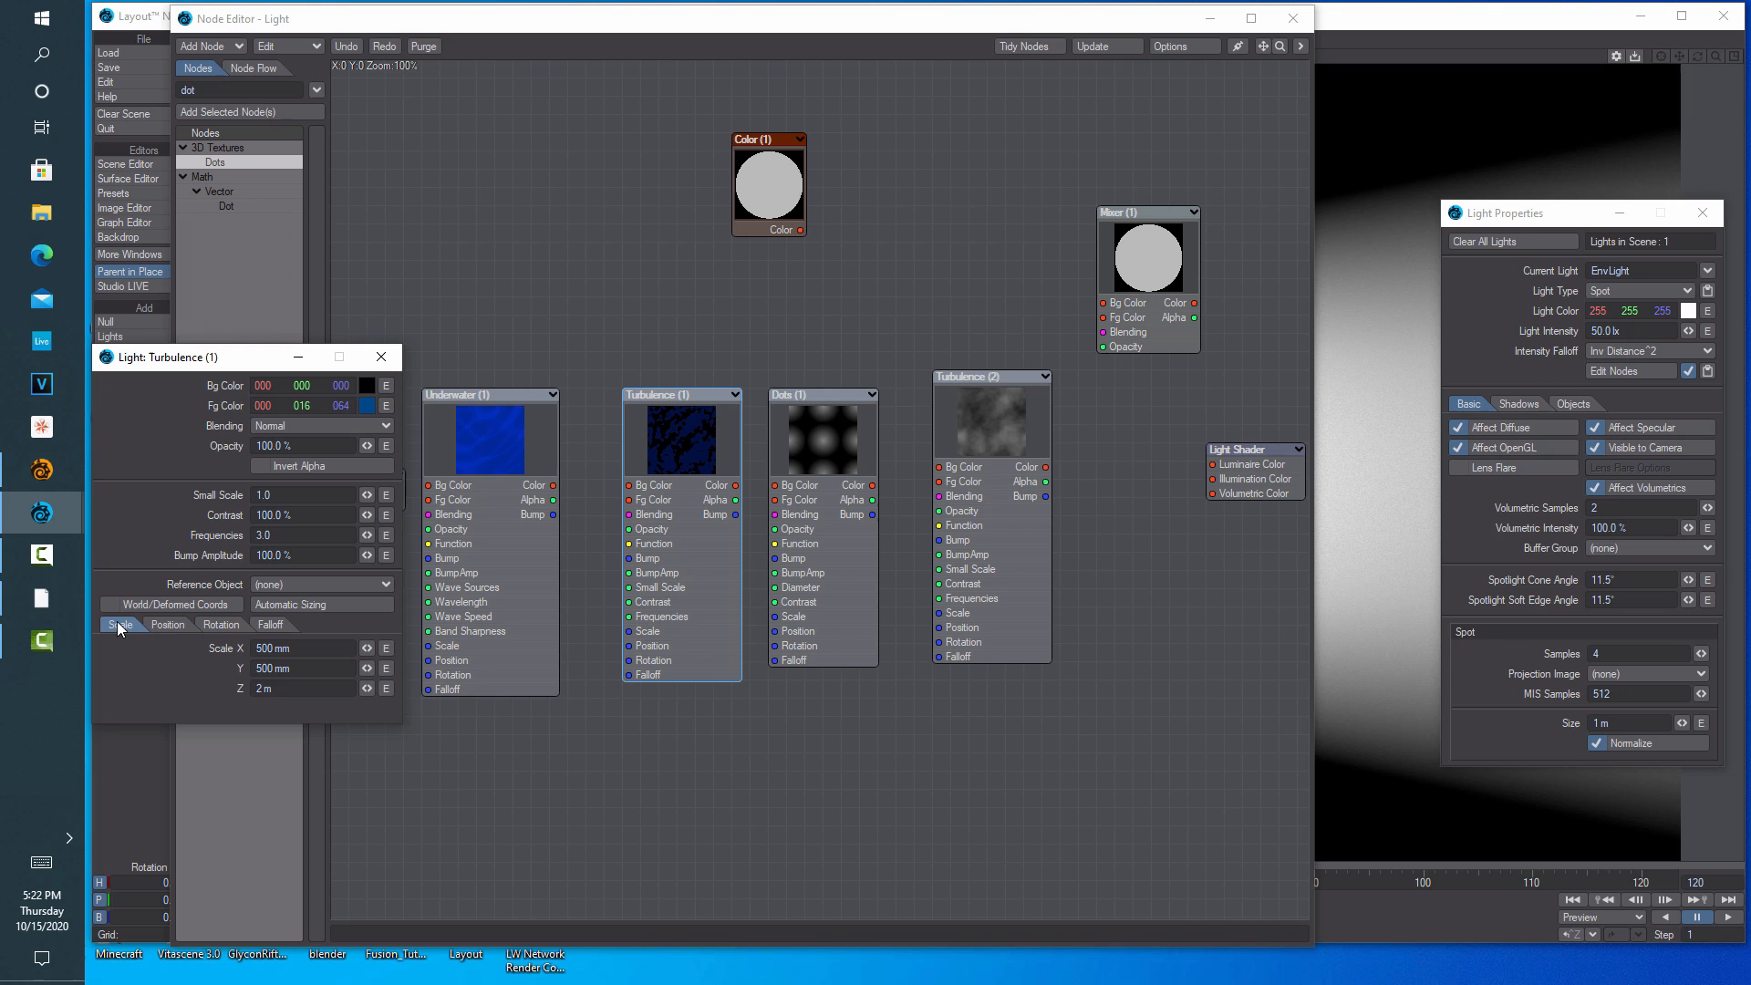
{"action": "left_click", "coordinate": [160, 623]}
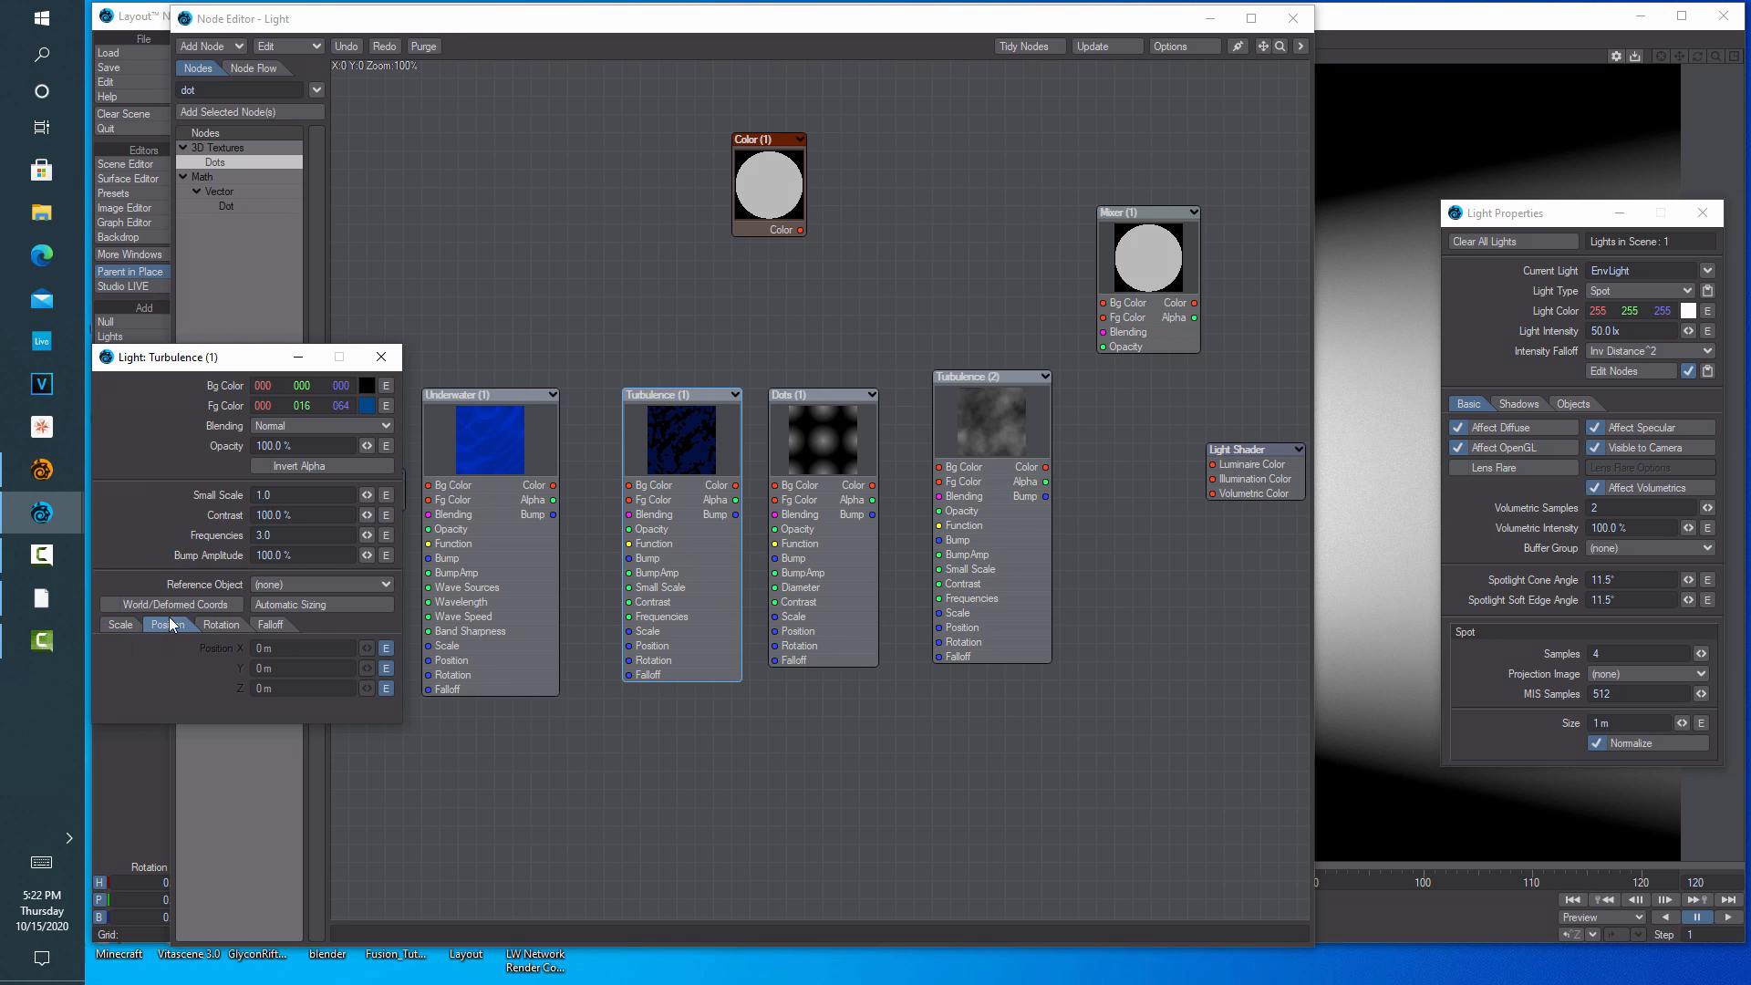
{"action": "left_click", "coordinate": [381, 356]}
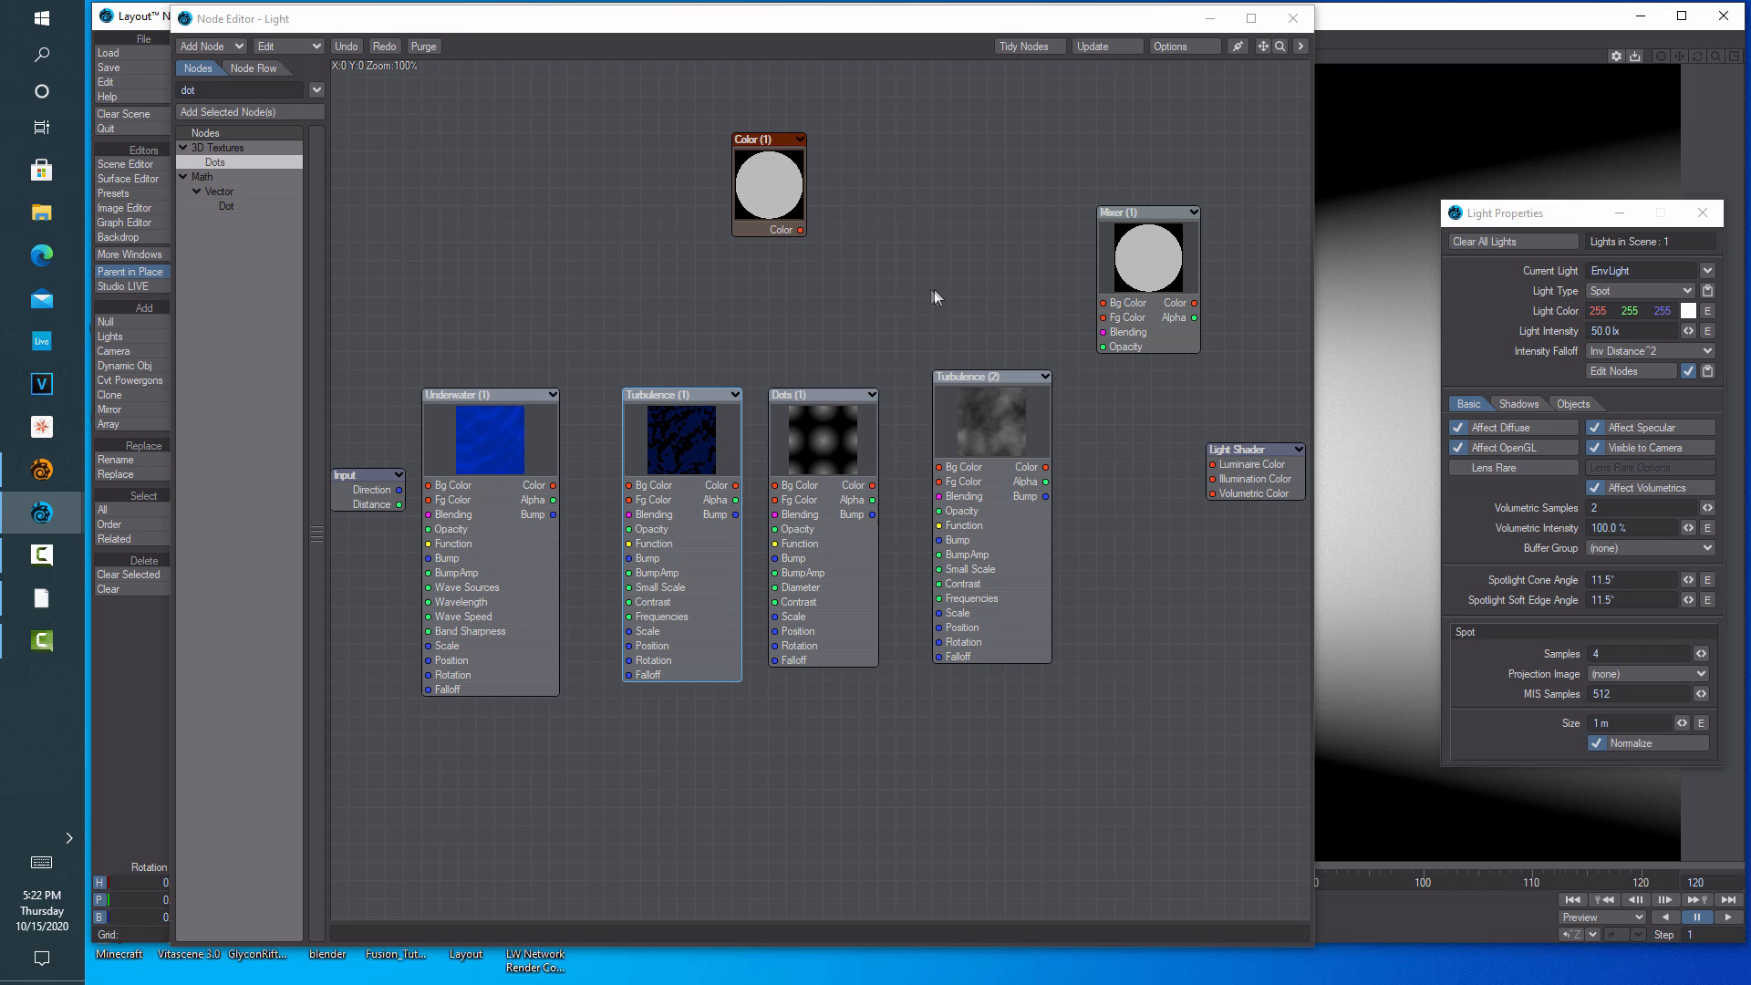
Set the Color (1) node to RGB 255, 147, 18, then bring up Dots (1)
{"action": "double_click", "coordinate": [769, 172]}
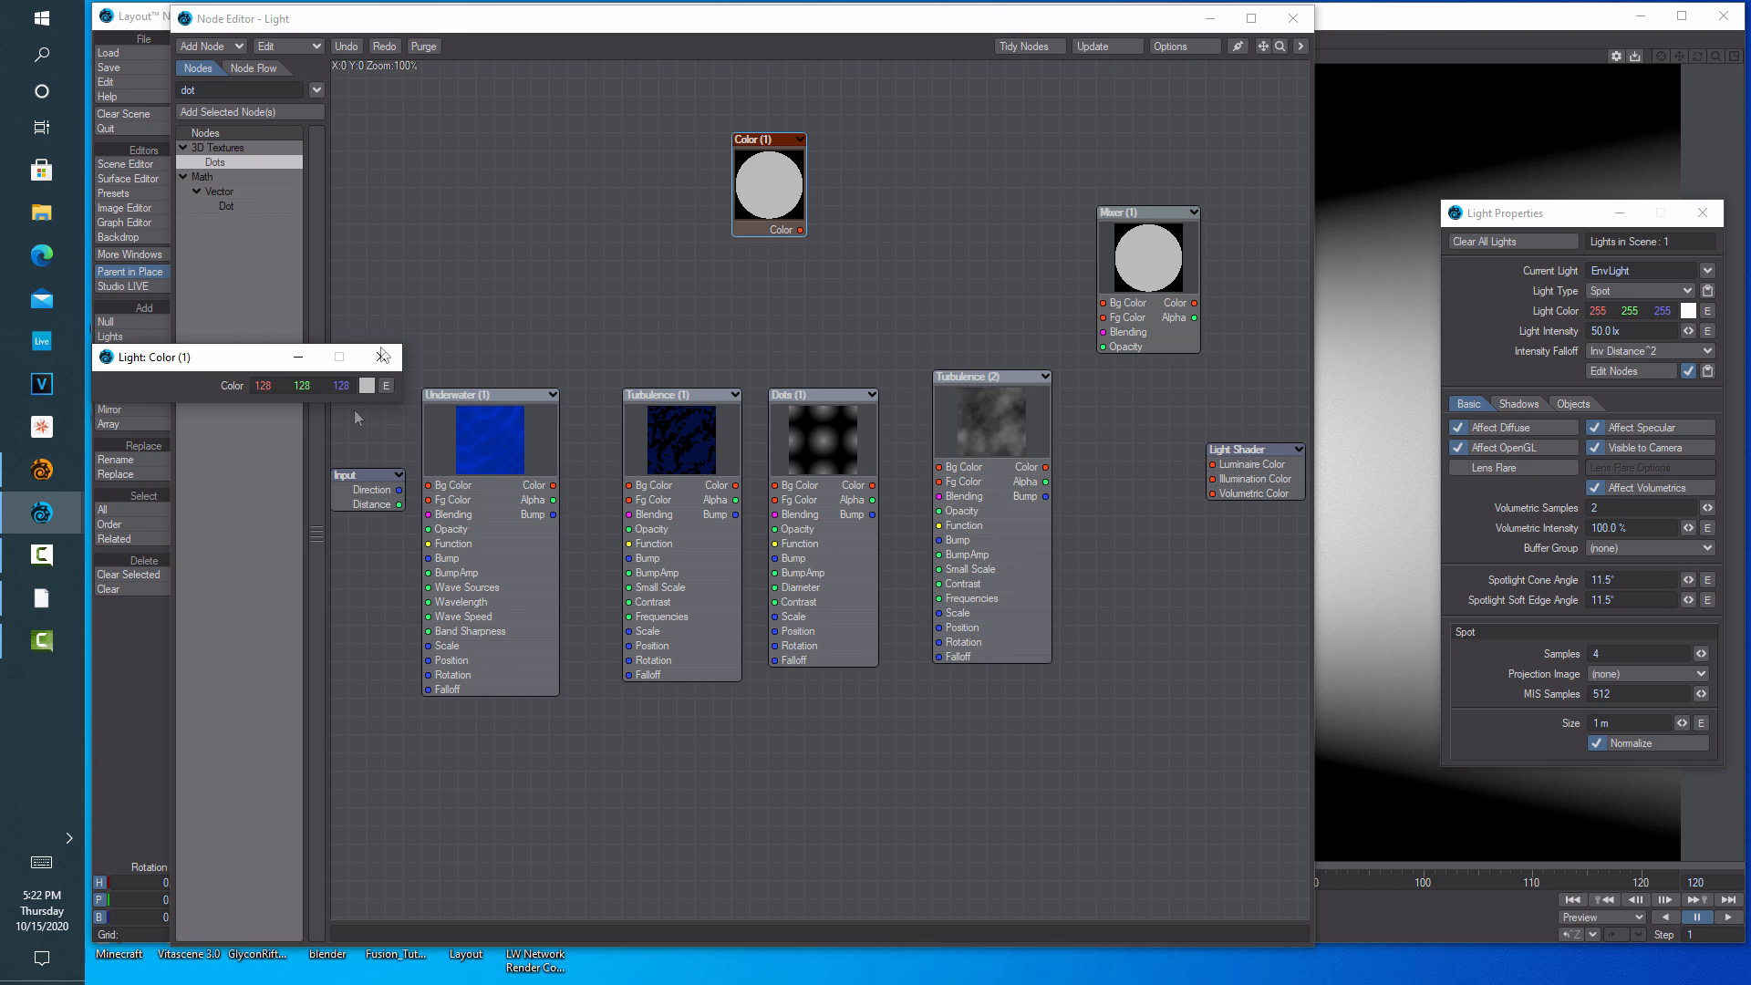
{"action": "left_click", "coordinate": [367, 385]}
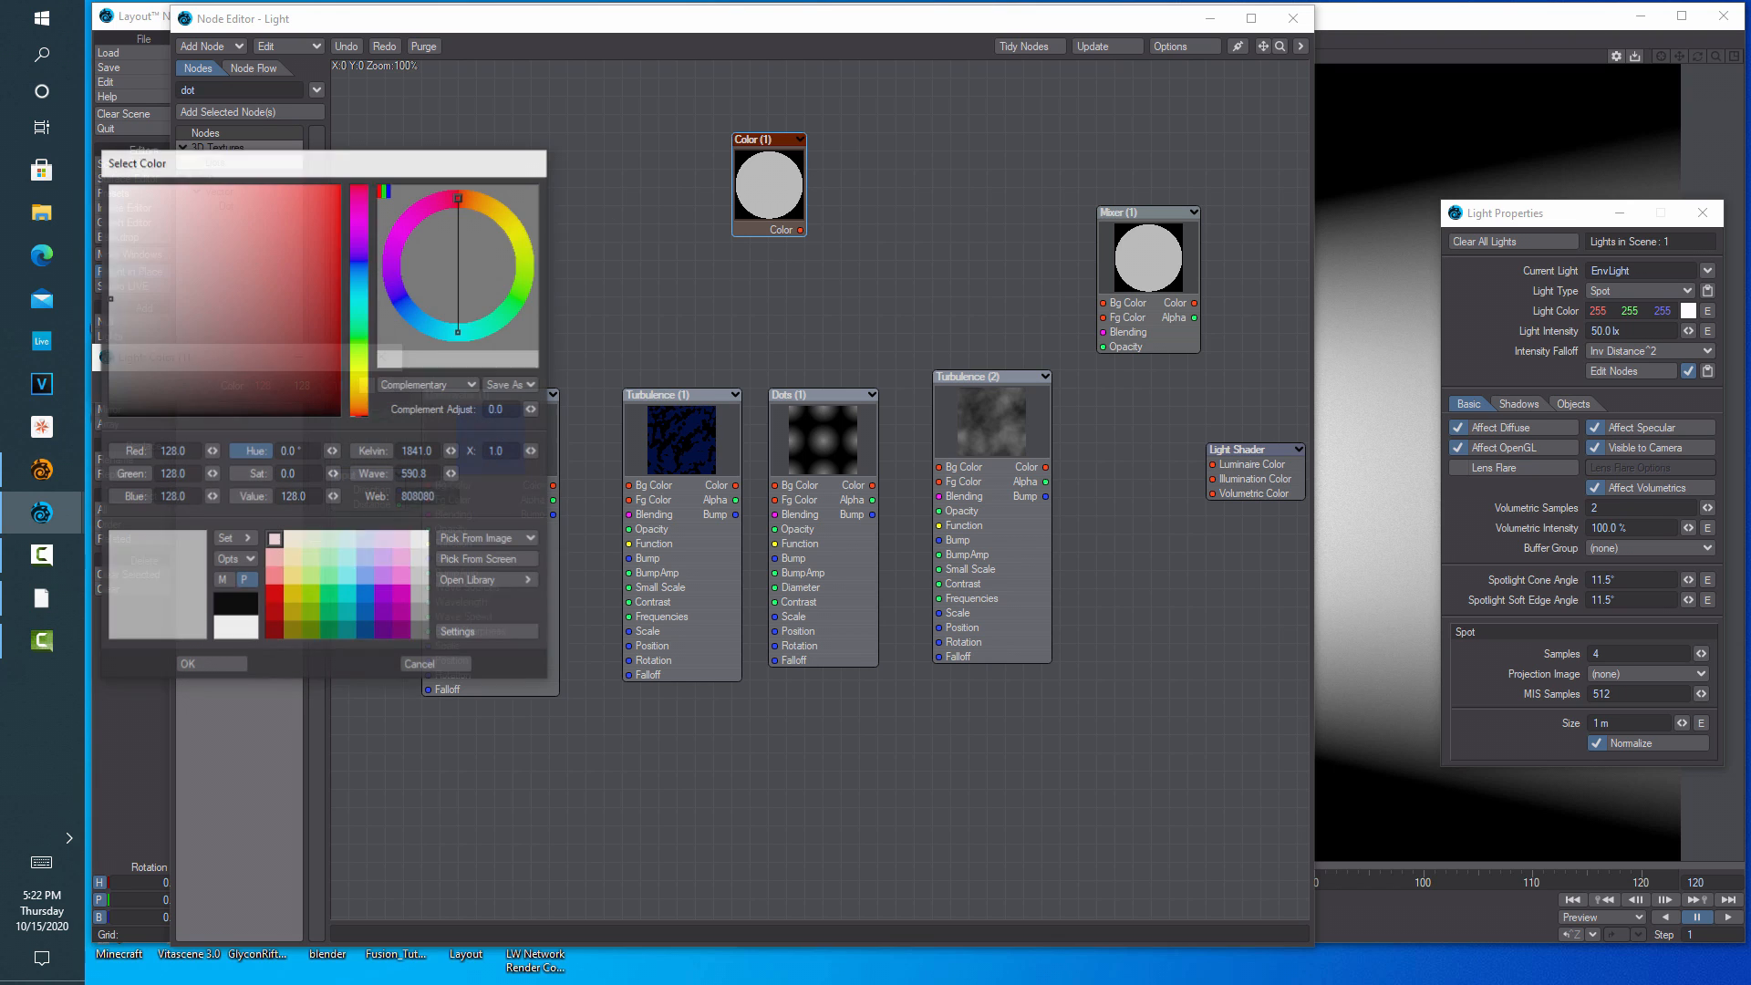
{"action": "left_click", "coordinate": [183, 450]}
{"action": "type", "text": "255"}
{"action": "left_click", "coordinate": [195, 474]}
{"action": "double_click", "coordinate": [195, 473]}
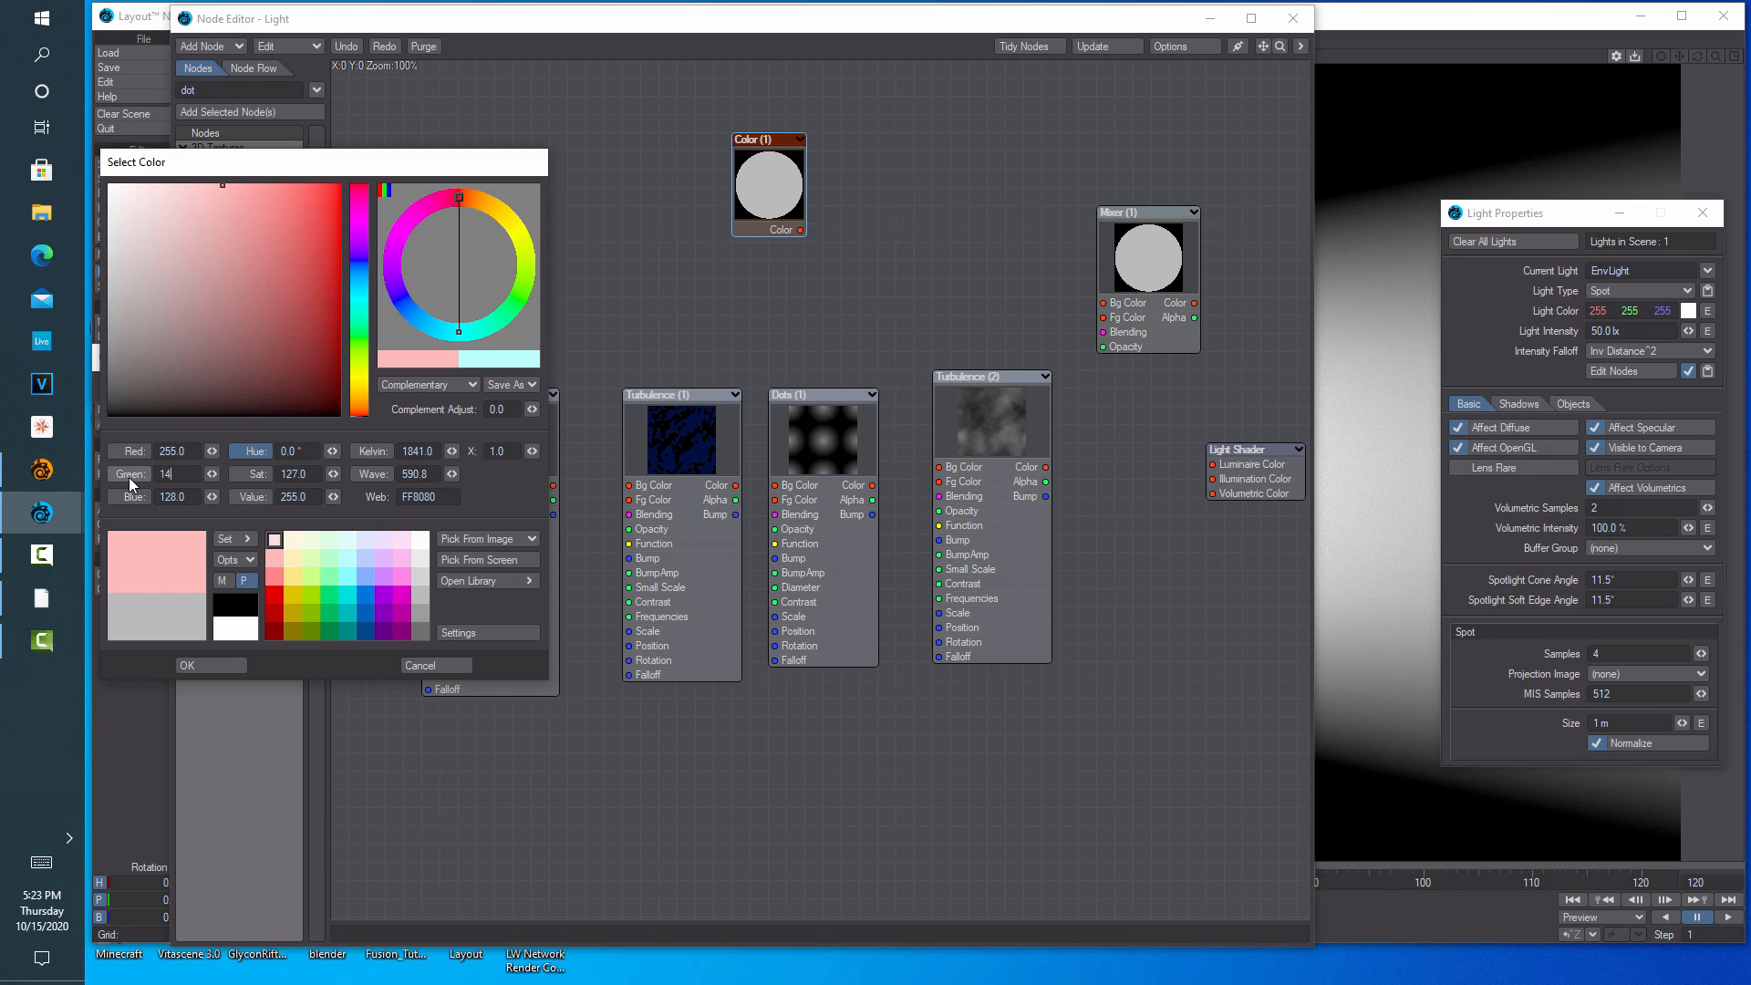
{"action": "left_click", "coordinate": [193, 498]}
{"action": "type", "text": "018"}
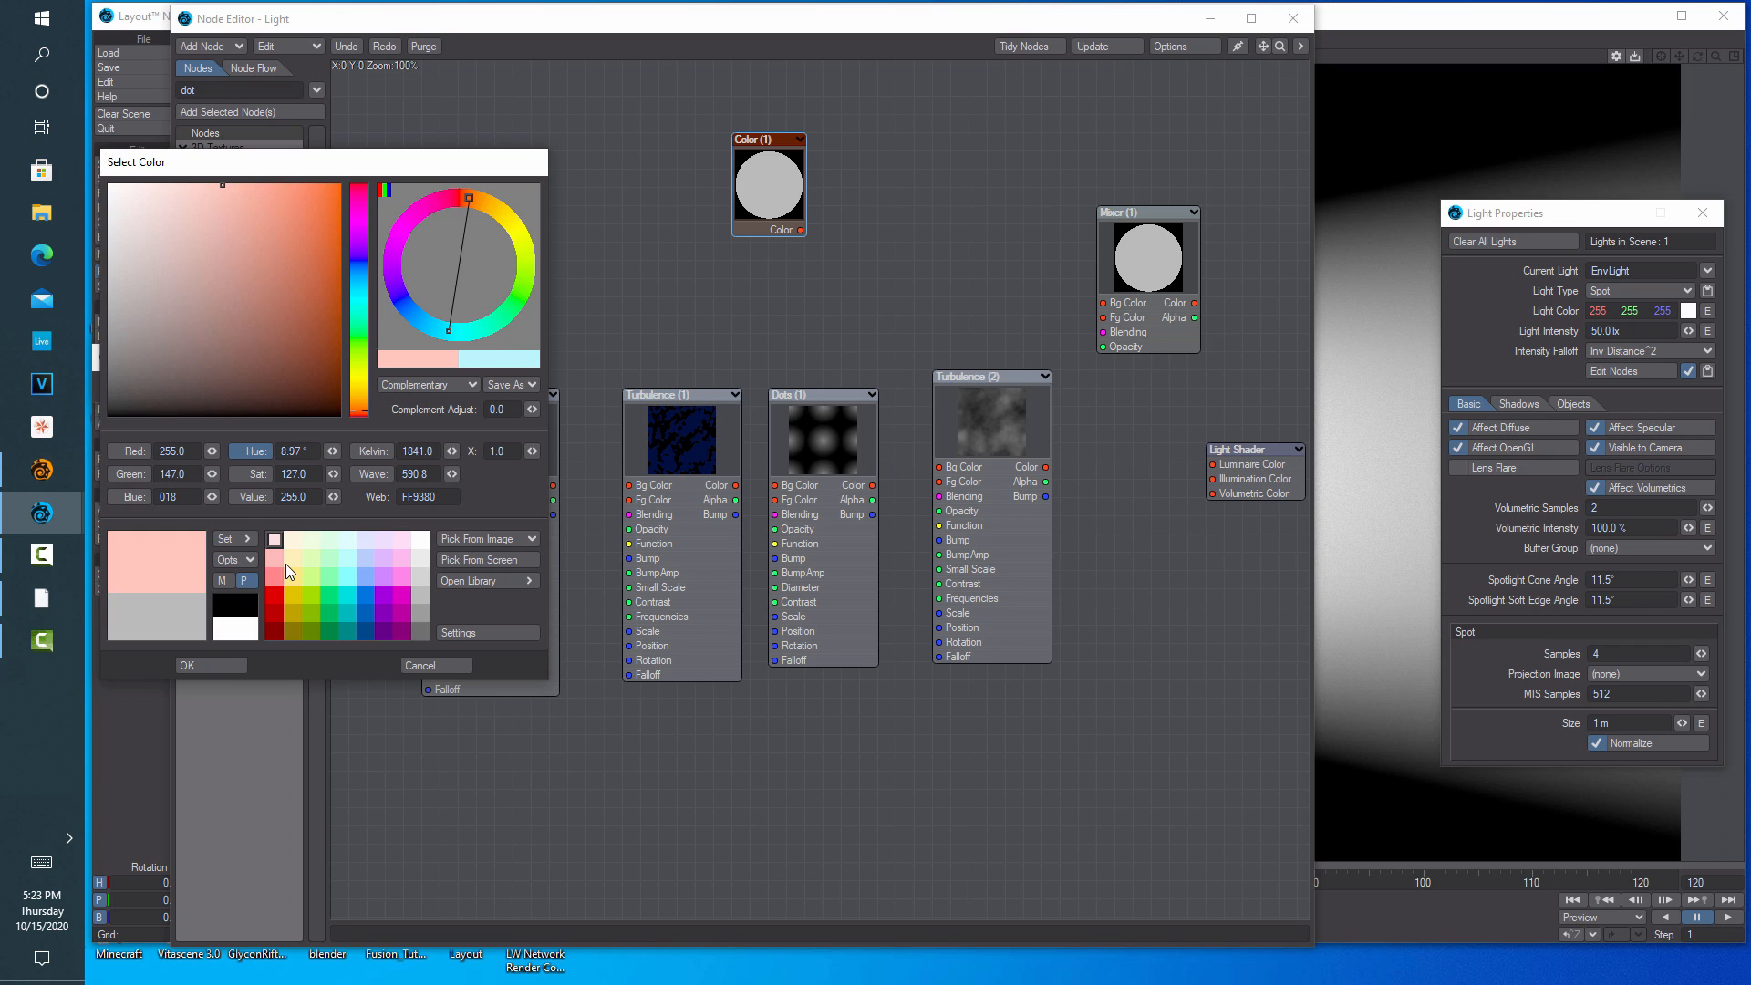
{"action": "left_click", "coordinate": [230, 670]}
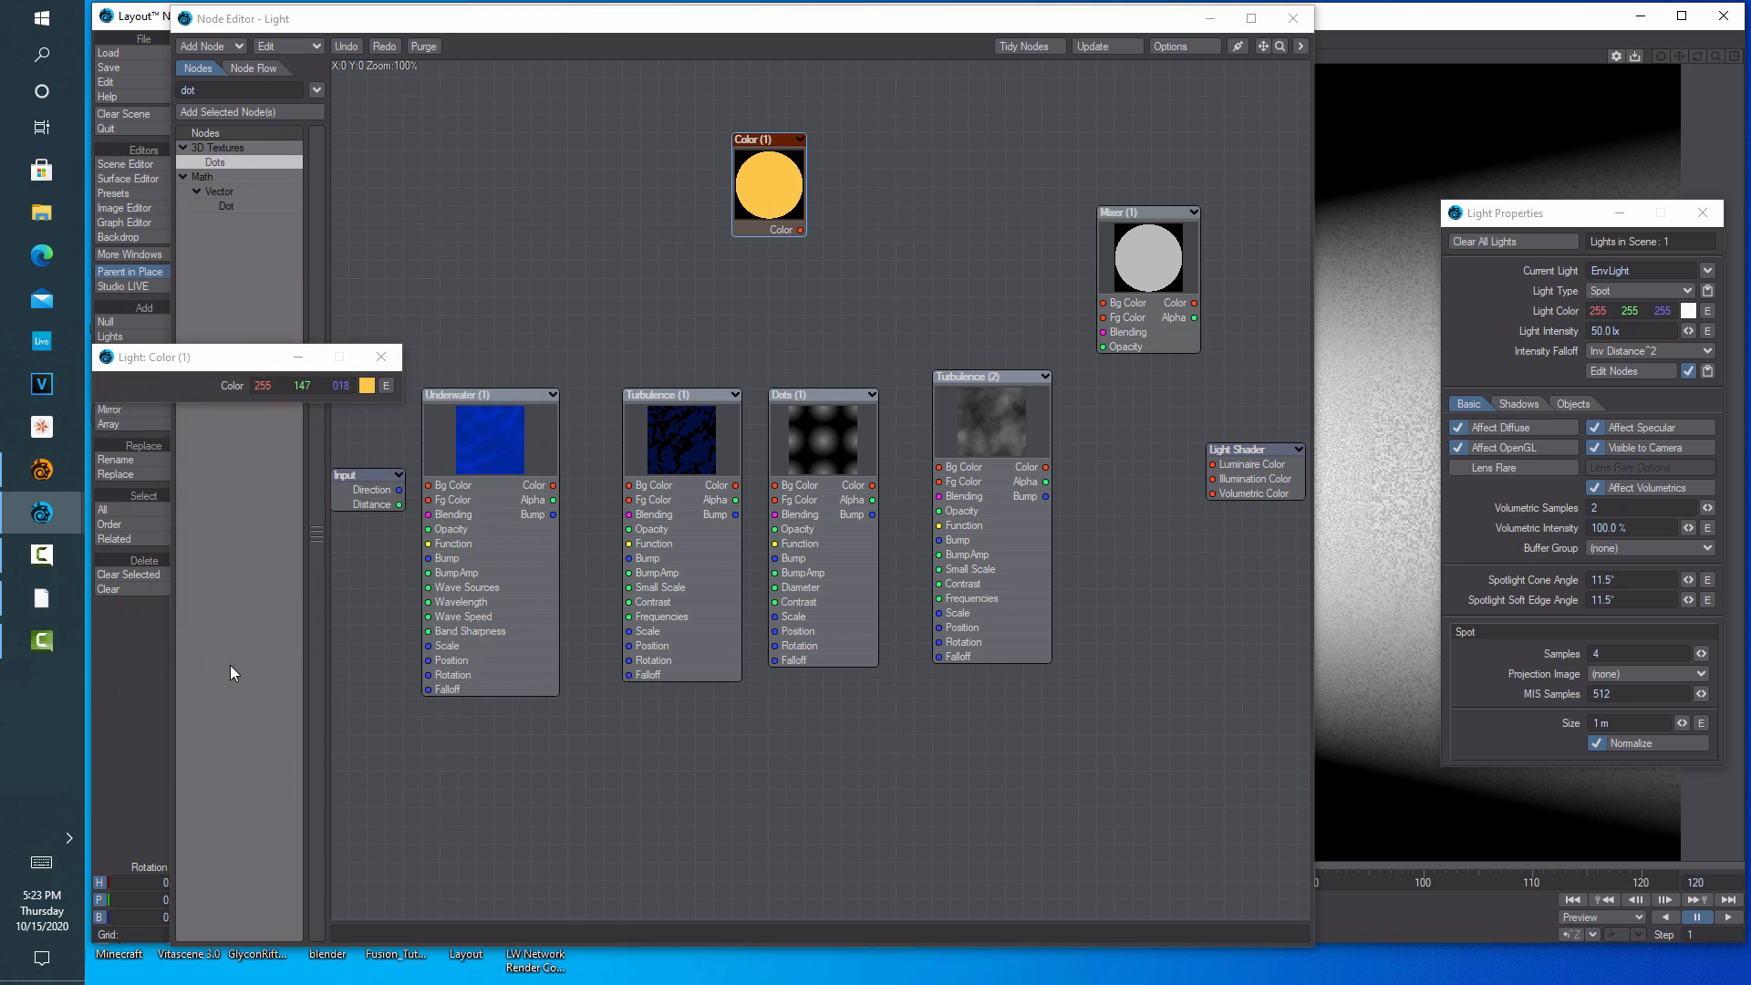
{"action": "left_click", "coordinate": [826, 444]}
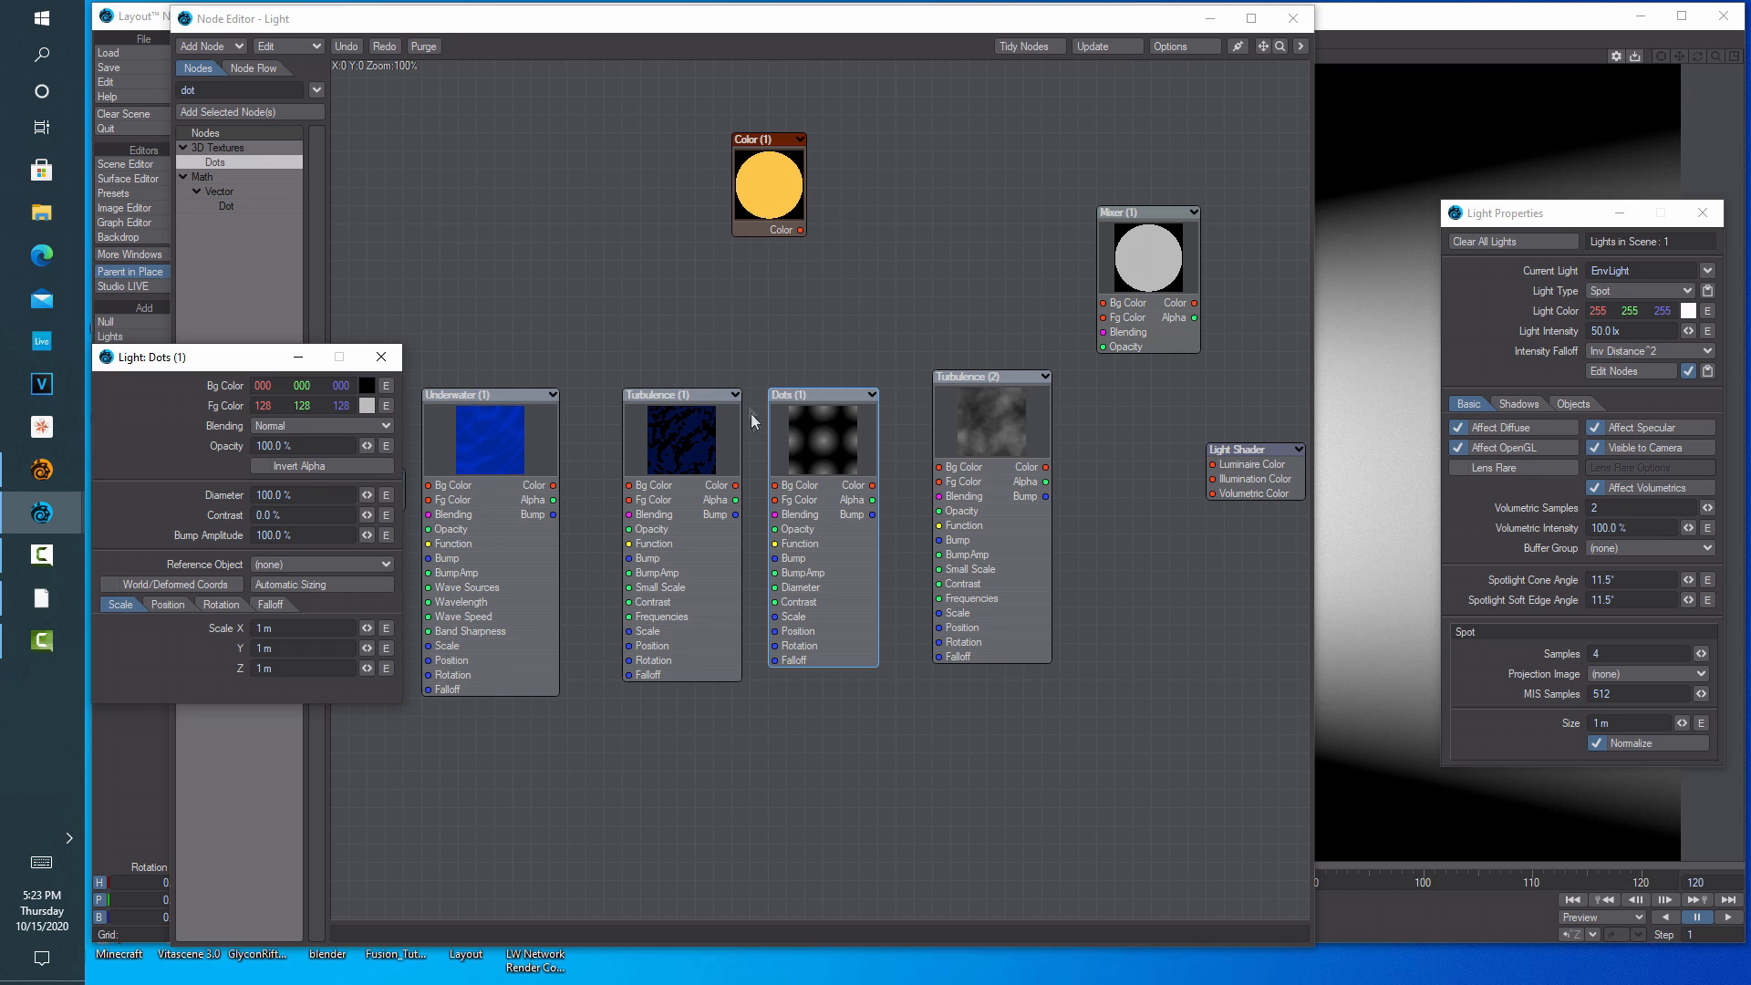
Set Dots (1) contrast to 57% and its scale to 2 × 2 × 5
{"action": "left_click_drag", "start_coordinate": [248, 362], "coordinate": [501, 347]}
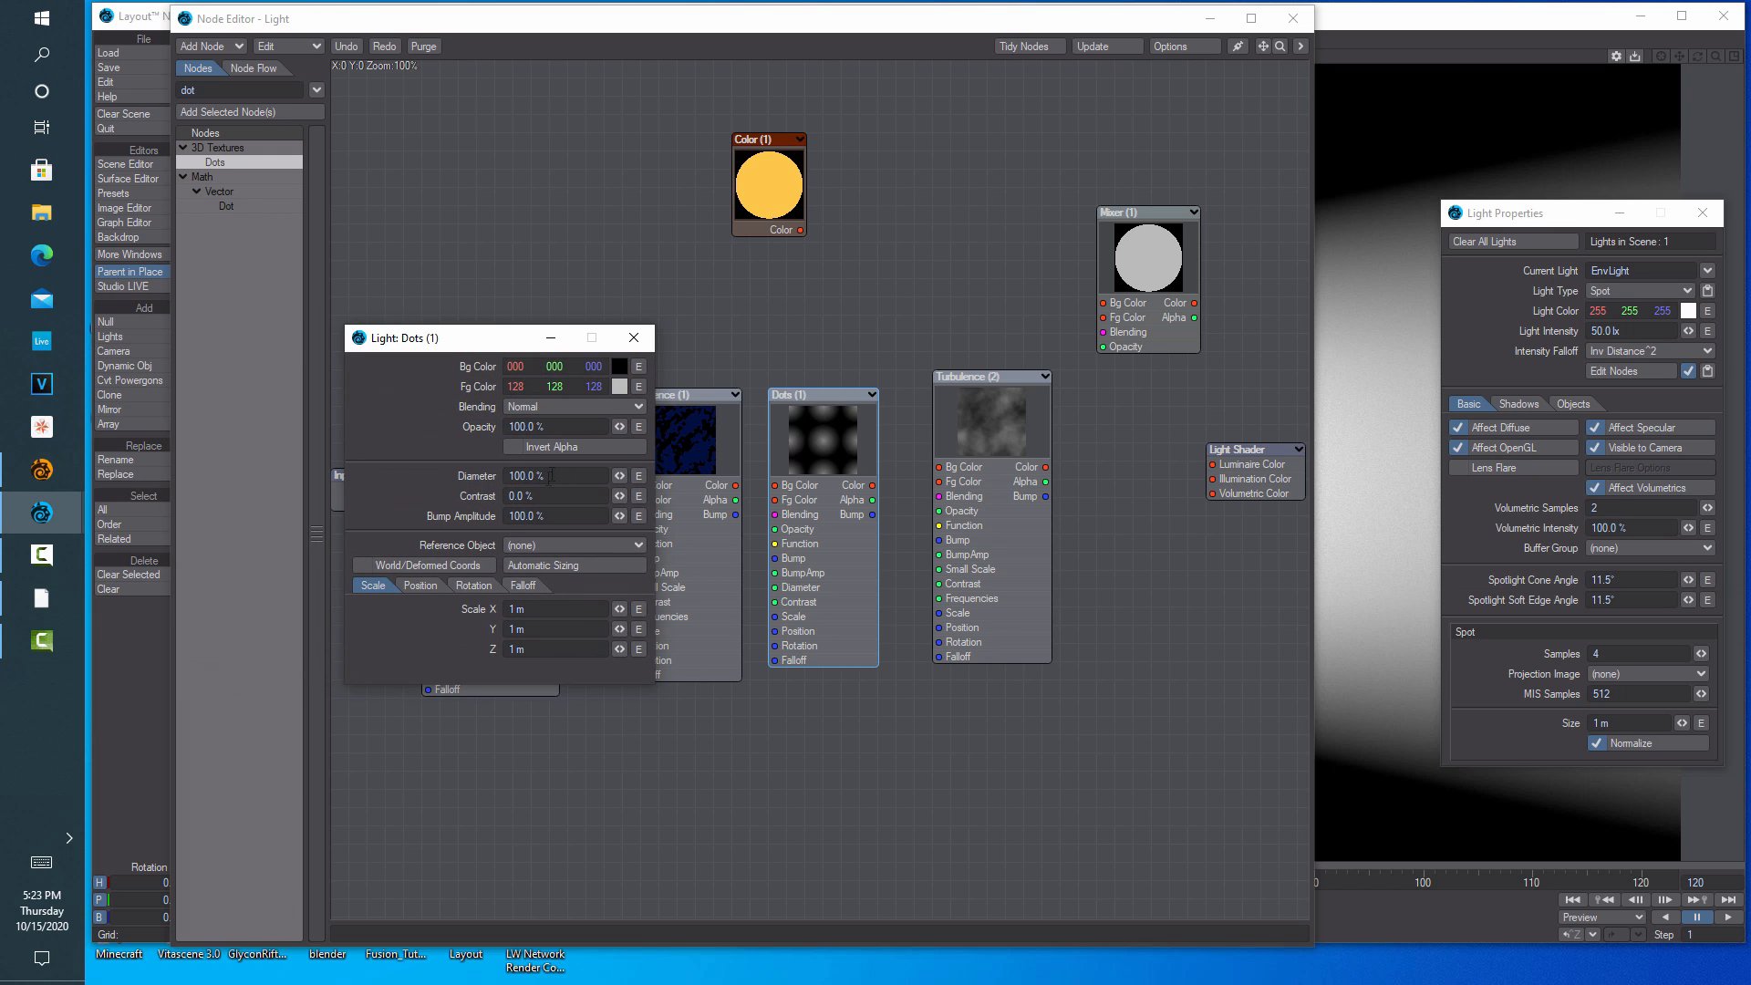
{"action": "left_click_drag", "start_coordinate": [548, 497], "coordinate": [393, 480]}
{"action": "type", "text": "57"}
{"action": "left_click", "coordinate": [550, 610]}
{"action": "type", "text": "2"}
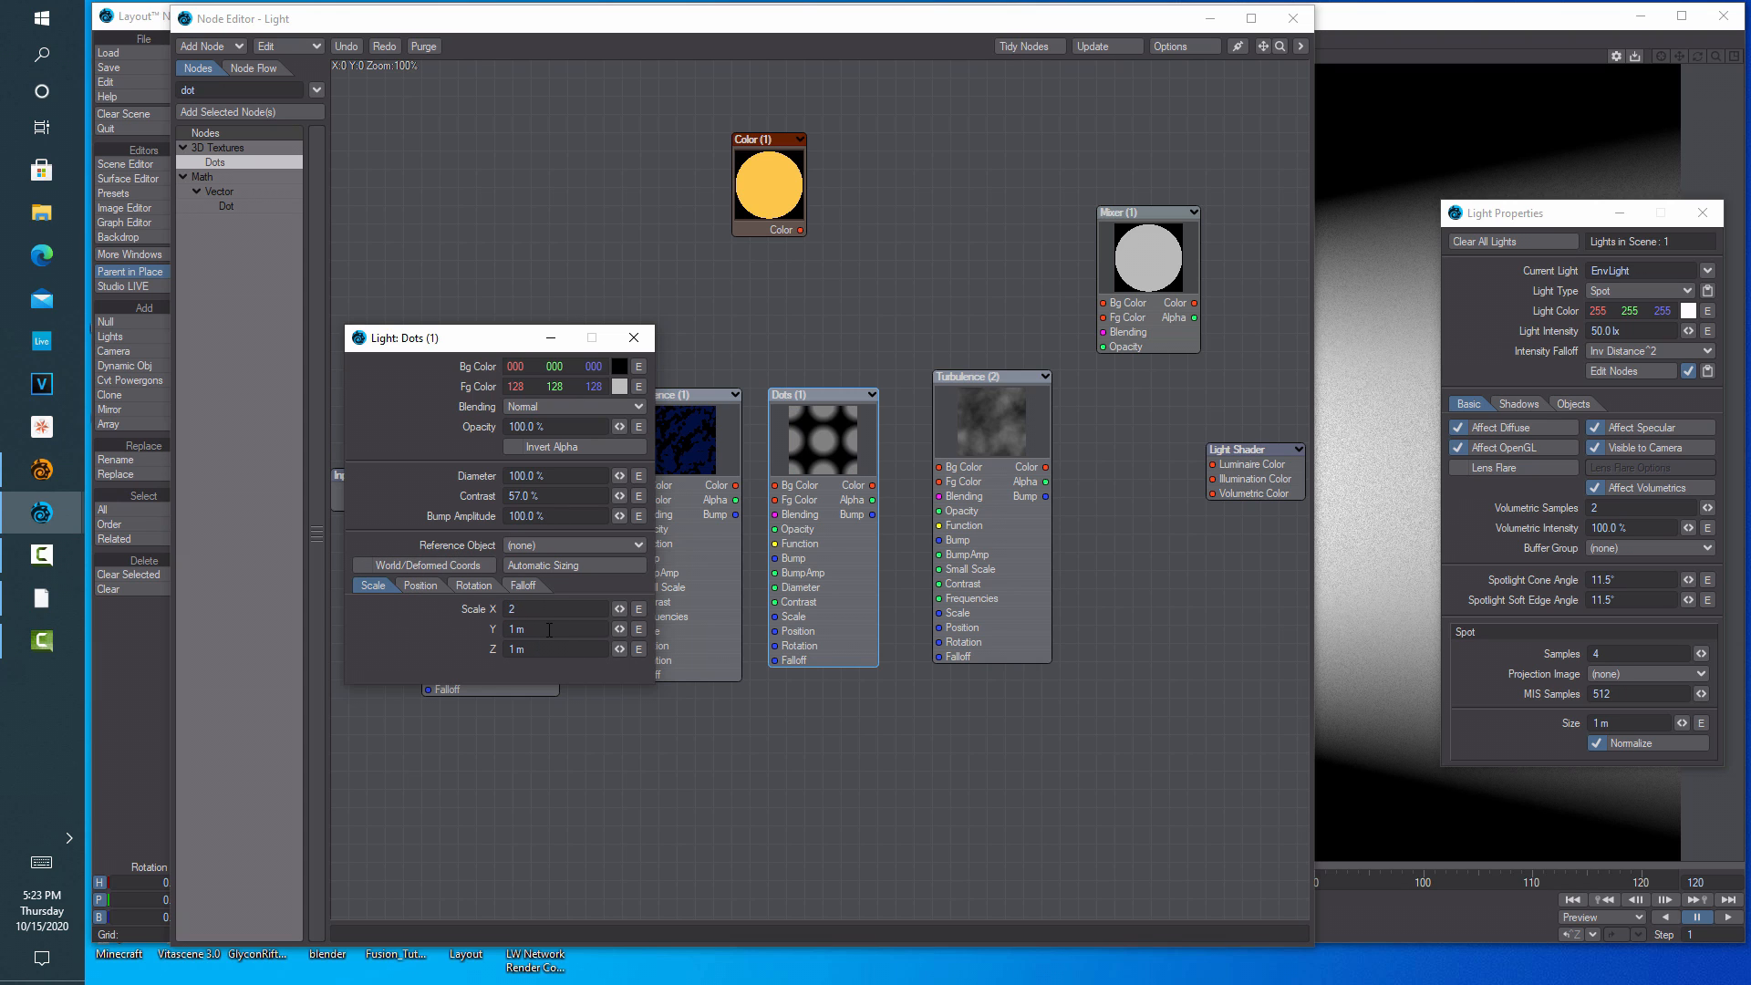
{"action": "key", "text": "Tab"}
{"action": "type", "text": "2"}
{"action": "key", "text": "Tab"}
{"action": "type", "text": "5"}
{"action": "left_click", "coordinate": [666, 768]}
Give Dots (1) 100% X falloff and 20% Z falloff
{"action": "double_click", "coordinate": [815, 423]}
{"action": "left_click", "coordinate": [524, 586]}
{"action": "left_click", "coordinate": [546, 607]}
{"action": "type", "text": "100"}
{"action": "key", "text": "Tab"}
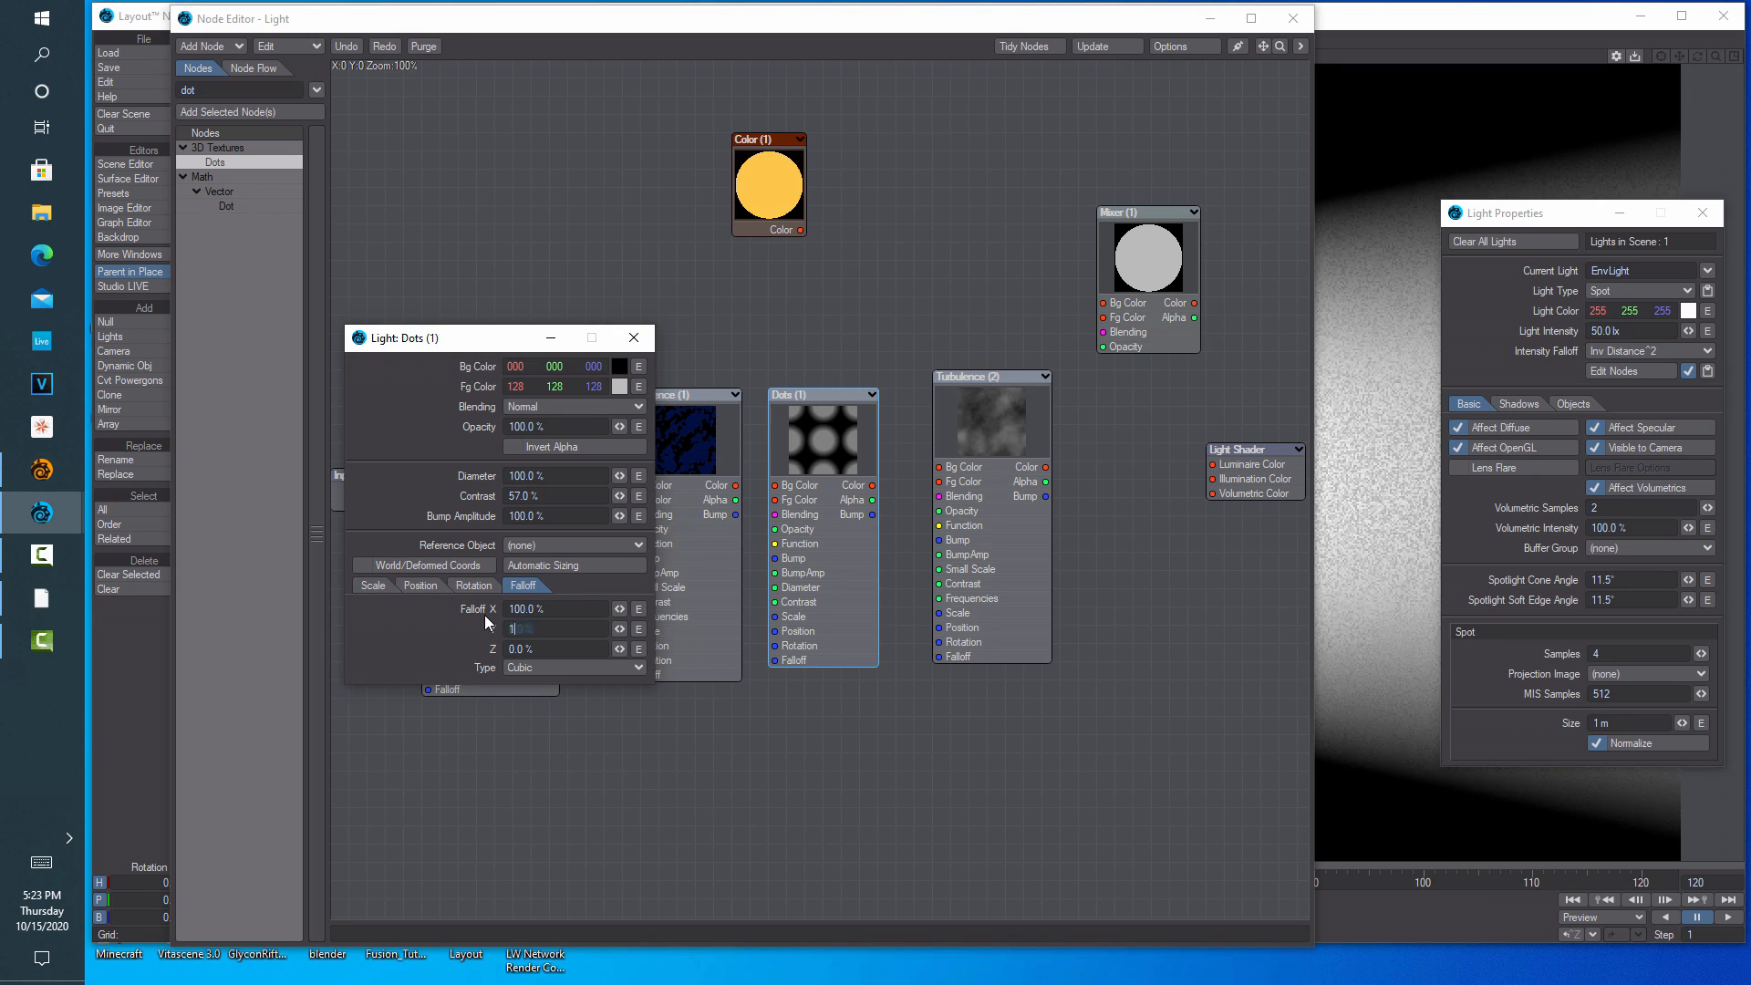
{"action": "type", "text": "20"}
{"action": "key", "text": "Return"}
{"action": "left_click", "coordinate": [634, 337]}
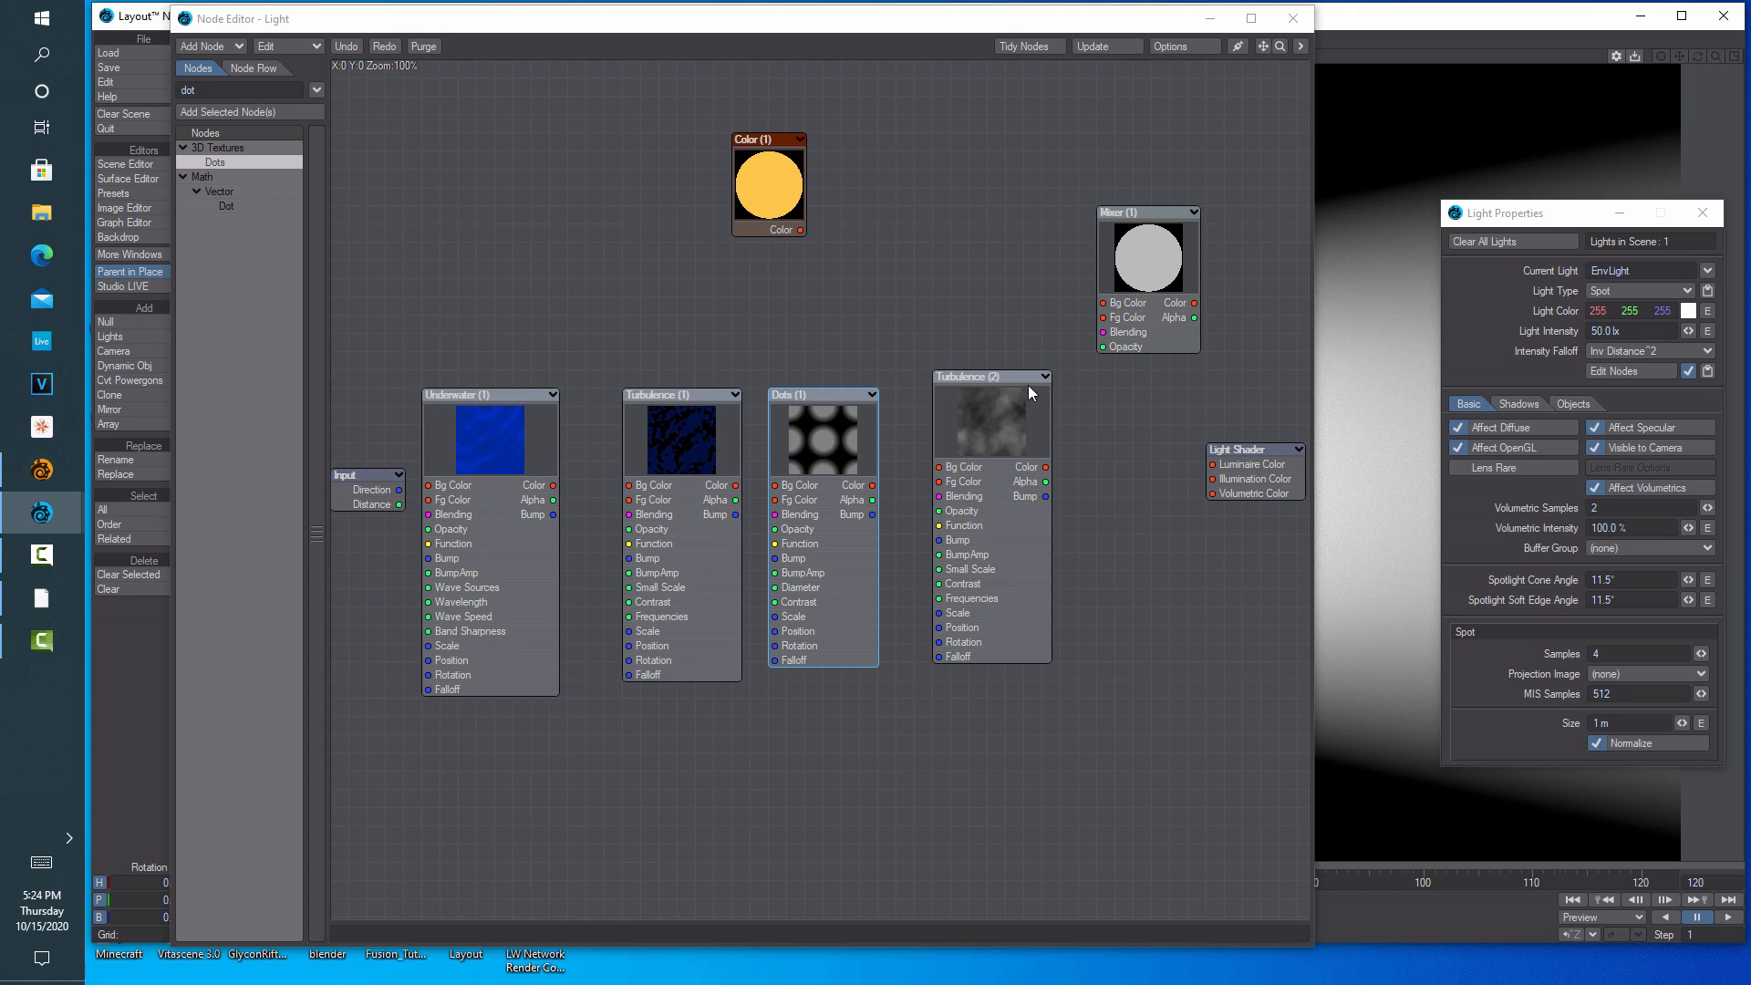
Set Turbulence (2) Small Scale to 1 and Contrast to 100%
{"action": "double_click", "coordinate": [1031, 383]}
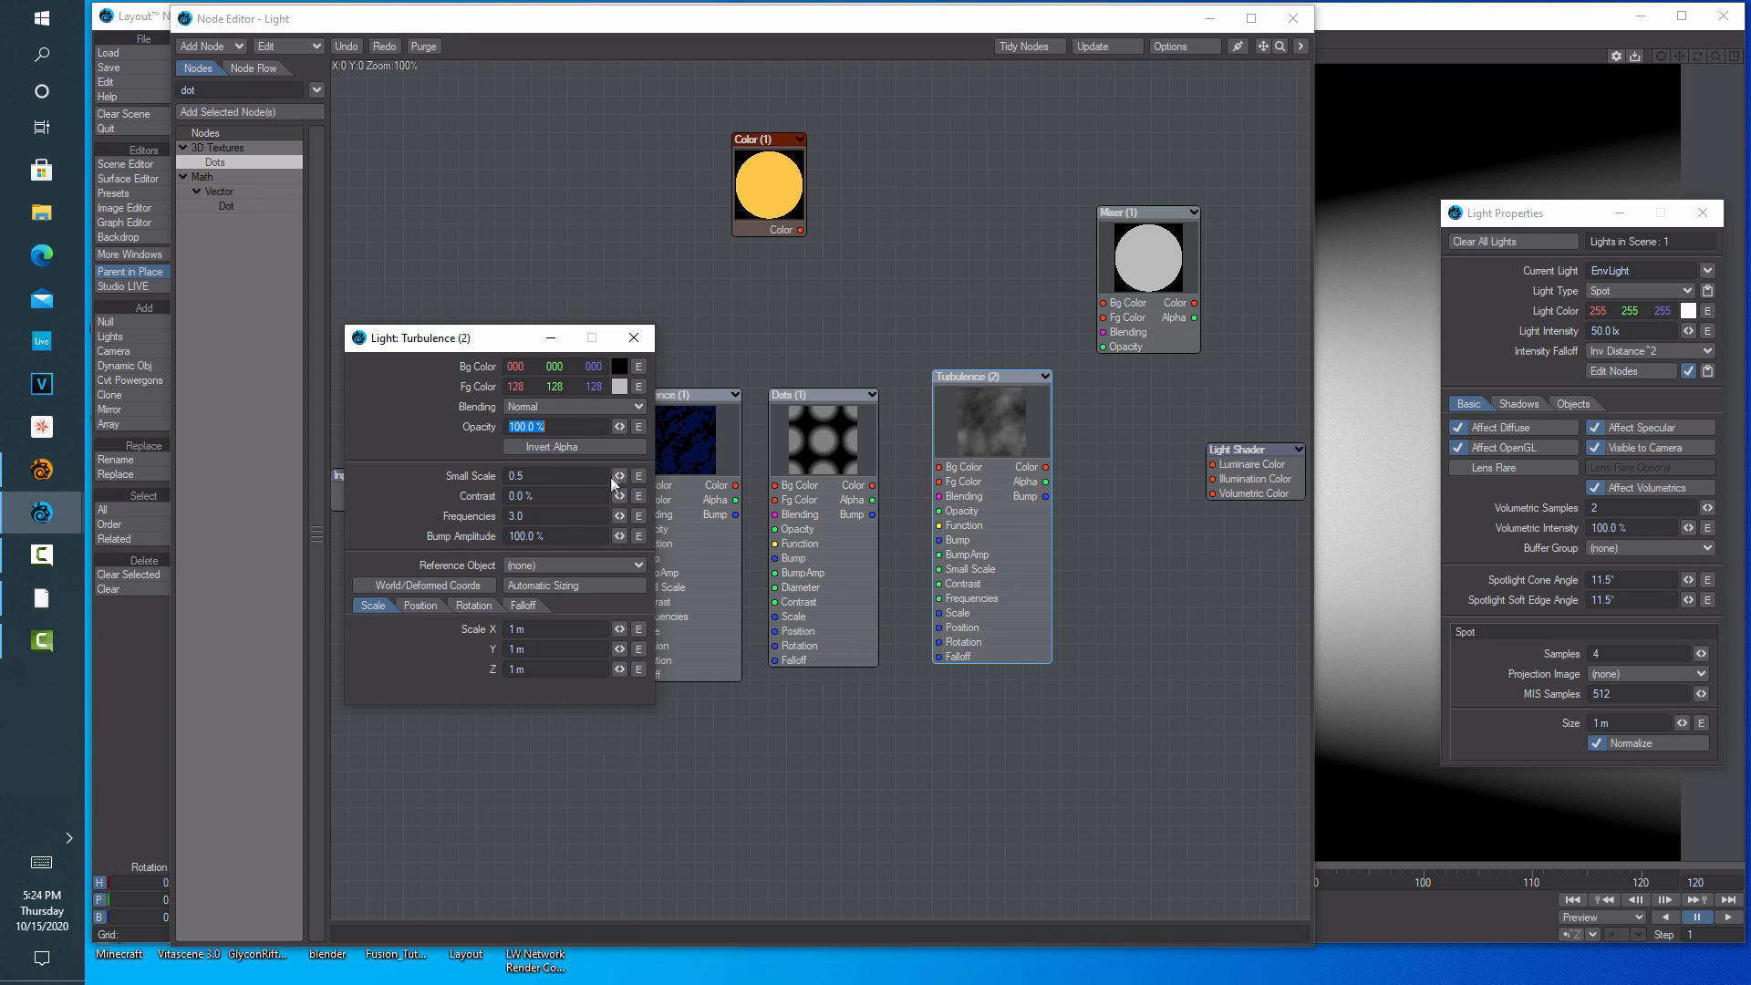
{"action": "left_click_drag", "start_coordinate": [582, 479], "coordinate": [459, 473]}
{"action": "type", "text": "1"}
{"action": "left_click", "coordinate": [588, 499]}
{"action": "left_click_drag", "start_coordinate": [585, 499], "coordinate": [459, 496]}
{"action": "type", "text": "100"}
{"action": "key", "text": "Return"}
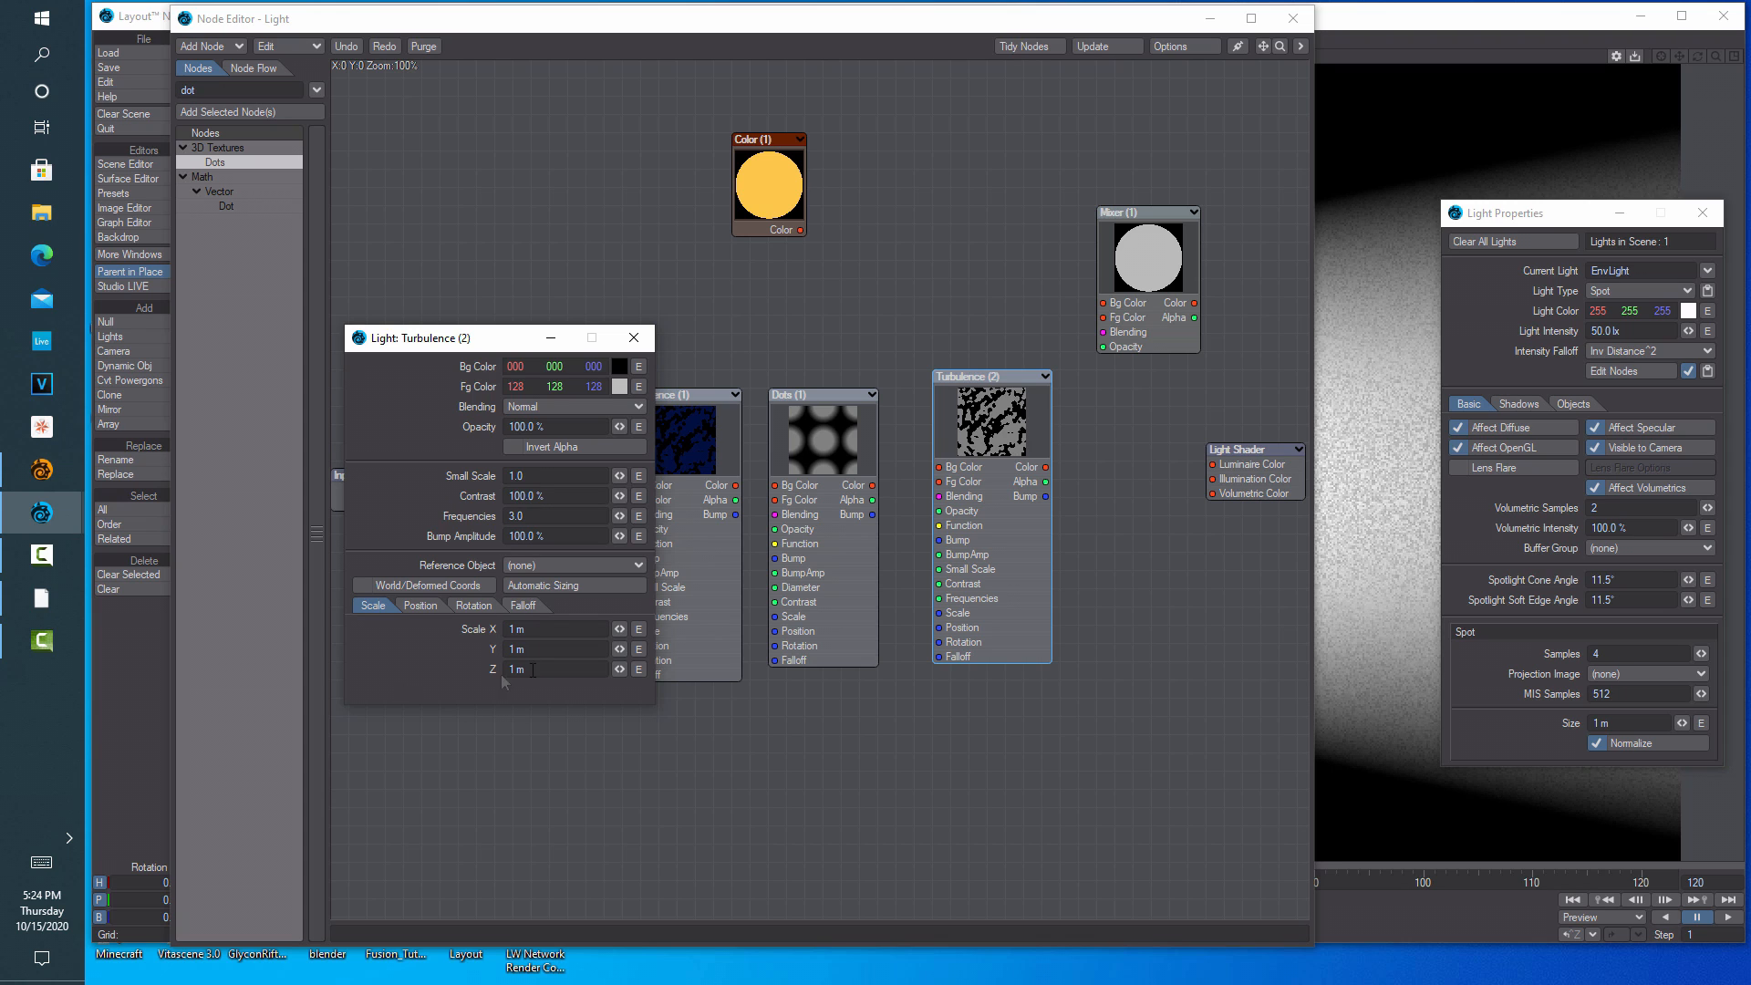
Set the Turbulence (2) scale to 500 mm × 500 mm × 2 m
{"action": "left_click_drag", "start_coordinate": [561, 629], "coordinate": [412, 636]}
{"action": "type", "text": ".5"}
{"action": "key", "text": "Tab"}
{"action": "type", "text": ".5"}
{"action": "key", "text": "Tab"}
{"action": "type", "text": "2"}
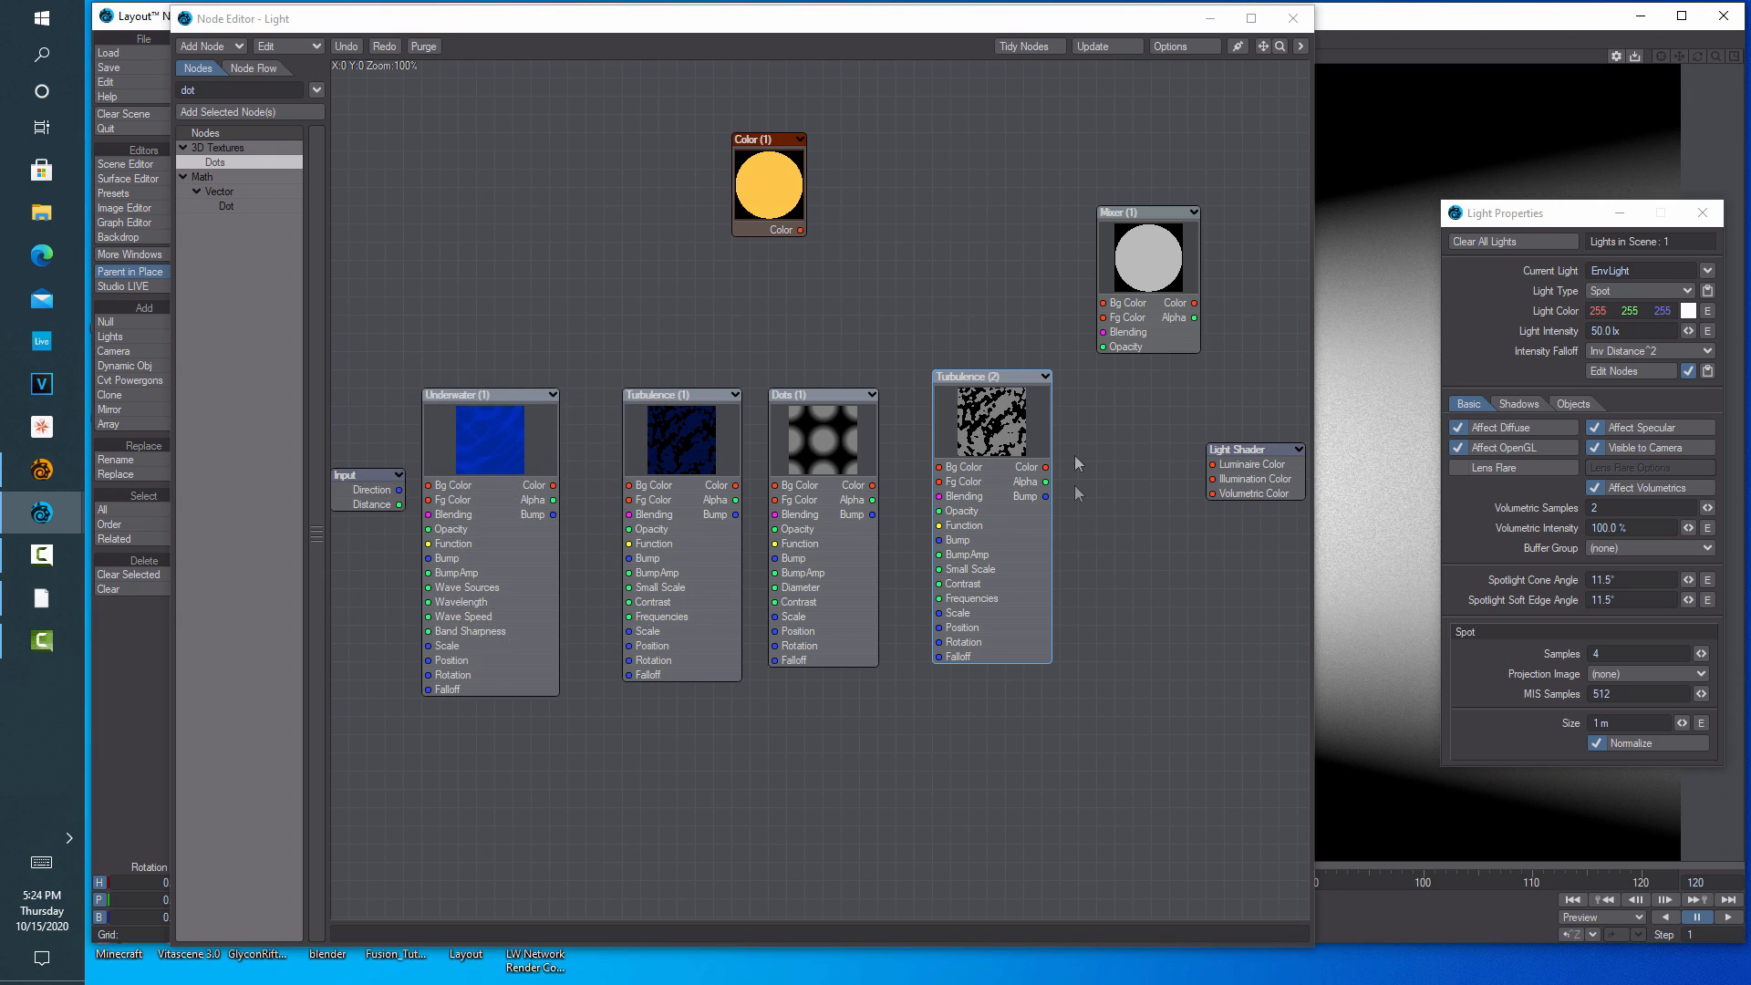
Wire Underwater into Turbulence (1), Turbulence (1) into Dots, and Color into Dots and Turbulence (2) Fg Color
{"action": "left_click_drag", "start_coordinate": [987, 448], "coordinate": [1023, 467]}
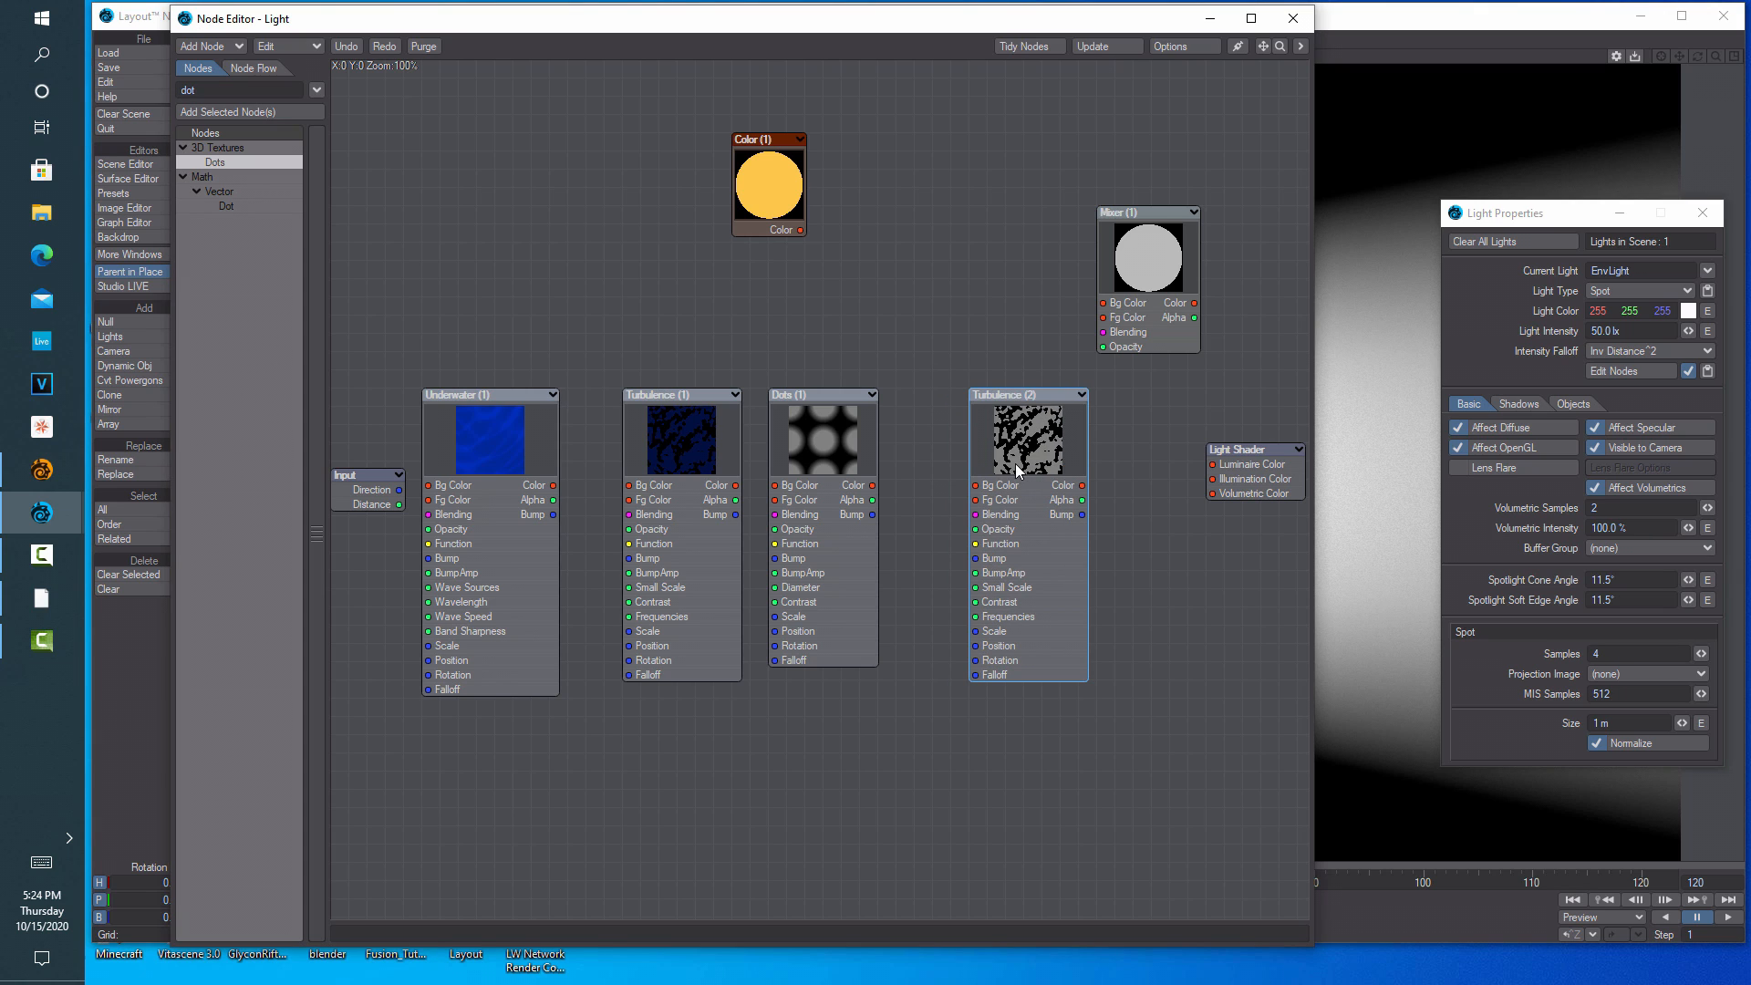
{"action": "left_click_drag", "start_coordinate": [555, 485], "coordinate": [631, 487]}
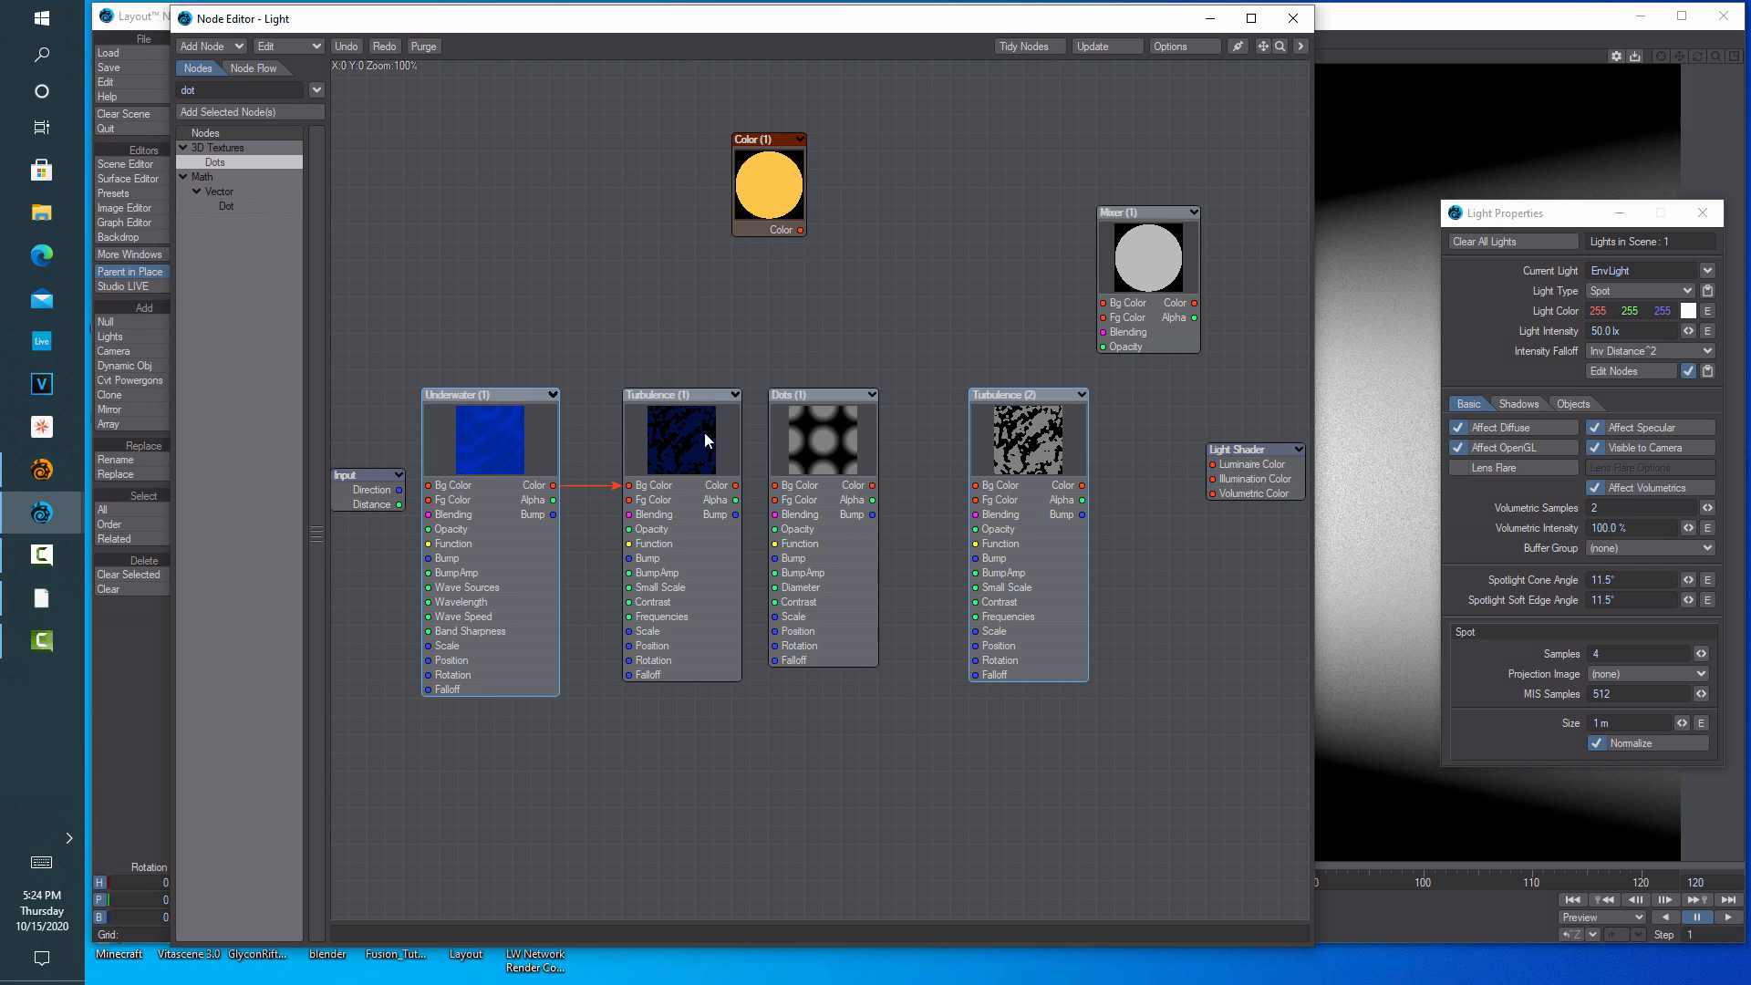
{"action": "left_click_drag", "start_coordinate": [736, 485], "coordinate": [869, 452]}
{"action": "left_click_drag", "start_coordinate": [801, 230], "coordinate": [805, 500]}
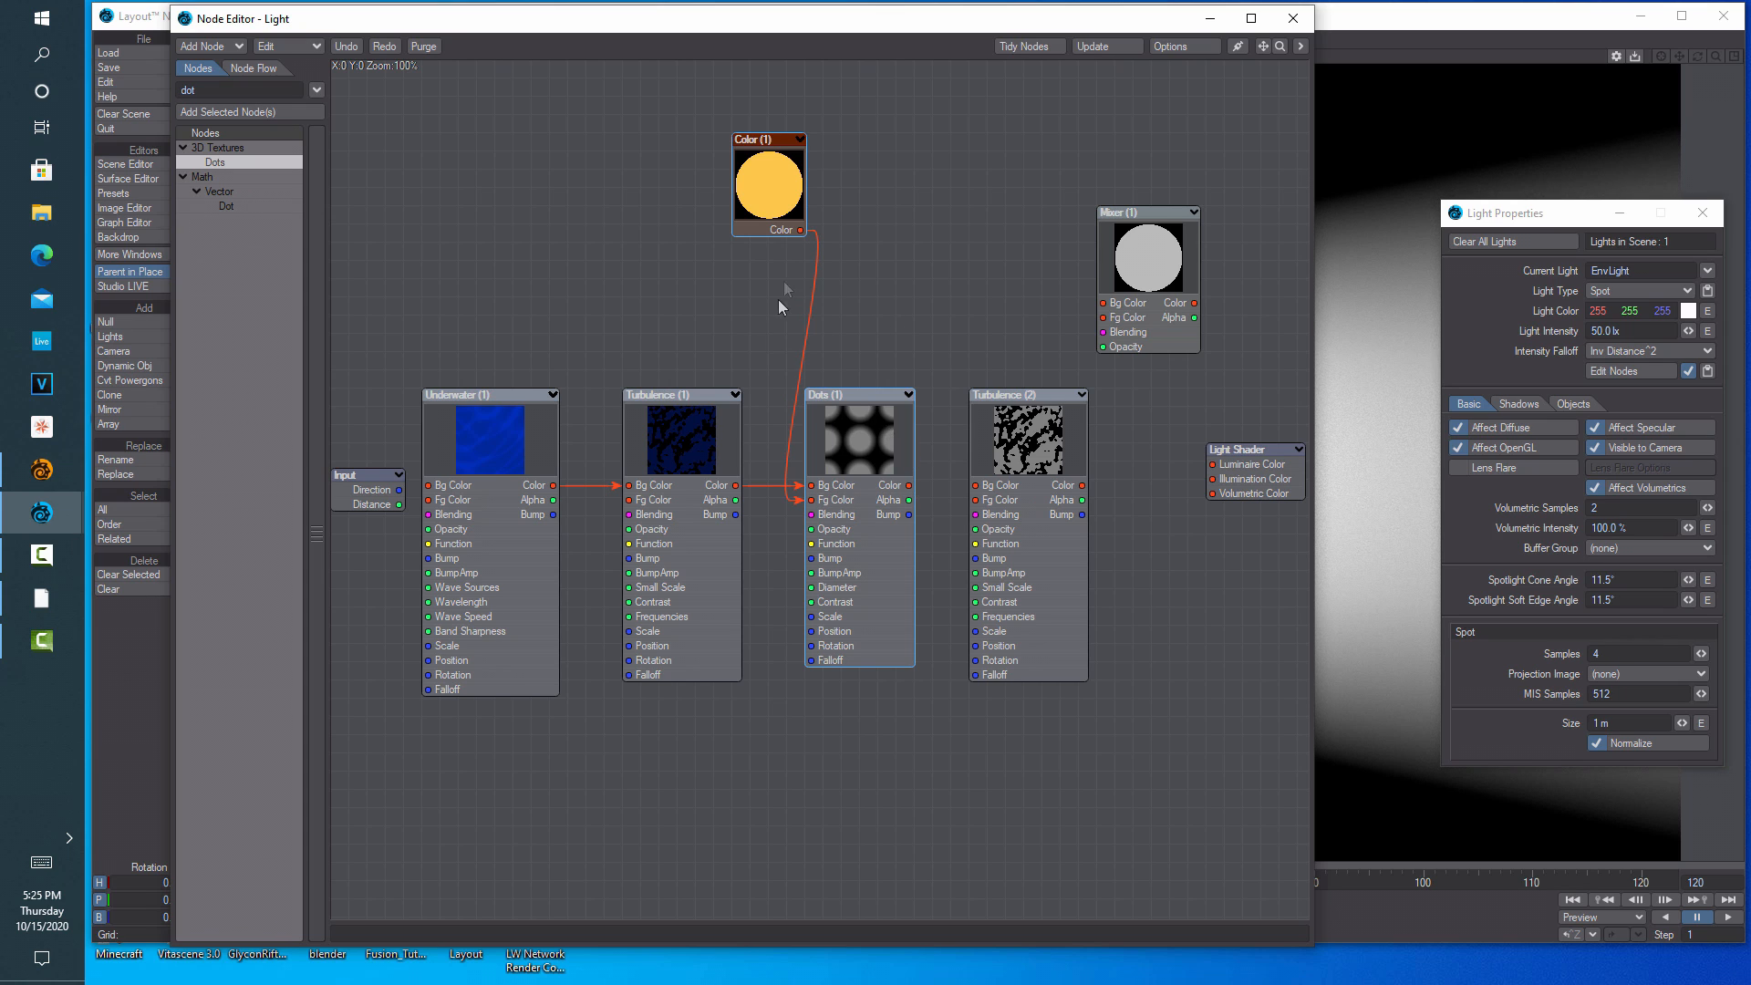
{"action": "left_click_drag", "start_coordinate": [800, 230], "coordinate": [978, 504]}
{"action": "left_click_drag", "start_coordinate": [875, 441], "coordinate": [839, 439]}
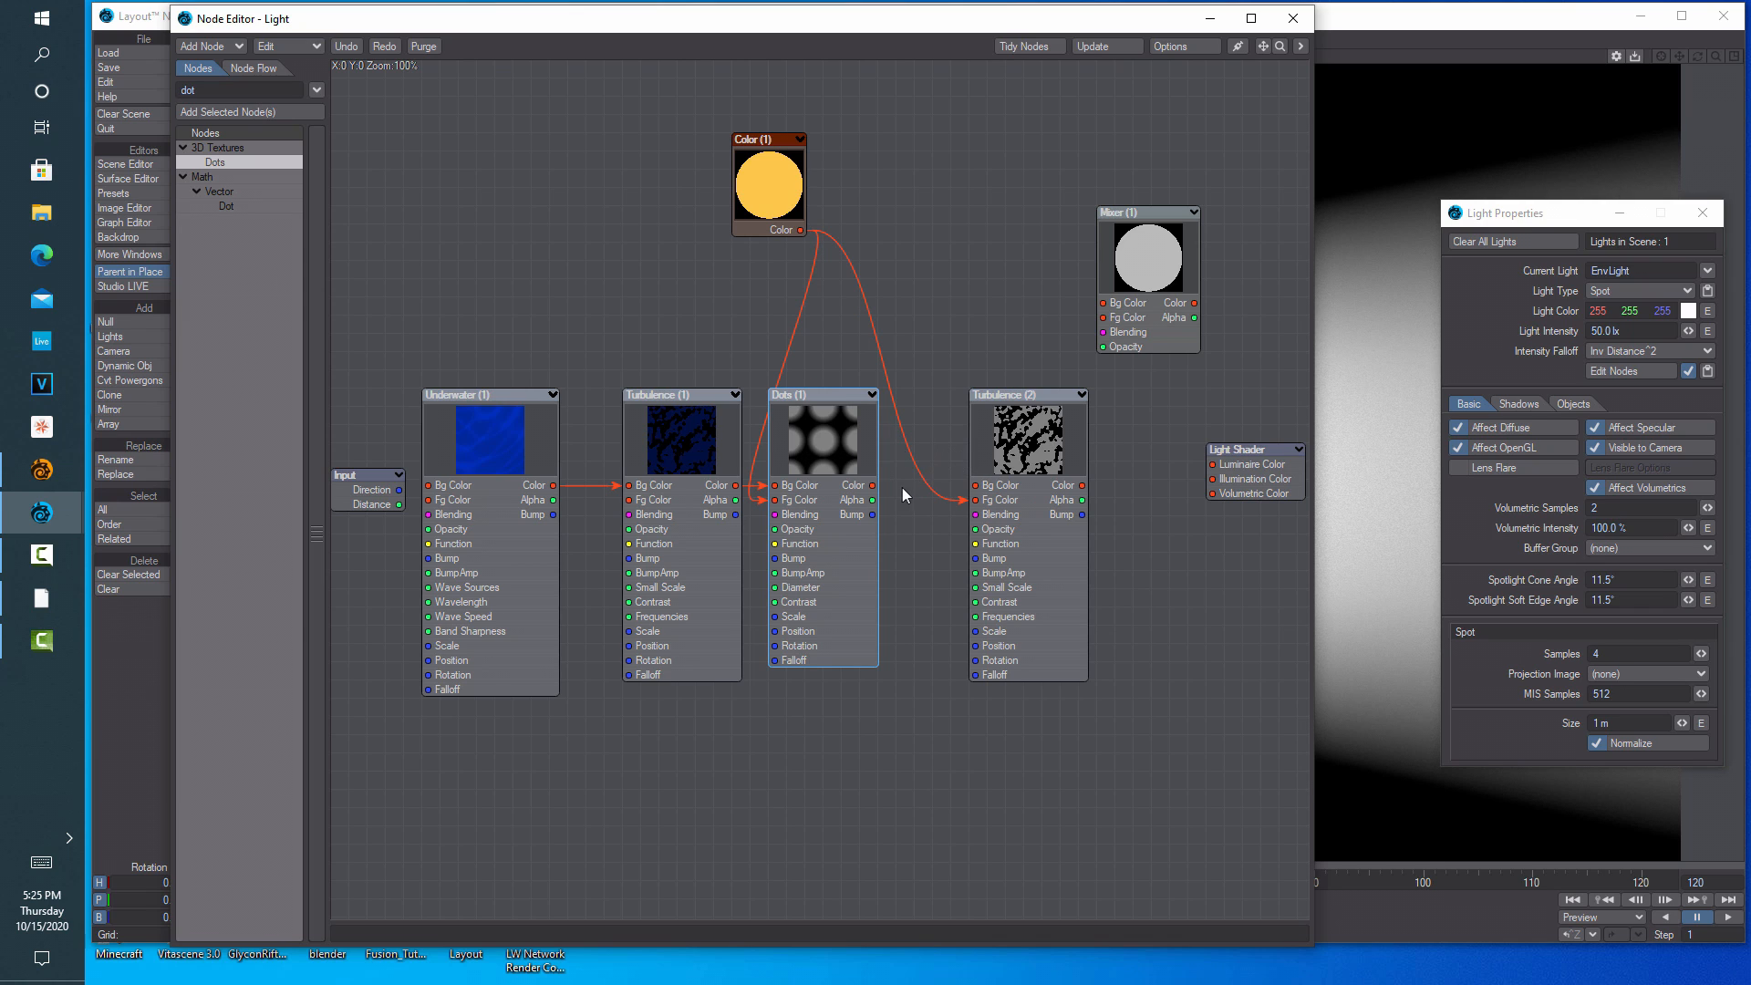
Feed Dots into Turbulence (2), and the Mixer colour into Luminaire Color and Volumetric Color
{"action": "left_click_drag", "start_coordinate": [873, 485], "coordinate": [1015, 535]}
{"action": "left_click_drag", "start_coordinate": [1033, 479], "coordinate": [1102, 302]}
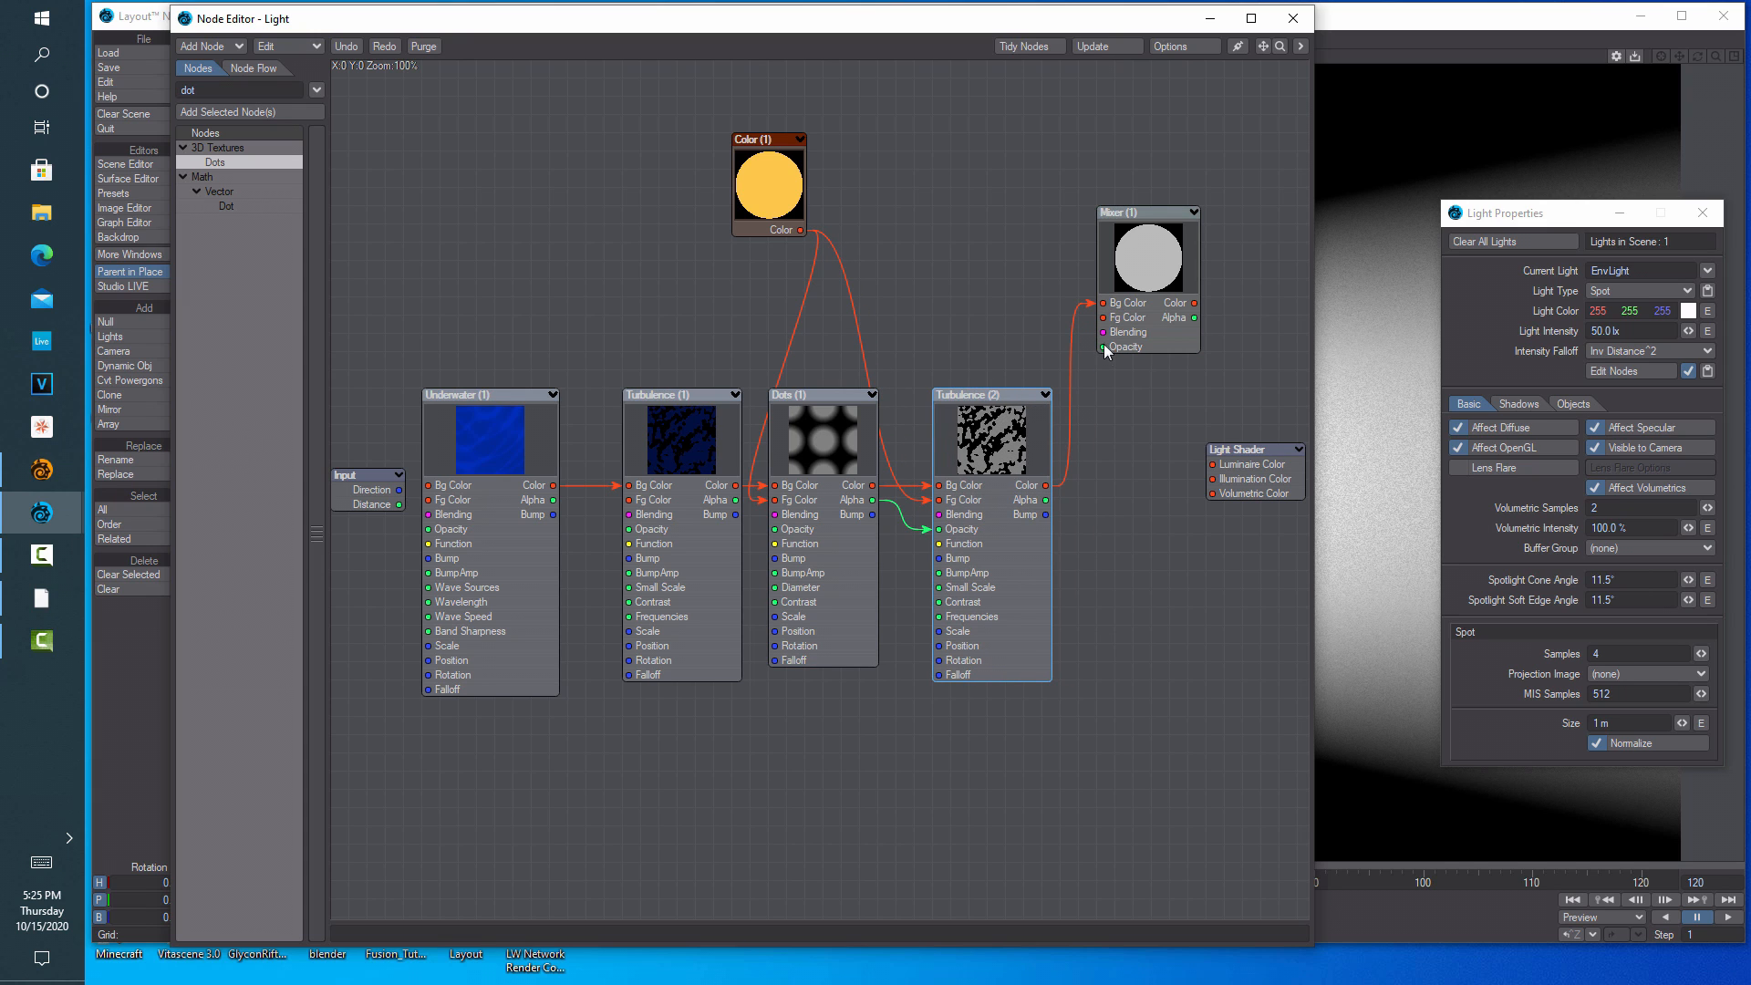
{"action": "left_click_drag", "start_coordinate": [1194, 303], "coordinate": [1213, 464]}
{"action": "left_click_drag", "start_coordinate": [1194, 303], "coordinate": [1213, 493]}
{"action": "left_click_drag", "start_coordinate": [1161, 276], "coordinate": [1142, 276]}
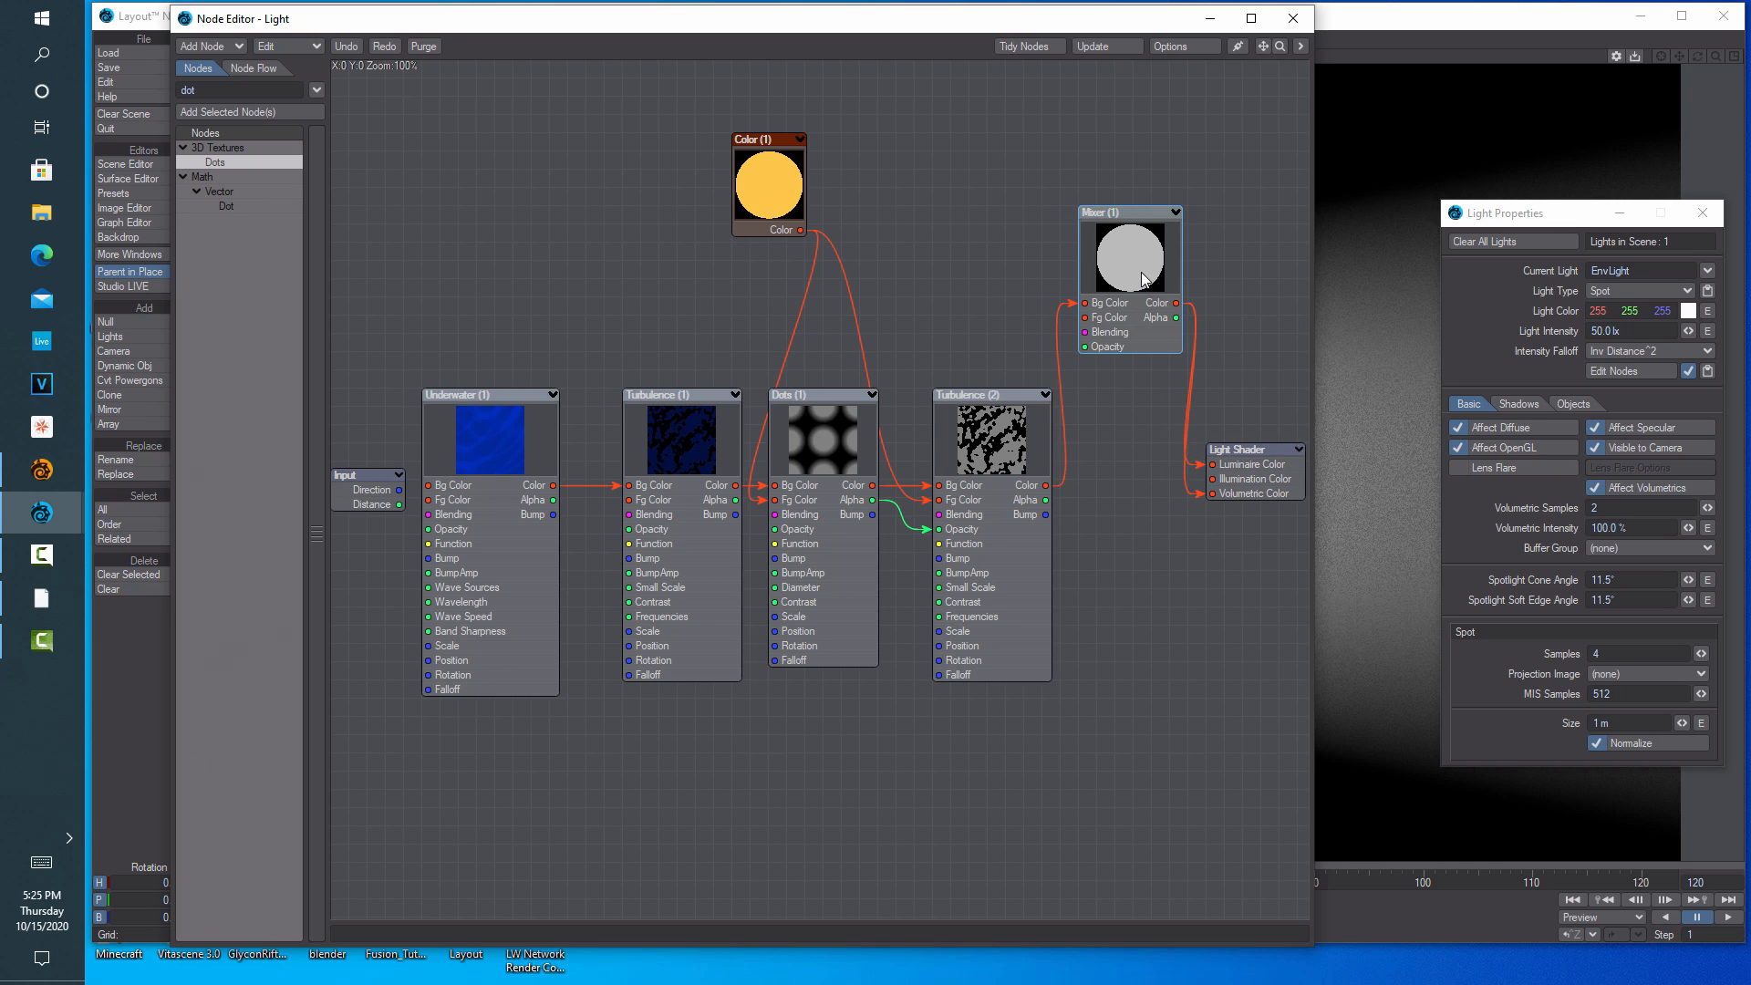
Check the Mixer node's settings and move the Color node down and left
{"action": "double_click", "coordinate": [1142, 278]}
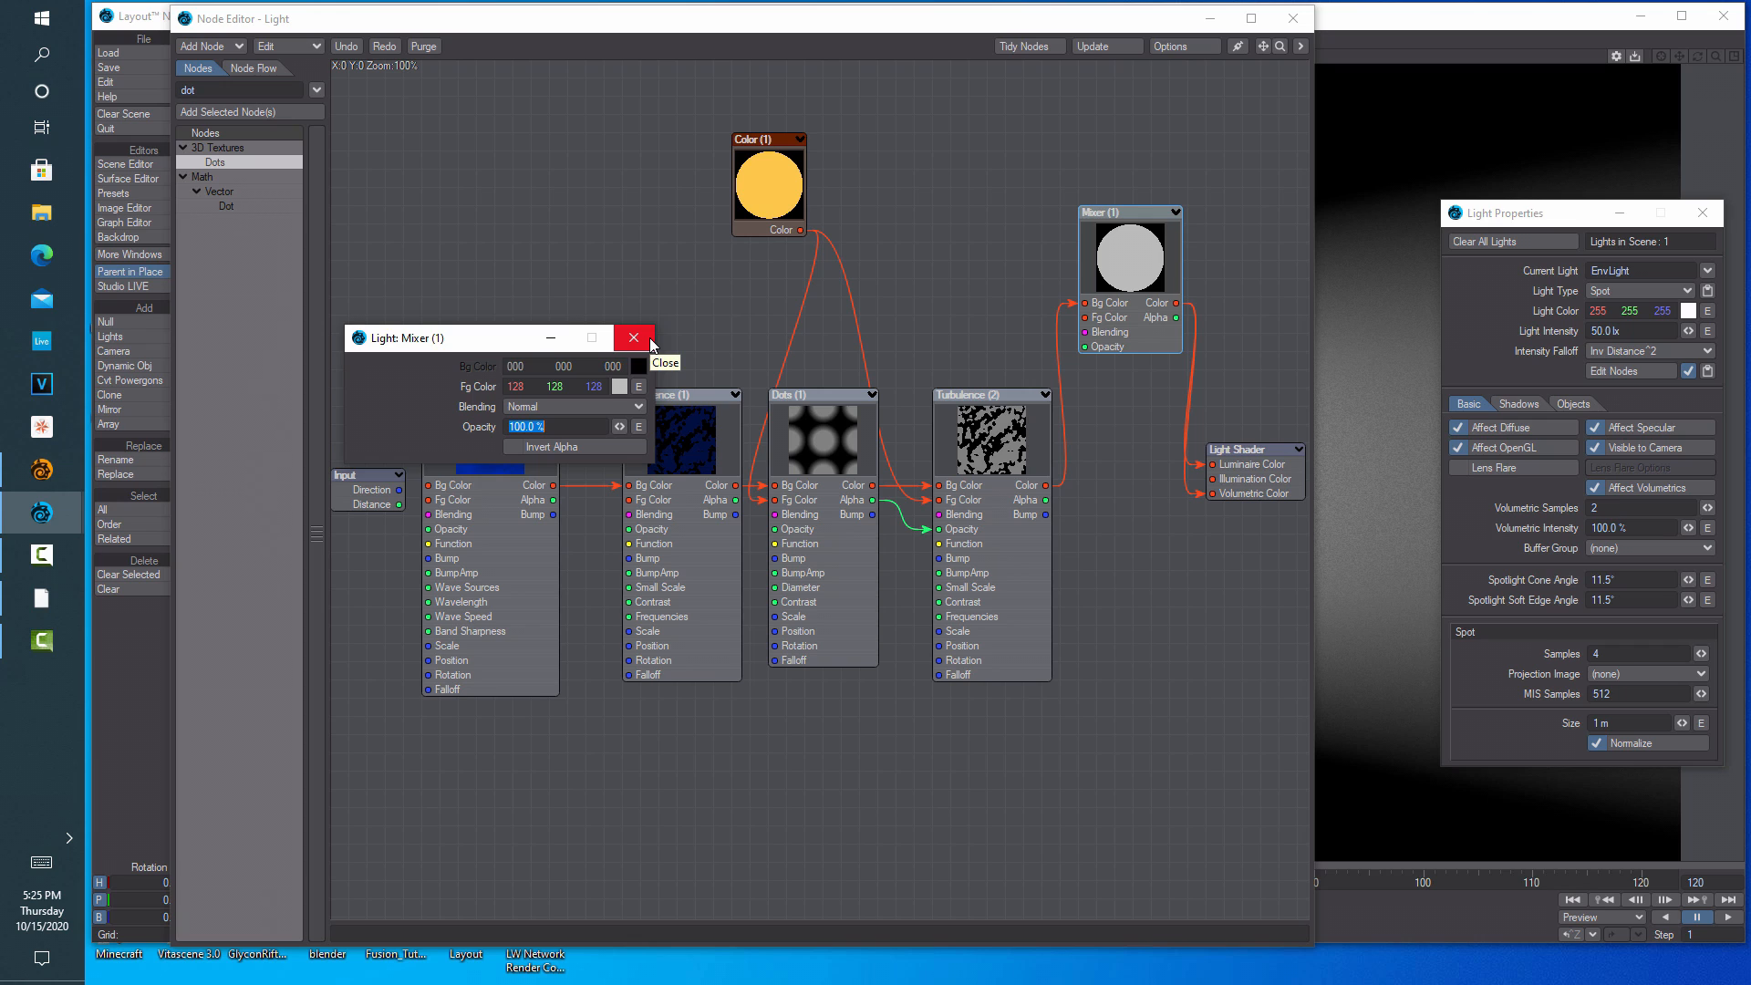
{"action": "left_click", "coordinate": [649, 337]}
{"action": "left_click", "coordinate": [819, 432]}
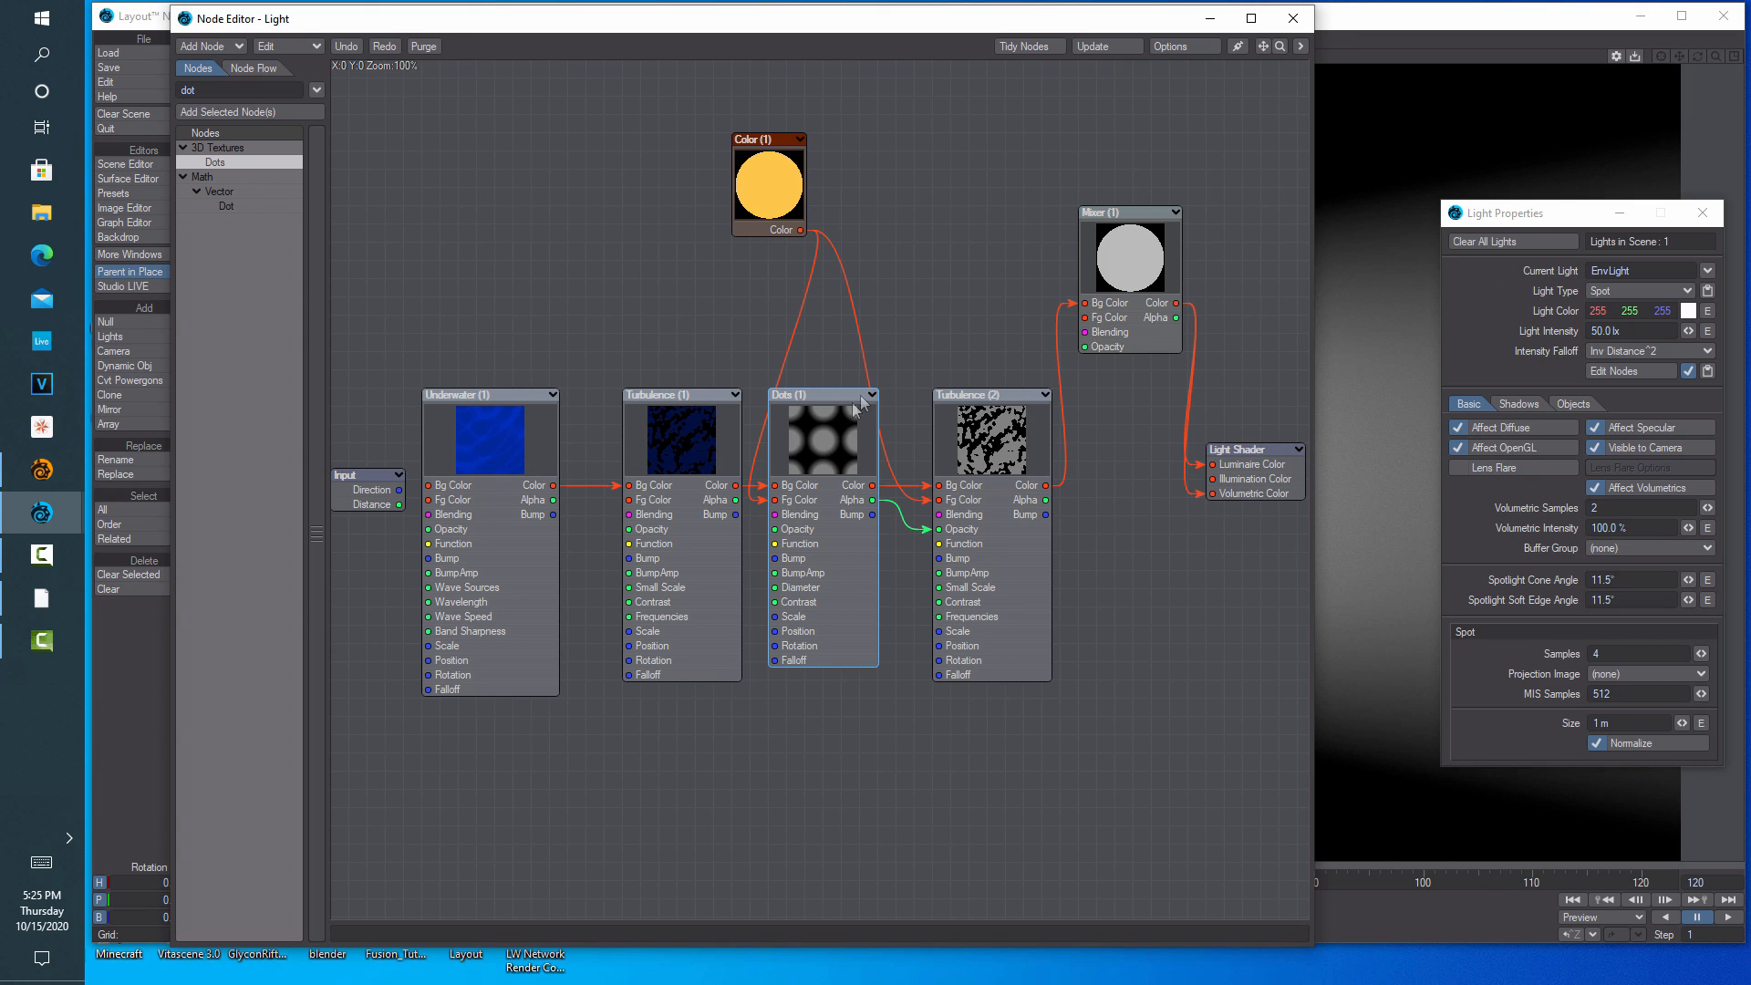
{"action": "left_click_drag", "start_coordinate": [766, 192], "coordinate": [729, 246]}
Remove the Color node's wires from the Fg Color inputs of Dots (1) and Turbulence (2)
{"action": "double_click", "coordinate": [832, 440]}
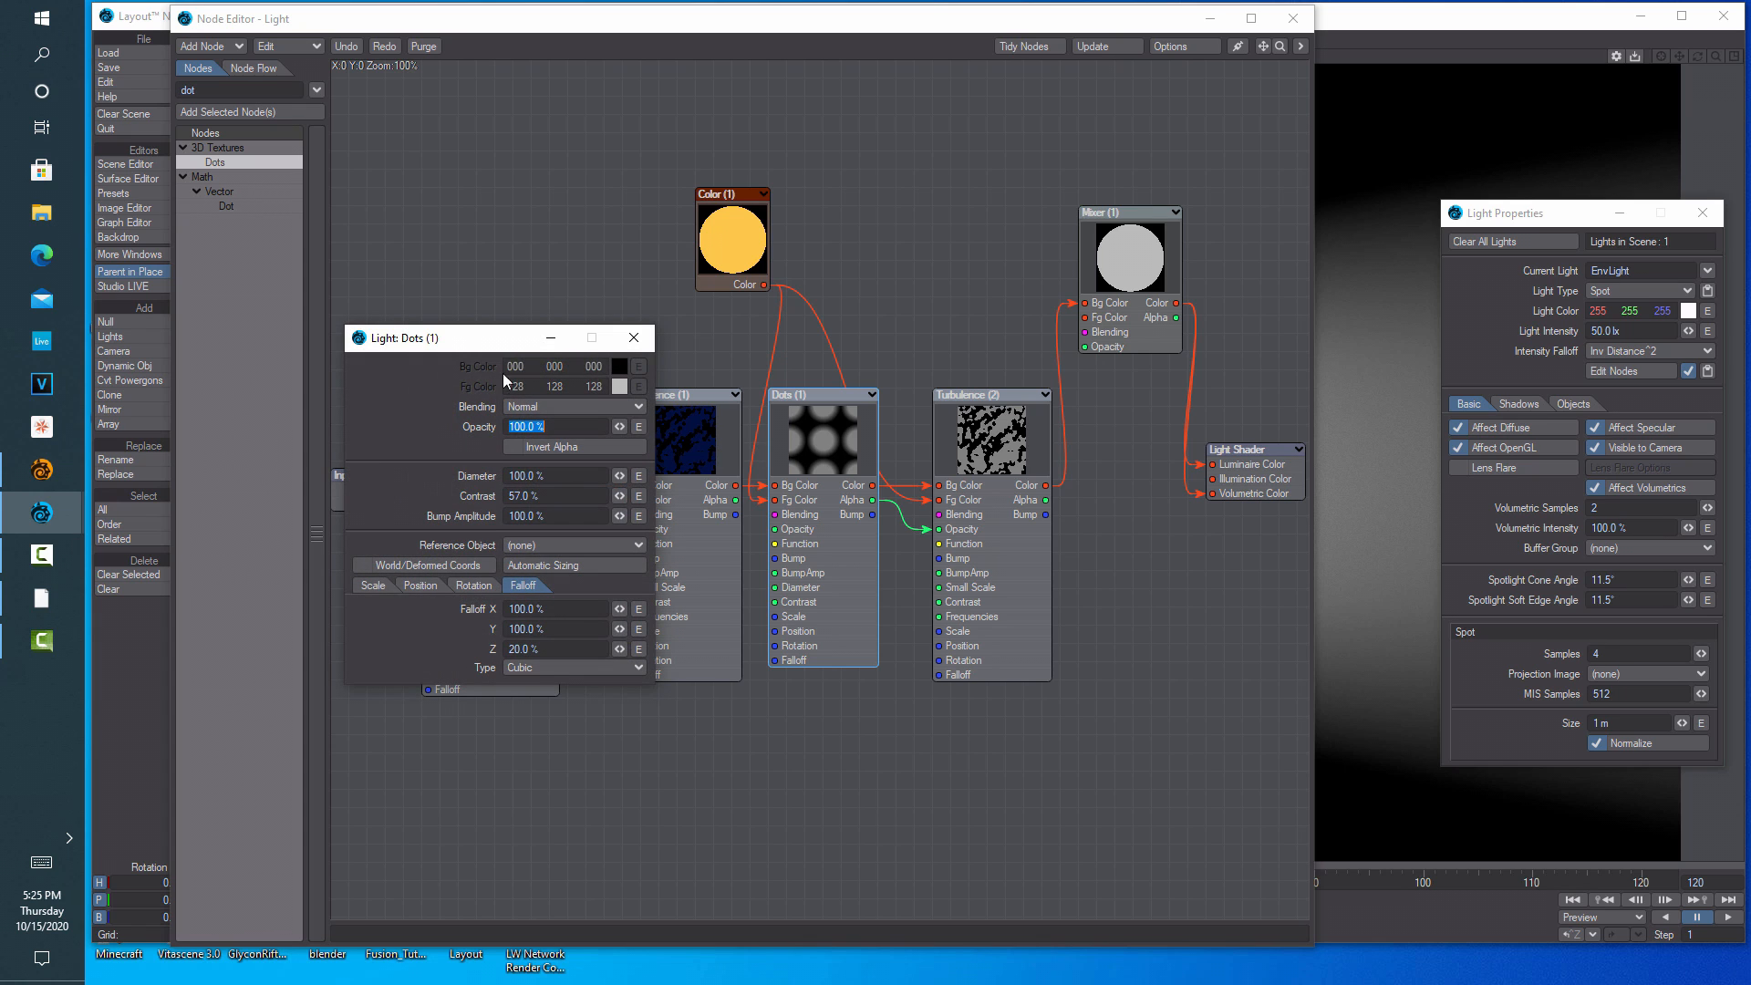
{"action": "left_click", "coordinate": [638, 366]}
{"action": "left_click", "coordinate": [231, 97]}
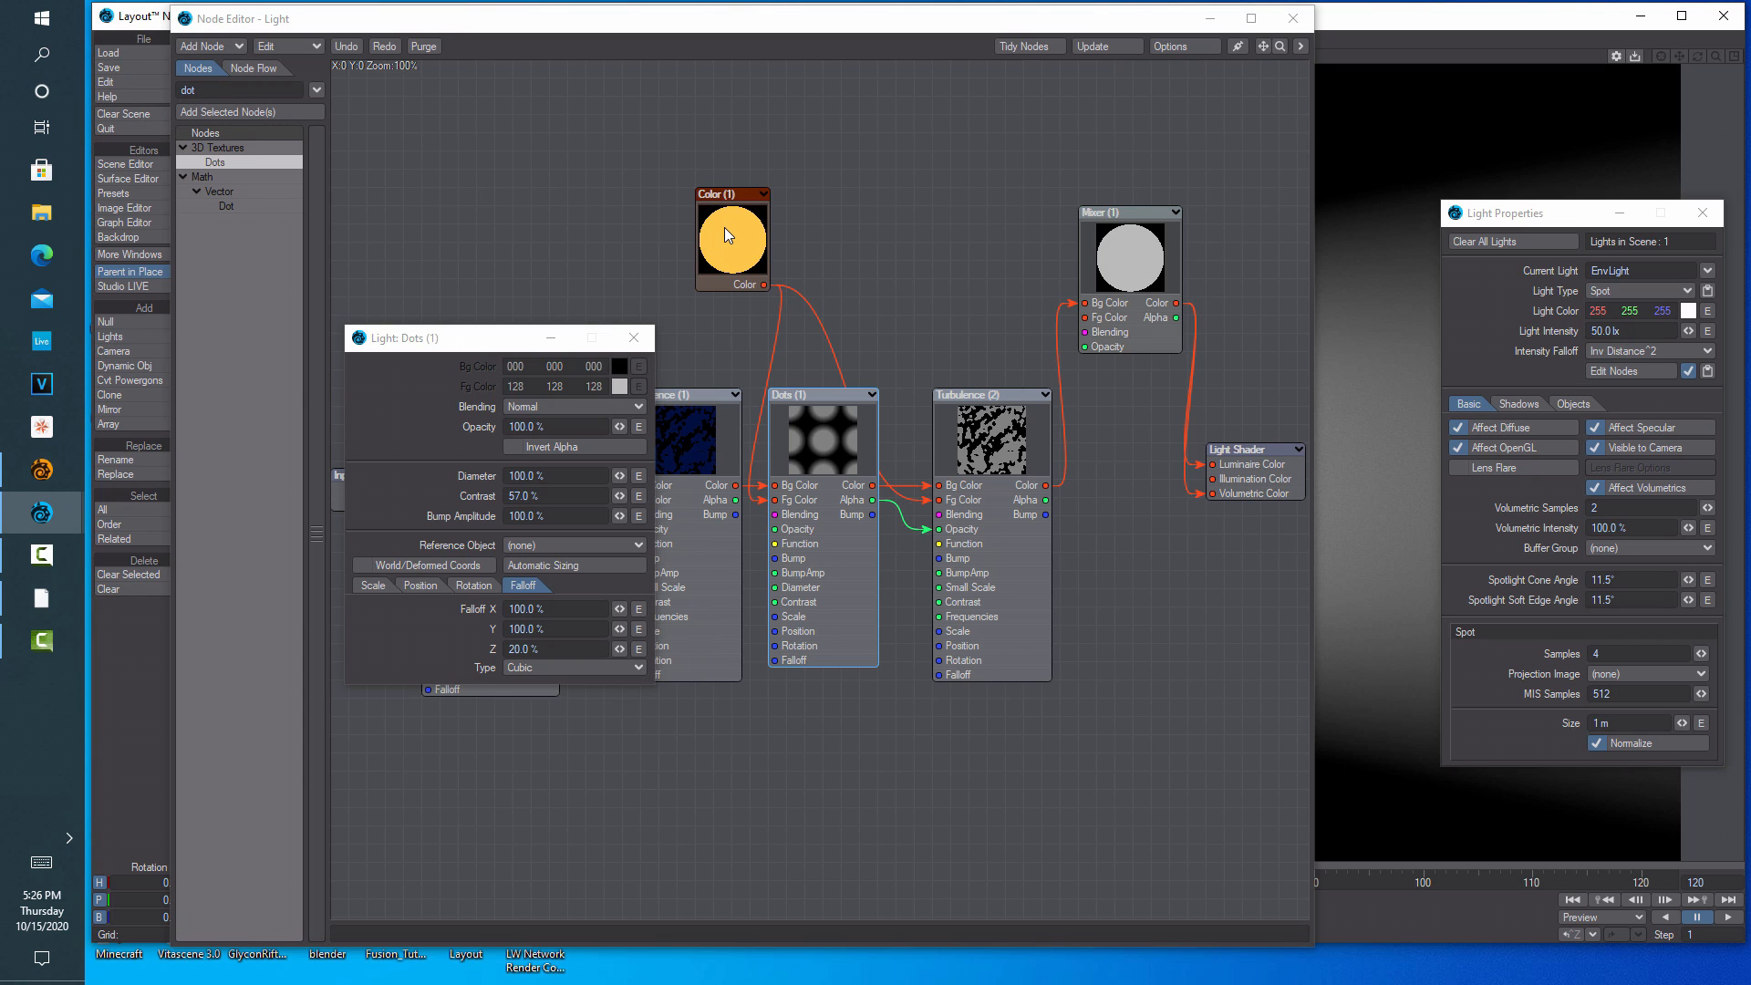
{"action": "left_click", "coordinate": [634, 337]}
{"action": "left_click_drag", "start_coordinate": [763, 499], "coordinate": [705, 373]}
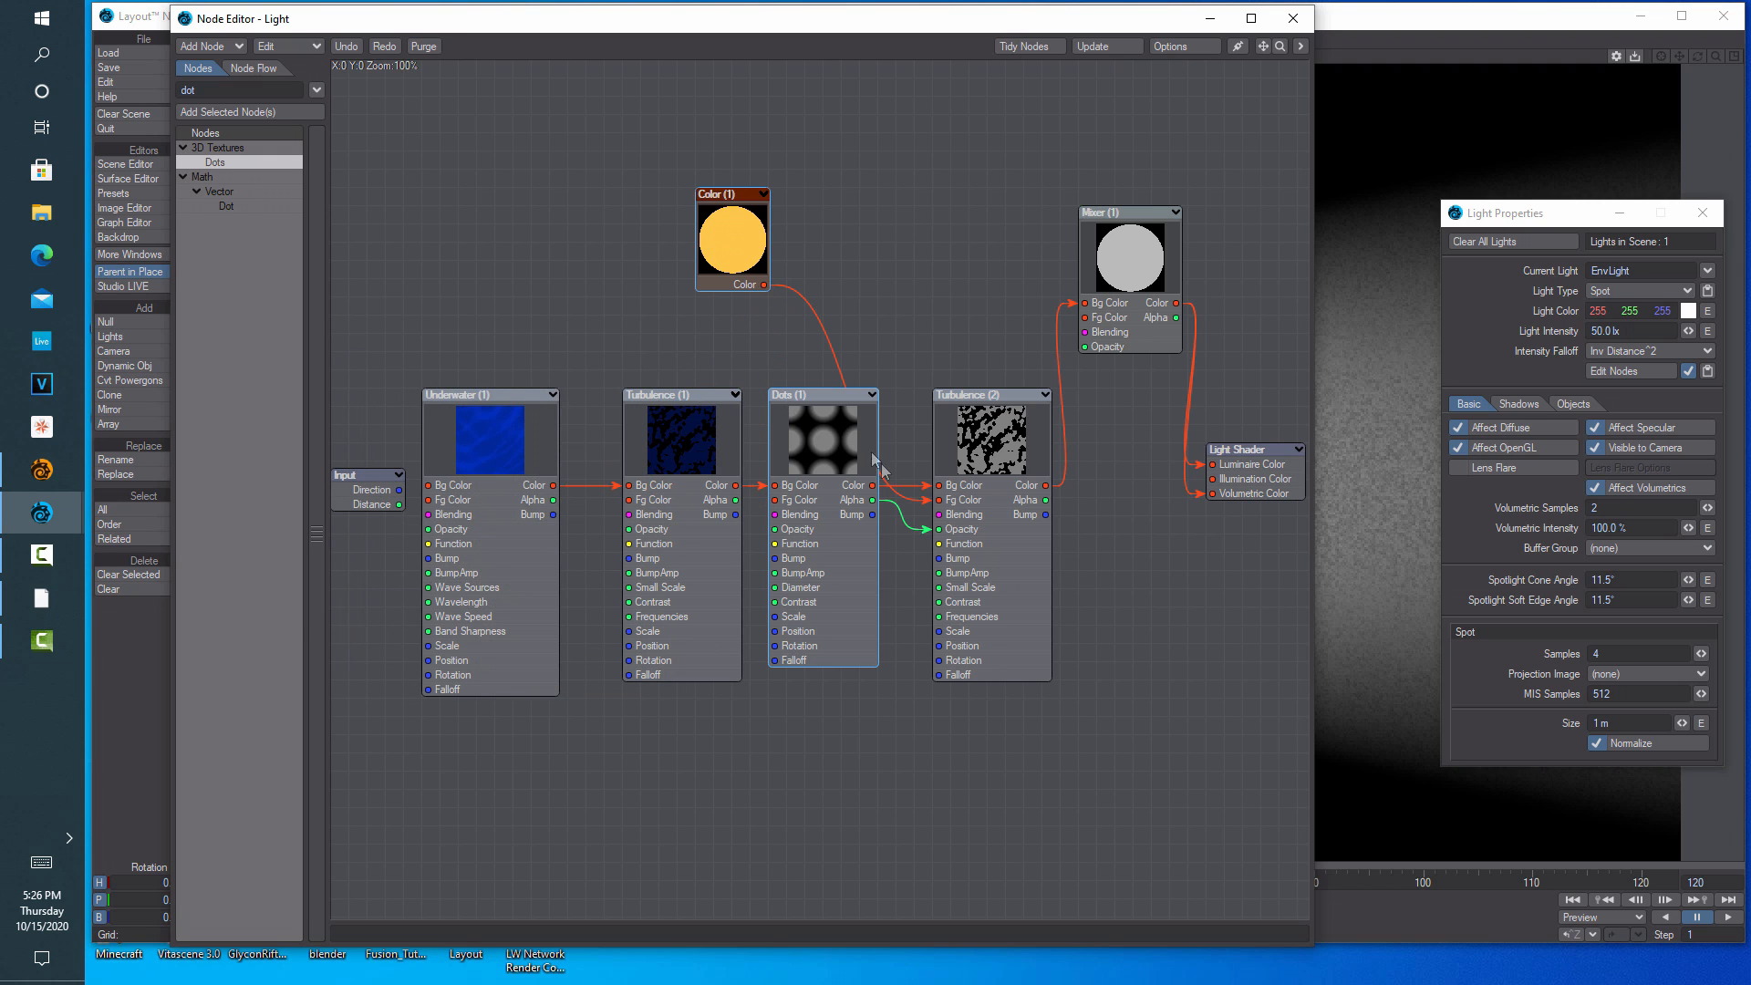
{"action": "left_click_drag", "start_coordinate": [930, 507], "coordinate": [866, 374]}
Look up the Color node's orange values (255, 147, 18), cancelling the Dots colour picker
{"action": "double_click", "coordinate": [831, 446]}
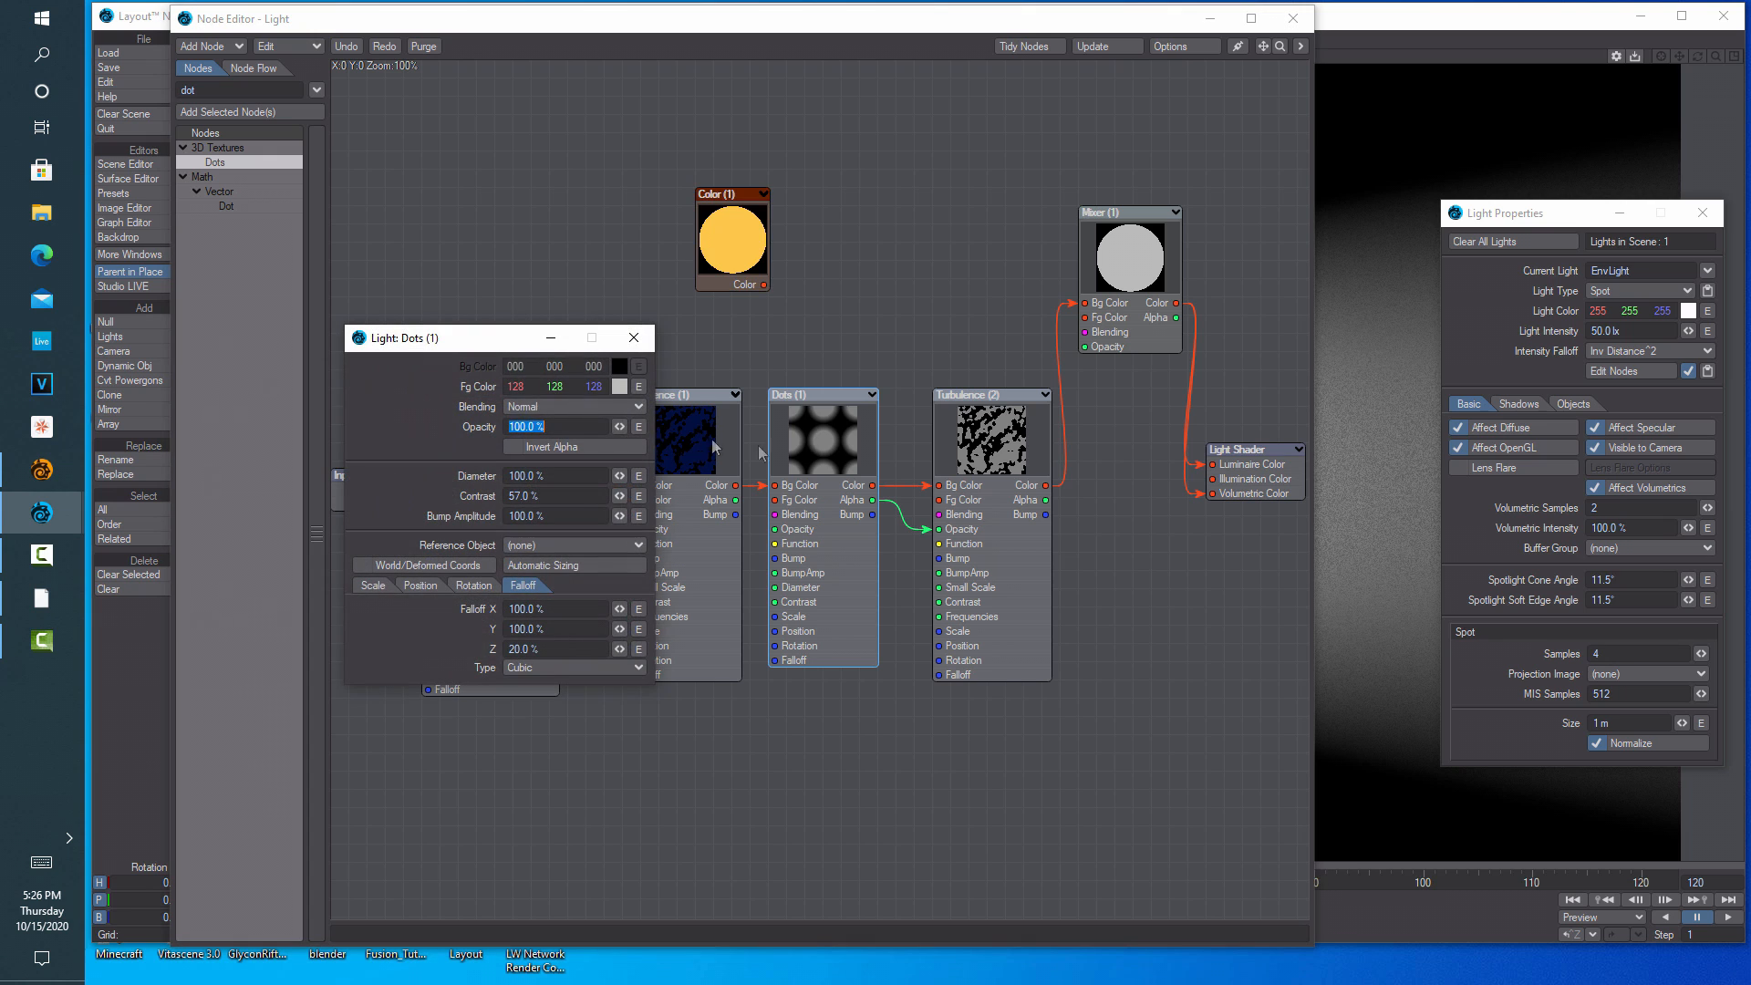
{"action": "left_click", "coordinate": [617, 386]}
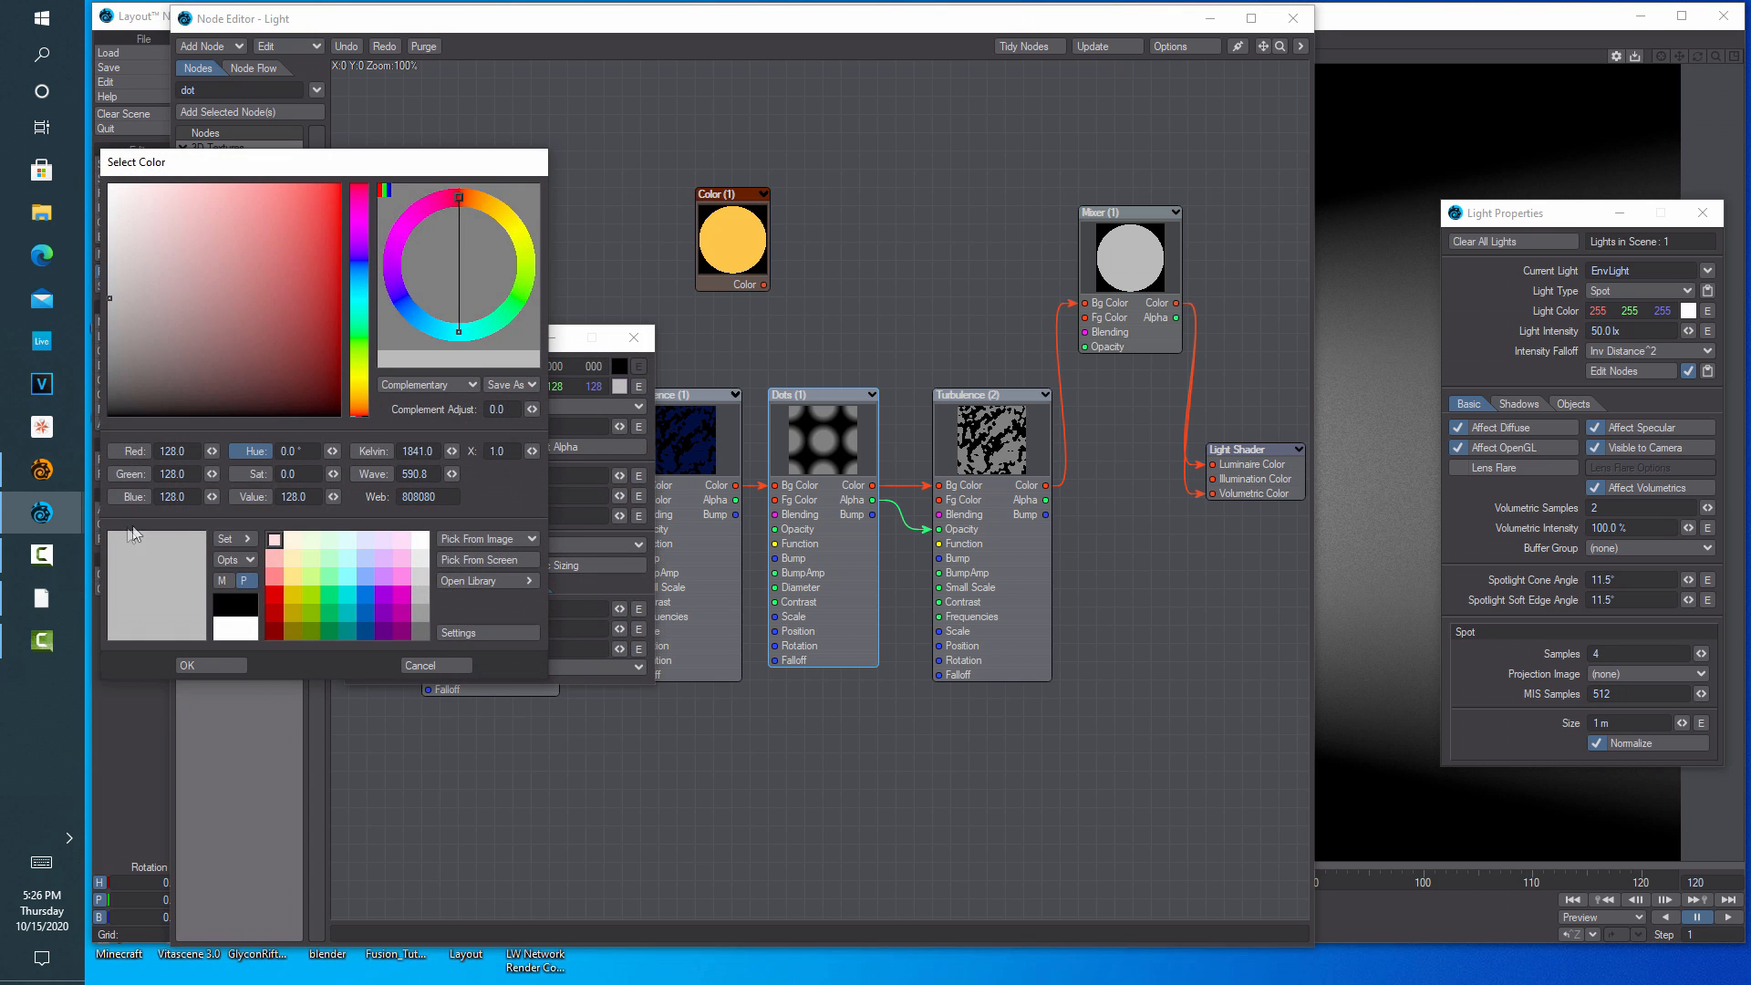
{"action": "left_click", "coordinate": [756, 245]}
{"action": "left_click", "coordinate": [754, 244]}
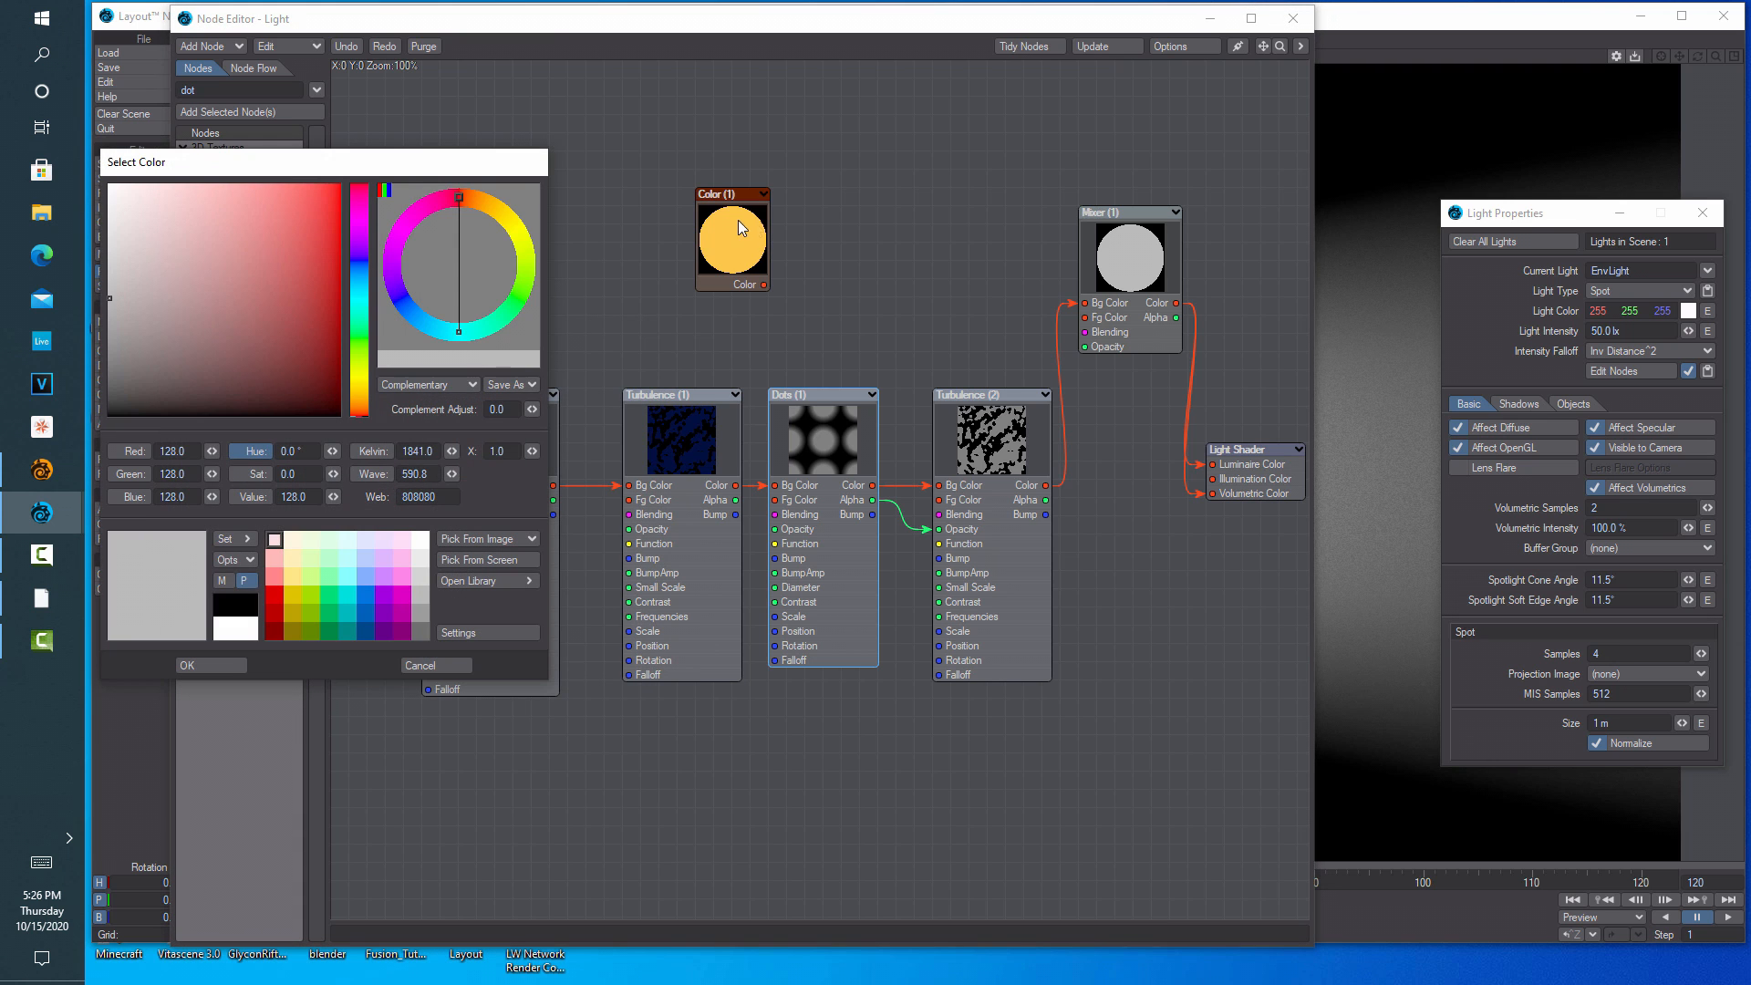
{"action": "left_click_drag", "start_coordinate": [452, 173], "coordinate": [794, 487]}
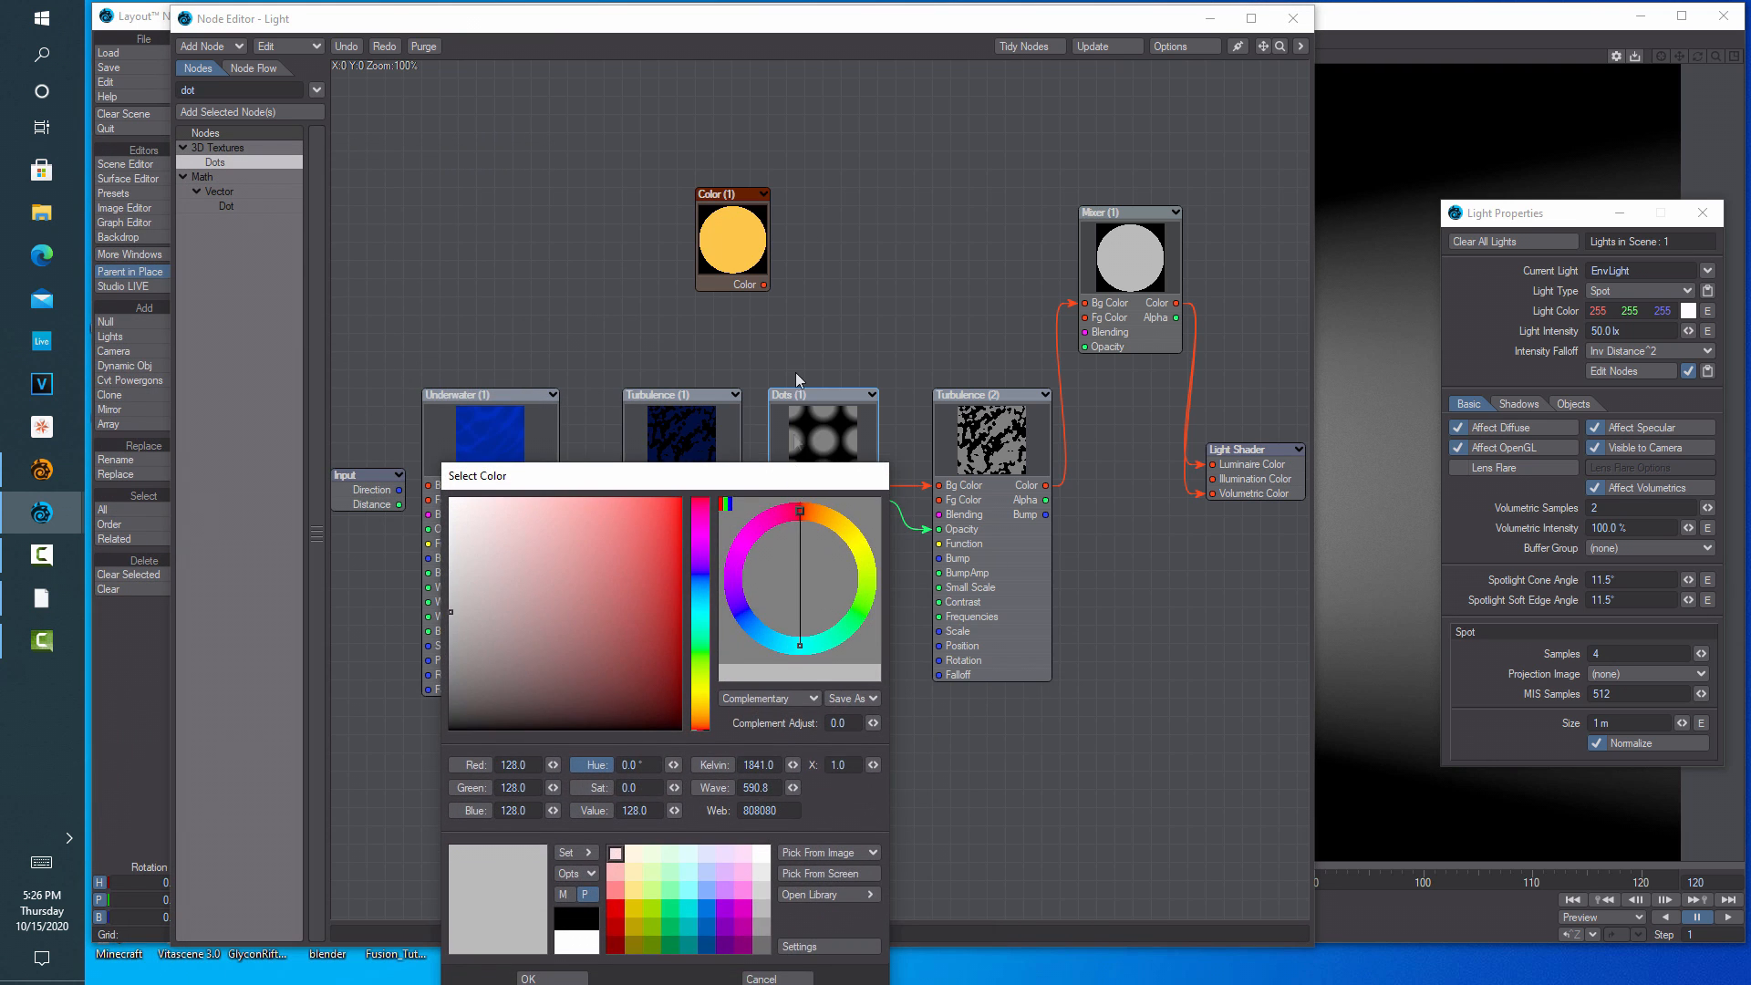
{"action": "double_click", "coordinate": [714, 254]}
{"action": "left_click_drag", "start_coordinate": [643, 475], "coordinate": [376, 230]}
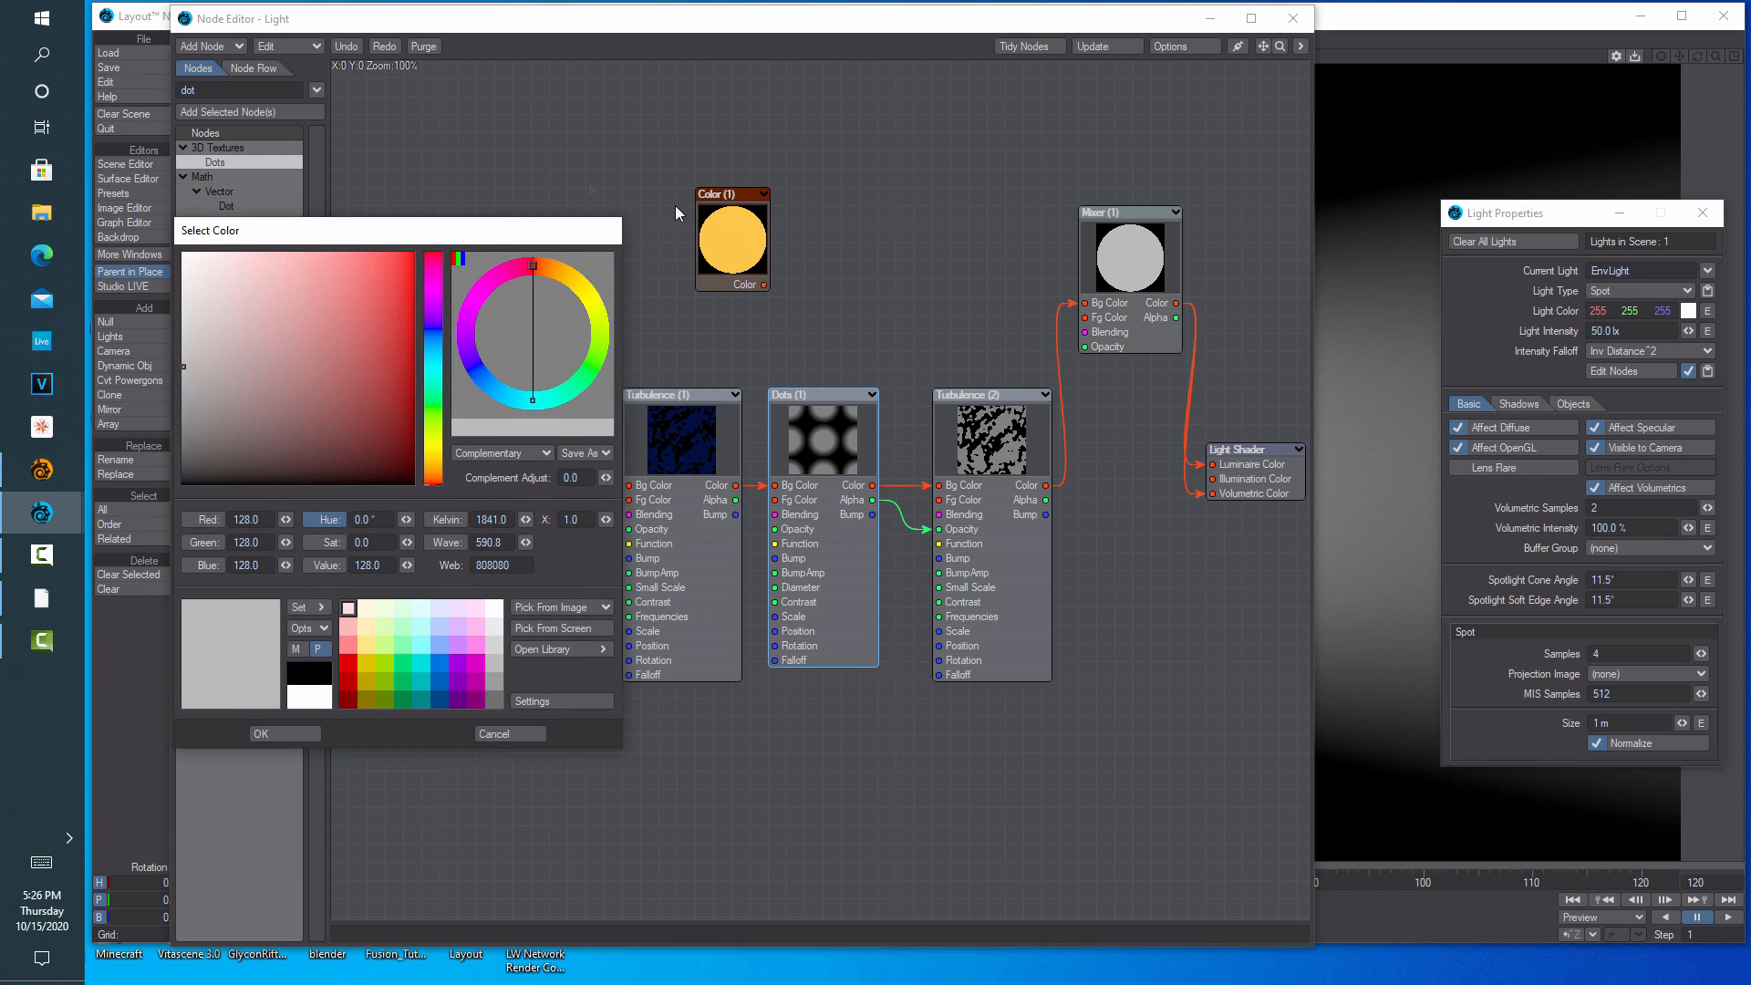
{"action": "left_click", "coordinate": [509, 735]}
{"action": "double_click", "coordinate": [728, 257]}
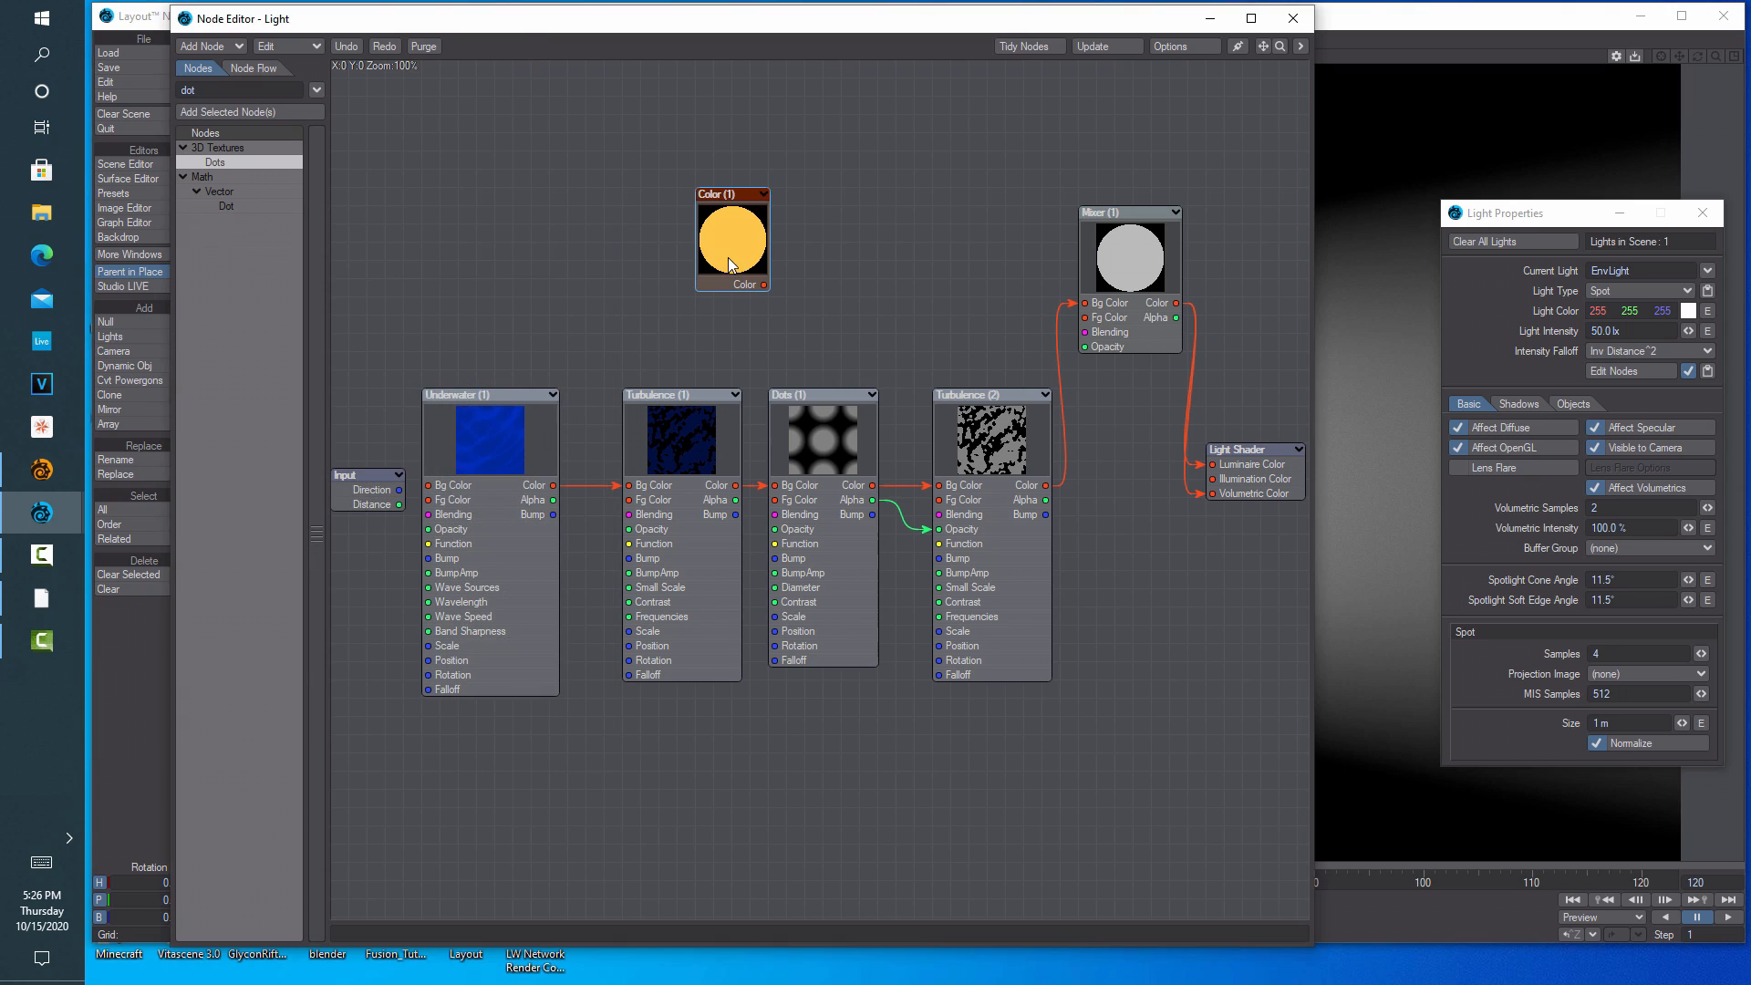
{"action": "left_click_drag", "start_coordinate": [504, 338], "coordinate": [517, 144]}
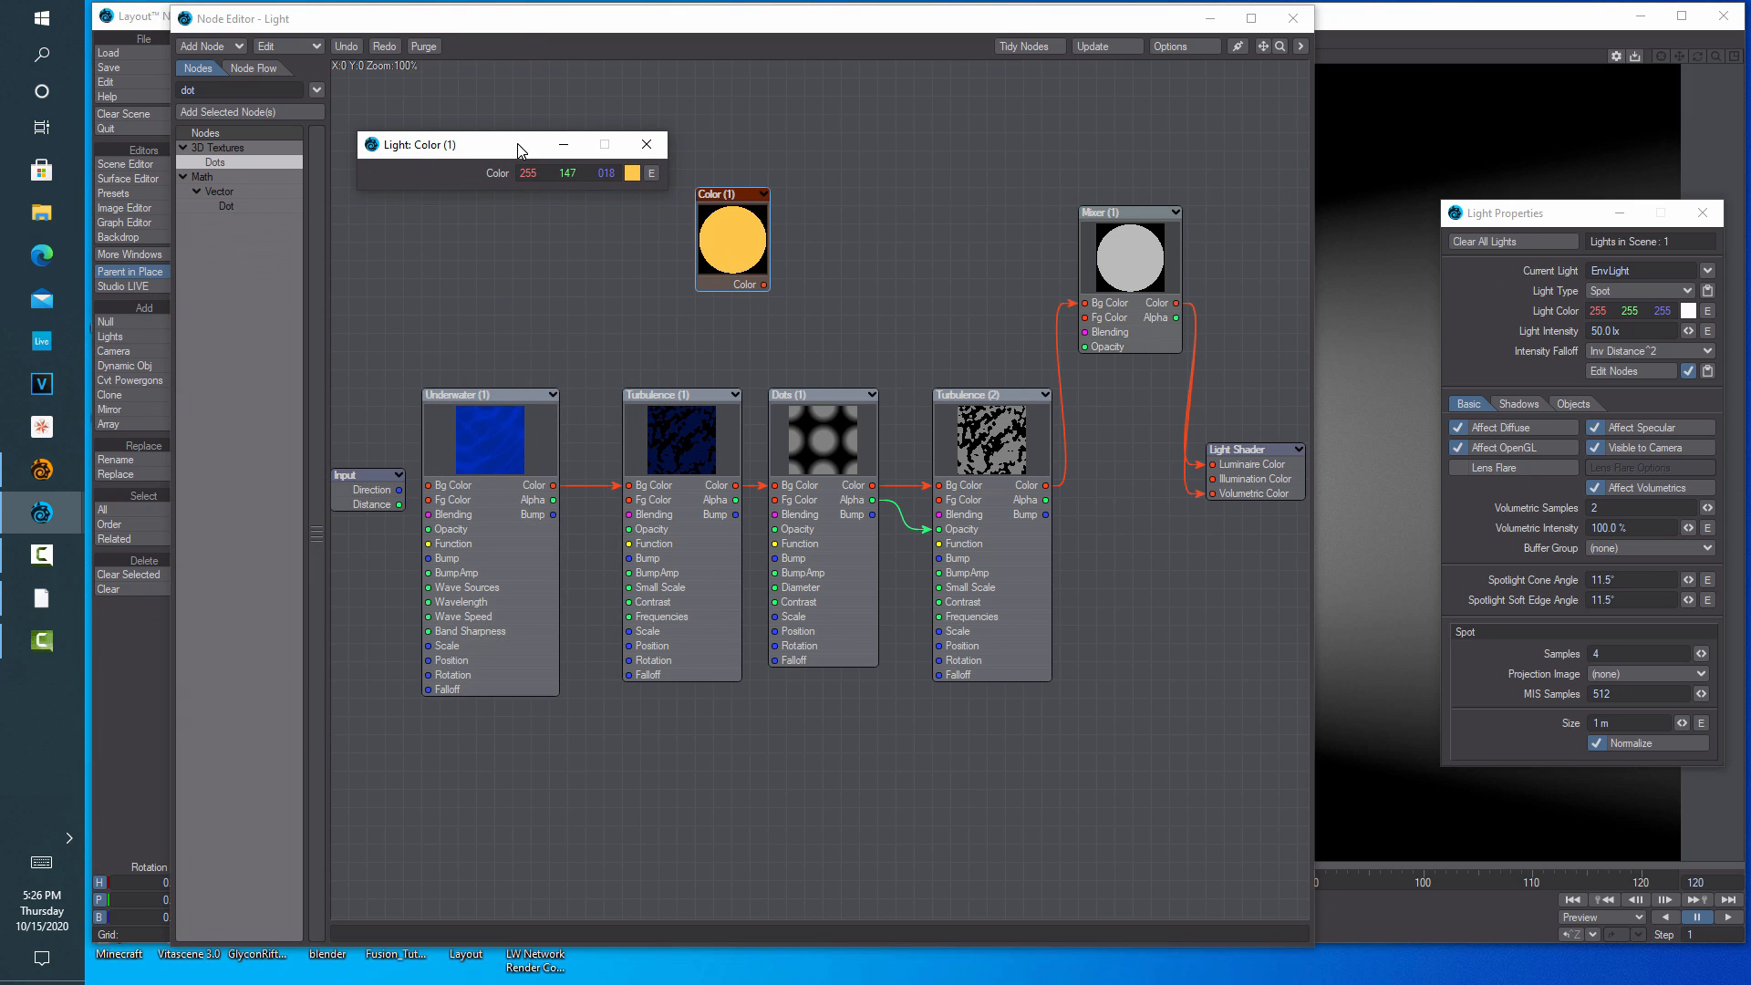
{"action": "left_click", "coordinate": [814, 441]}
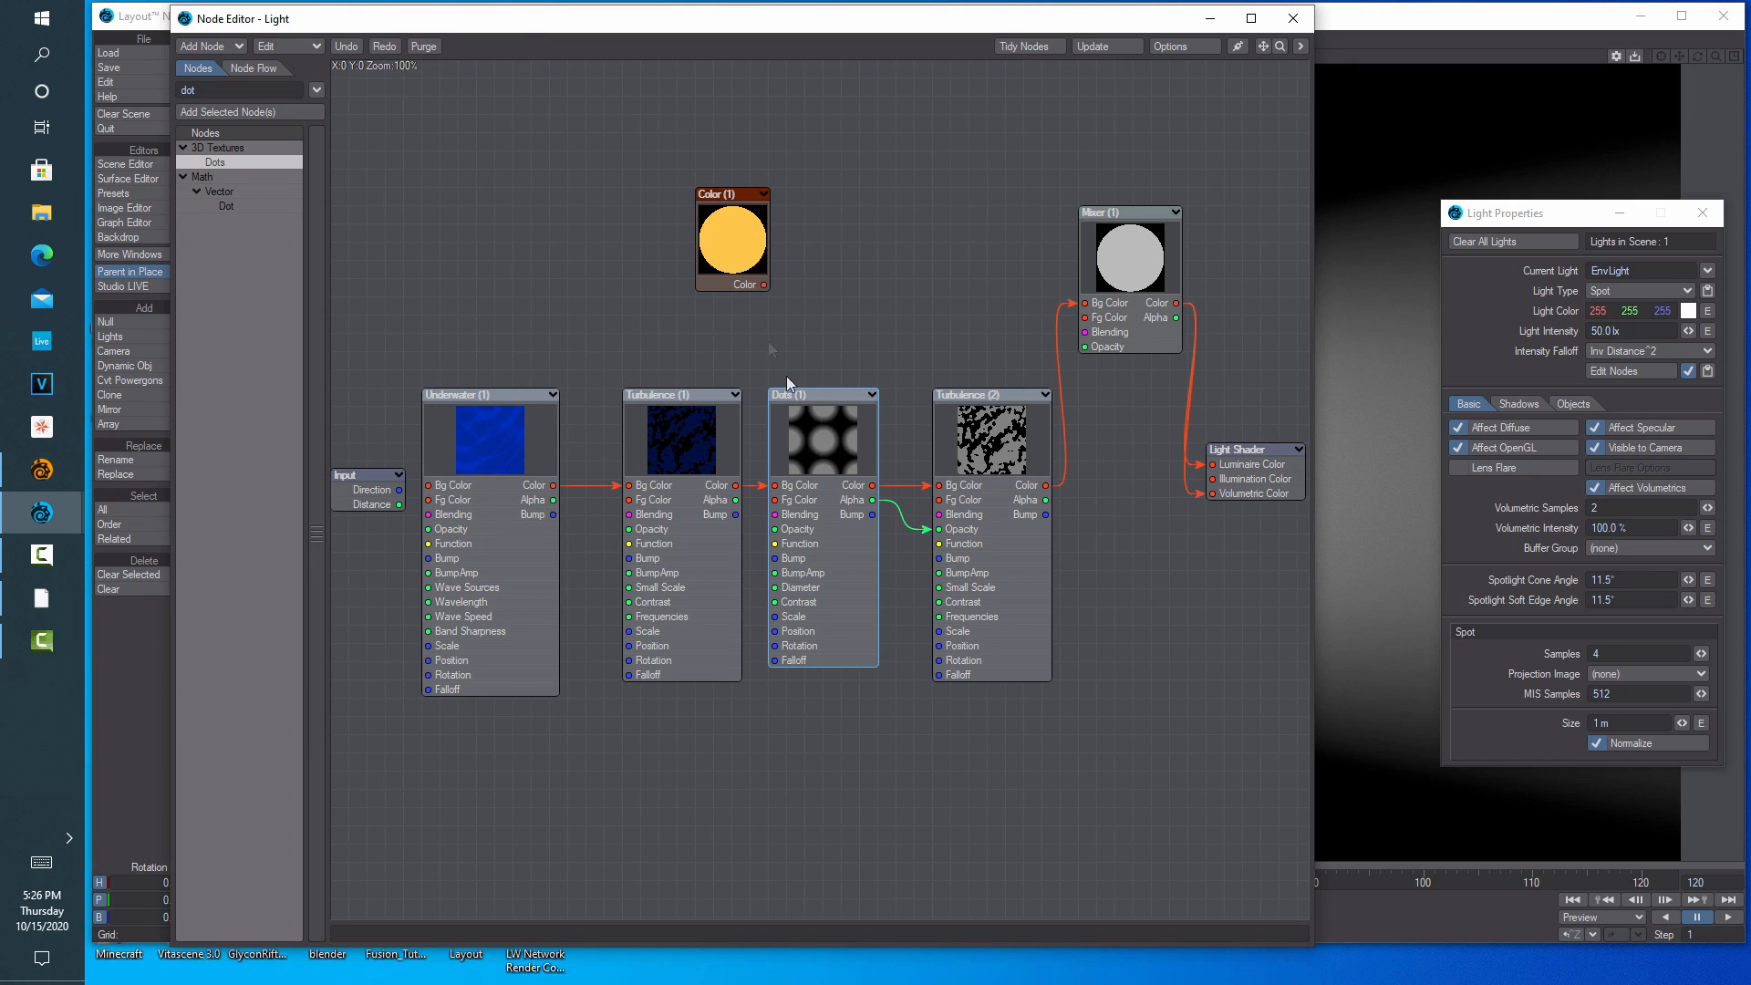
{"action": "left_click", "coordinate": [735, 259]}
{"action": "double_click", "coordinate": [731, 252]}
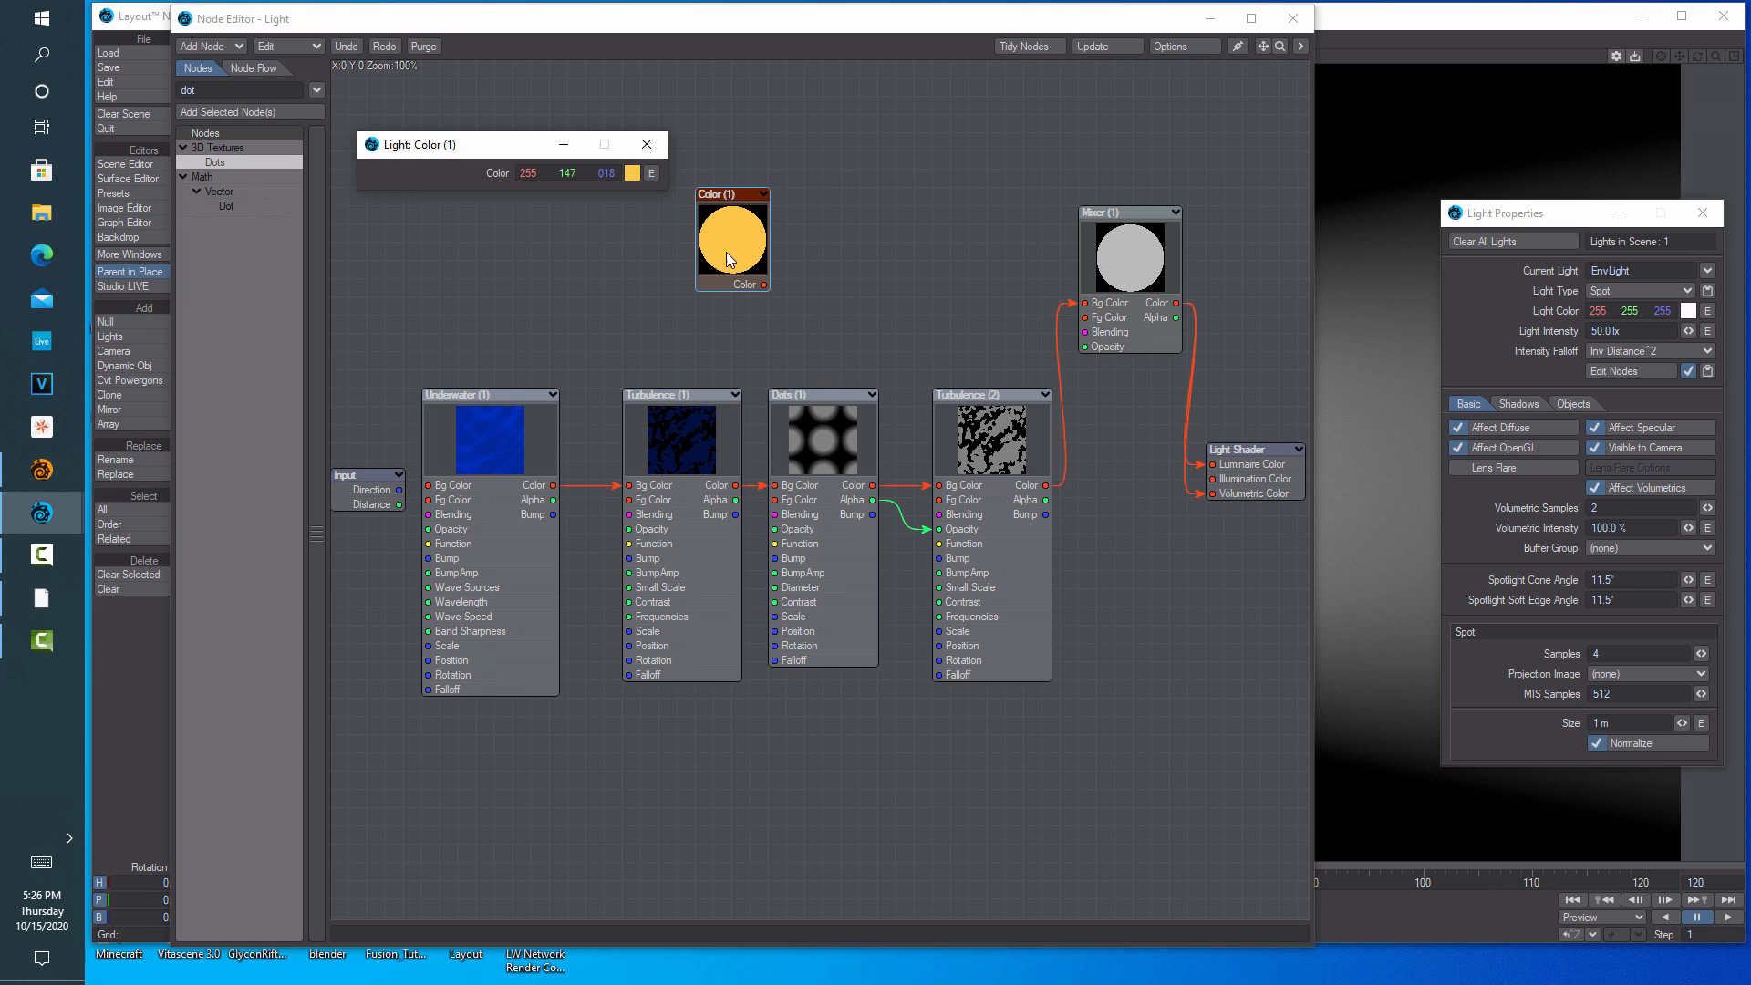
Set the Dots (1) foreground colour to Red 255, Green 147, Blue 18
{"action": "double_click", "coordinate": [839, 441]}
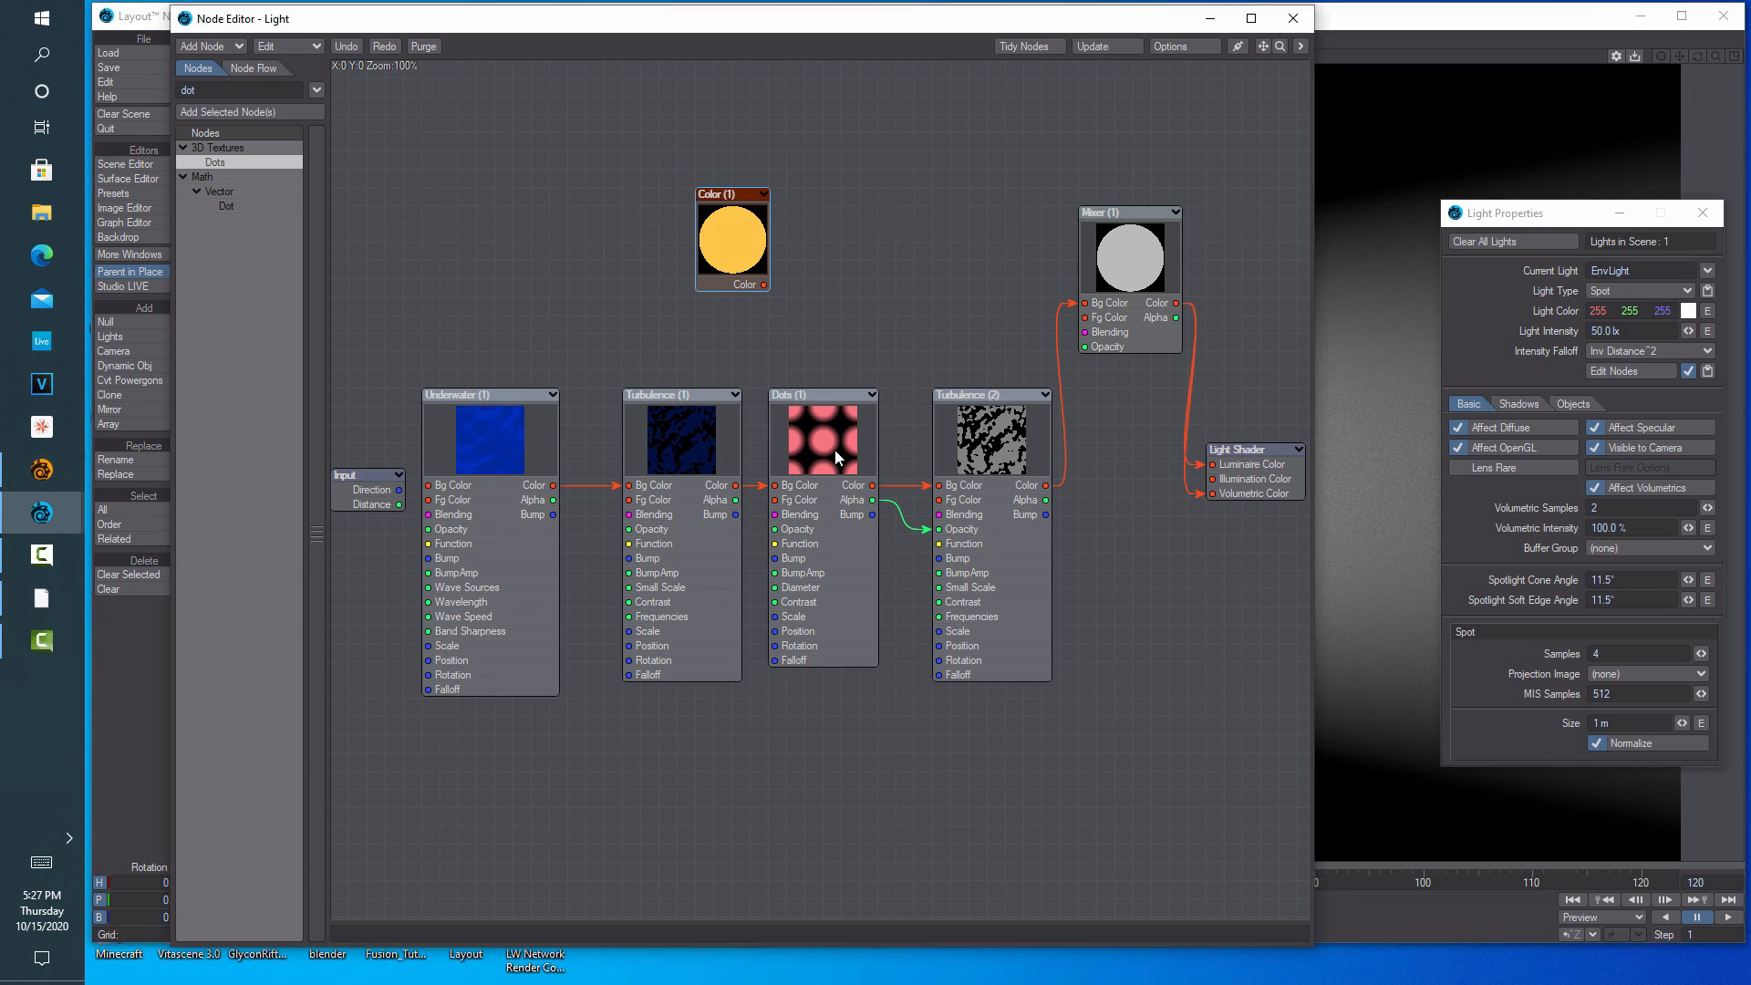
{"action": "double_click", "coordinate": [835, 450]}
{"action": "left_click", "coordinate": [632, 192]}
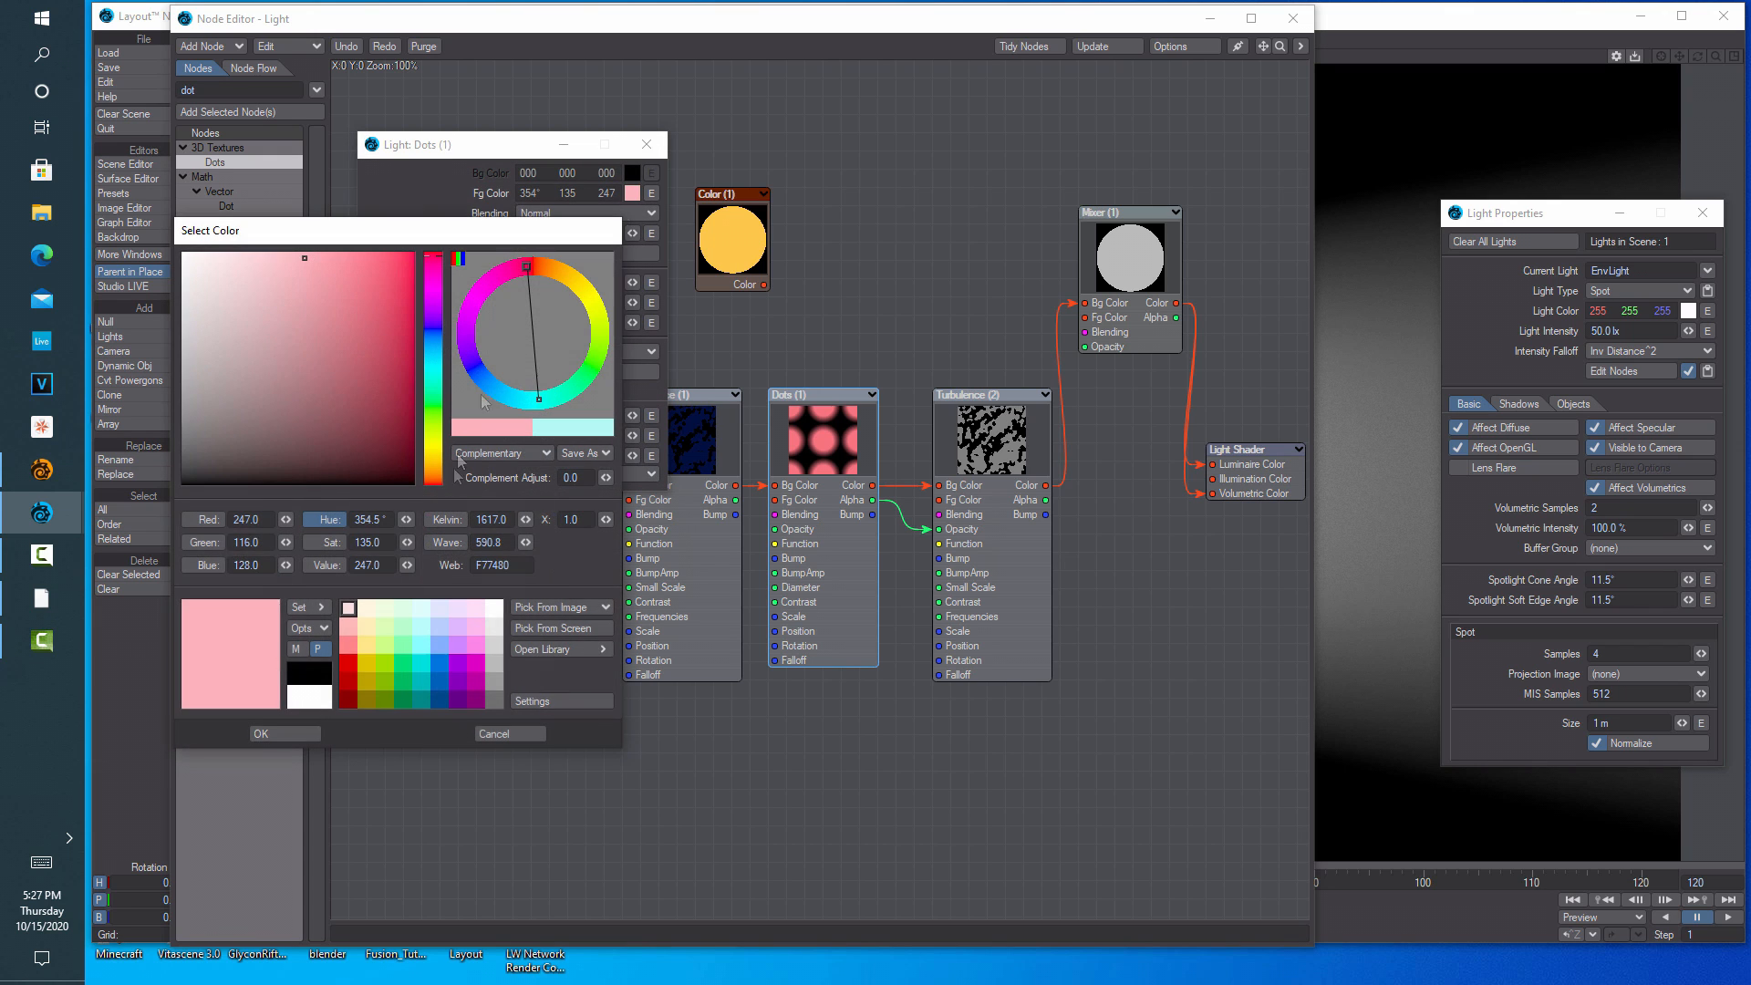
{"action": "type", "text": "255"}
{"action": "left_click", "coordinate": [264, 542]}
{"action": "type", "text": "147"}
{"action": "key", "text": "Tab"}
{"action": "type", "text": "18"}
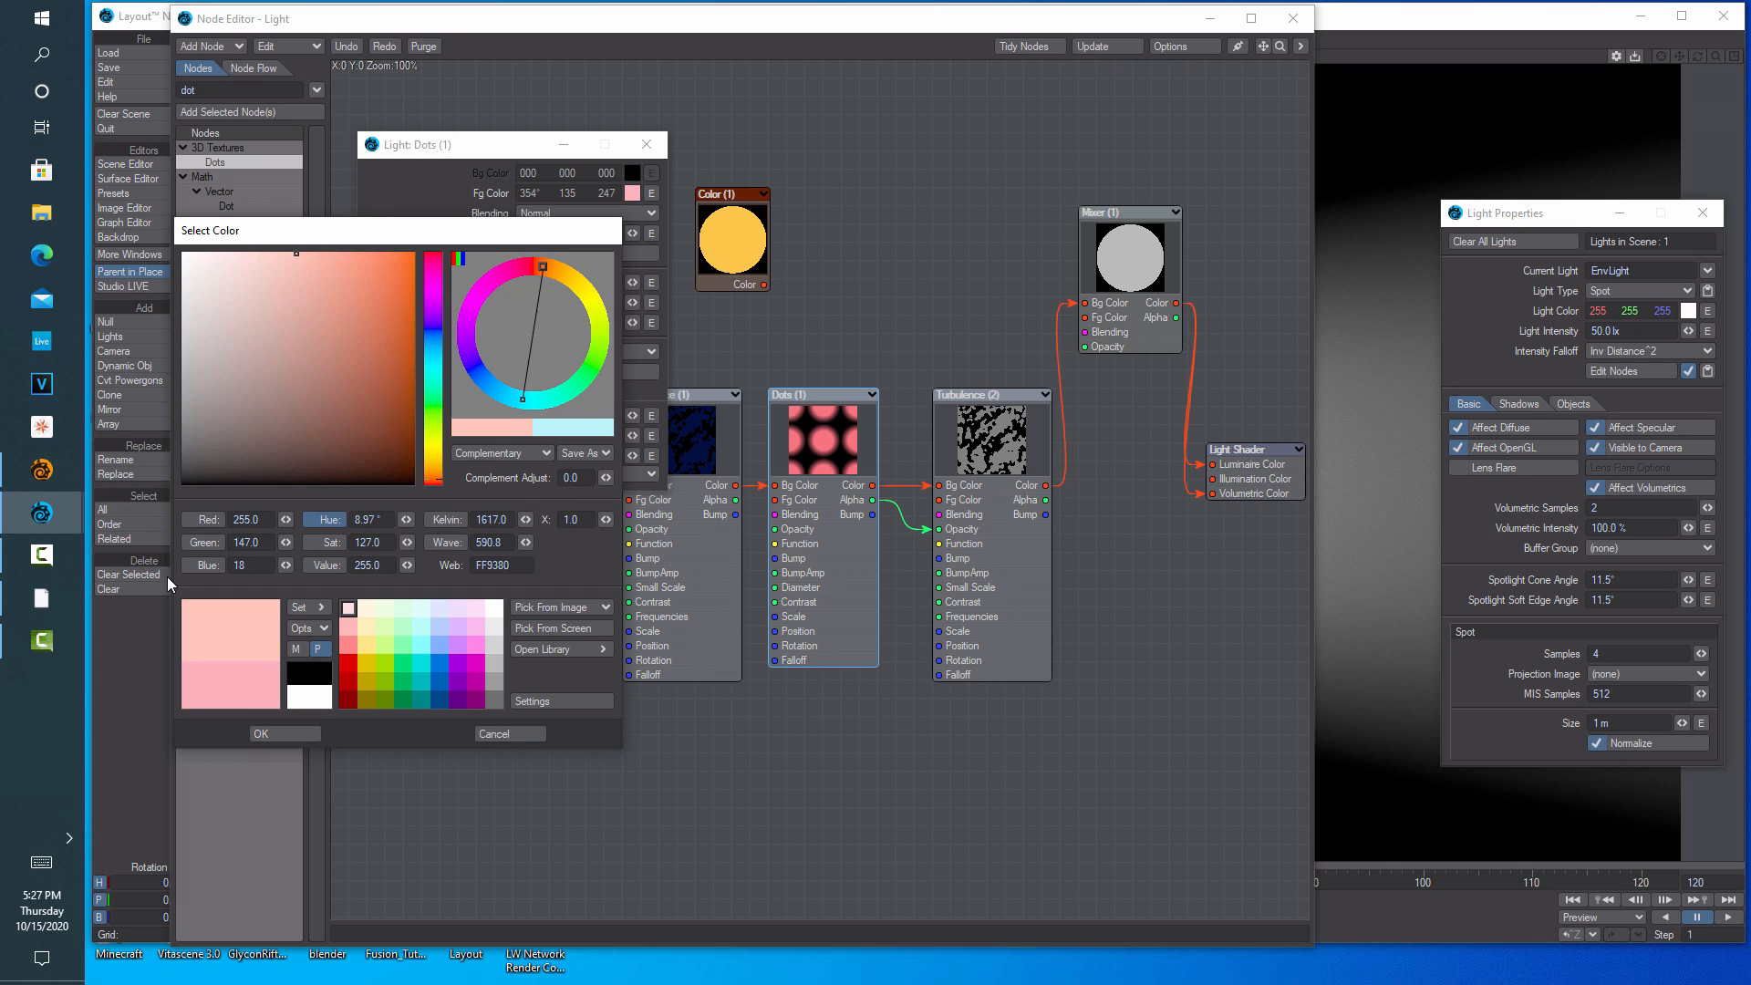
{"action": "key", "text": "Tab"}
{"action": "left_click", "coordinate": [259, 734]}
{"action": "left_click", "coordinate": [646, 144]}
Give Turbulence (2) the orange foreground colour 255, 147, 18
{"action": "double_click", "coordinate": [1012, 441]}
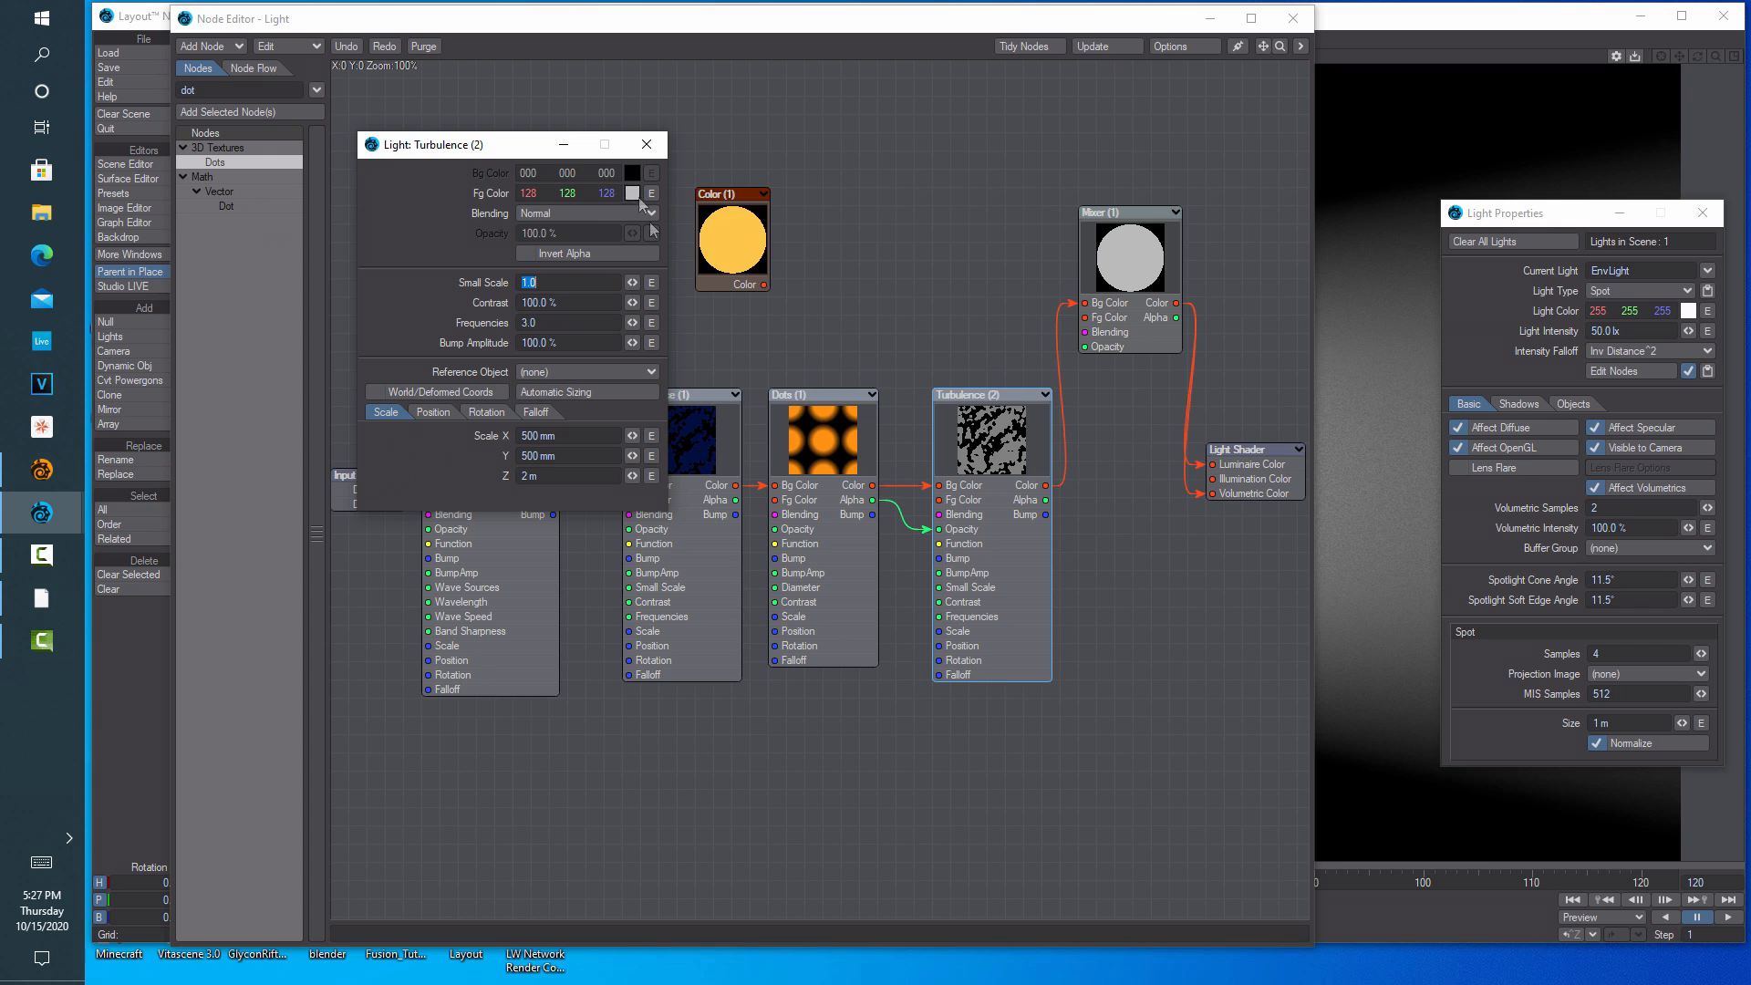
{"action": "left_click", "coordinate": [632, 194]}
{"action": "type", "text": "255"}
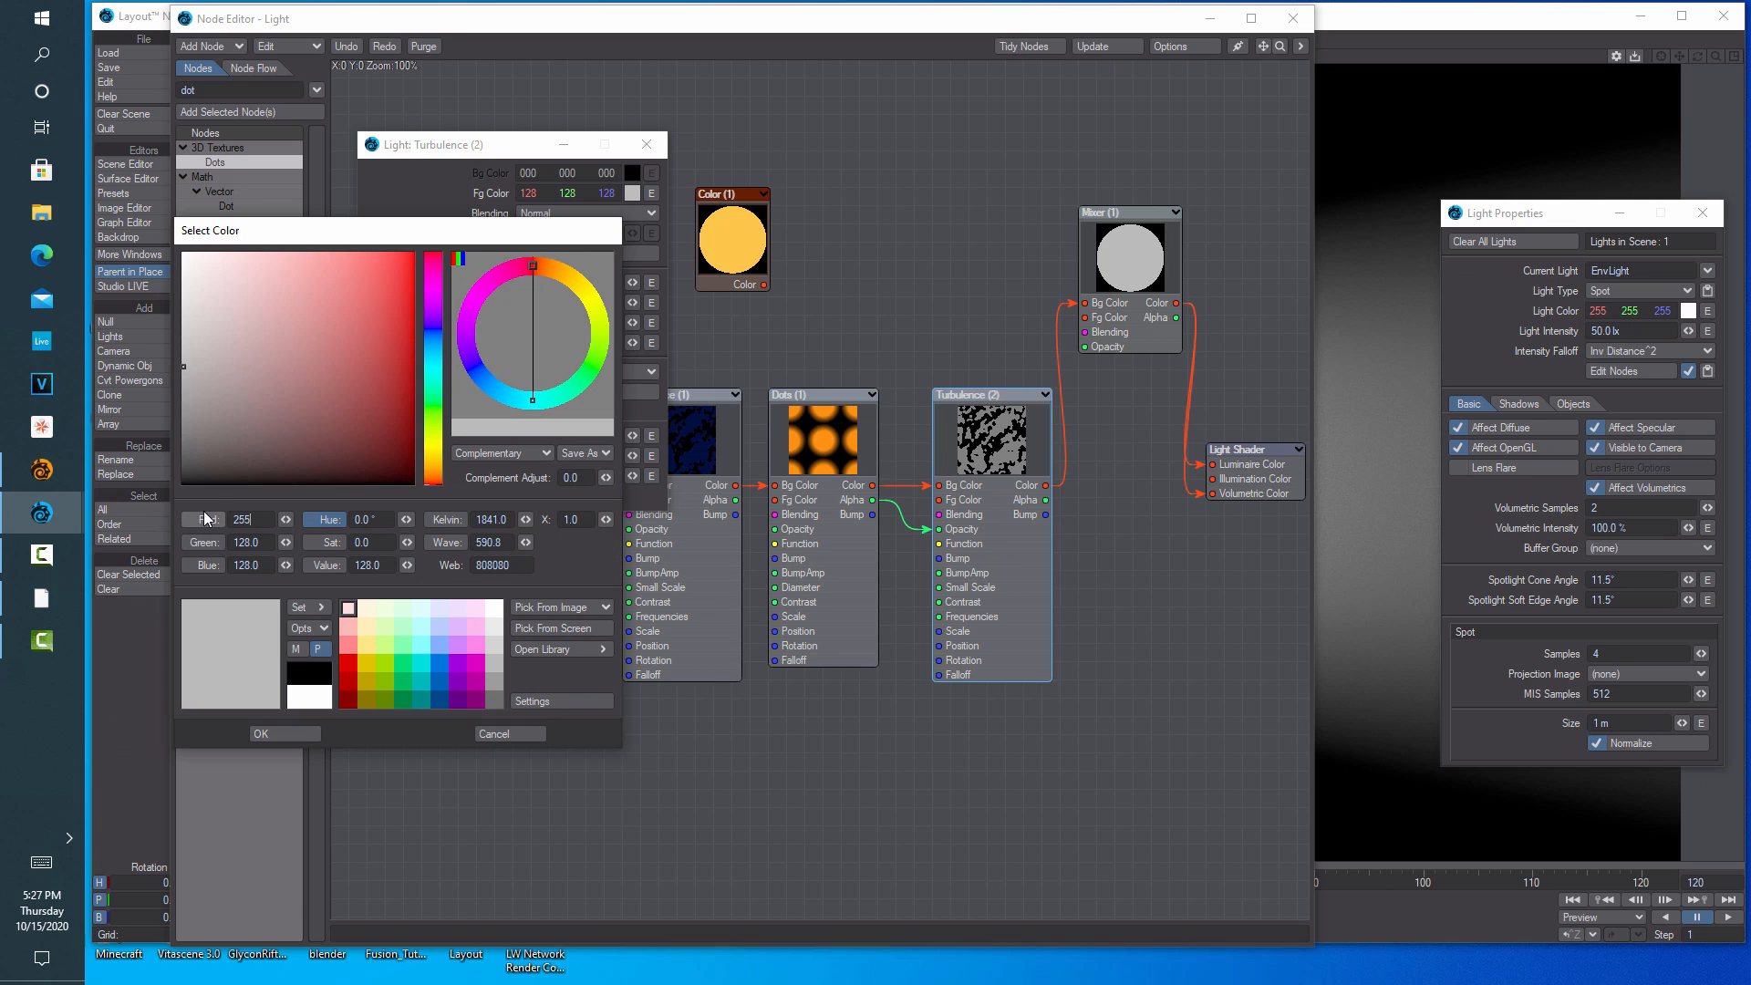
{"action": "key", "text": "Tab"}
{"action": "type", "text": "147"}
{"action": "key", "text": "Tab"}
{"action": "type", "text": "1"}
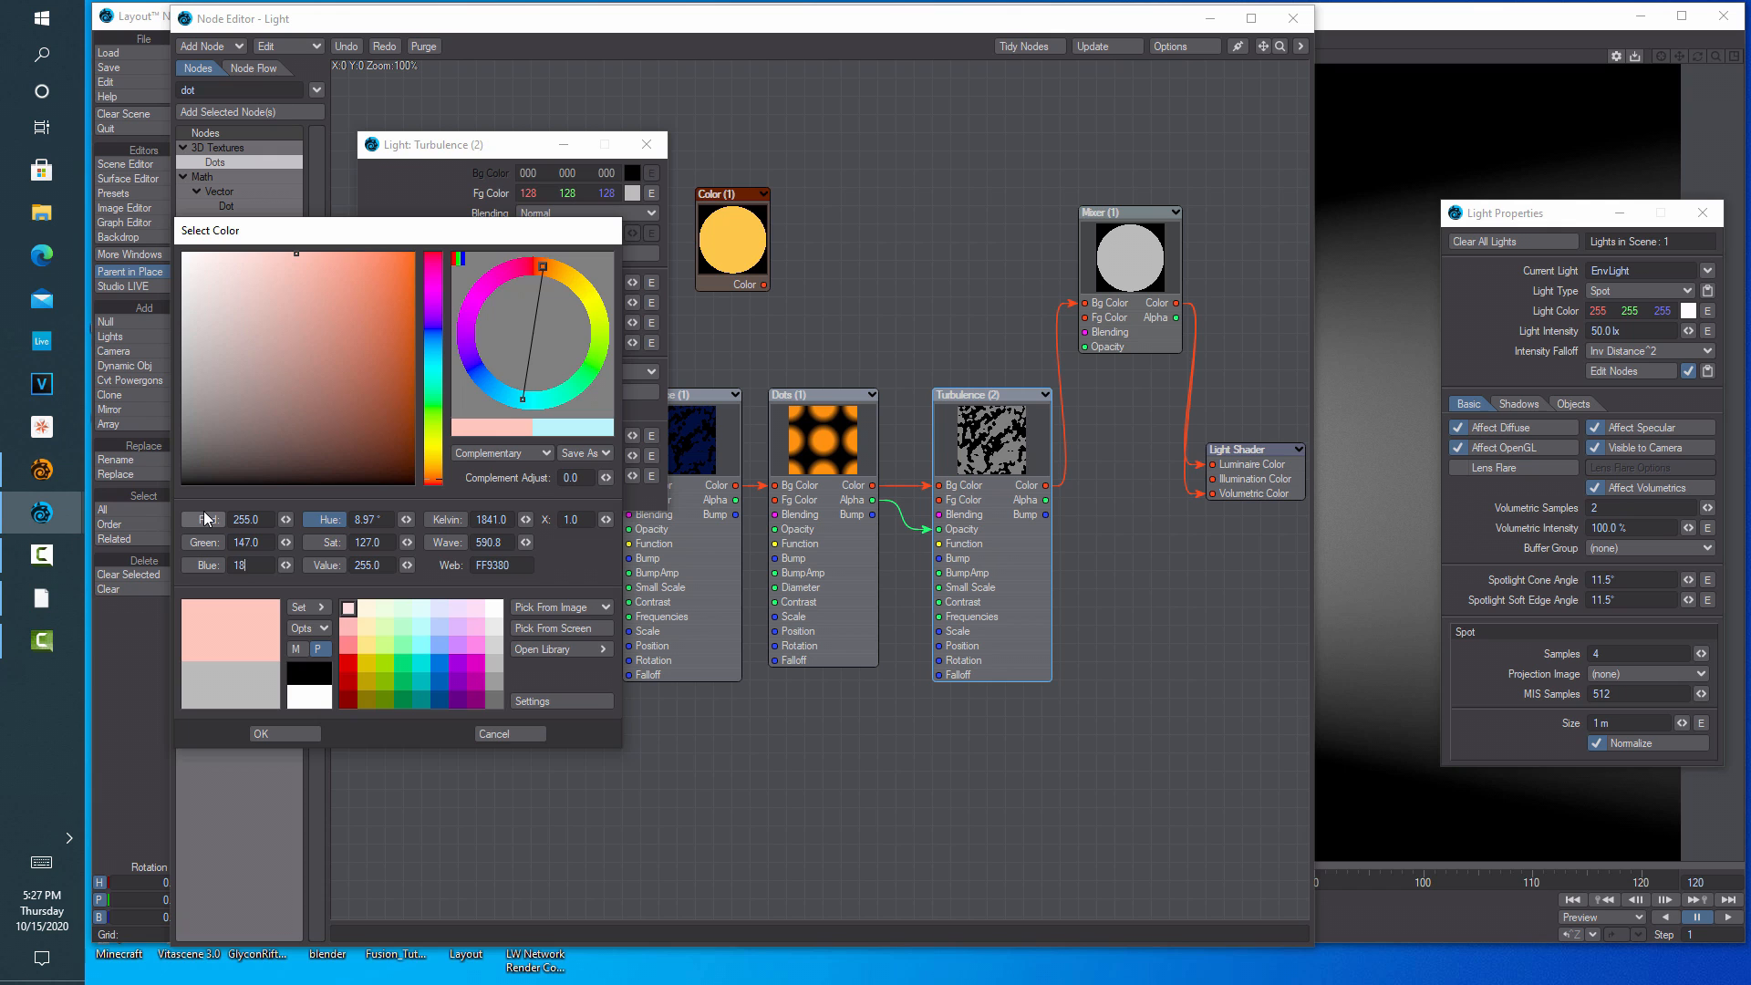
{"action": "left_click", "coordinate": [301, 725]}
Move Turbulence (2) up-left and detach its wire from the Mixer's Bg Color
{"action": "left_click", "coordinate": [646, 145]}
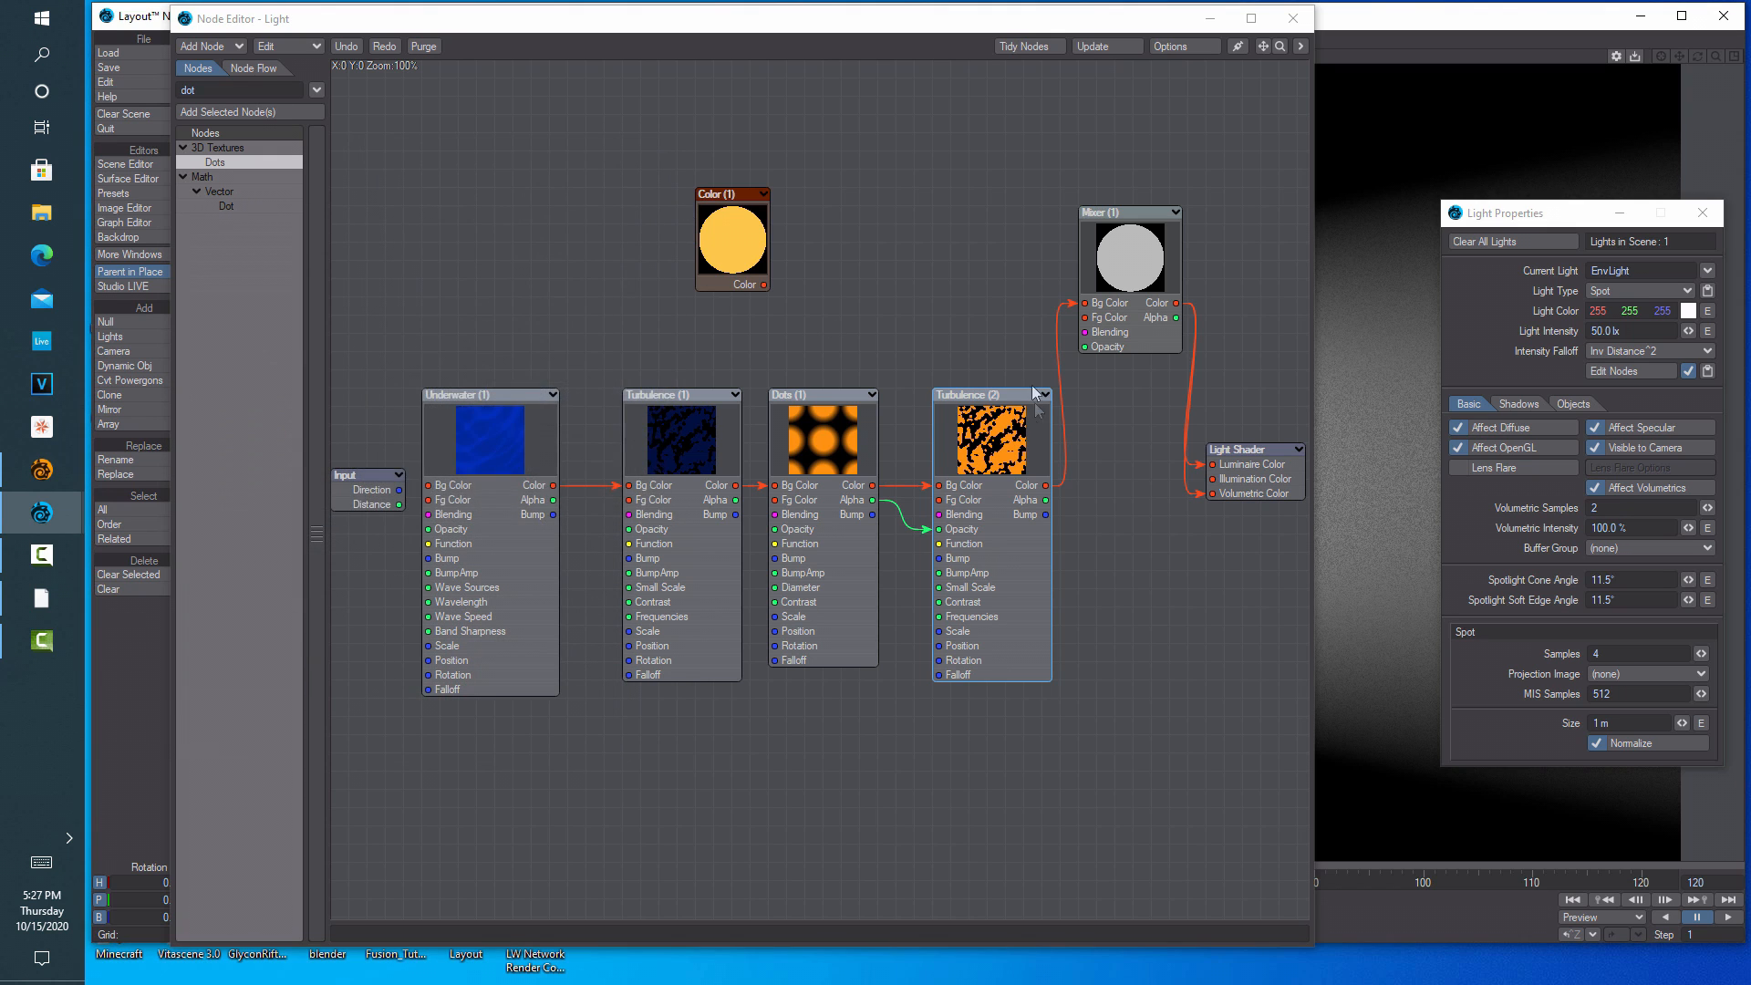
{"action": "left_click_drag", "start_coordinate": [987, 456], "coordinate": [968, 420]}
{"action": "left_click_drag", "start_coordinate": [1072, 307], "coordinate": [1067, 298]}
Delete the Mixer and wire Turbulence (2) Color into both Luminaire Color and Volumetric Color
{"action": "left_click", "coordinate": [1121, 265]}
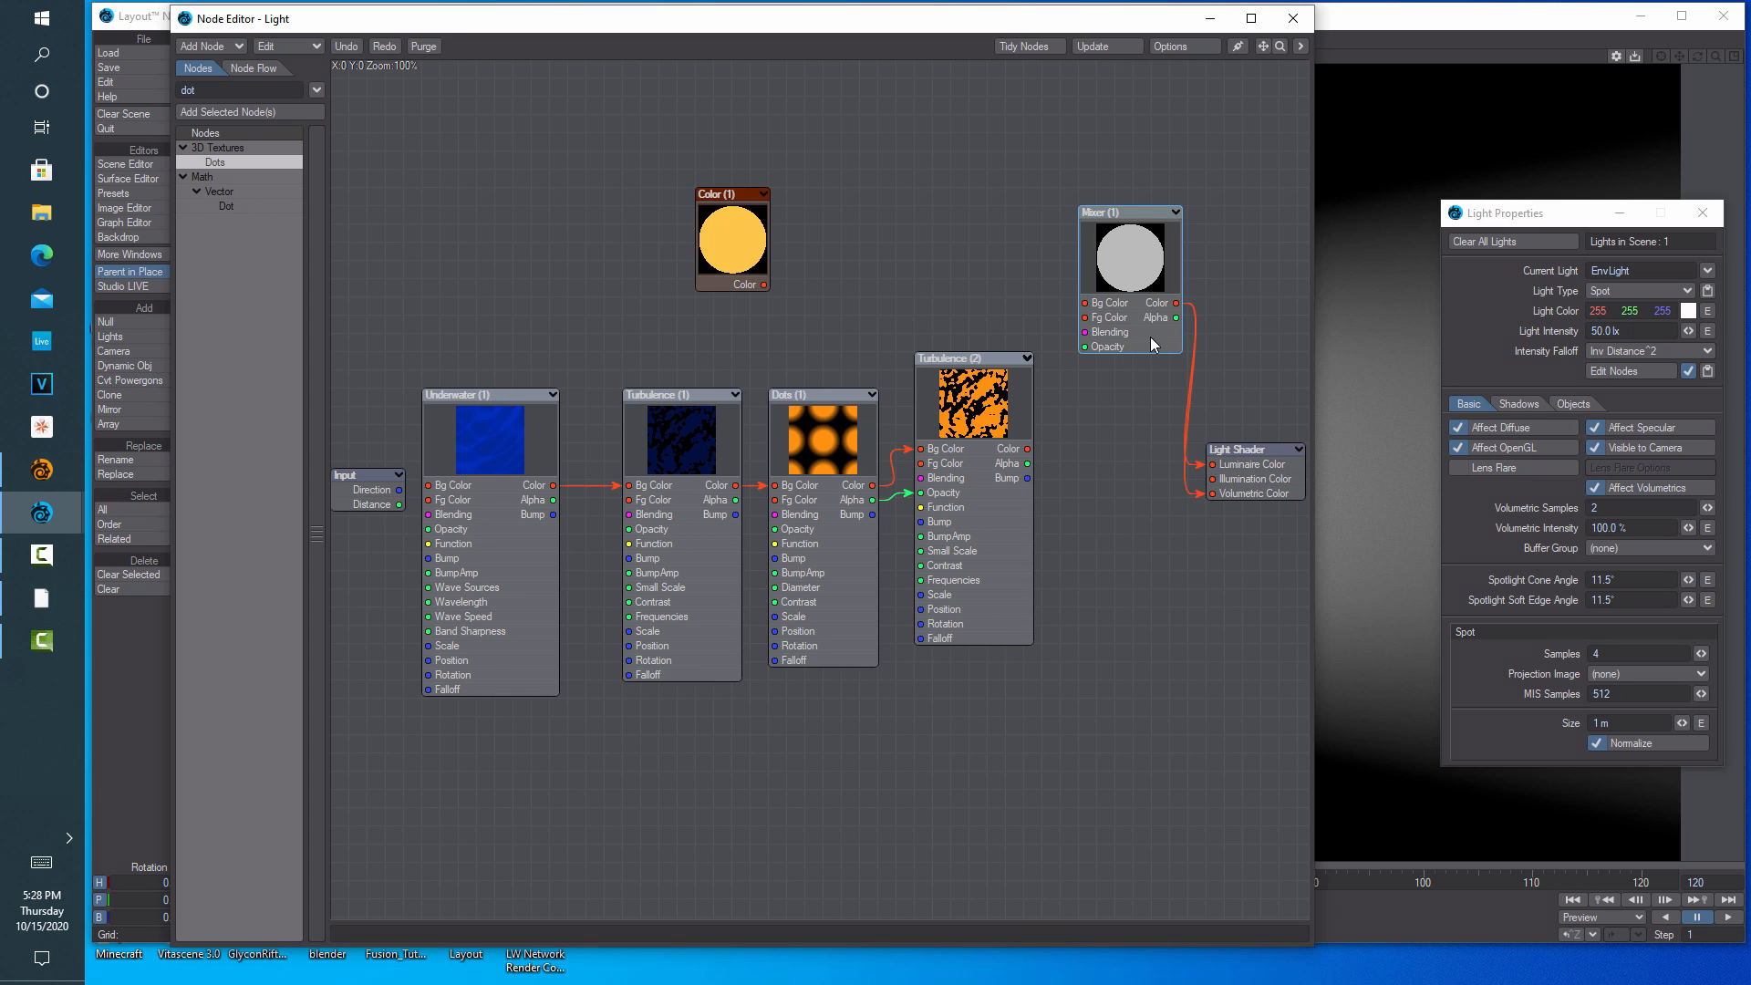
{"action": "key", "text": "Delete"}
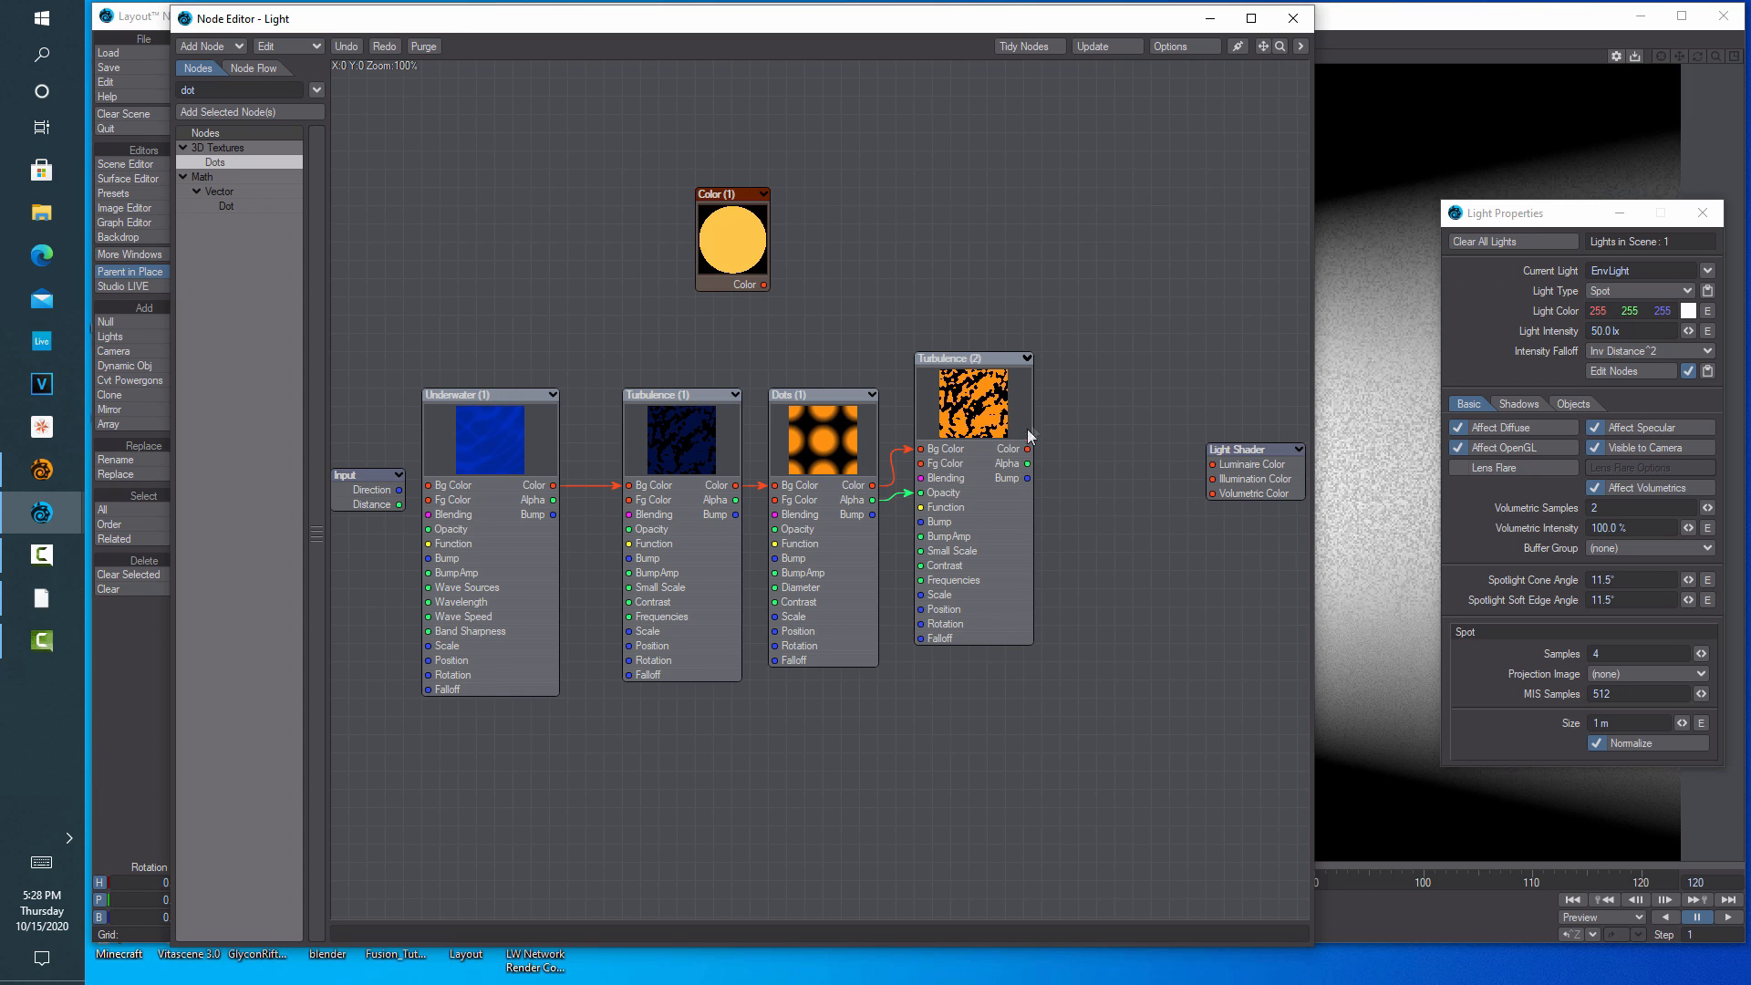
{"action": "left_click_drag", "start_coordinate": [1029, 449], "coordinate": [1213, 464]}
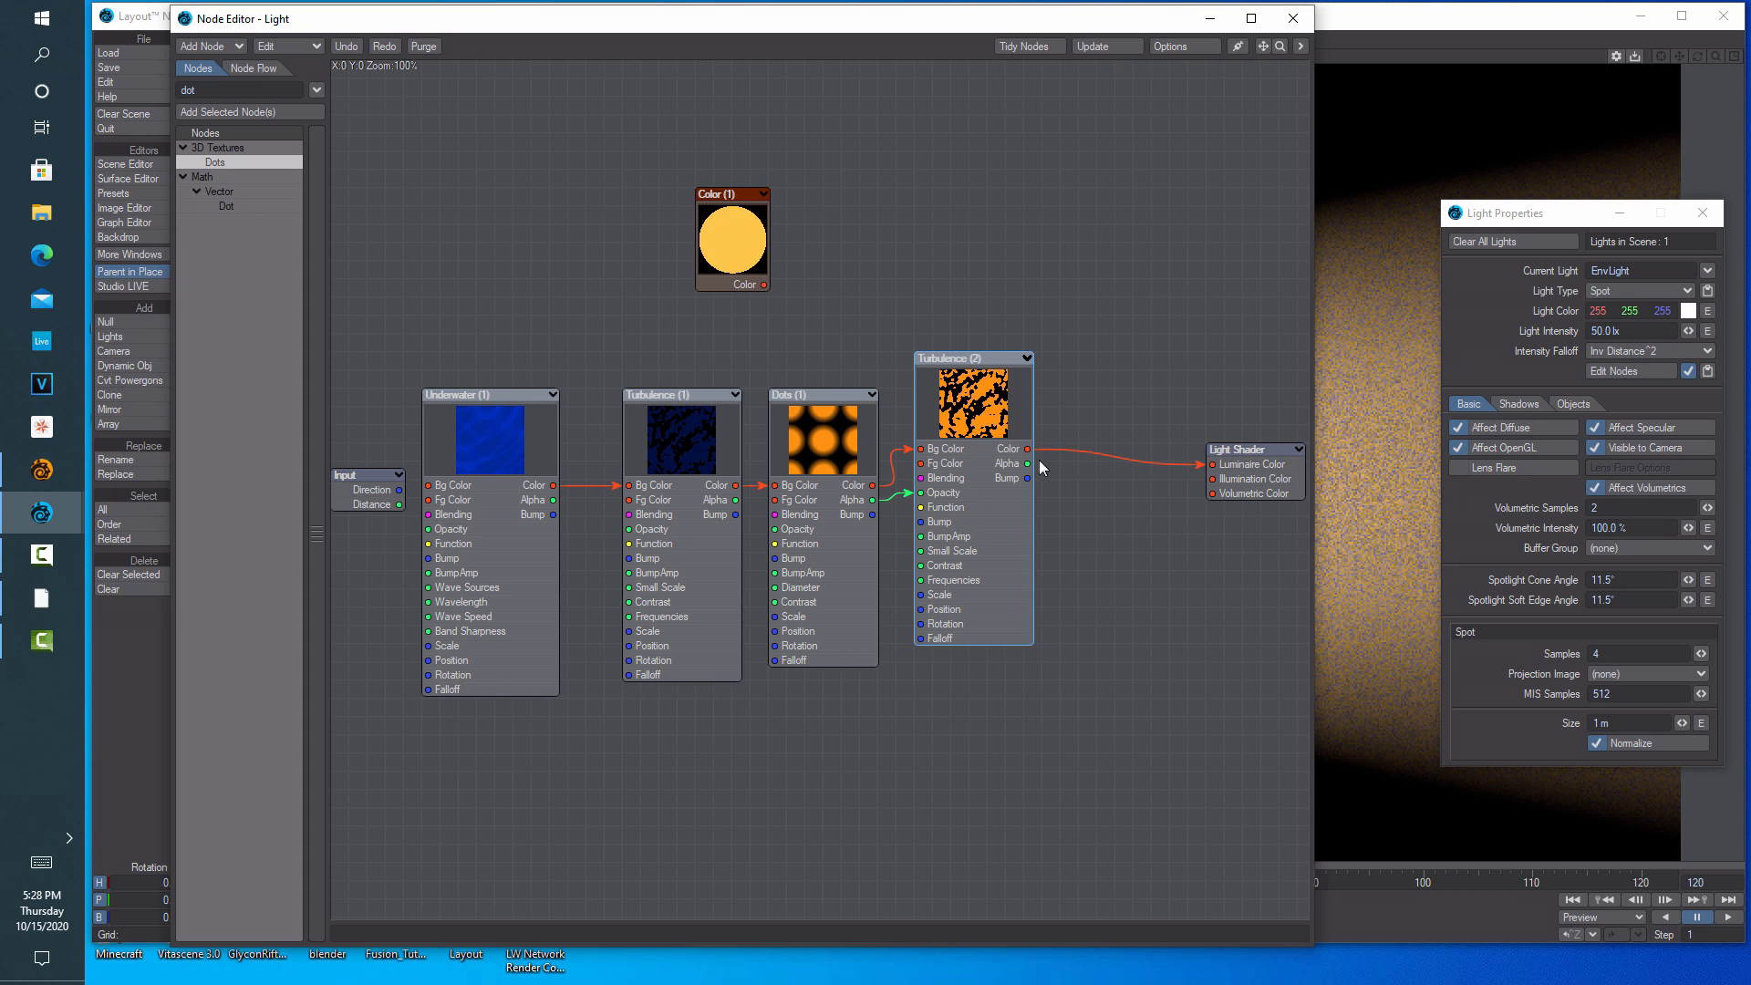
{"action": "left_click_drag", "start_coordinate": [1029, 451], "coordinate": [1212, 494]}
{"action": "left_click_drag", "start_coordinate": [1001, 20], "coordinate": [1267, 777]}
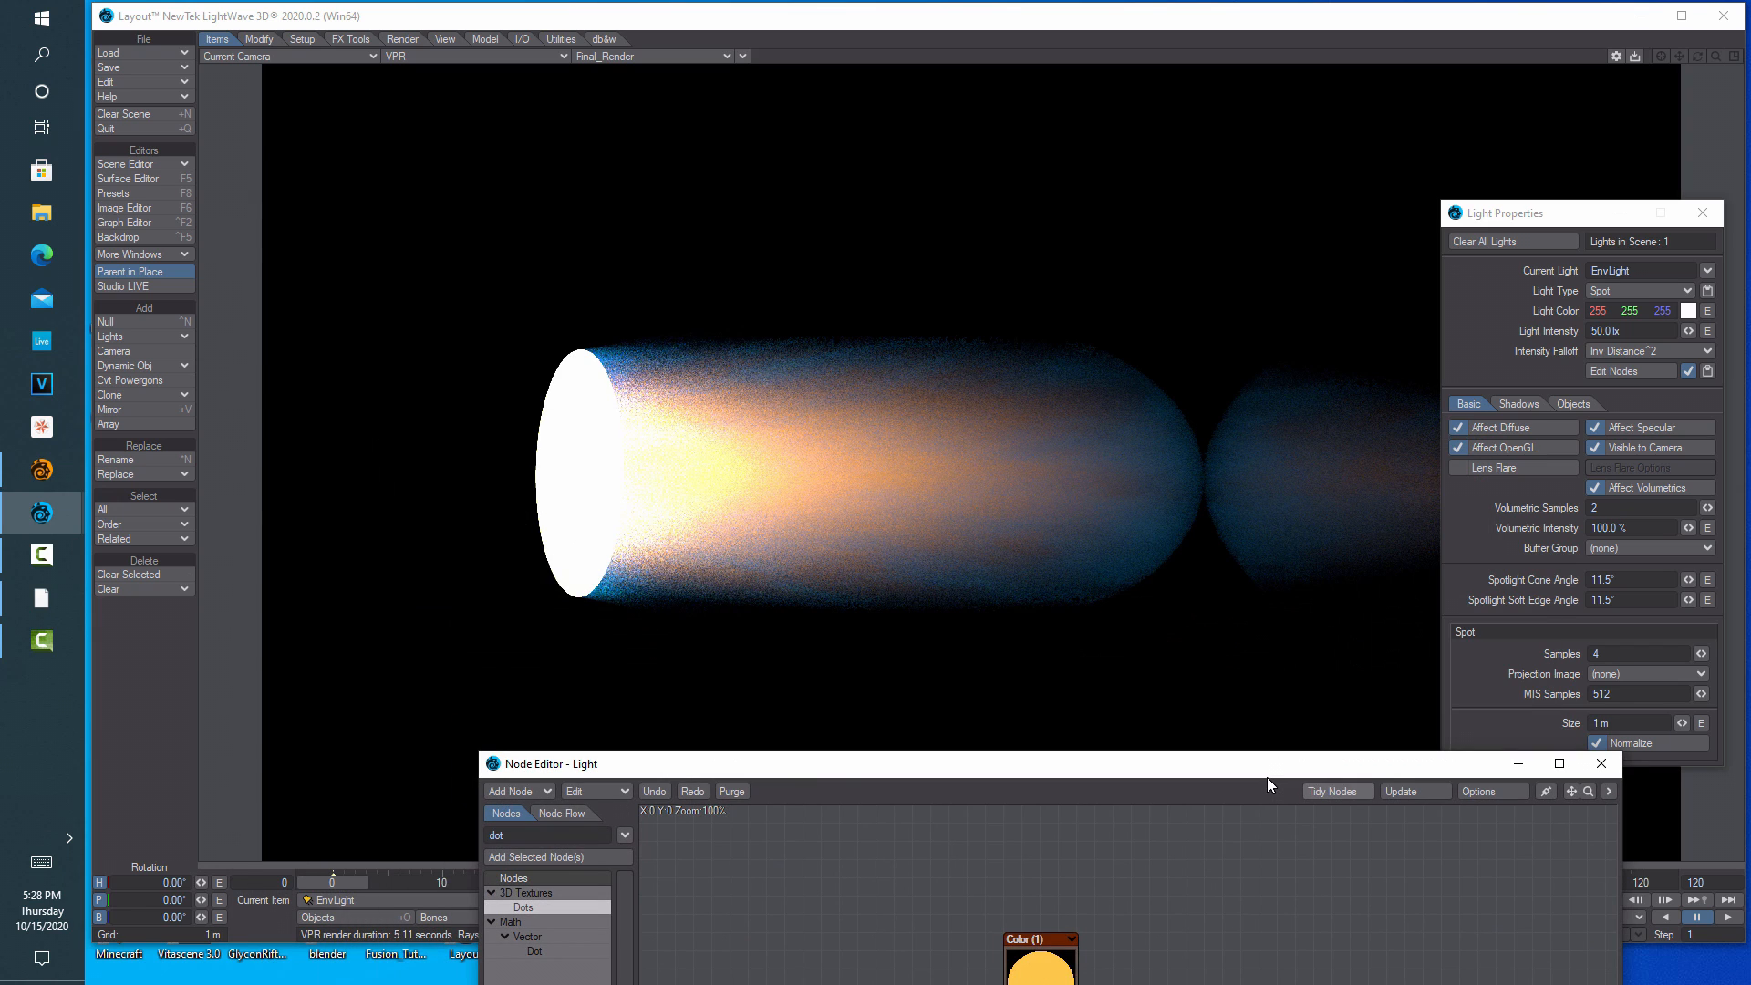
Change the Dots (1) texture's Scale Z to 10 m
{"action": "left_click_drag", "start_coordinate": [1228, 768], "coordinate": [964, 133]}
{"action": "left_click_drag", "start_coordinate": [1358, 304], "coordinate": [969, 237]}
{"action": "left_click_drag", "start_coordinate": [704, 138], "coordinate": [359, 48]}
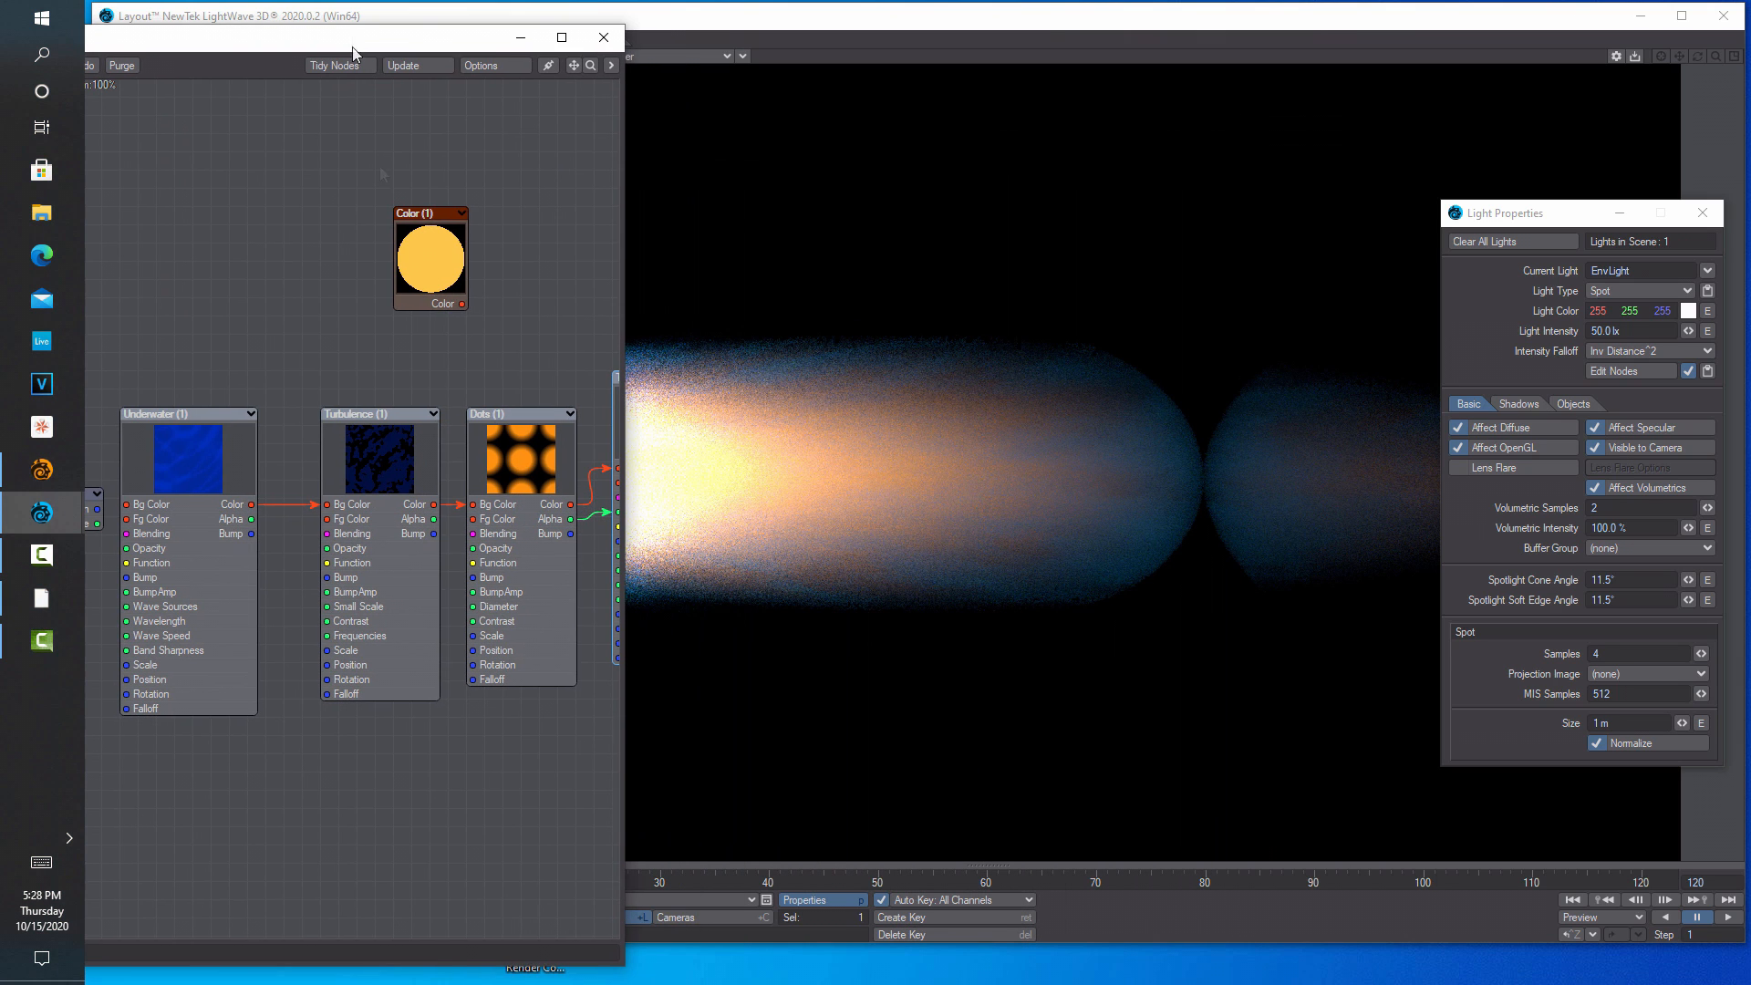
{"action": "double_click", "coordinate": [531, 463]}
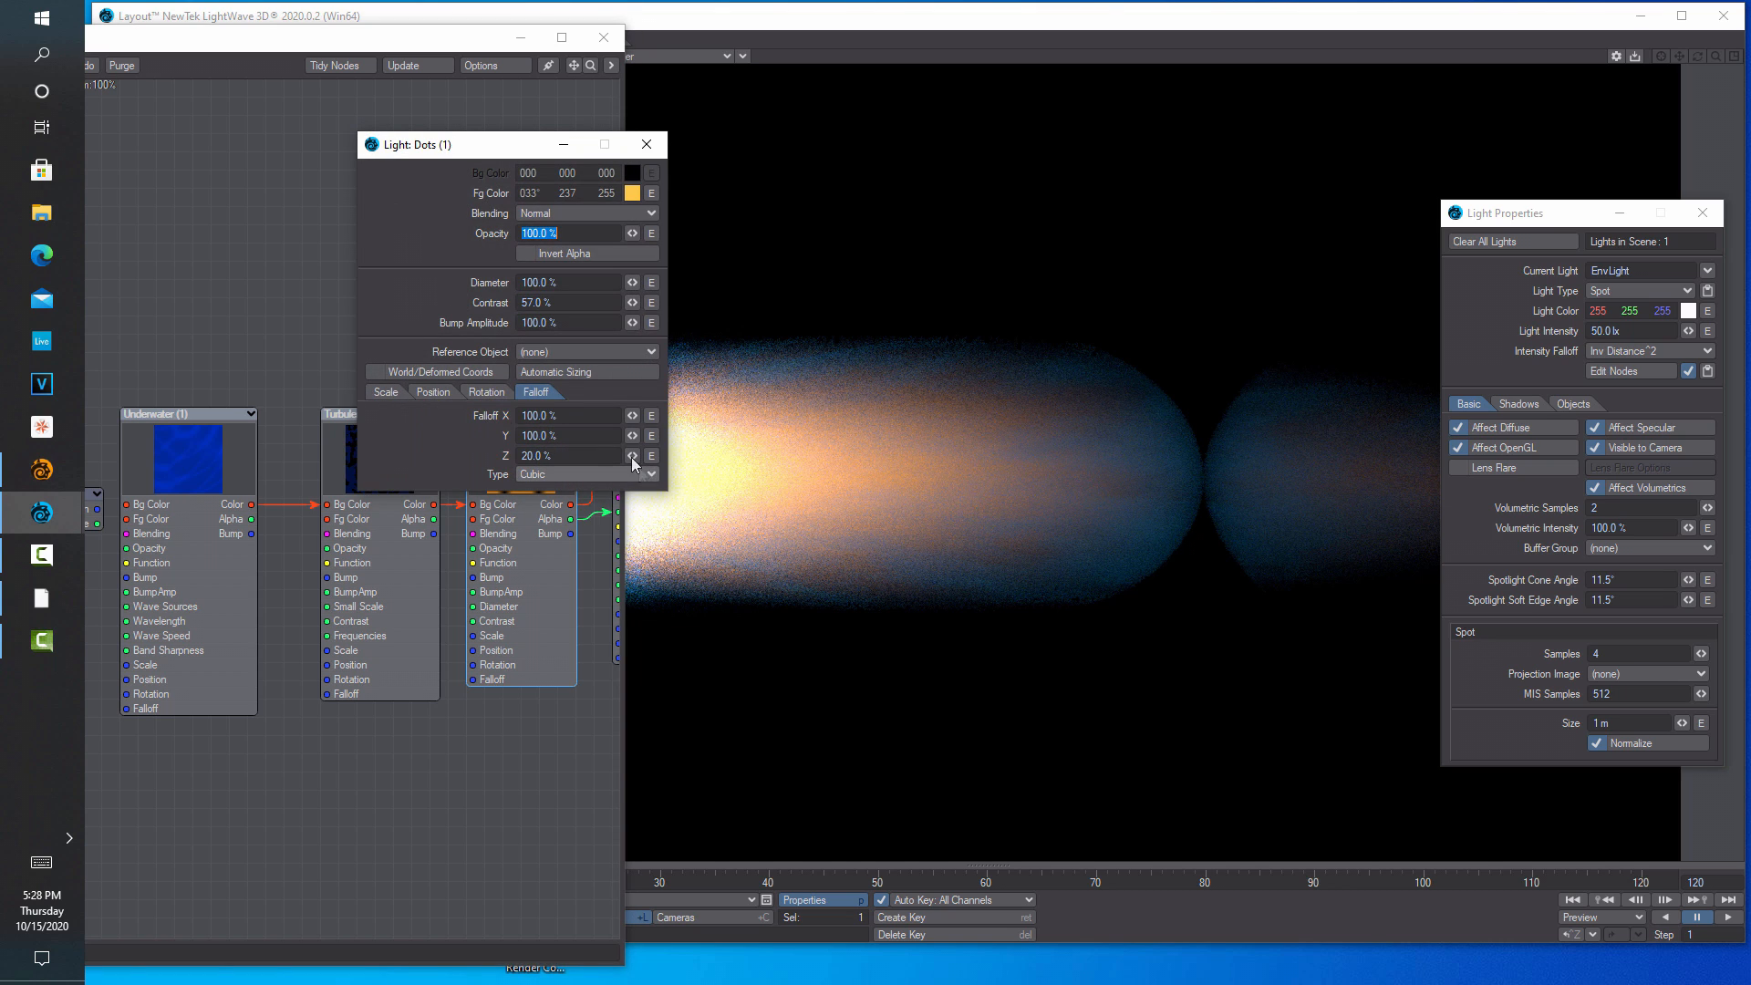
{"action": "left_click", "coordinate": [397, 390]}
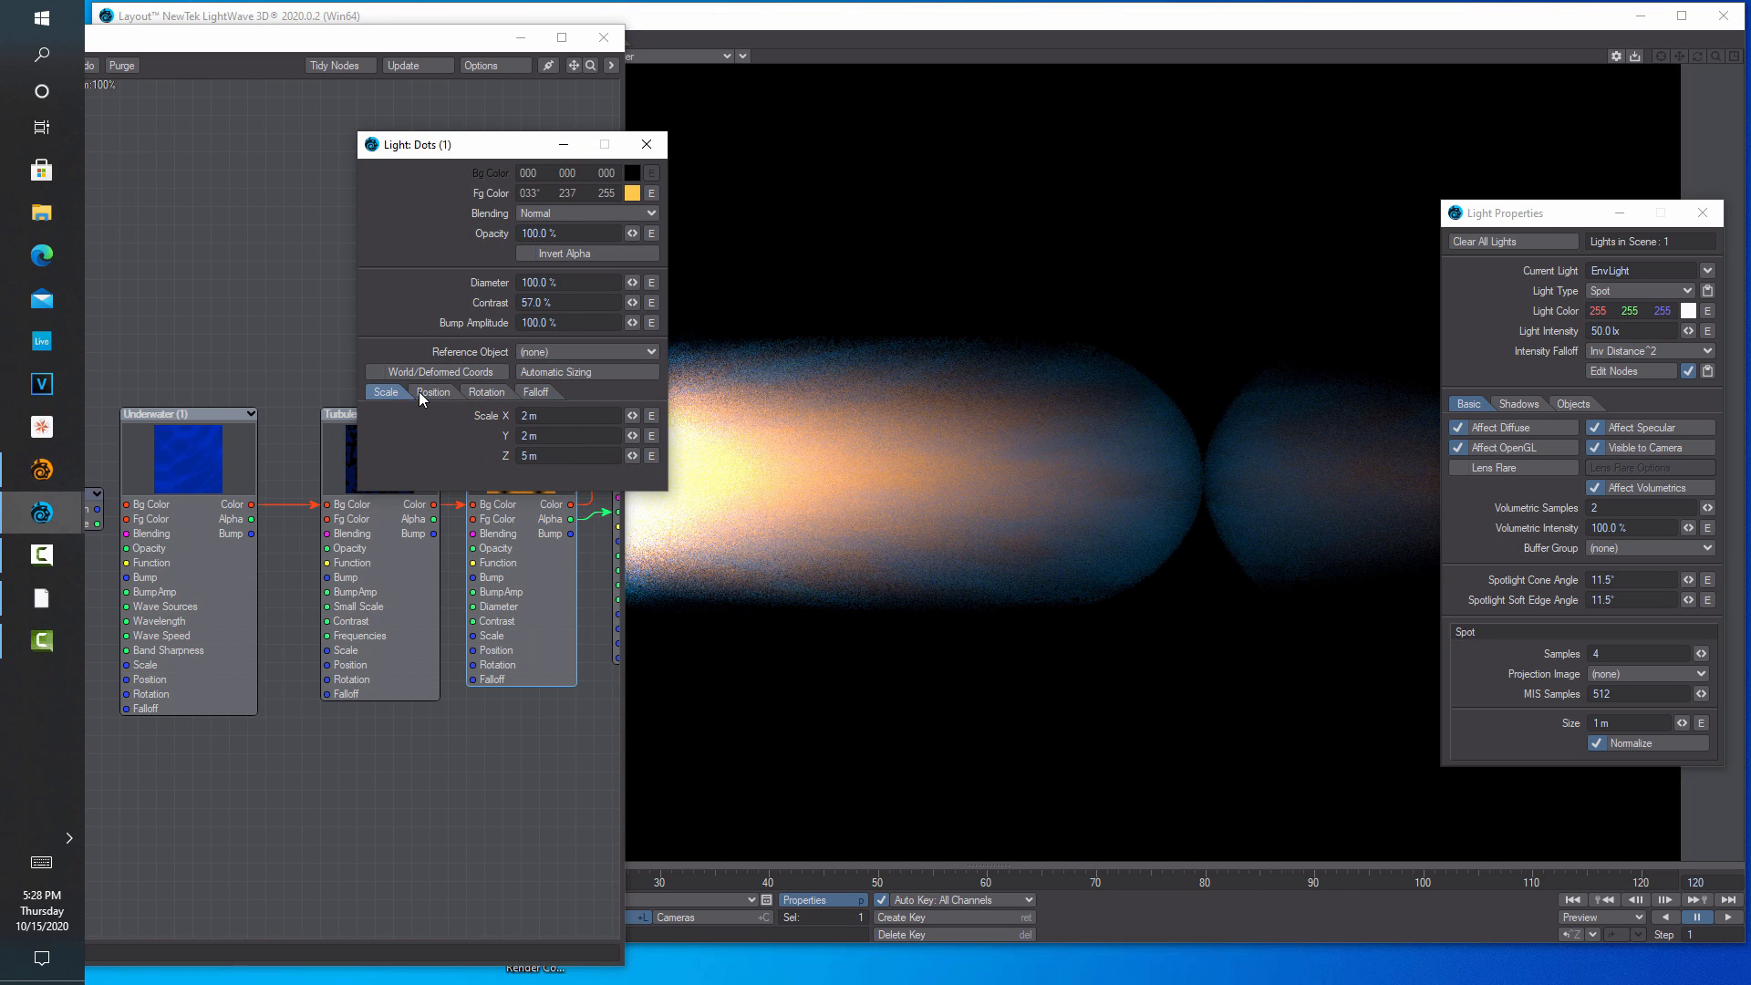
{"action": "left_click_drag", "start_coordinate": [635, 456], "coordinate": [478, 445]}
{"action": "left_click", "coordinate": [570, 455]}
{"action": "type", "text": "10"}
{"action": "key", "text": "Return"}
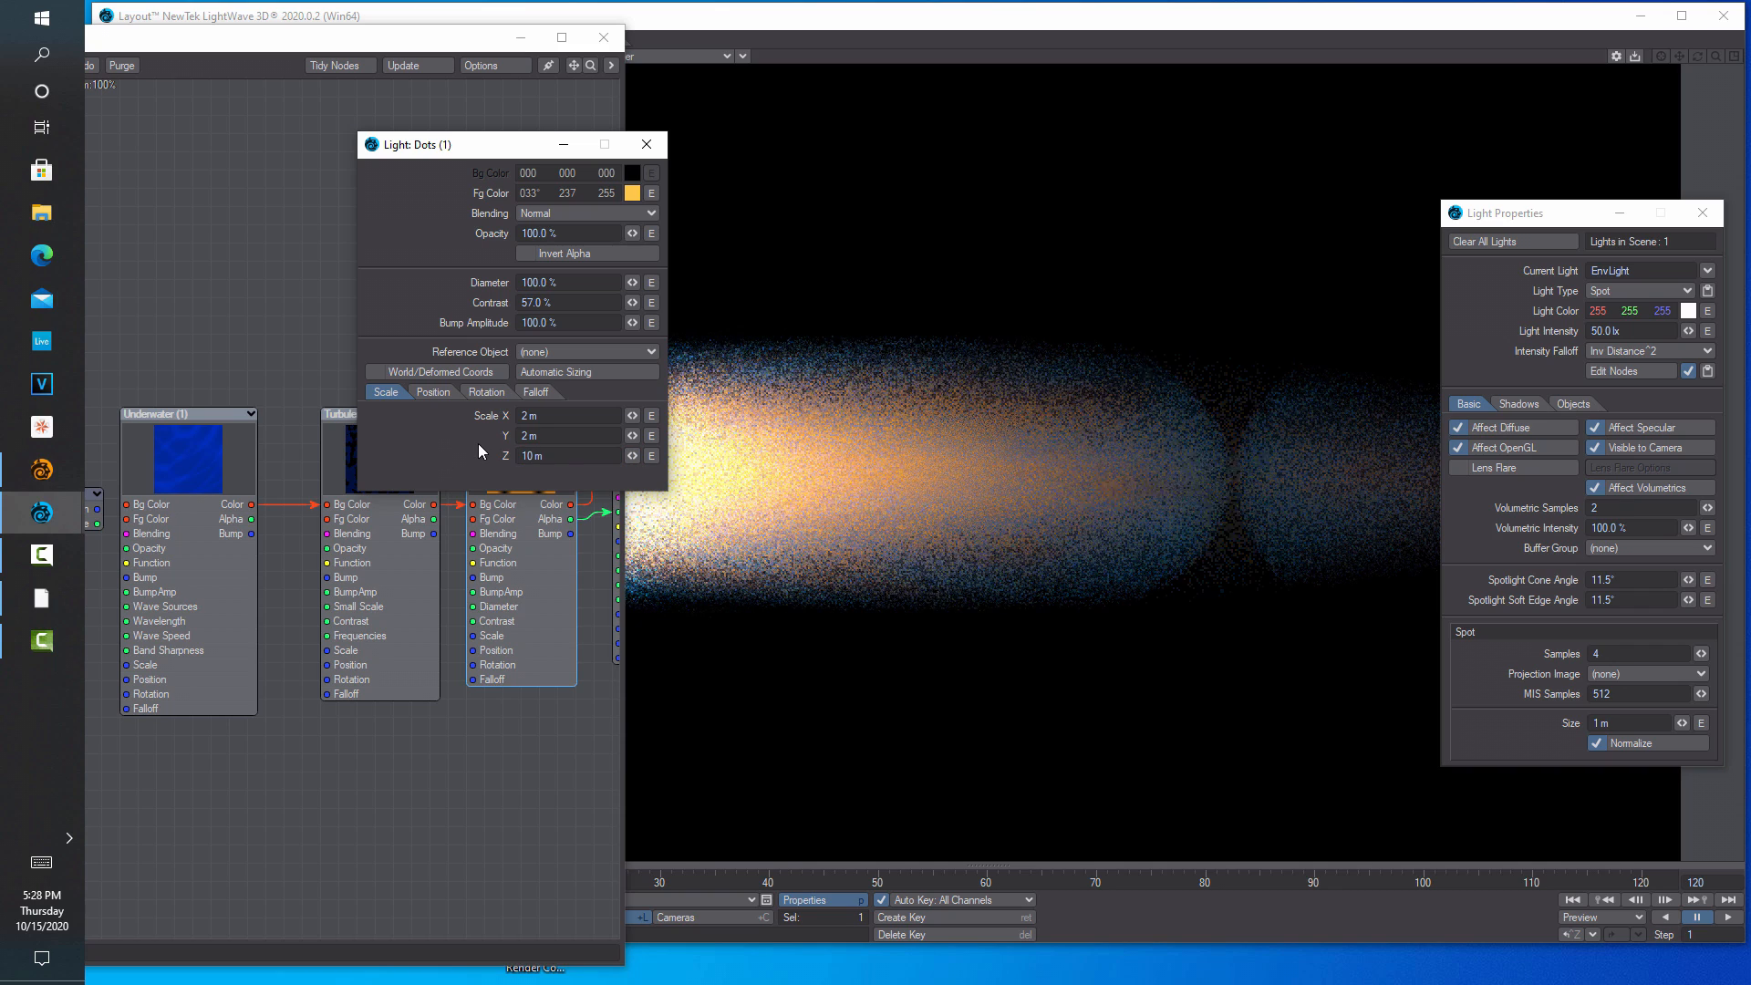
{"action": "left_click", "coordinate": [574, 146]}
{"action": "left_click_drag", "start_coordinate": [480, 42], "coordinate": [331, 542]}
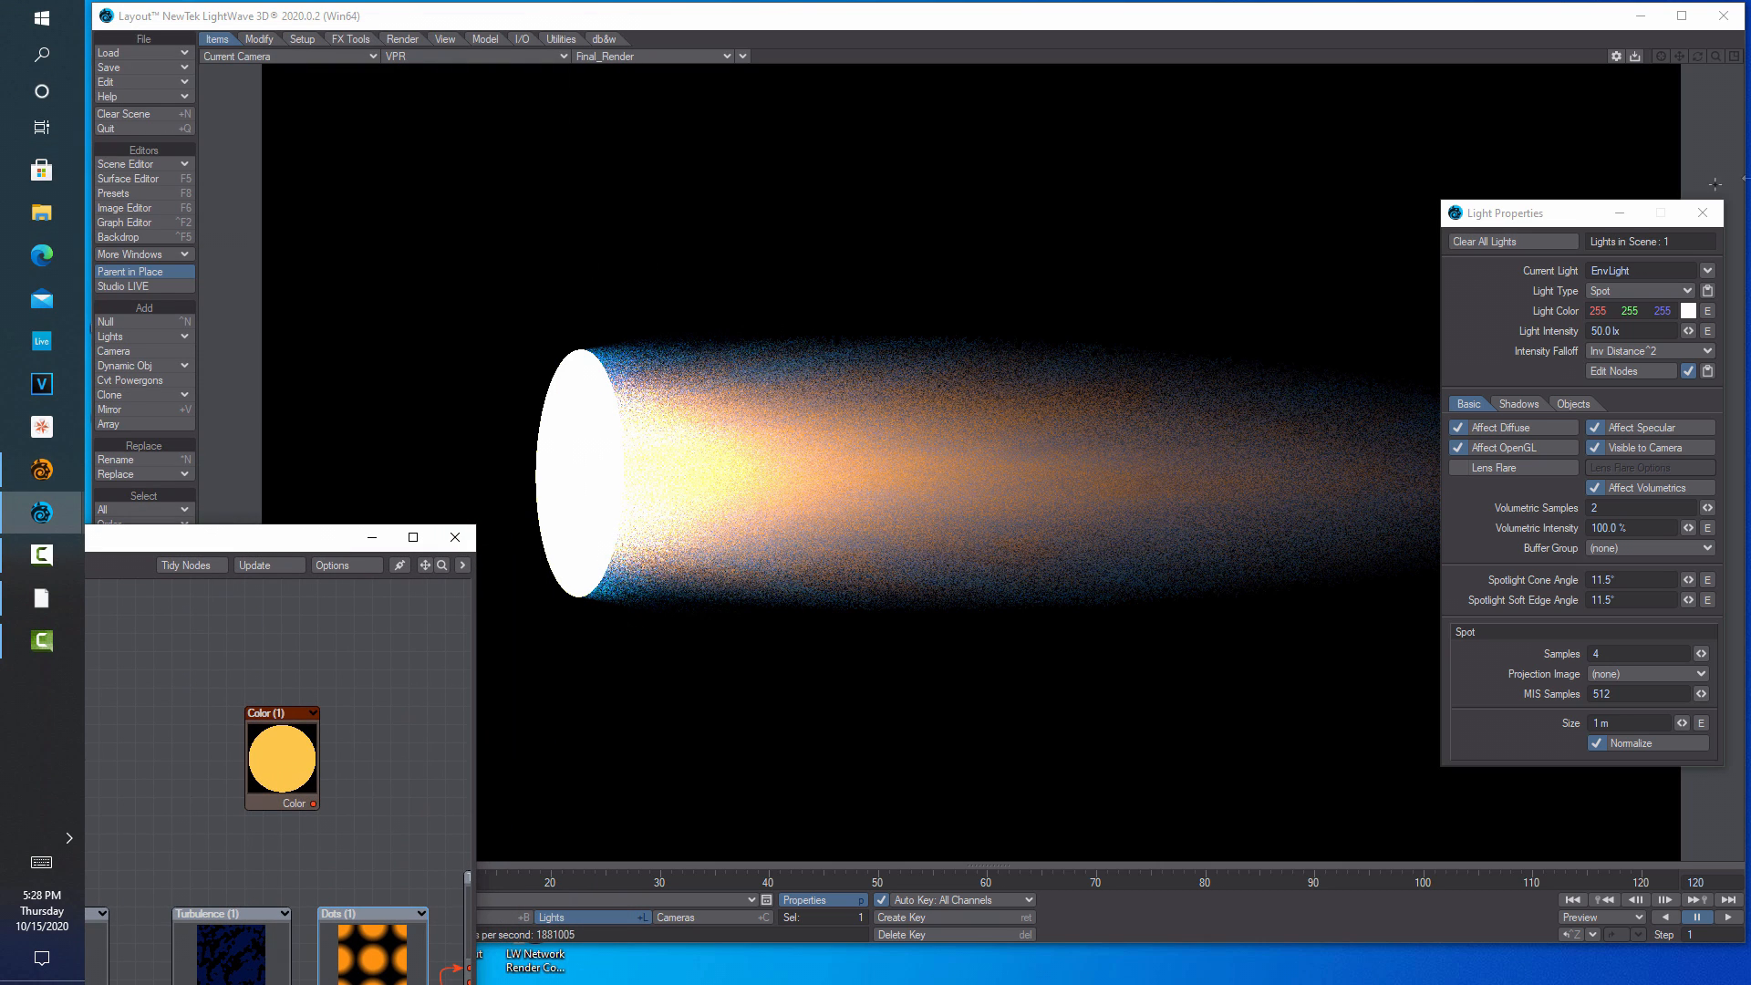
Rotate the spotlight's heading to about -18.8° in shaded wireframe view, then return to VPR
{"action": "left_click_drag", "start_coordinate": [1516, 217], "coordinate": [1447, 632]}
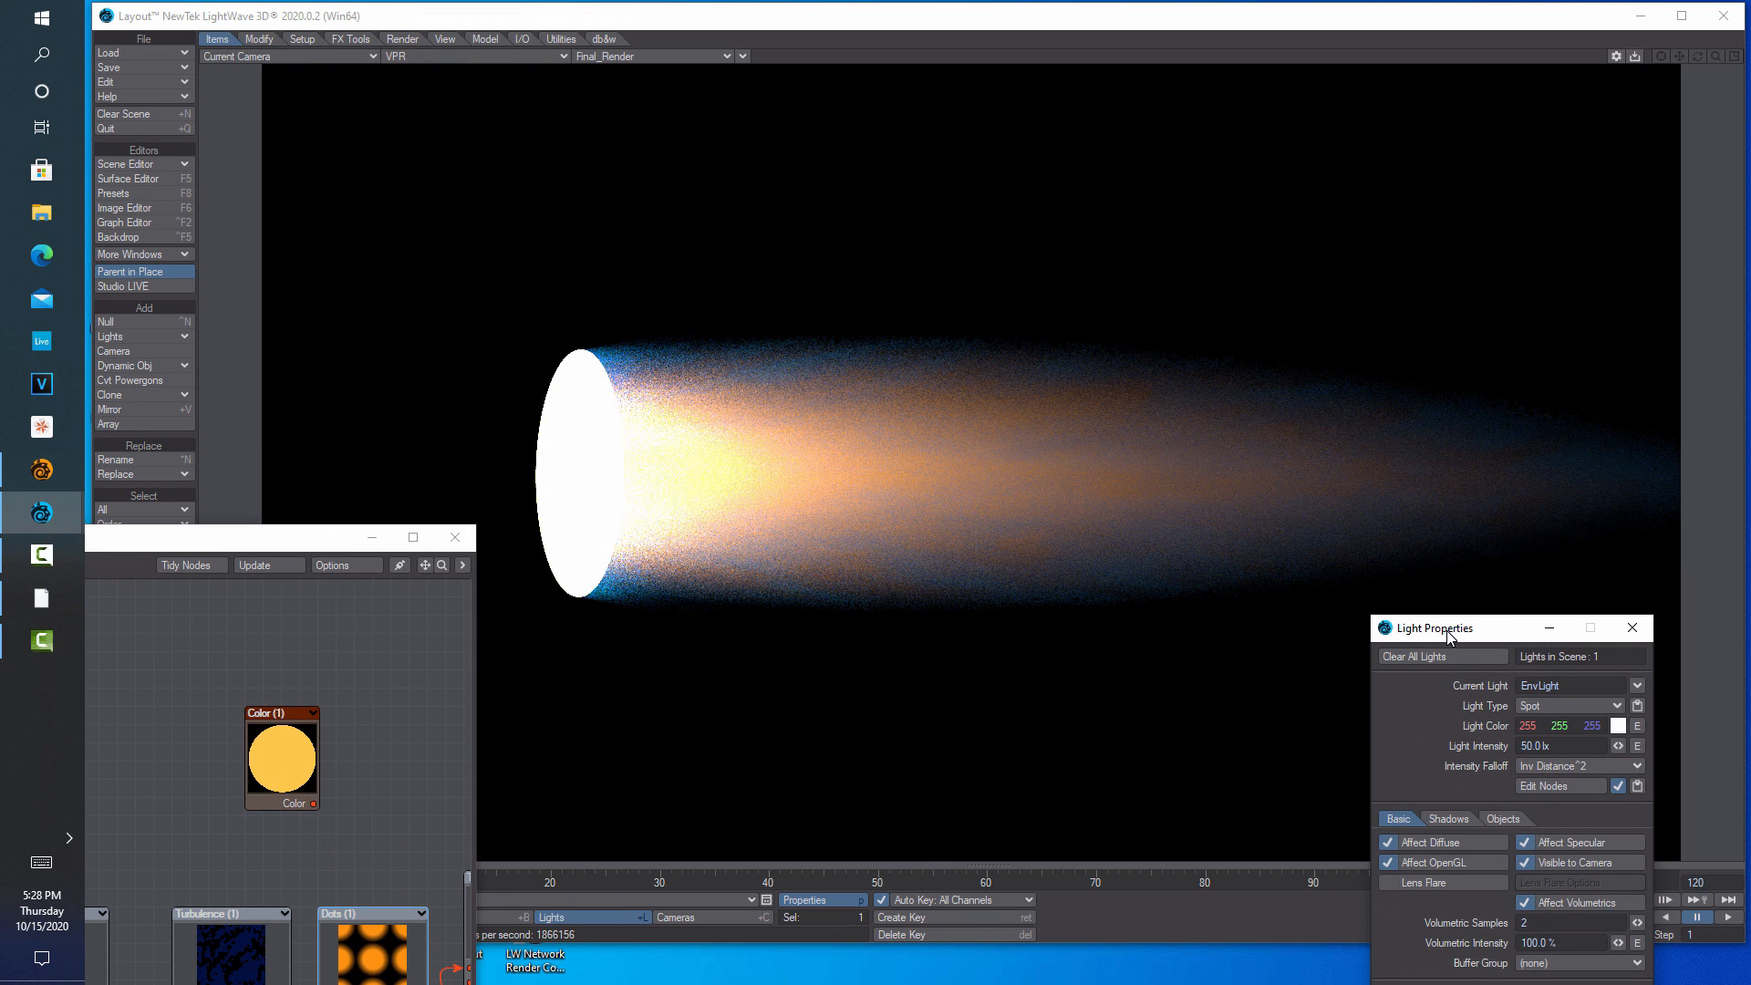
{"action": "left_click_drag", "start_coordinate": [320, 547], "coordinate": [1432, 365]}
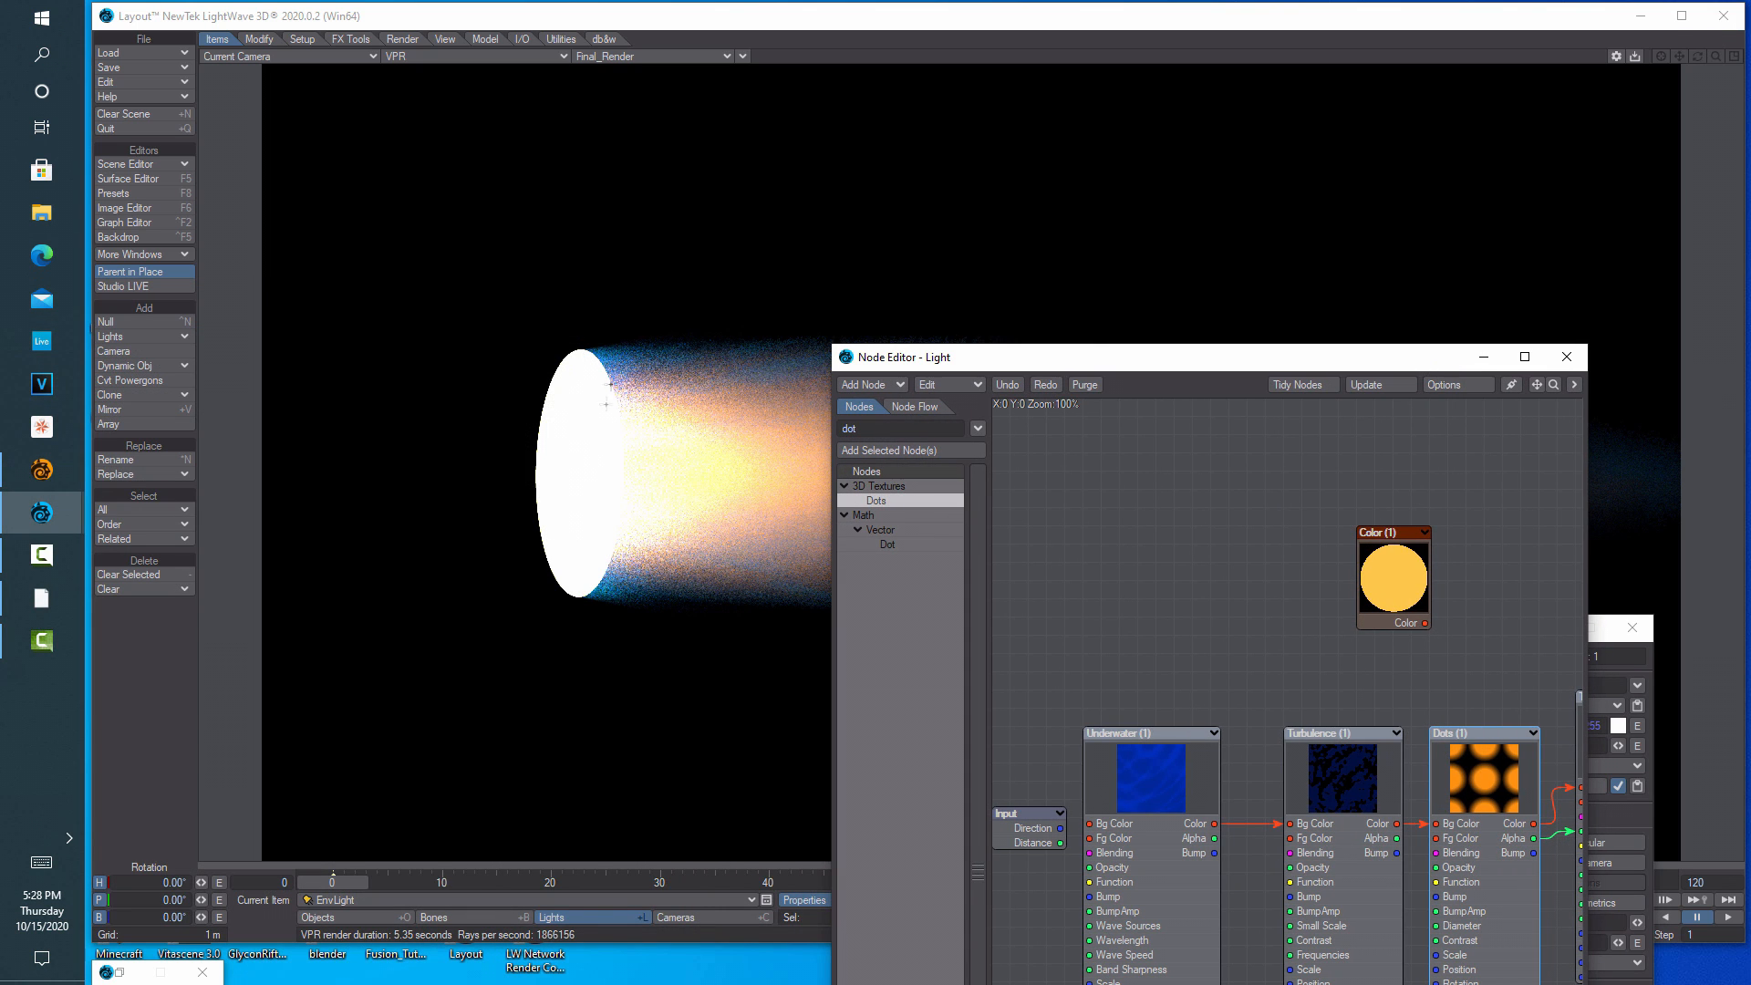
{"action": "left_click", "coordinate": [588, 401]}
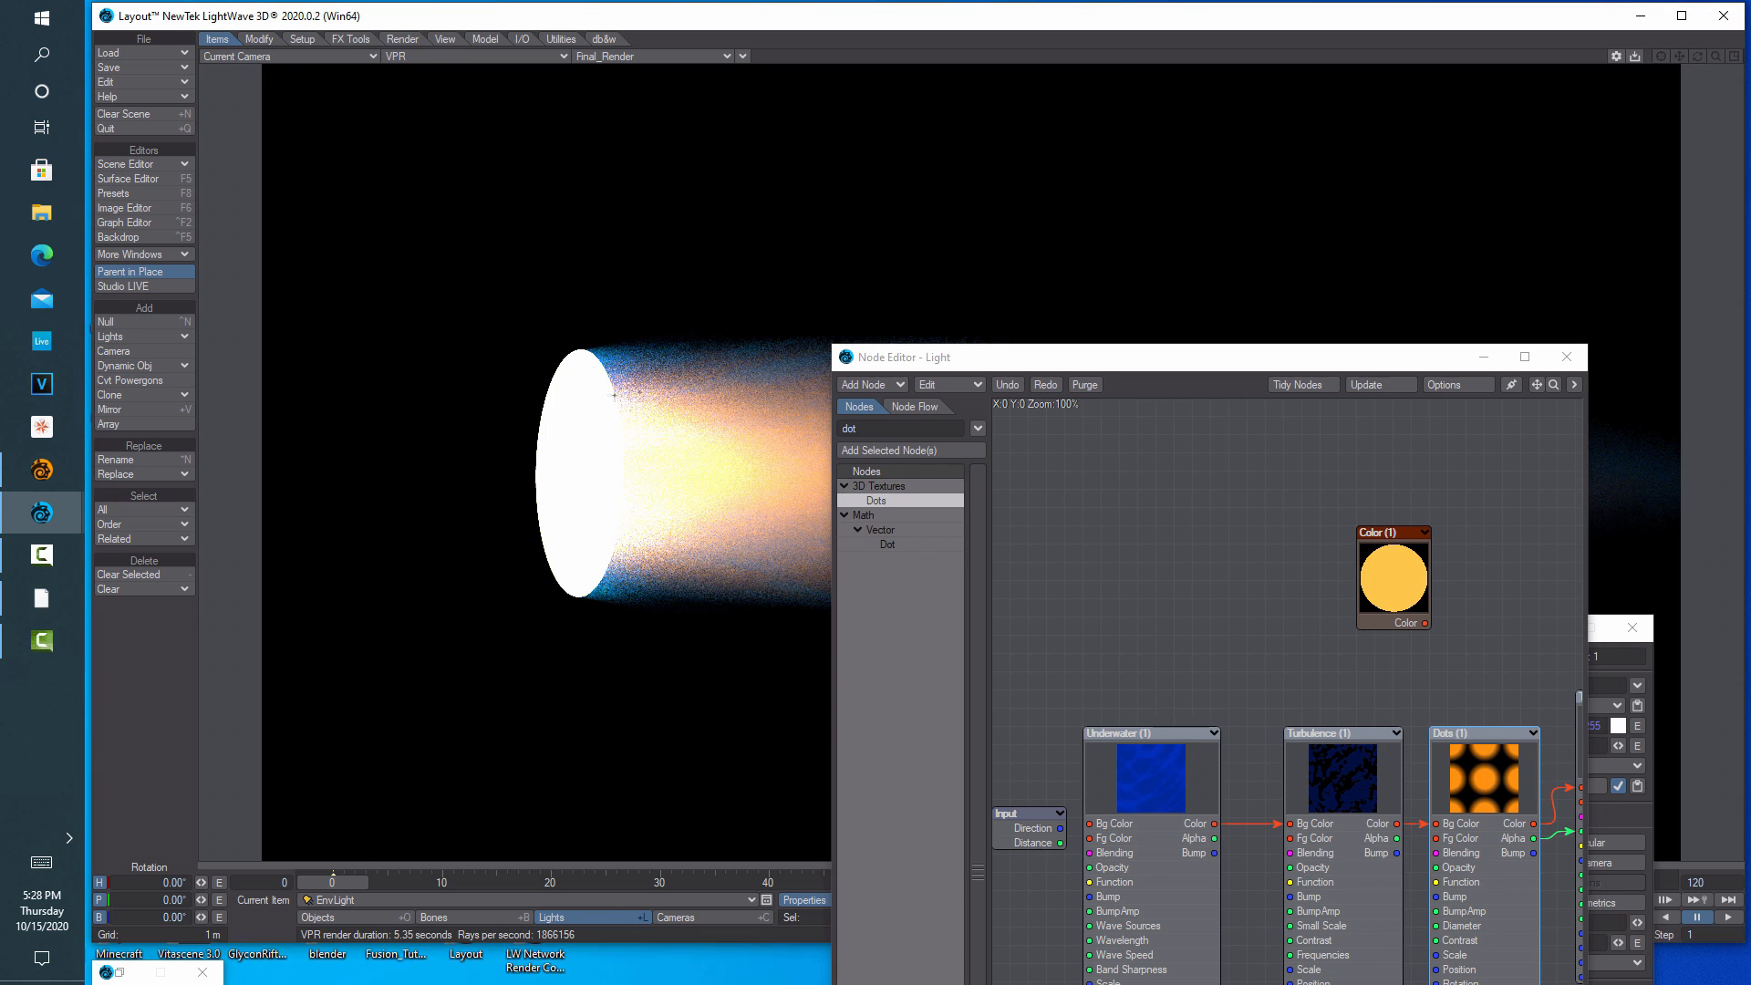
{"action": "left_click", "coordinate": [565, 57]}
{"action": "left_click", "coordinate": [556, 108]}
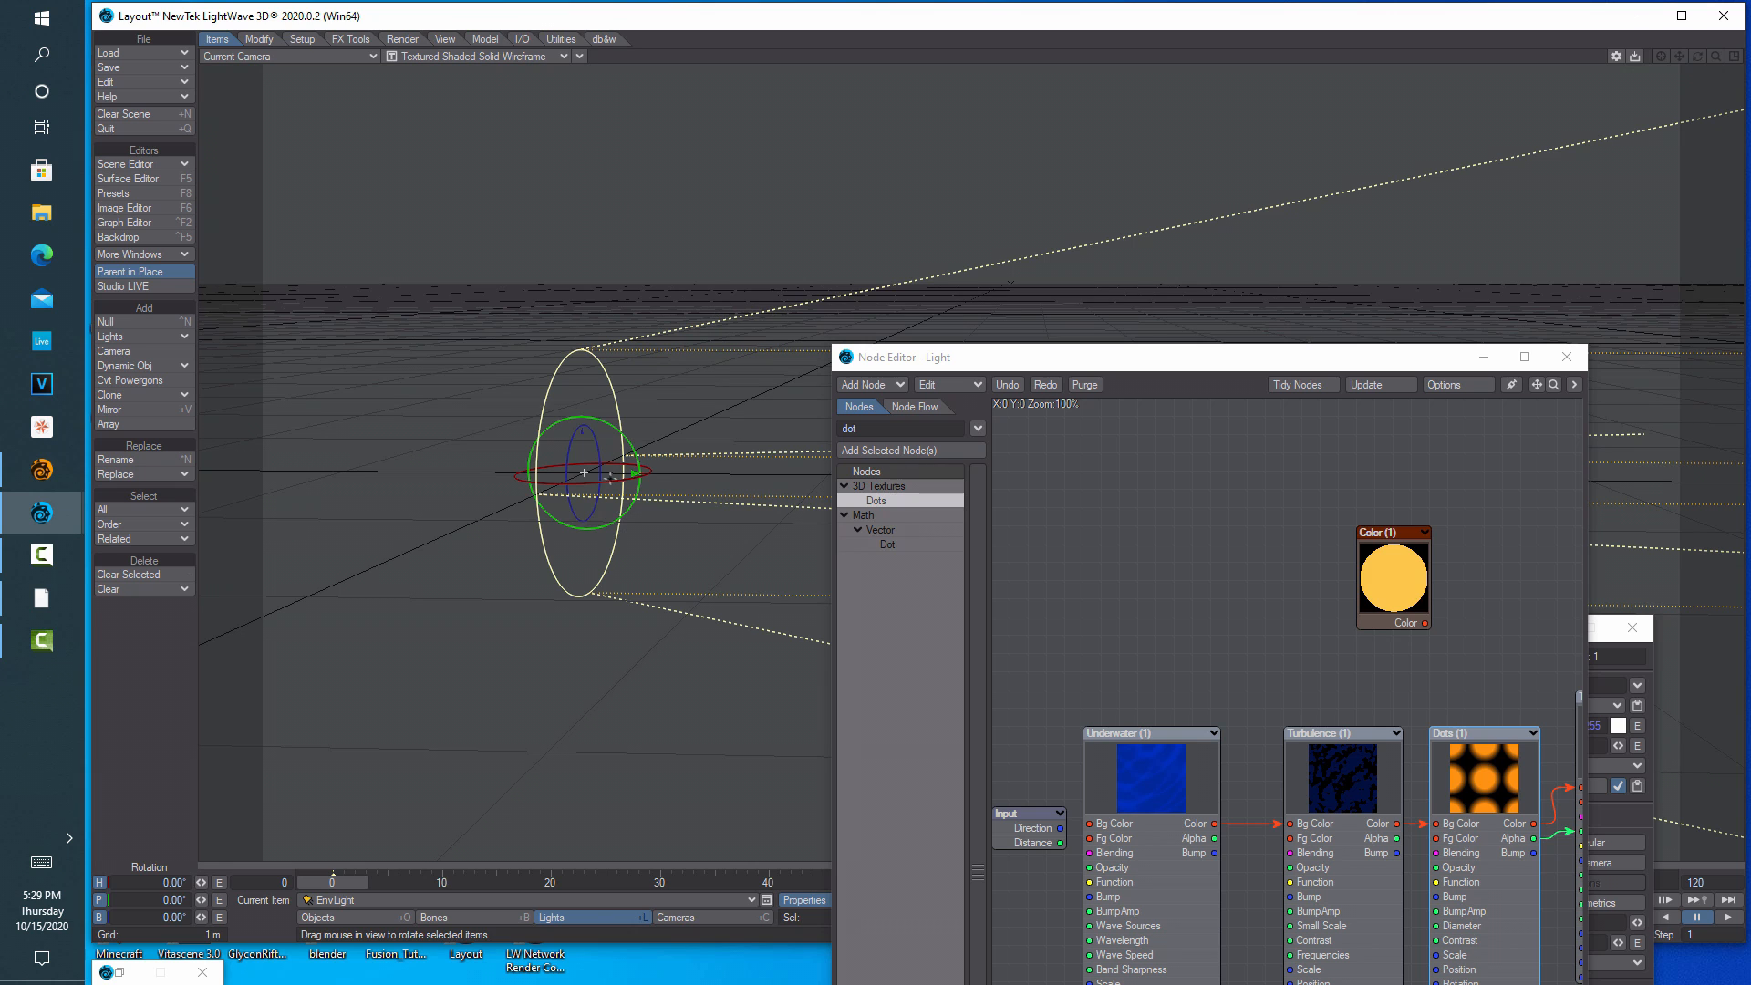
{"action": "left_click_drag", "start_coordinate": [629, 473], "coordinate": [639, 472]}
{"action": "left_click", "coordinate": [565, 56]}
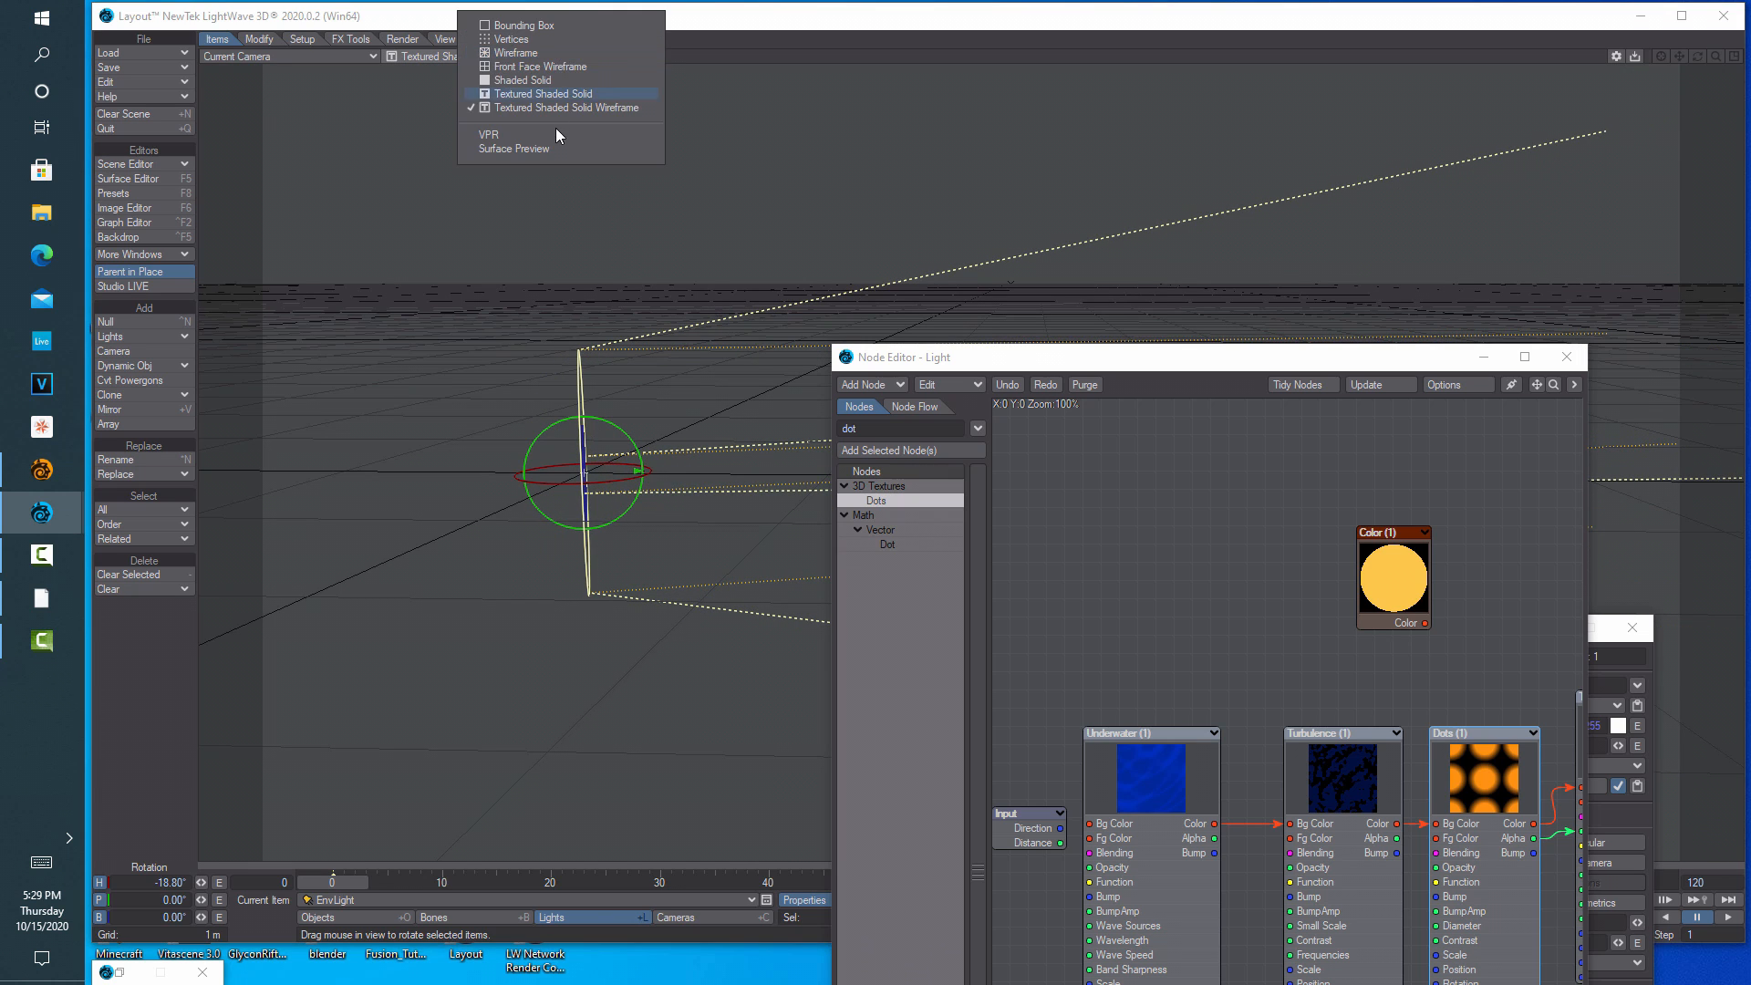
{"action": "left_click", "coordinate": [555, 134]}
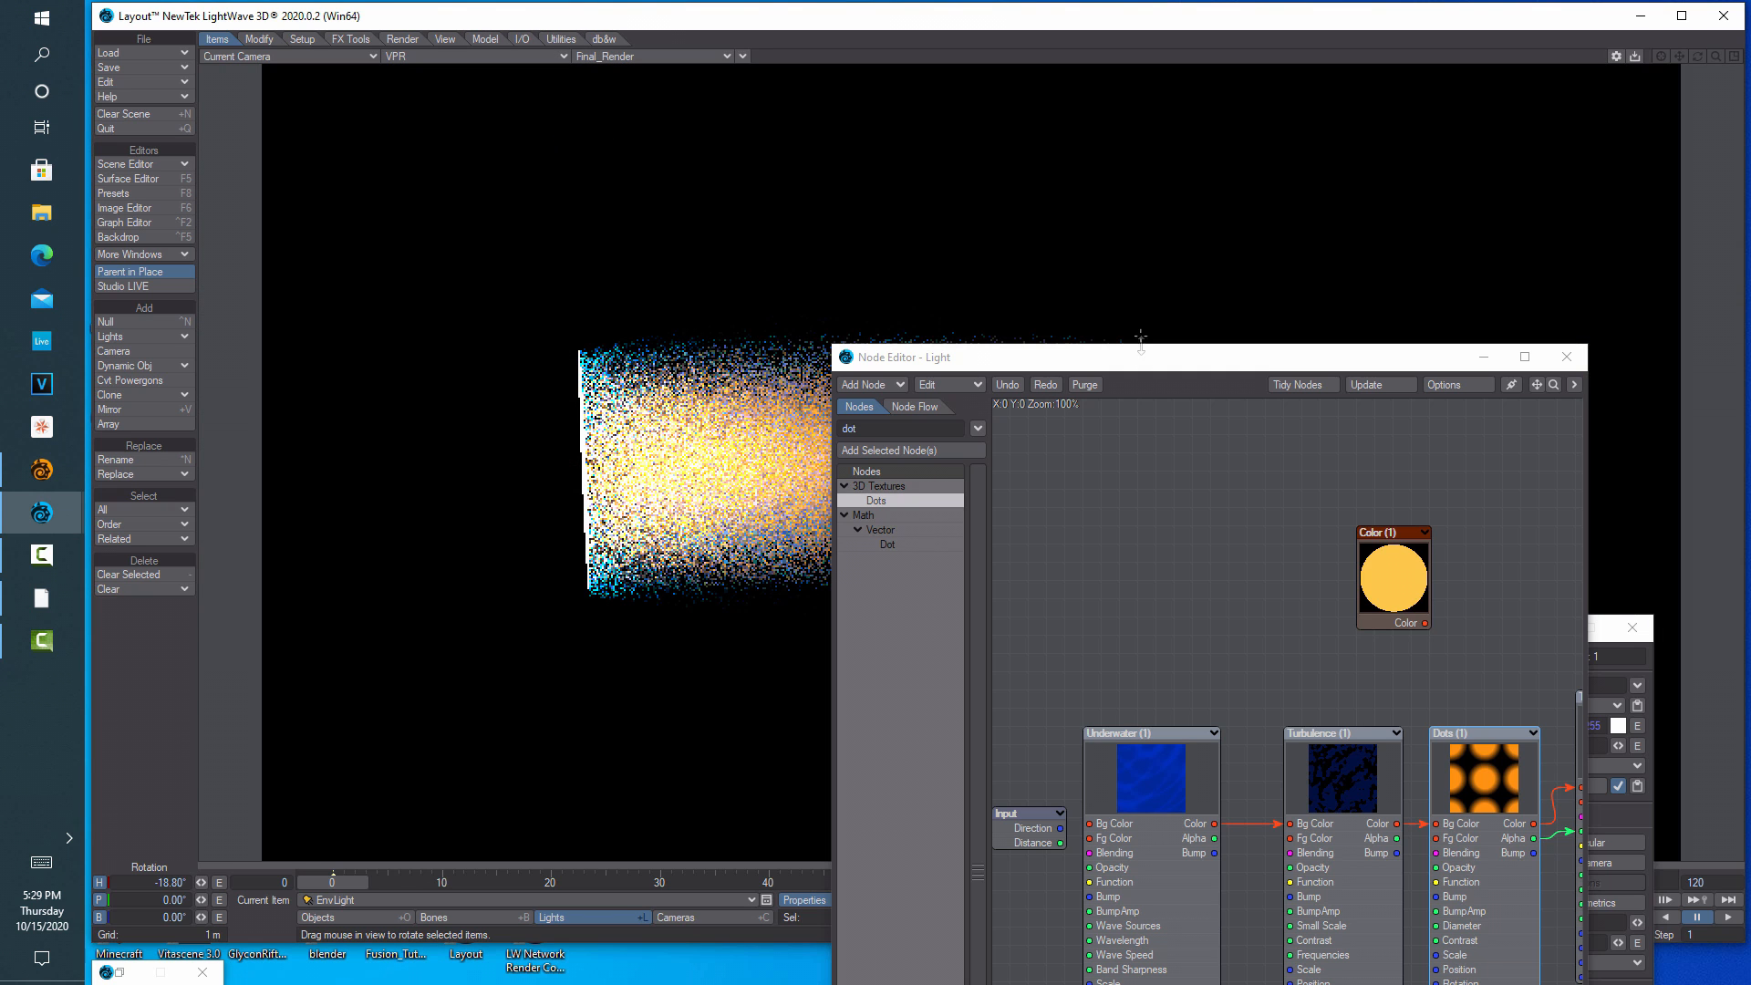
Close Light Properties, briefly play the animation, and minimize the Node Editor
{"action": "left_click_drag", "start_coordinate": [1116, 358], "coordinate": [879, 726]}
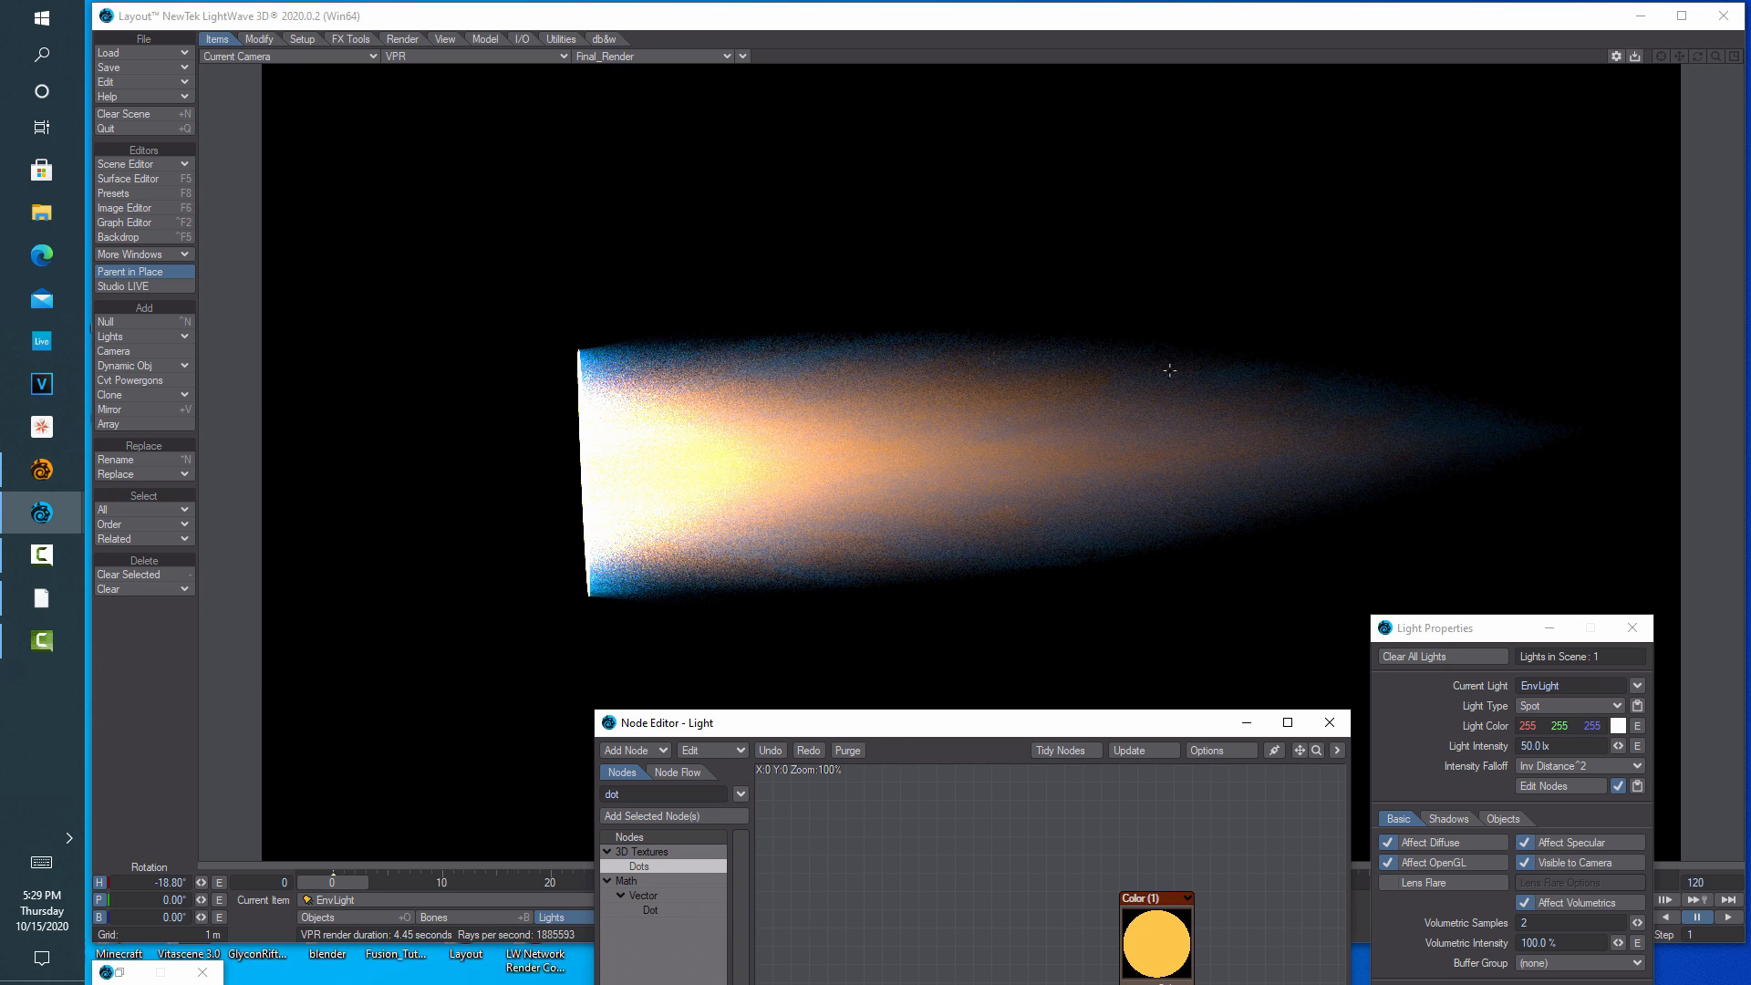
{"action": "left_click", "coordinate": [1645, 632]}
{"action": "left_click", "coordinate": [1632, 629]}
{"action": "left_click", "coordinate": [1718, 921]}
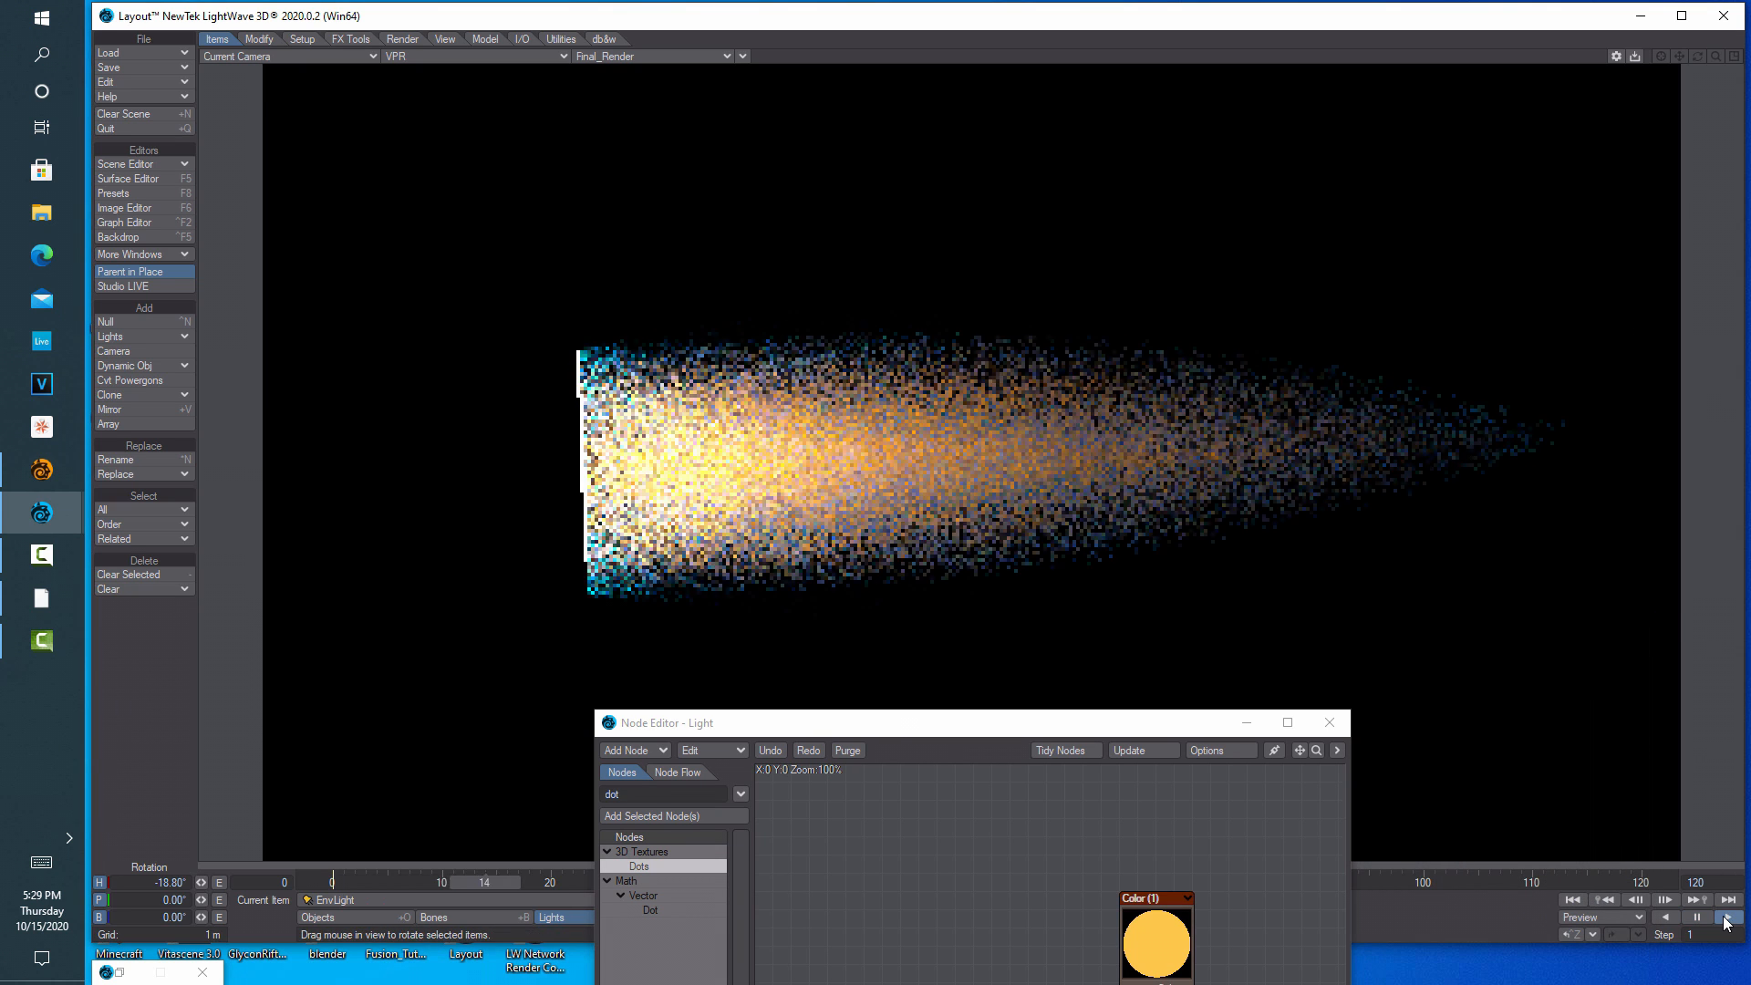
{"action": "left_click", "coordinate": [1696, 916]}
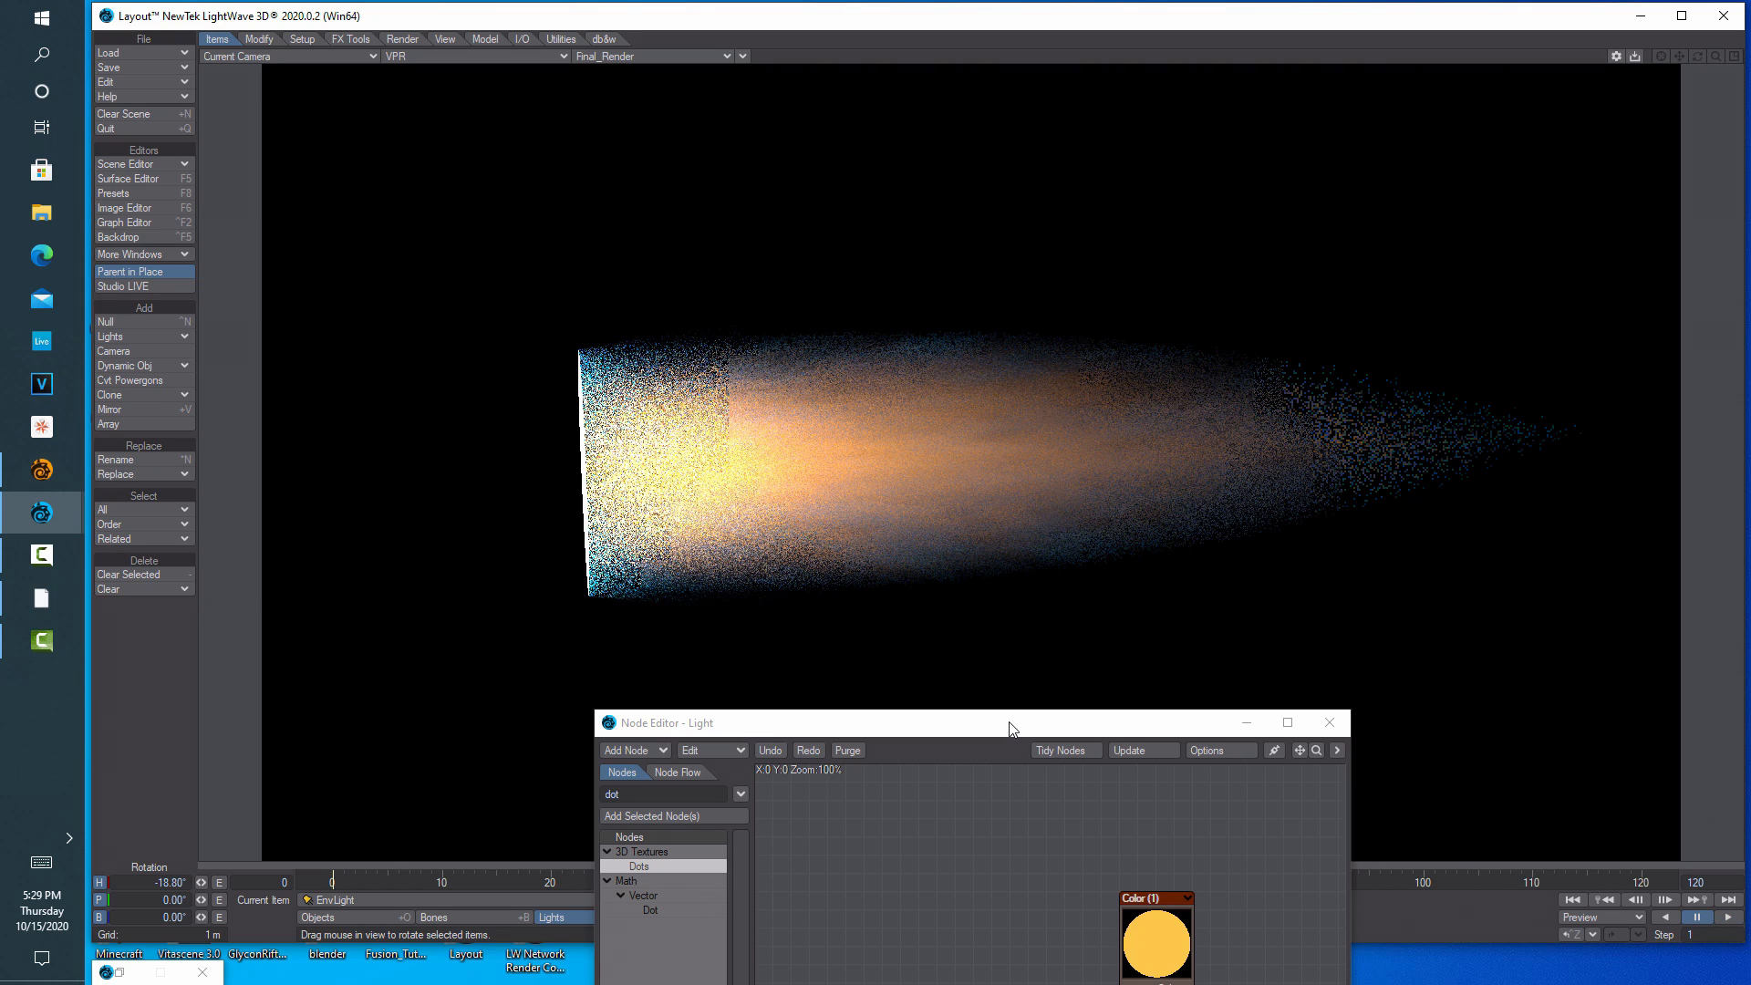
{"action": "left_click_drag", "start_coordinate": [1010, 733], "coordinate": [501, 187]}
{"action": "left_click", "coordinate": [737, 185]}
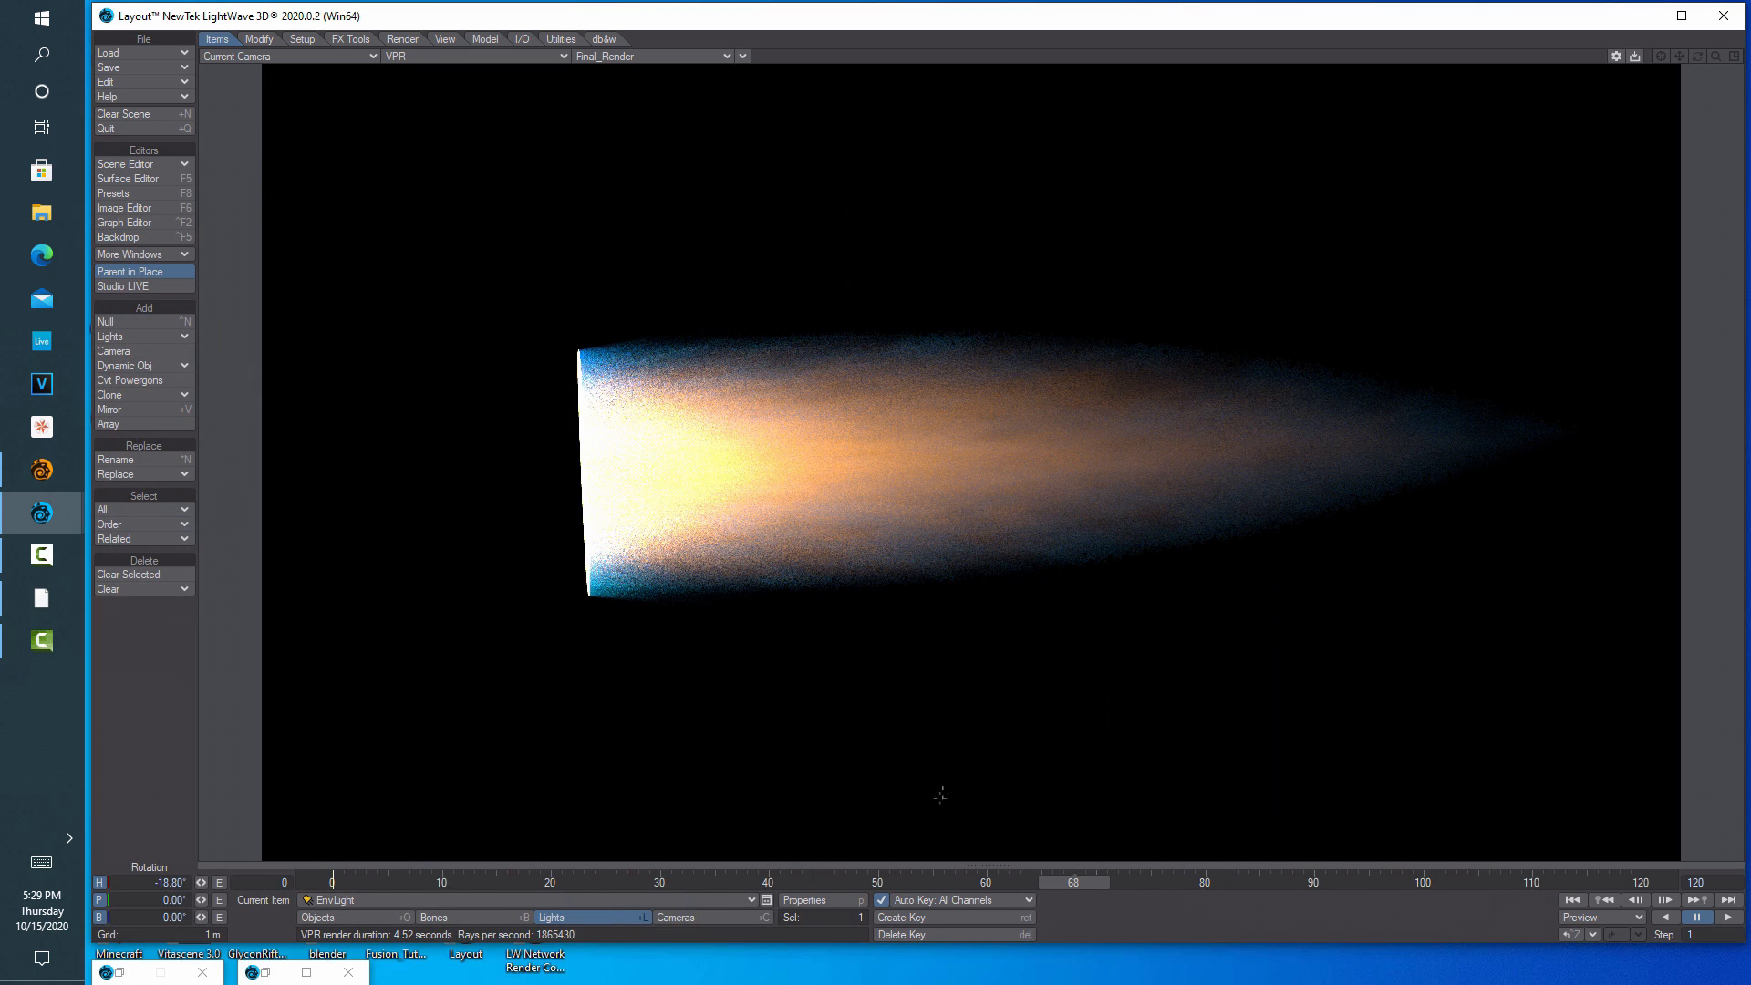
Set the spotlight cone angle to 2.5°, soft edge to 0°, and volumetric samples to 16
{"action": "left_click", "coordinate": [811, 901]}
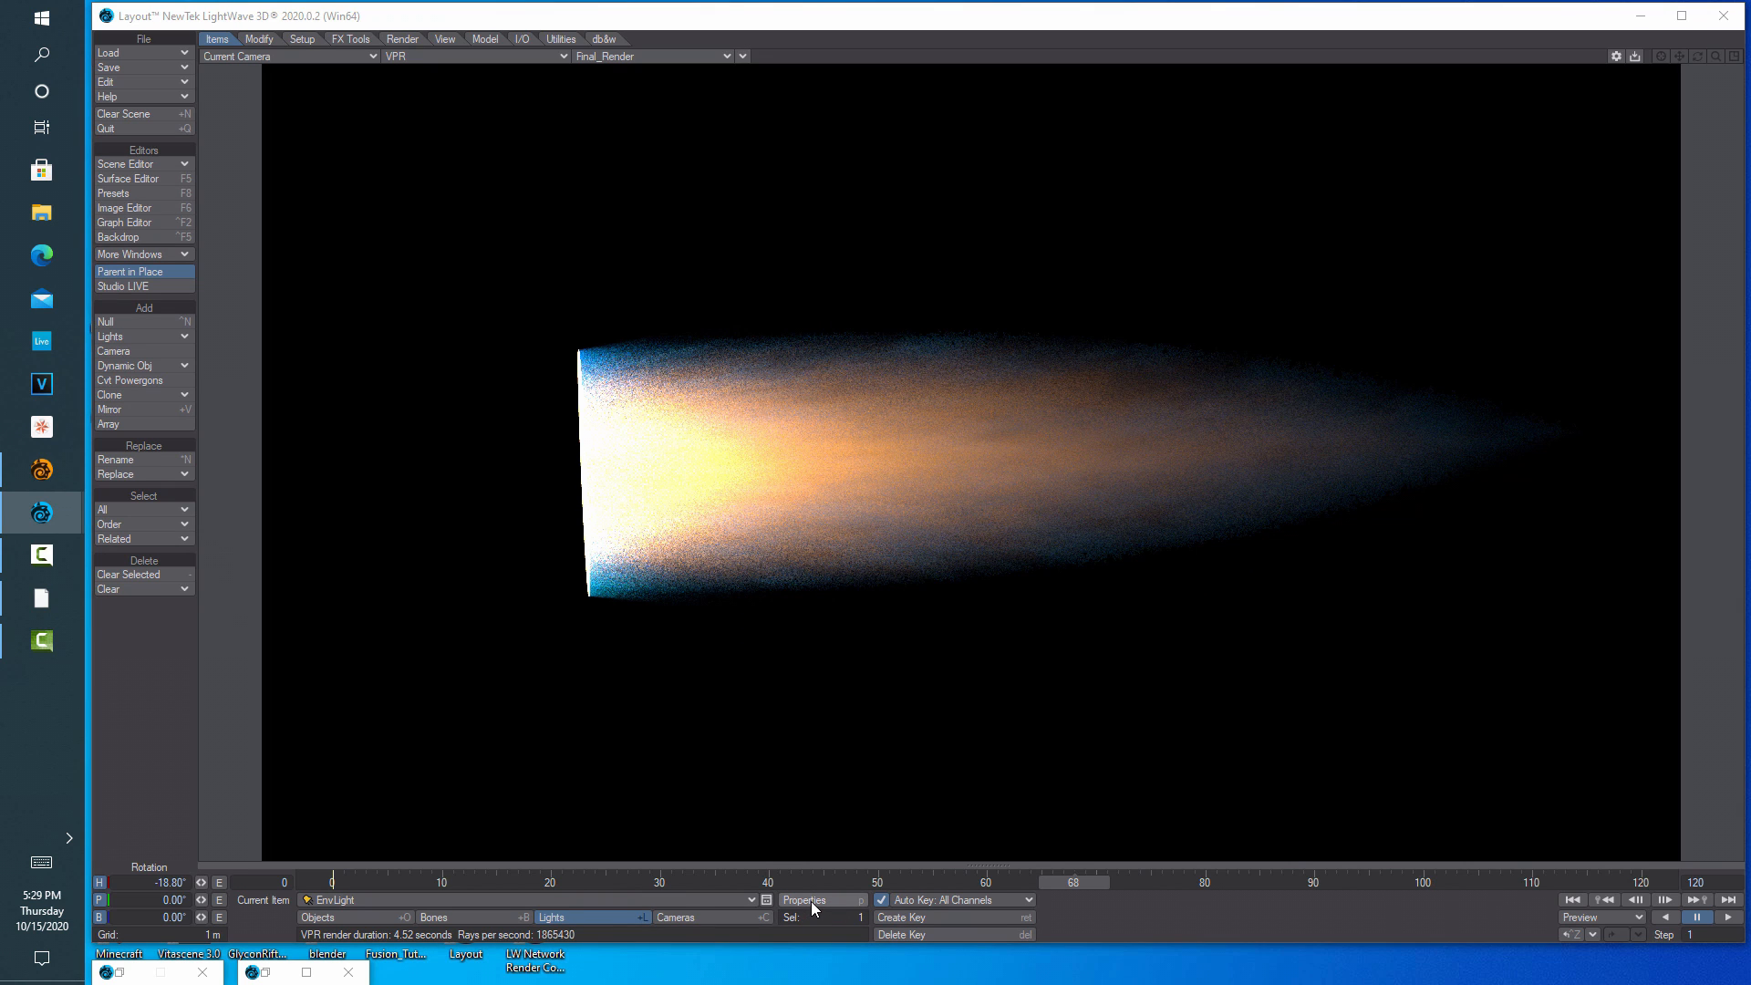
{"action": "left_click_drag", "start_coordinate": [1516, 567], "coordinate": [1538, 370]}
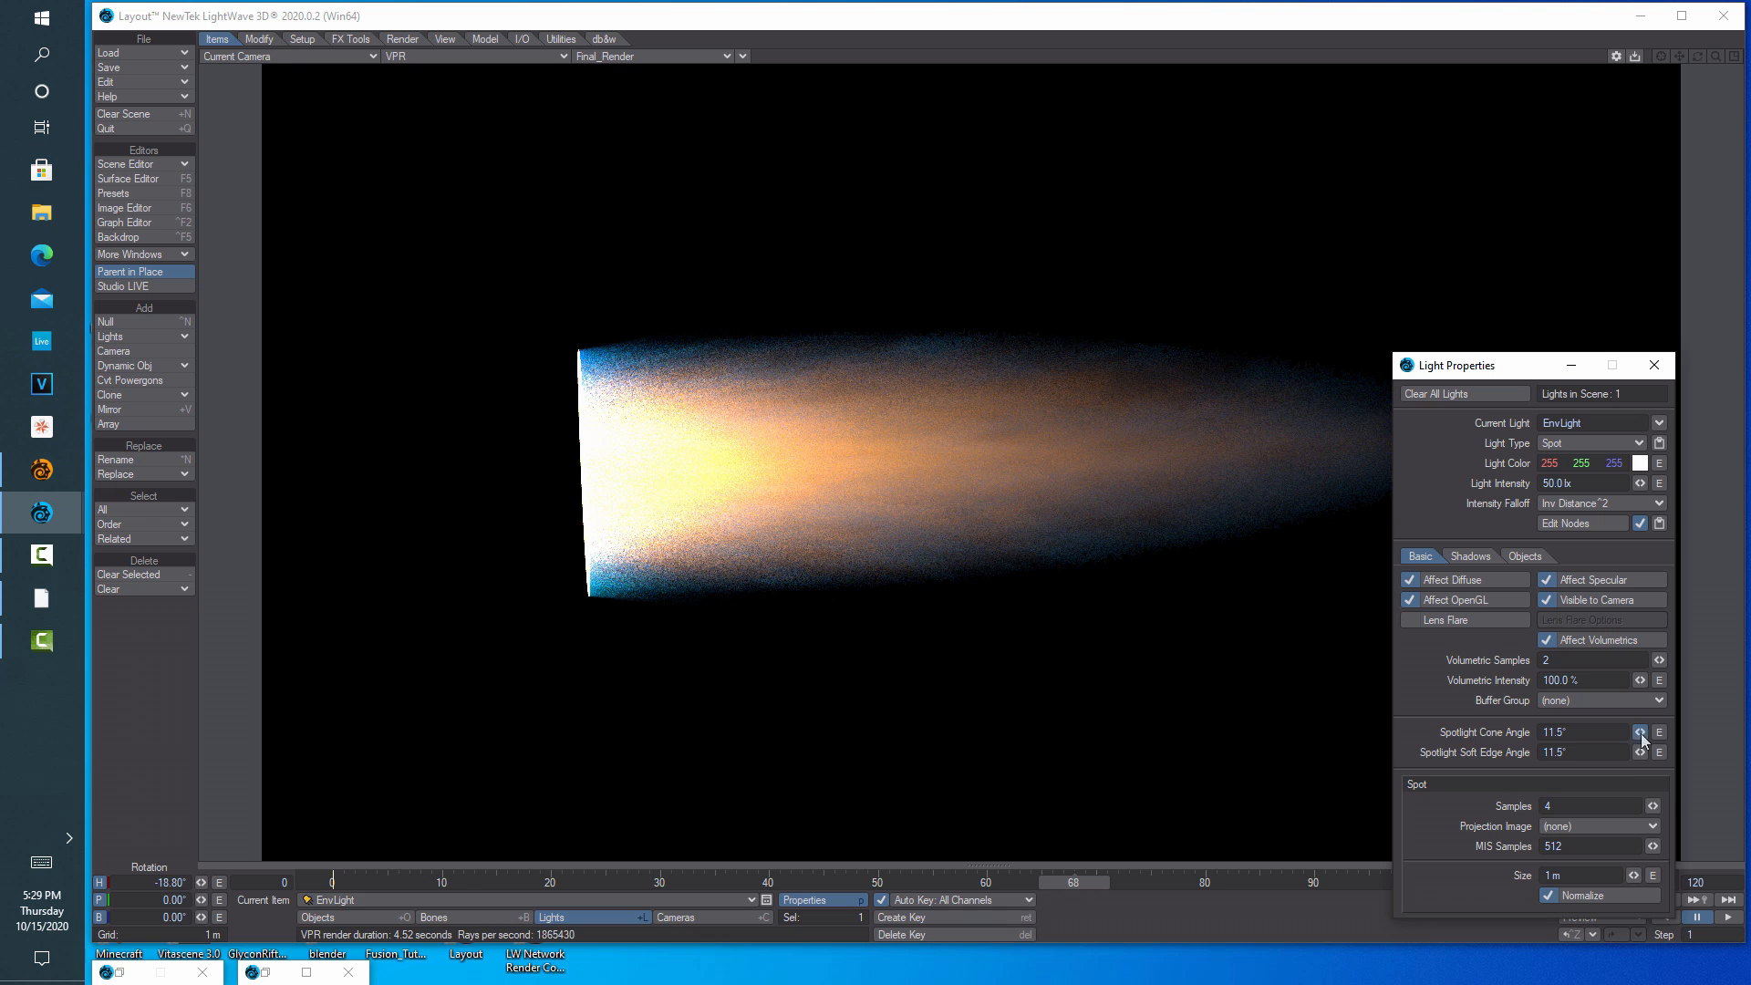
{"action": "left_click_drag", "start_coordinate": [1640, 732], "coordinate": [1578, 732]}
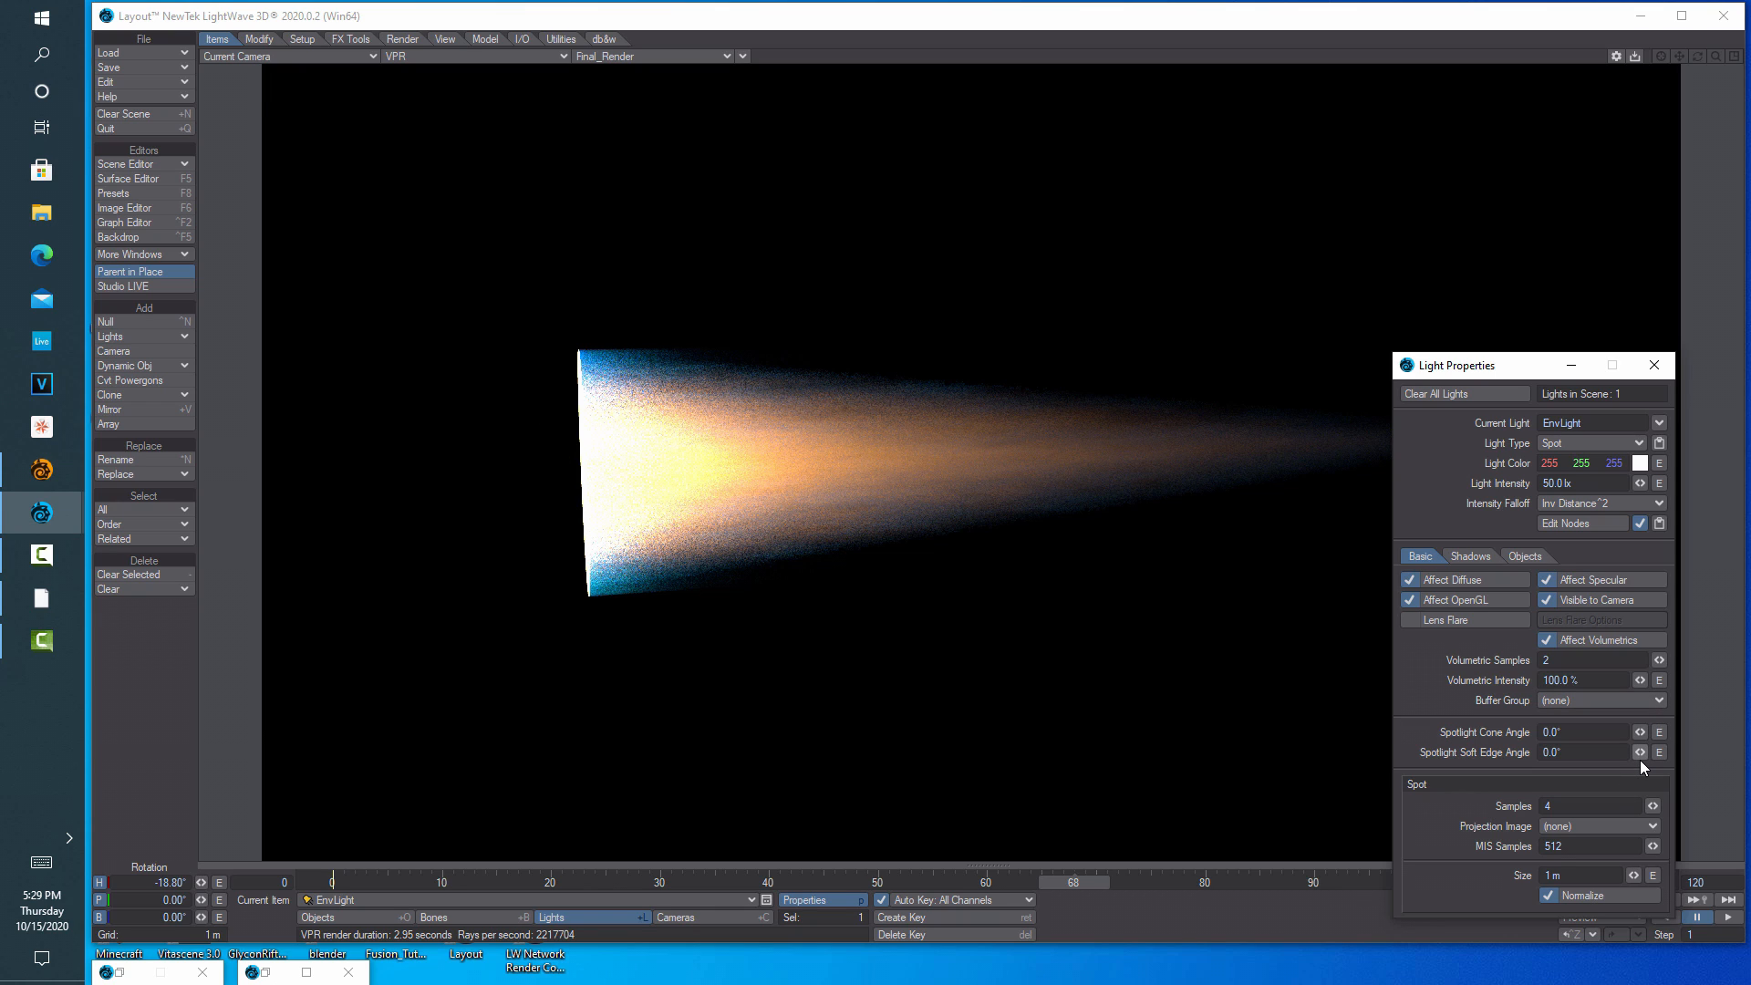
{"action": "left_click_drag", "start_coordinate": [1645, 733], "coordinate": [1570, 666]}
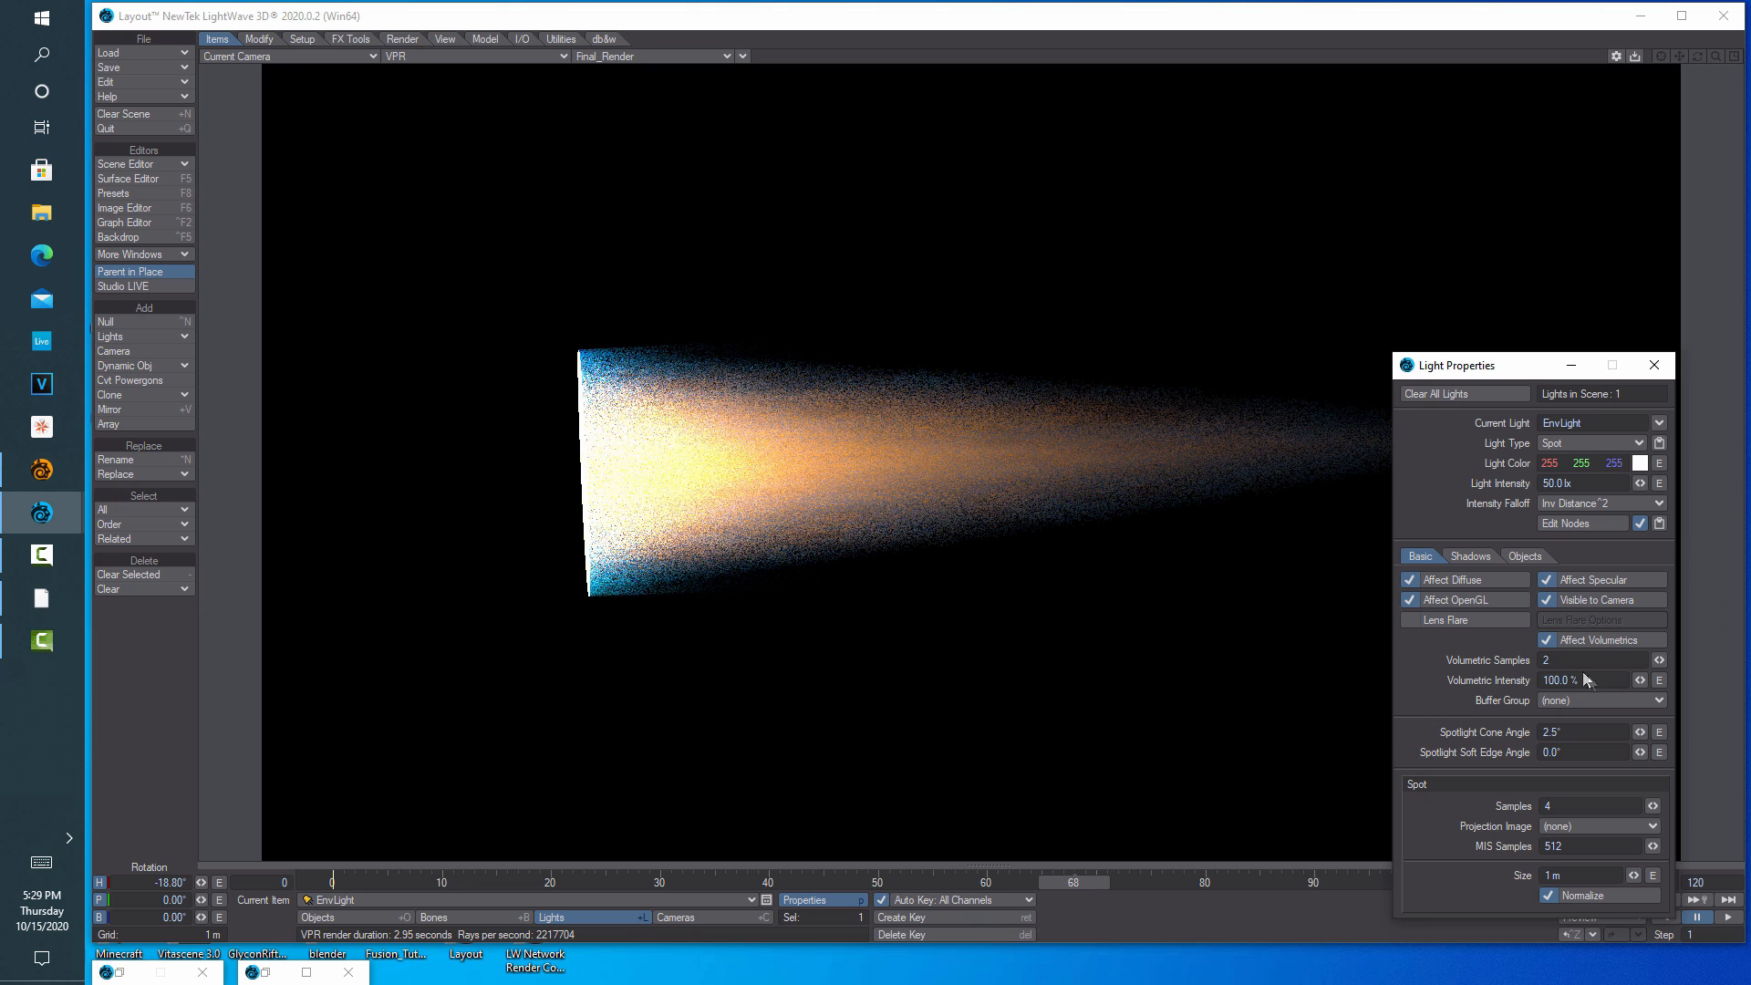
{"action": "type", "text": "16"}
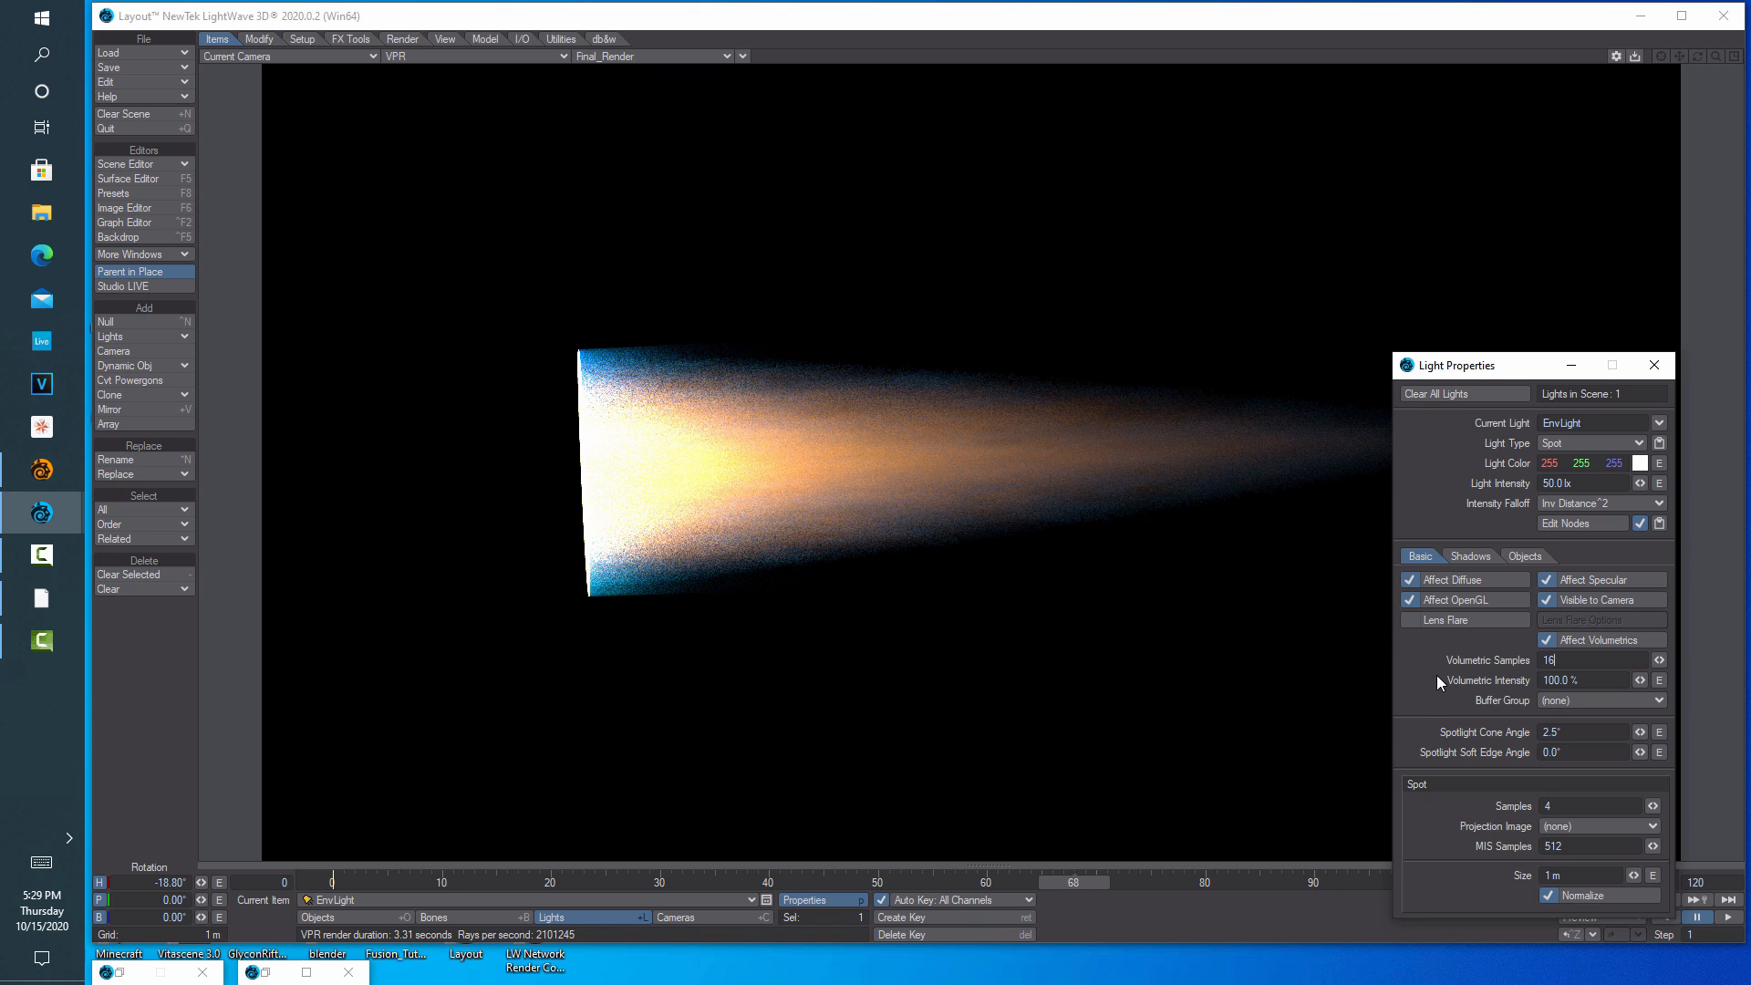
{"action": "key", "text": "Tab"}
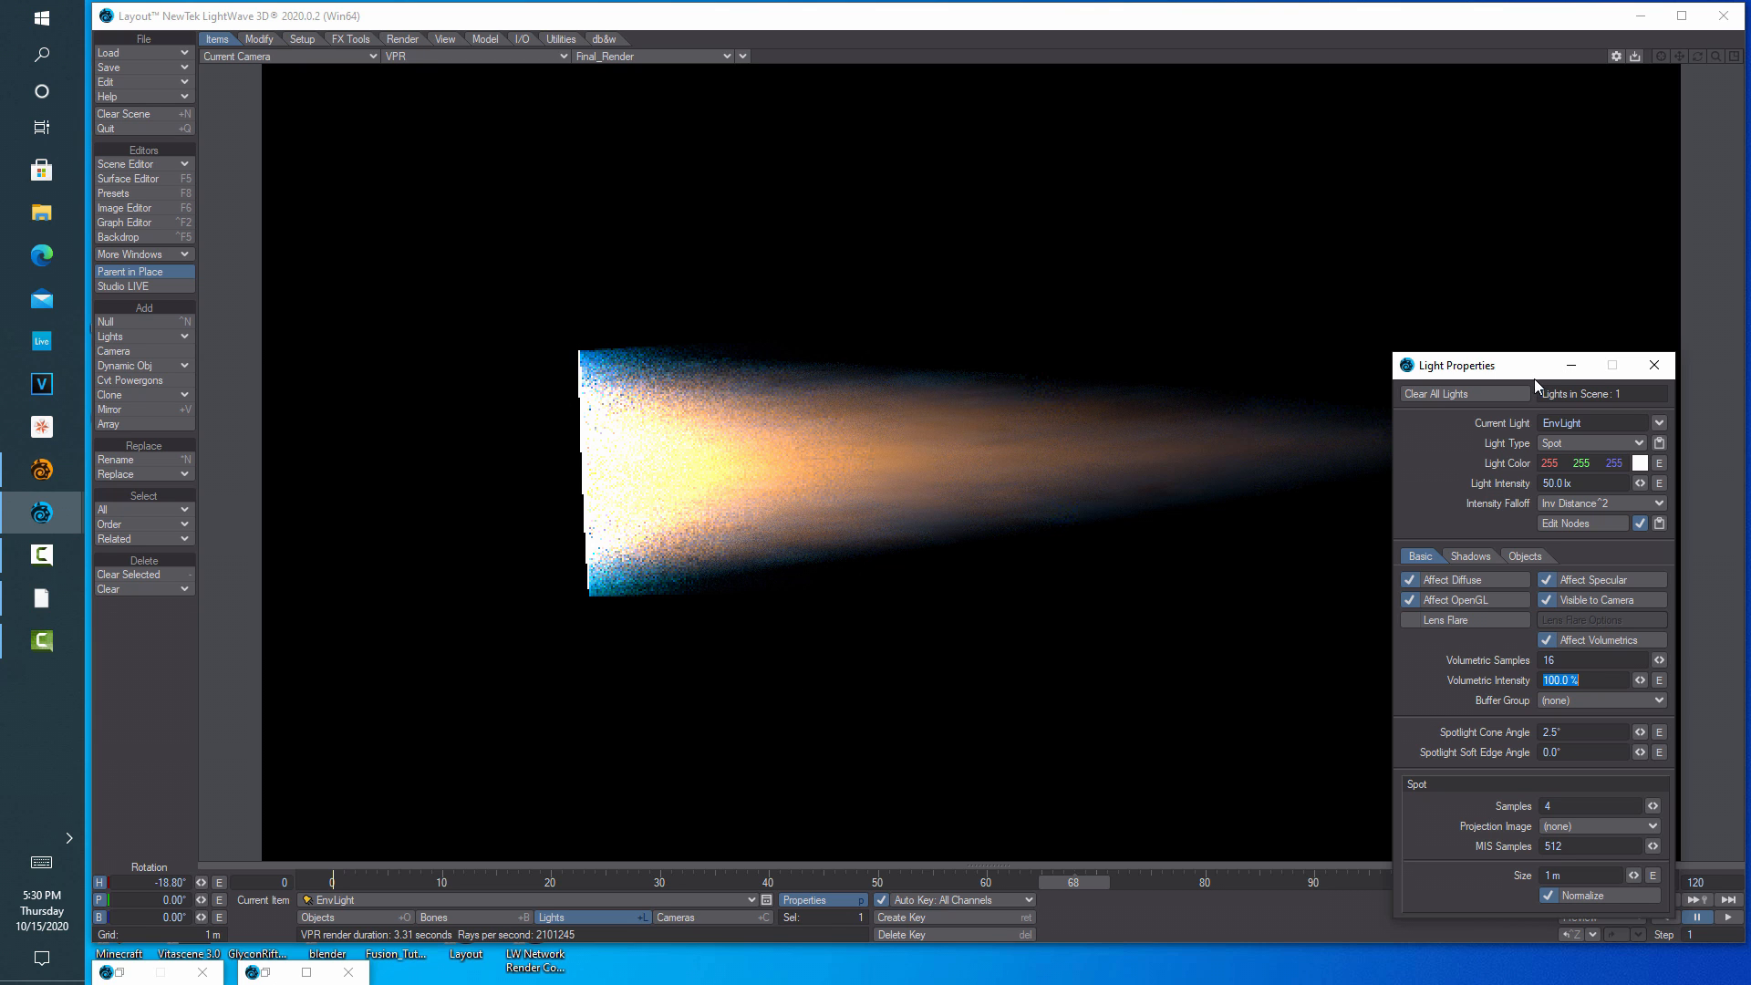
{"action": "left_click_drag", "start_coordinate": [1523, 374], "coordinate": [1435, 622]}
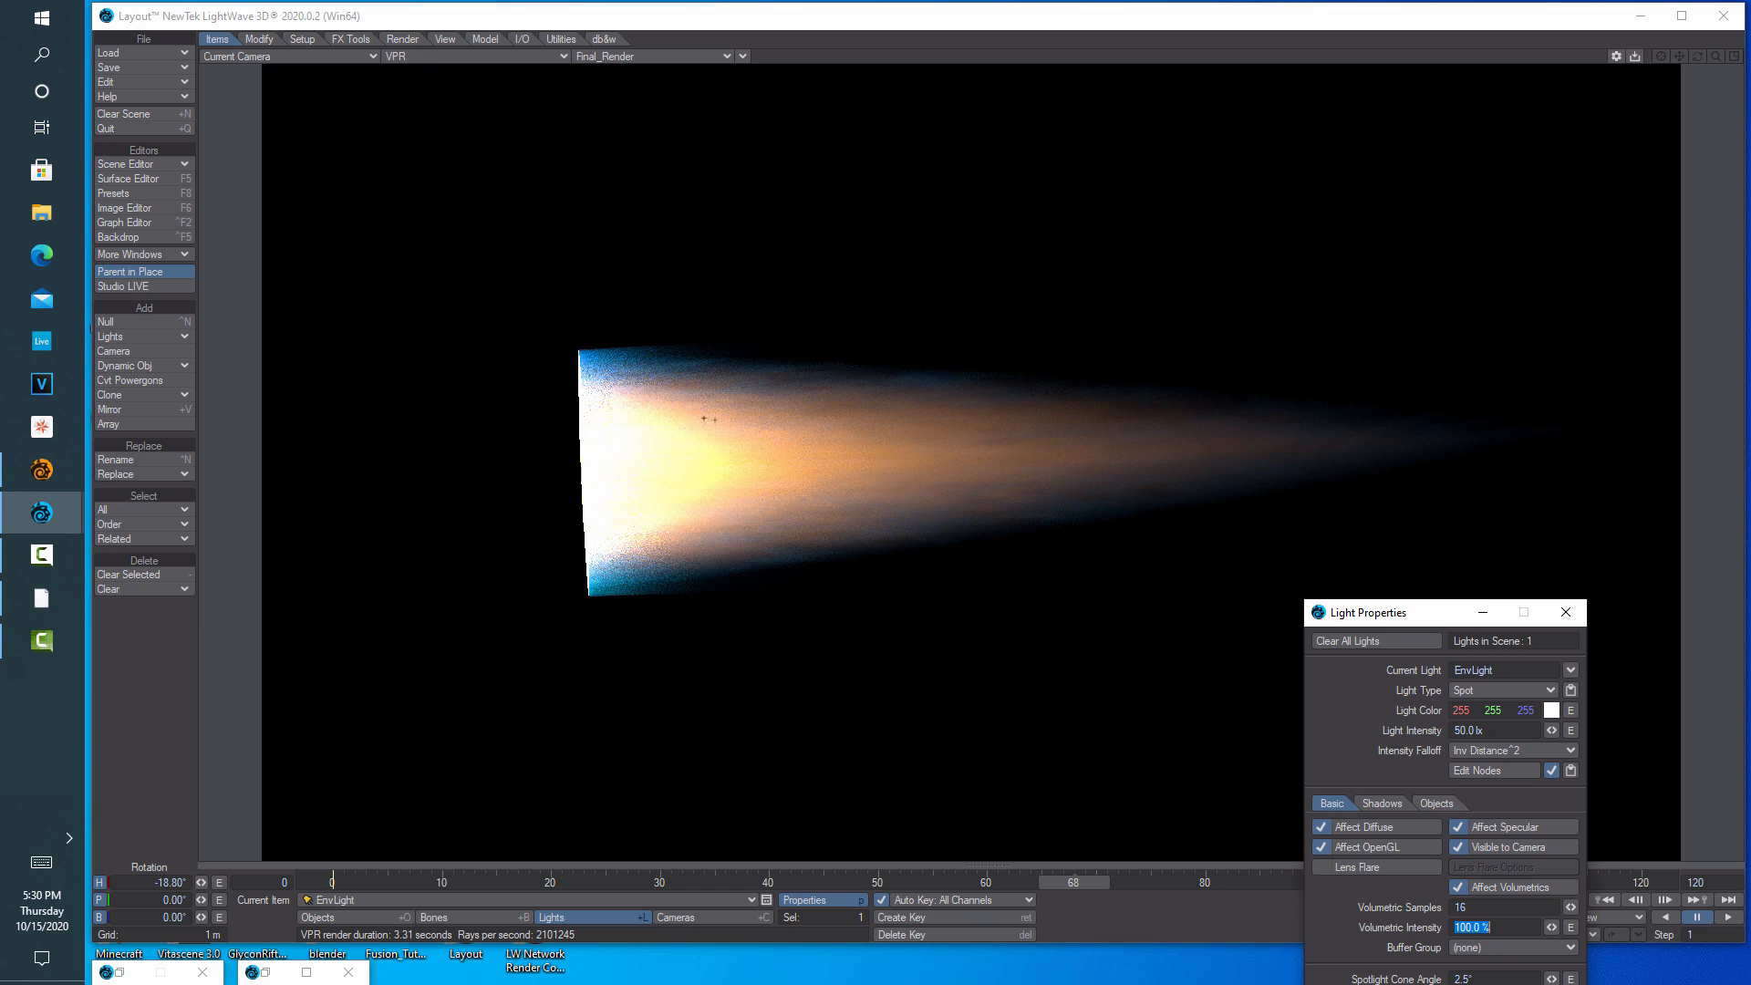
{"action": "left_click_drag", "start_coordinate": [1410, 618], "coordinate": [1435, 315]}
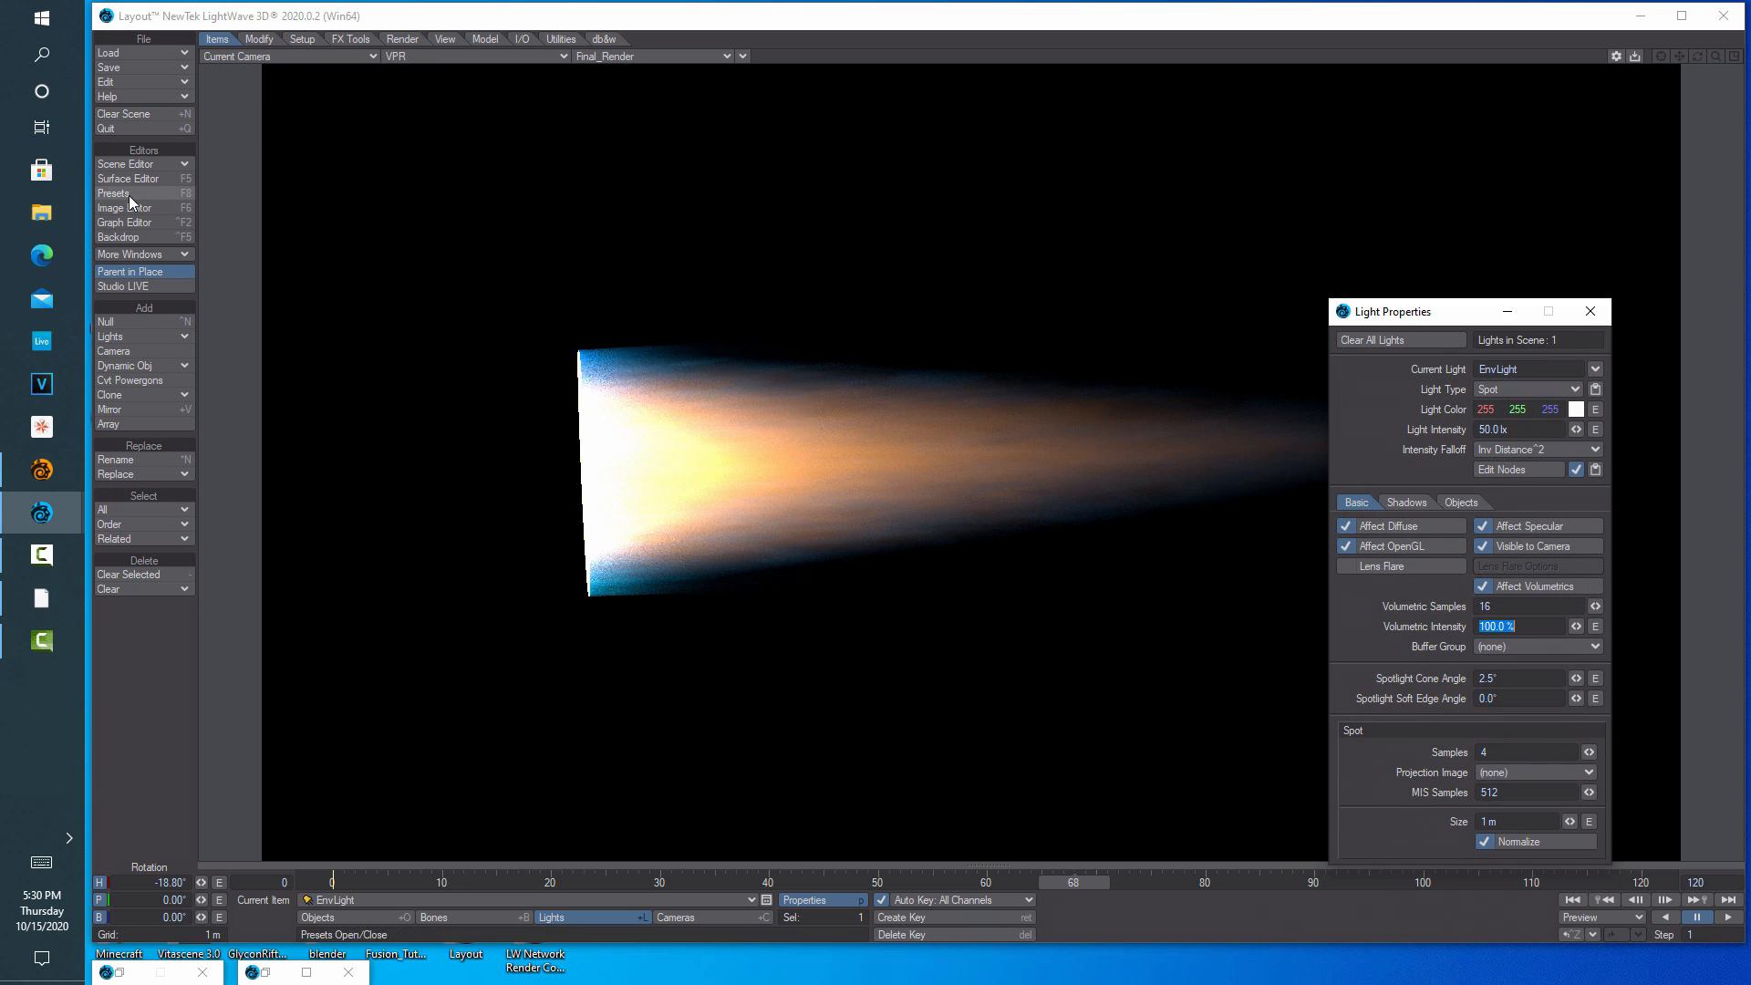
Open the light's node graph full screen and rearrange Light Shader and Turbulence (2)
{"action": "left_click", "coordinate": [1524, 468]}
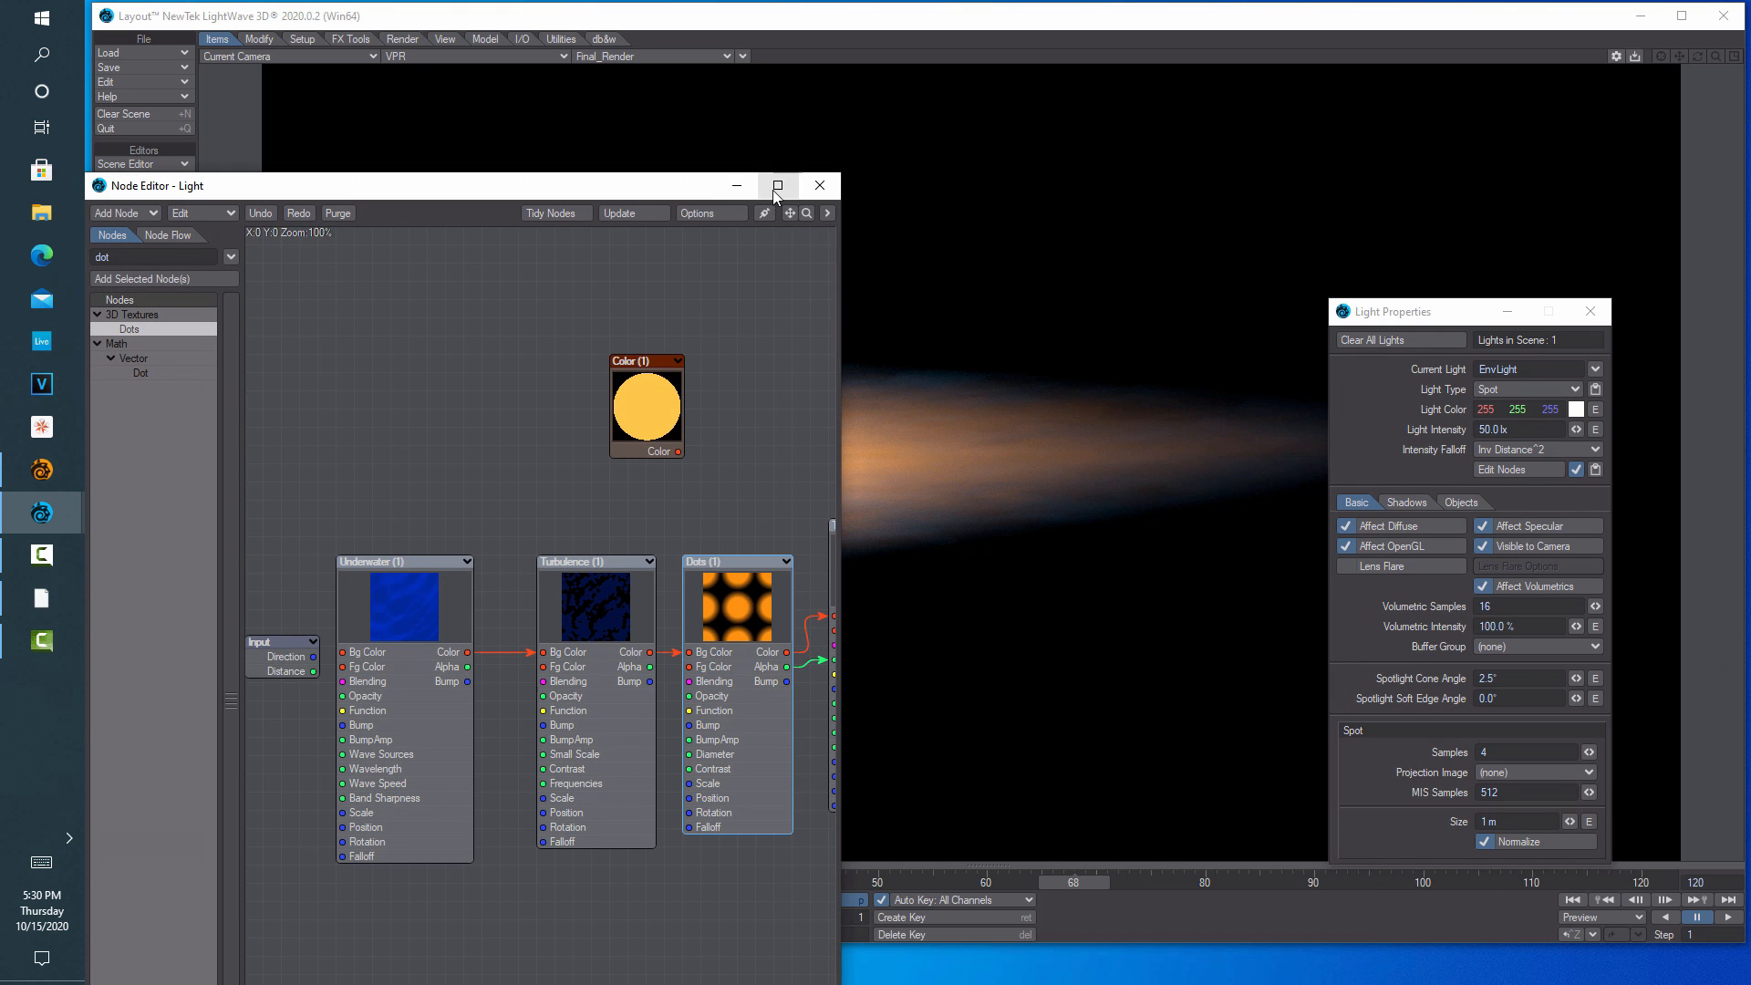
{"action": "left_click", "coordinate": [777, 185]}
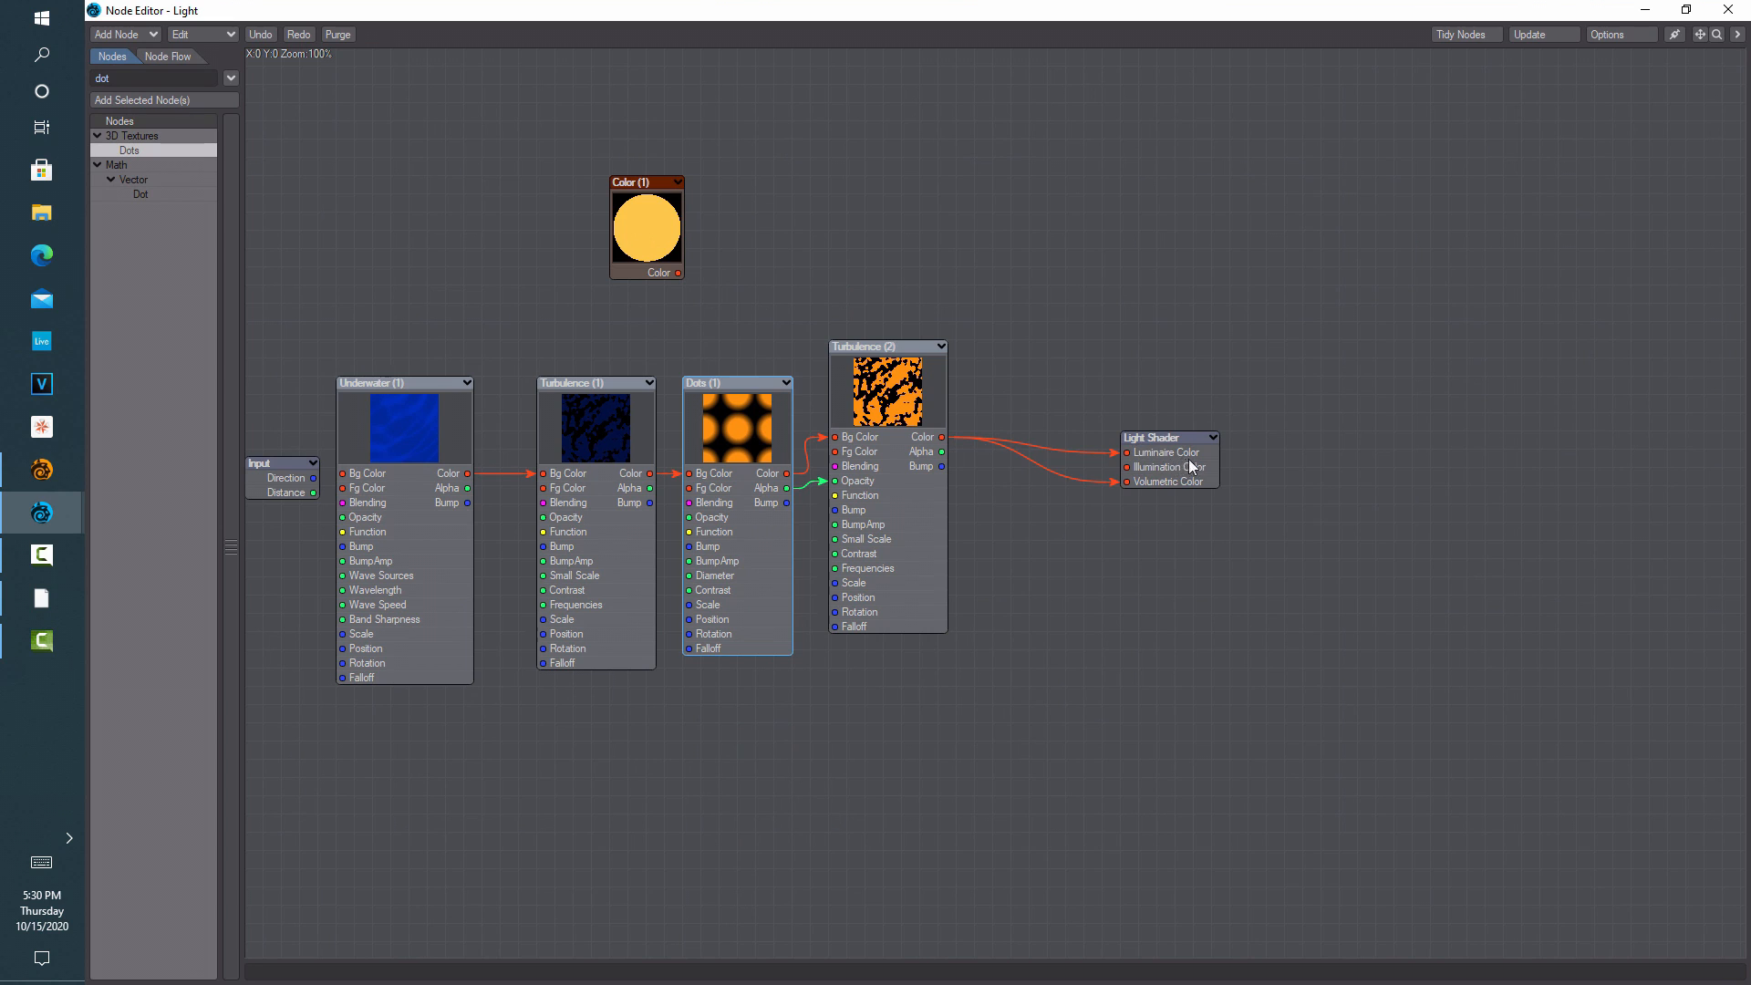
{"action": "left_click_drag", "start_coordinate": [1189, 467], "coordinate": [1262, 467]}
{"action": "left_click_drag", "start_coordinate": [864, 399], "coordinate": [968, 420]}
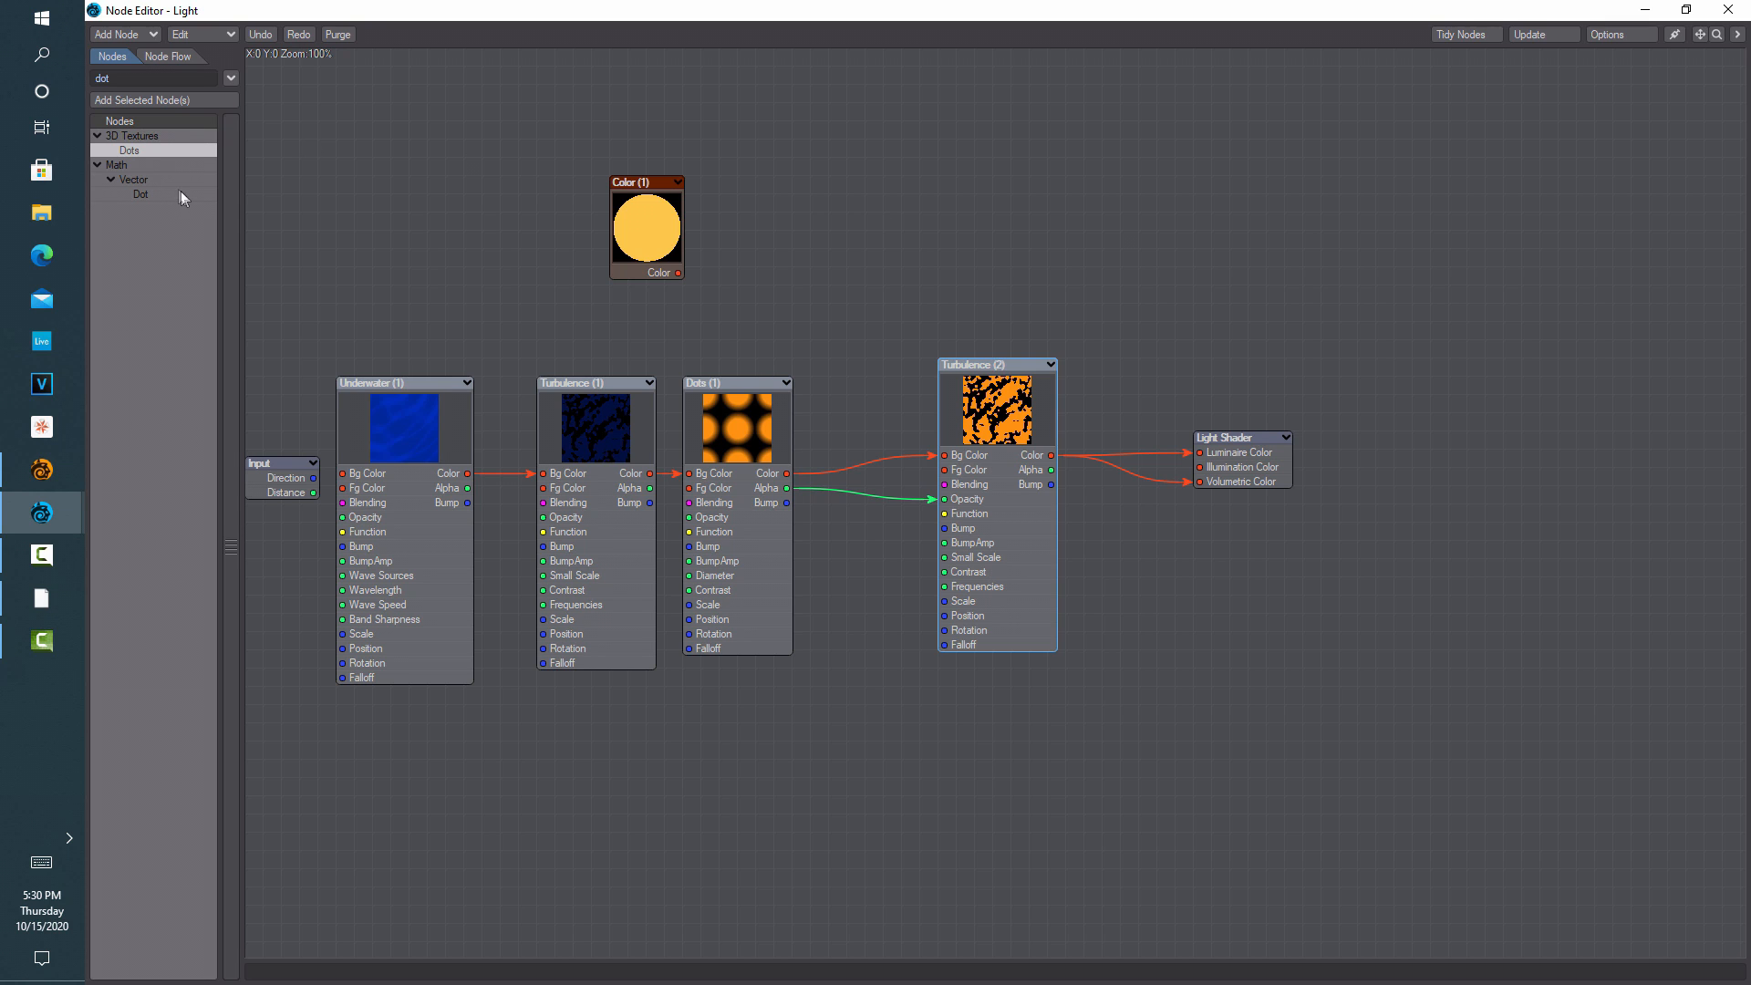
Add a Mixer node and reroute Turbulence (2)'s colour onto its Fg Color
{"action": "left_click_drag", "start_coordinate": [160, 76], "coordinate": [55, 88]}
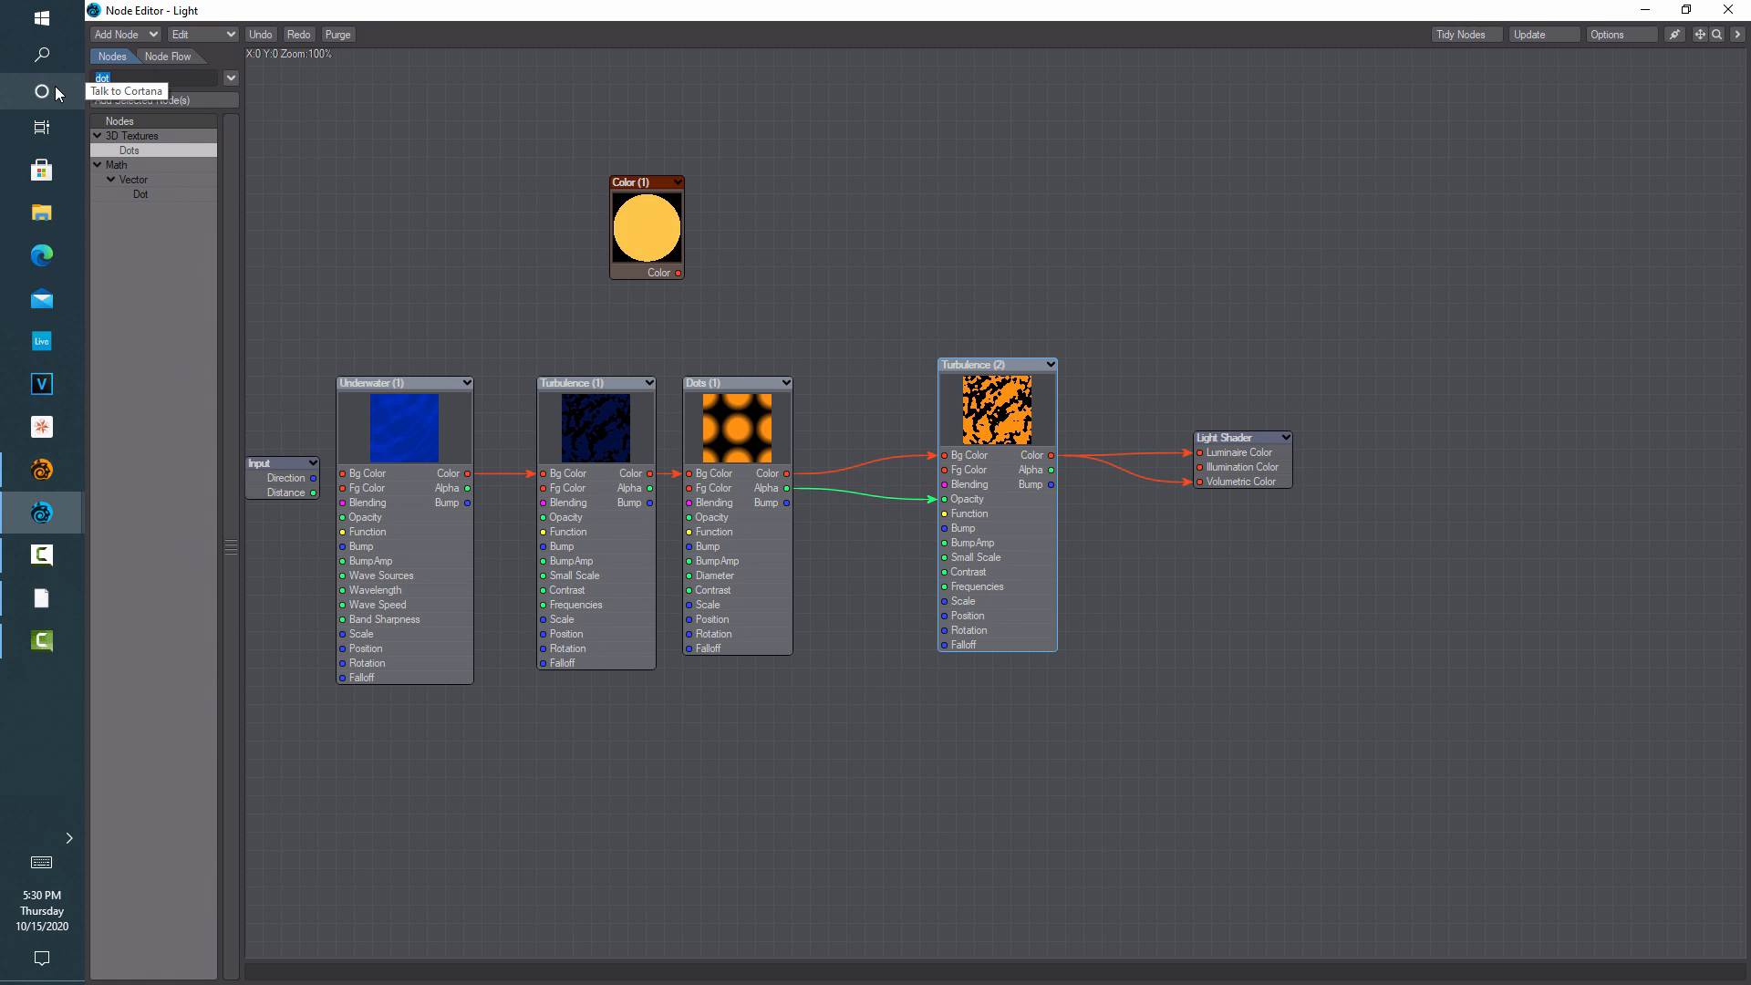
{"action": "type", "text": "mix"}
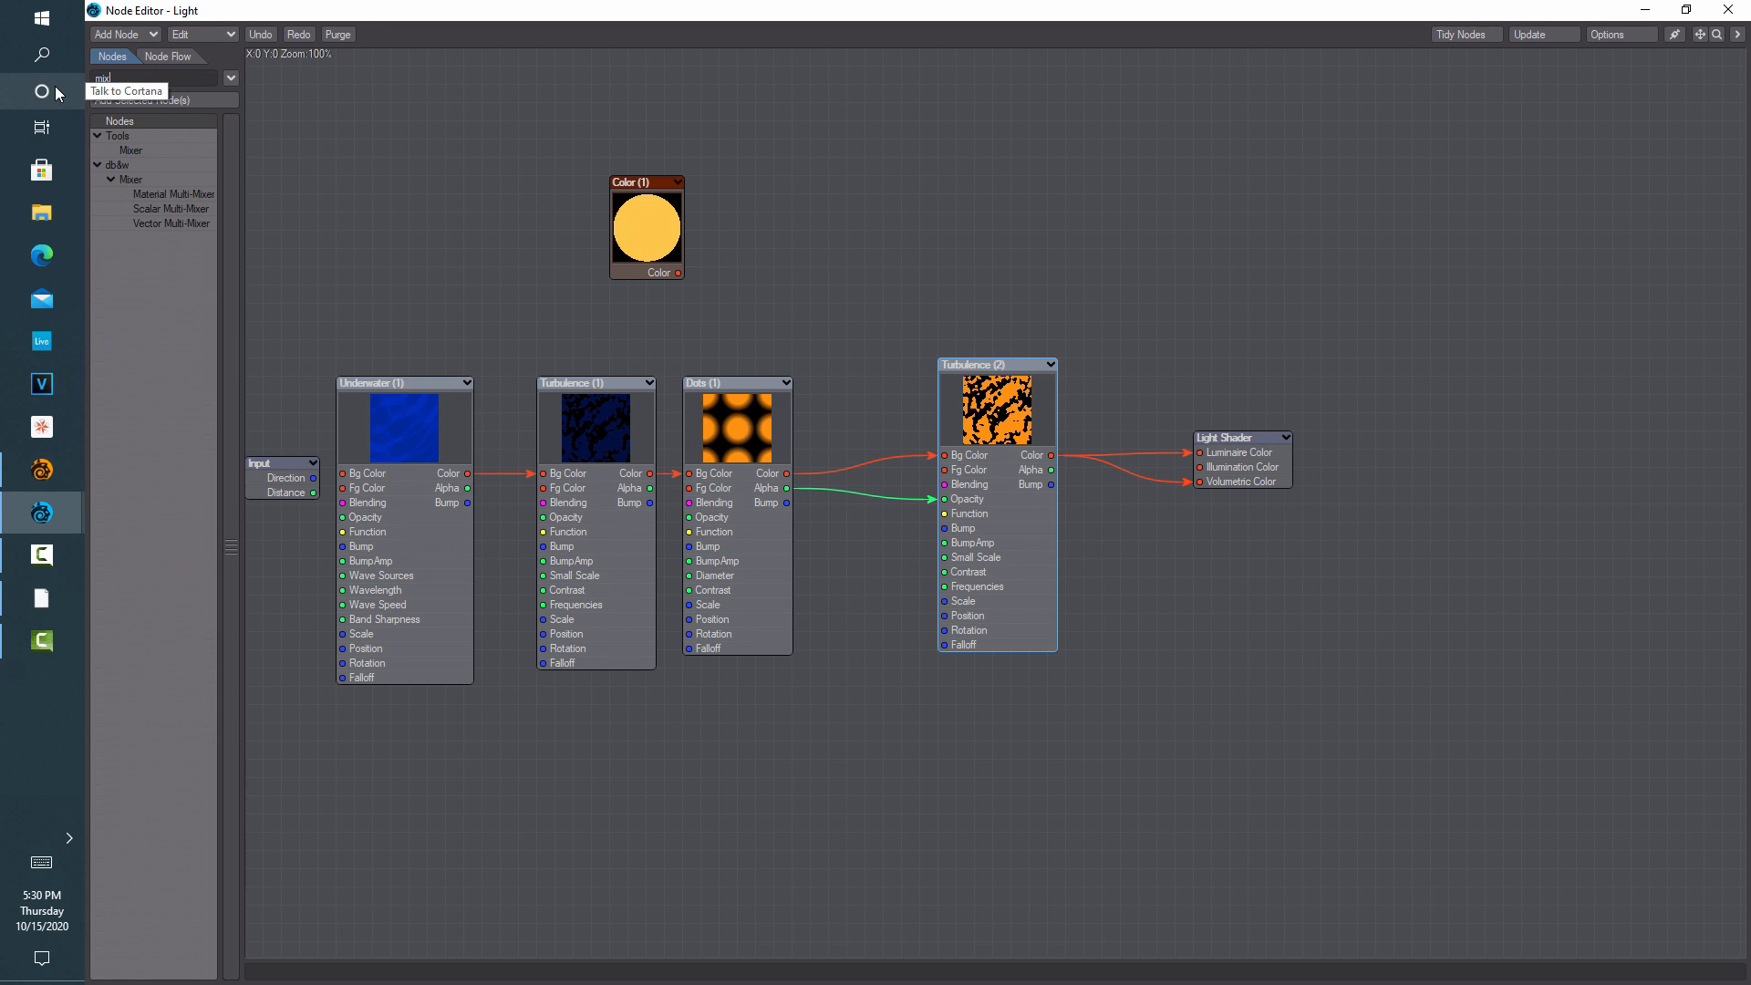
{"action": "double_click", "coordinate": [130, 151]}
{"action": "left_click_drag", "start_coordinate": [1000, 482], "coordinate": [1229, 244]}
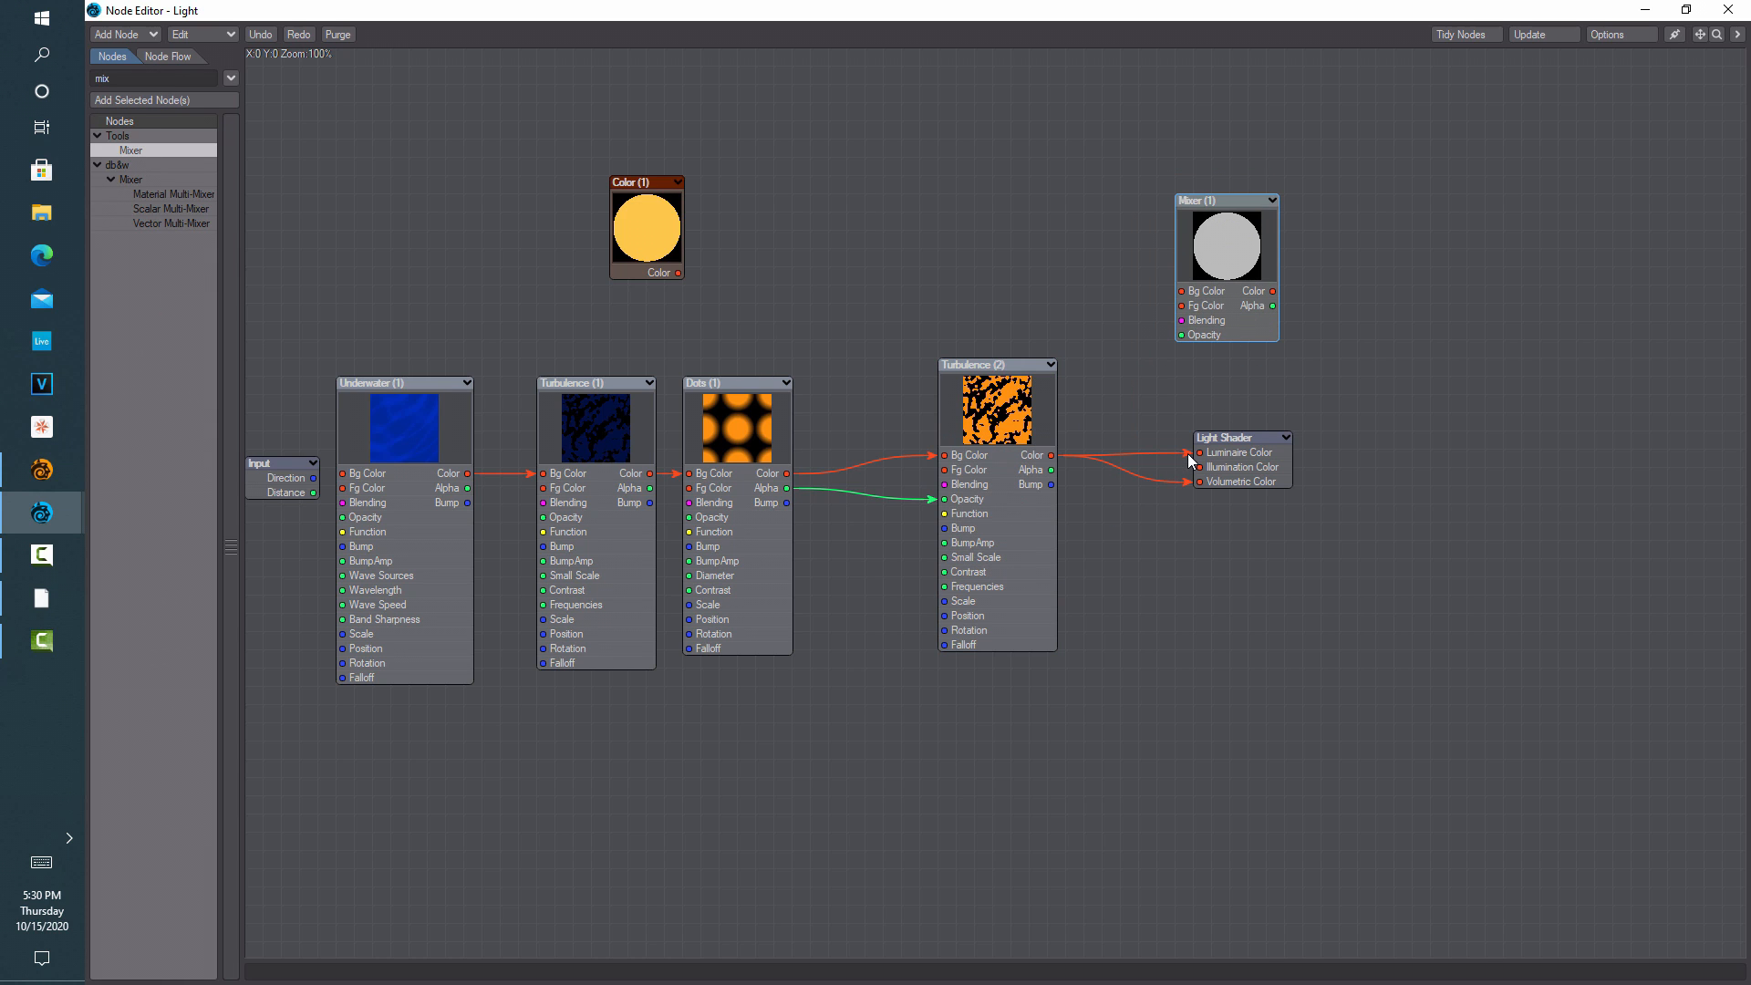
{"action": "left_click_drag", "start_coordinate": [1187, 451], "coordinate": [1181, 305]}
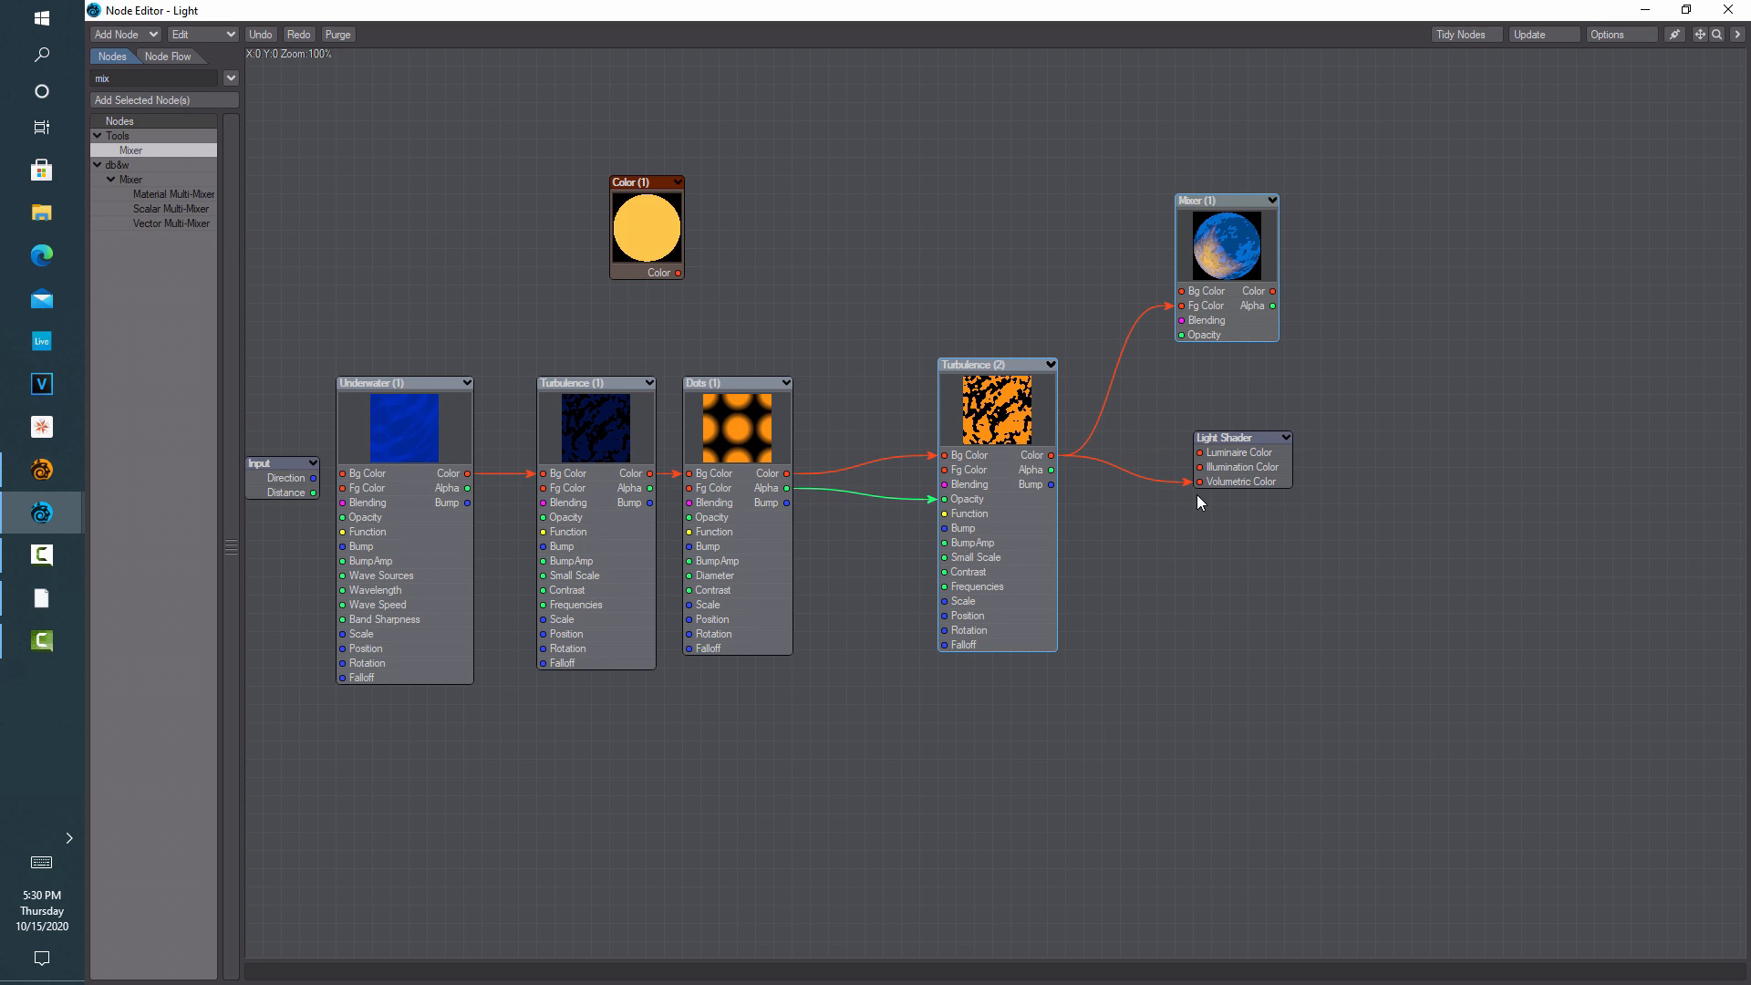
{"action": "left_click_drag", "start_coordinate": [1029, 25], "coordinate": [493, 80]}
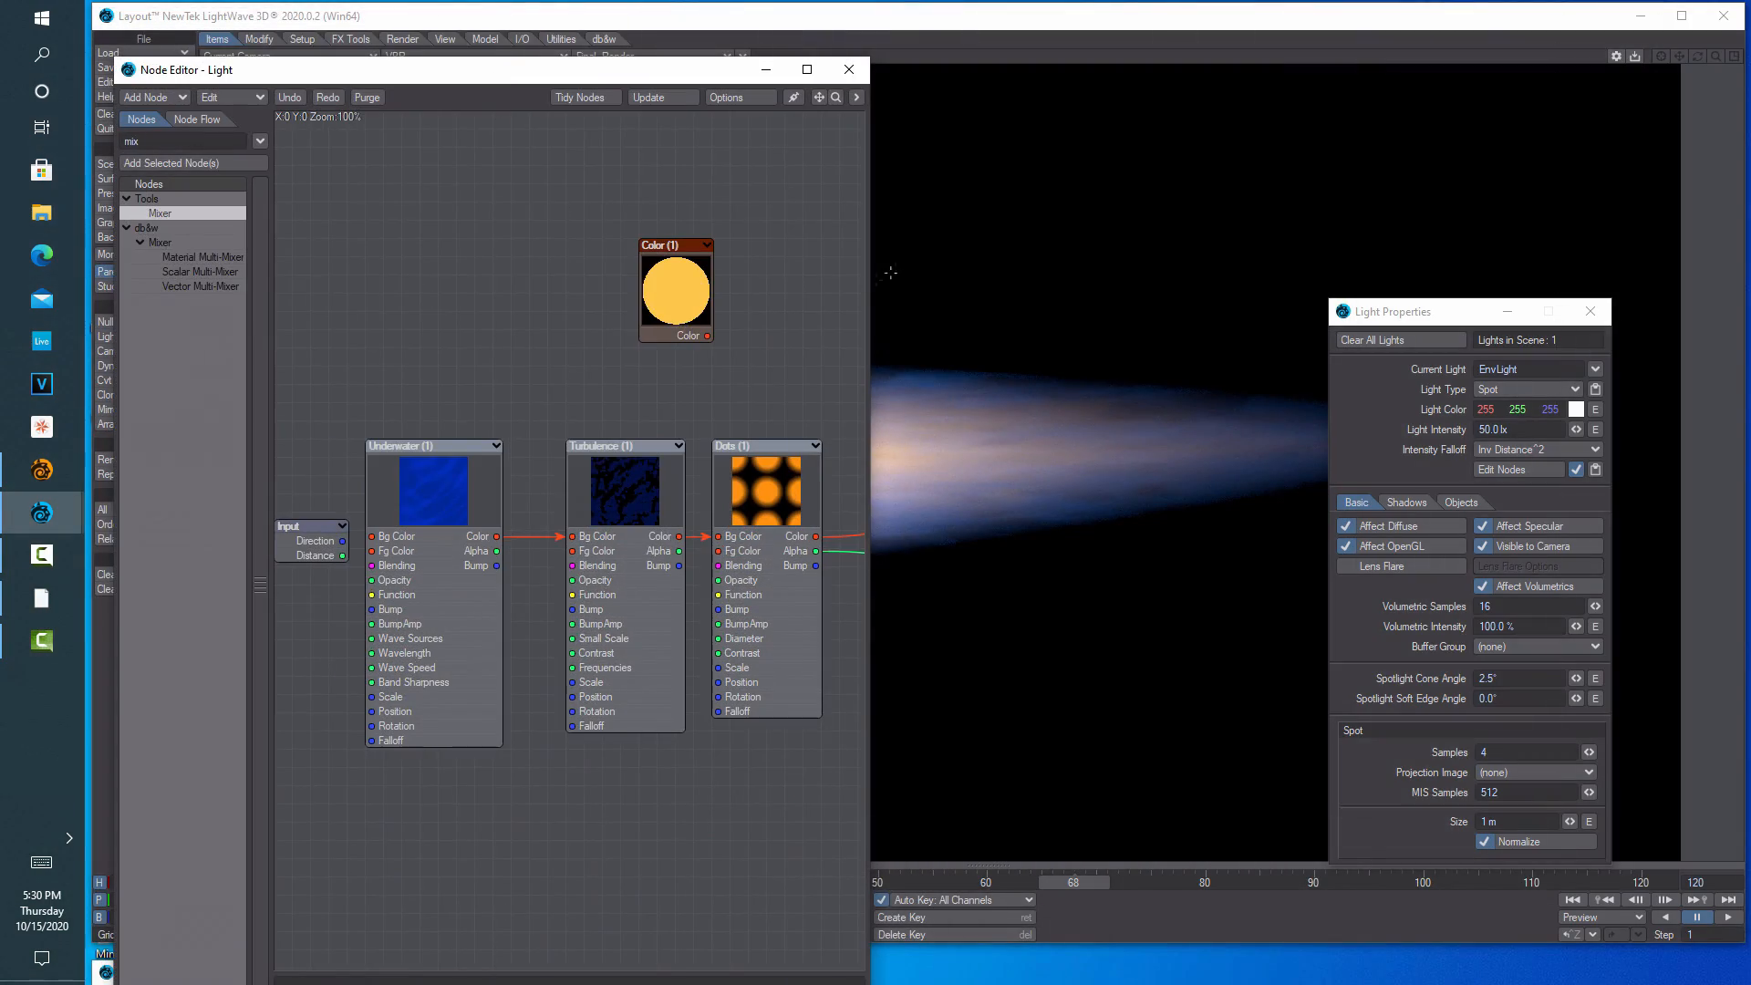
Connect the Mixer output to the Light Shader's Luminaire Color
{"action": "left_click_drag", "start_coordinate": [869, 273], "coordinate": [1492, 269]}
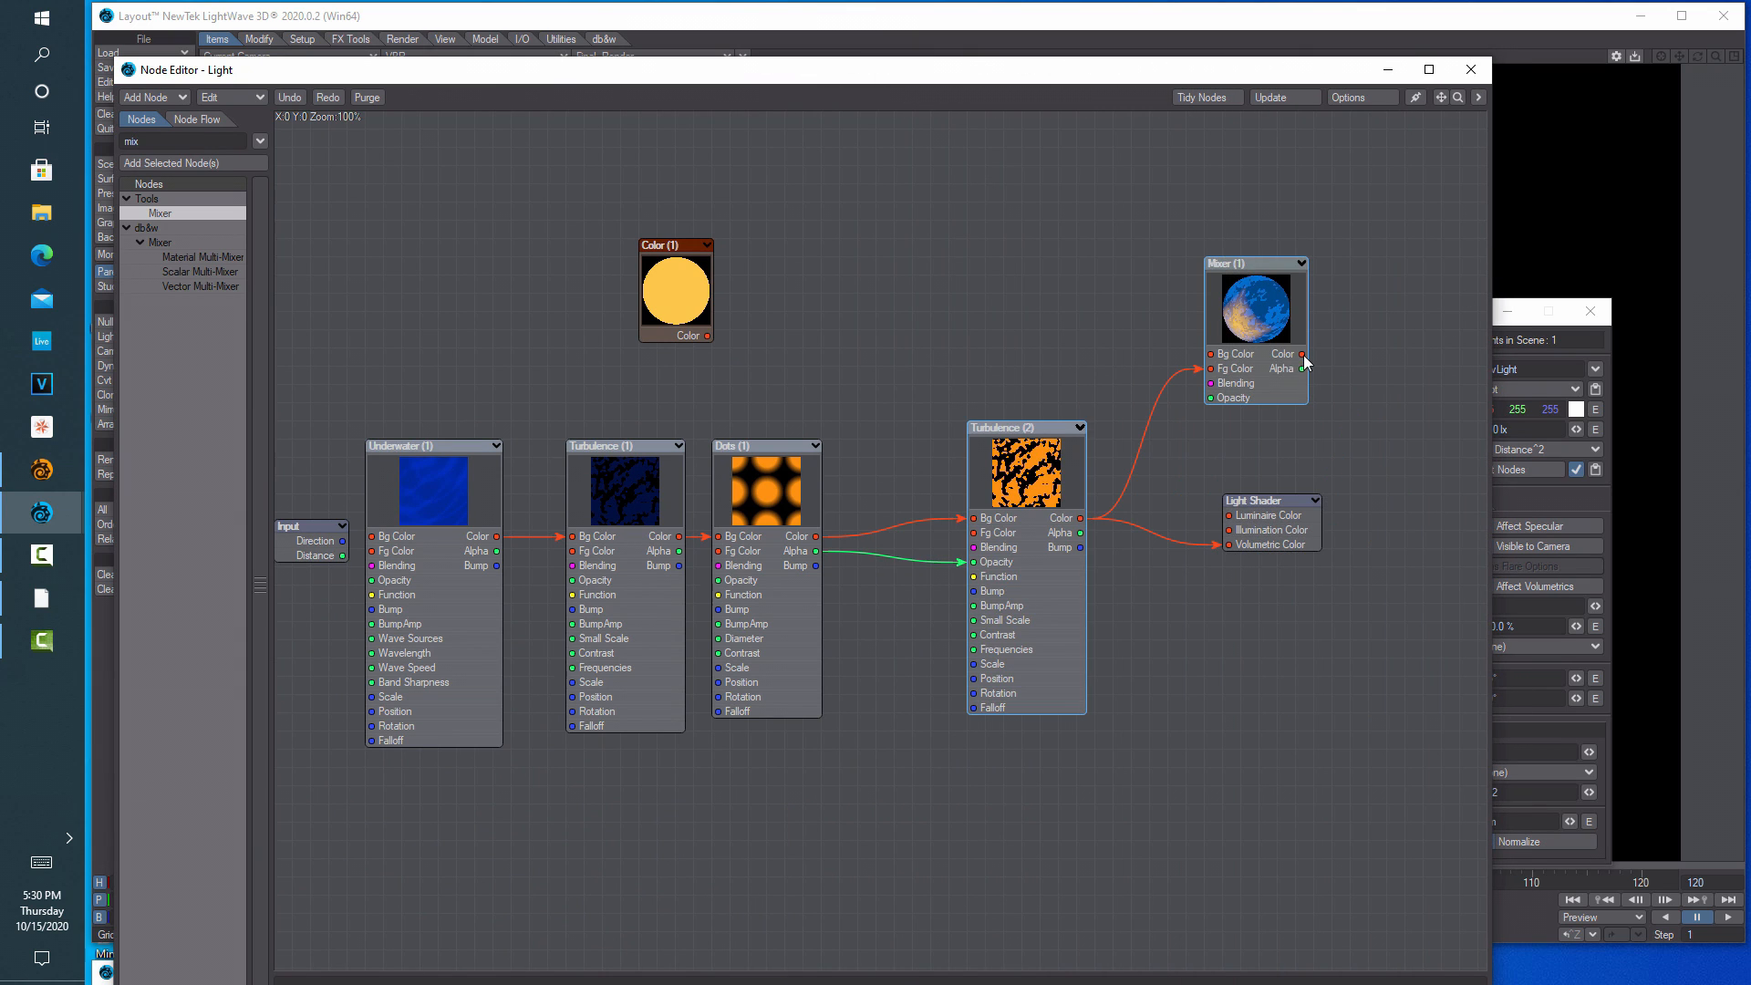
{"action": "left_click_drag", "start_coordinate": [1303, 354], "coordinate": [1229, 515]}
{"action": "left_click_drag", "start_coordinate": [1112, 82], "coordinate": [766, 107]}
{"action": "left_click_drag", "start_coordinate": [921, 365], "coordinate": [847, 368]}
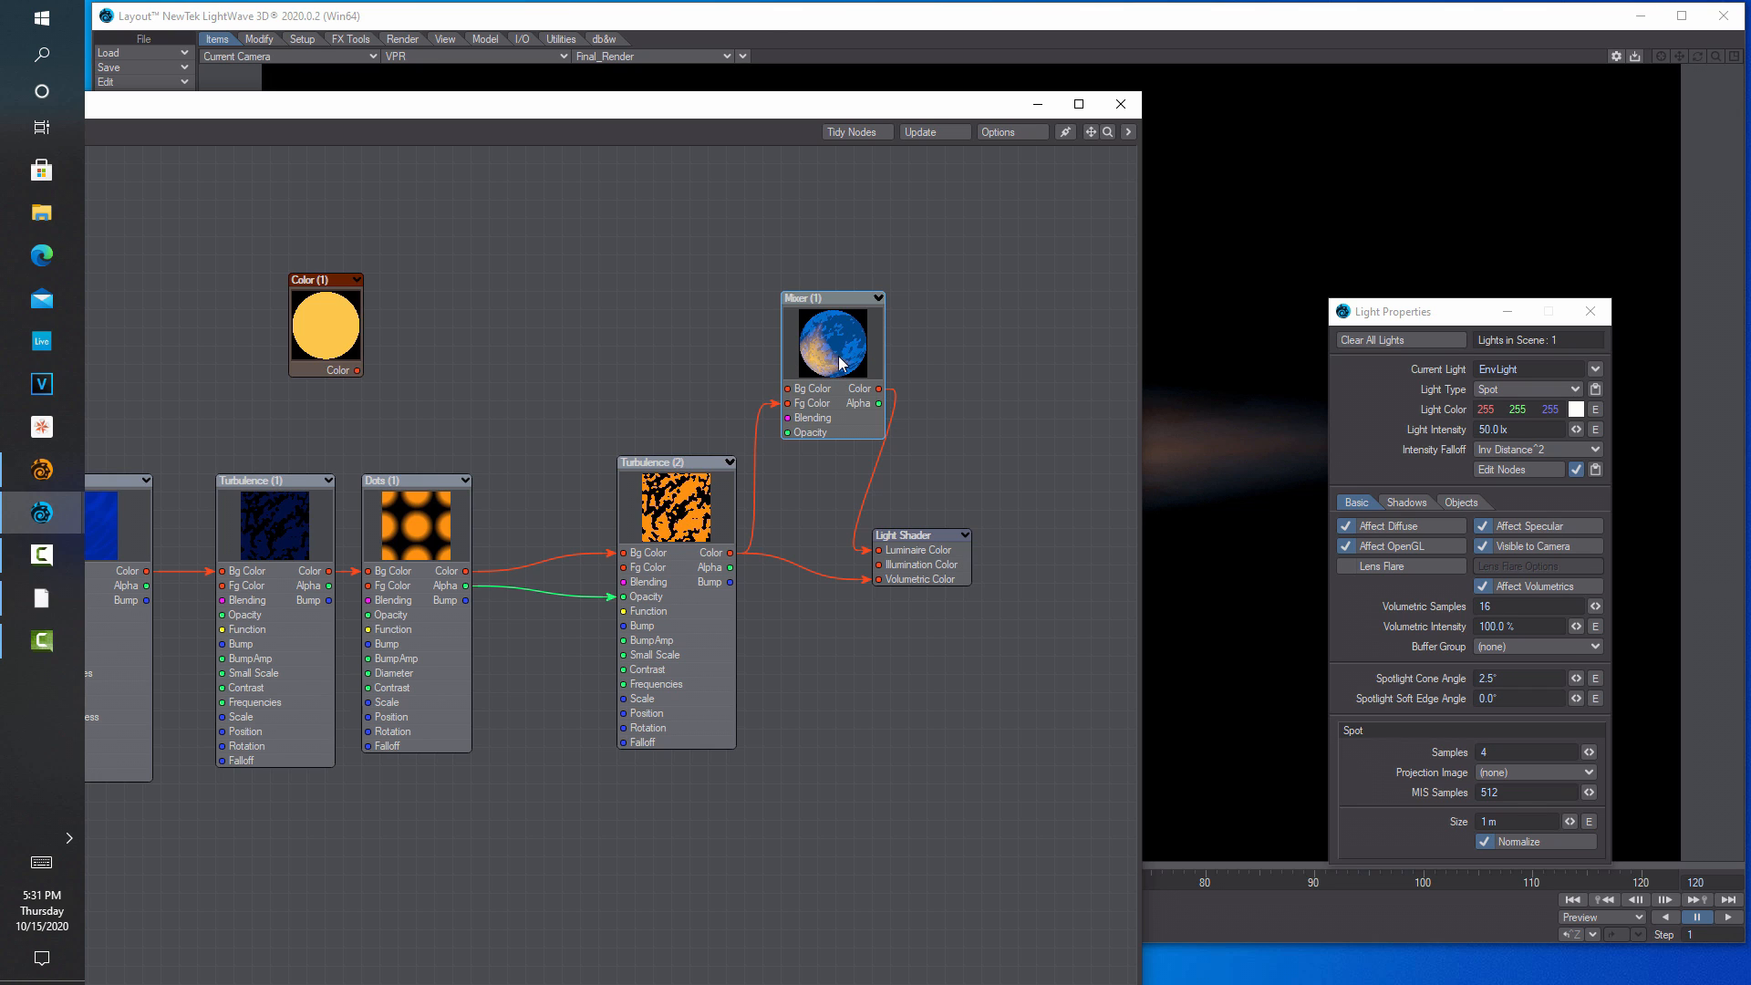
{"action": "left_click_drag", "start_coordinate": [781, 115], "coordinate": [1016, 674]}
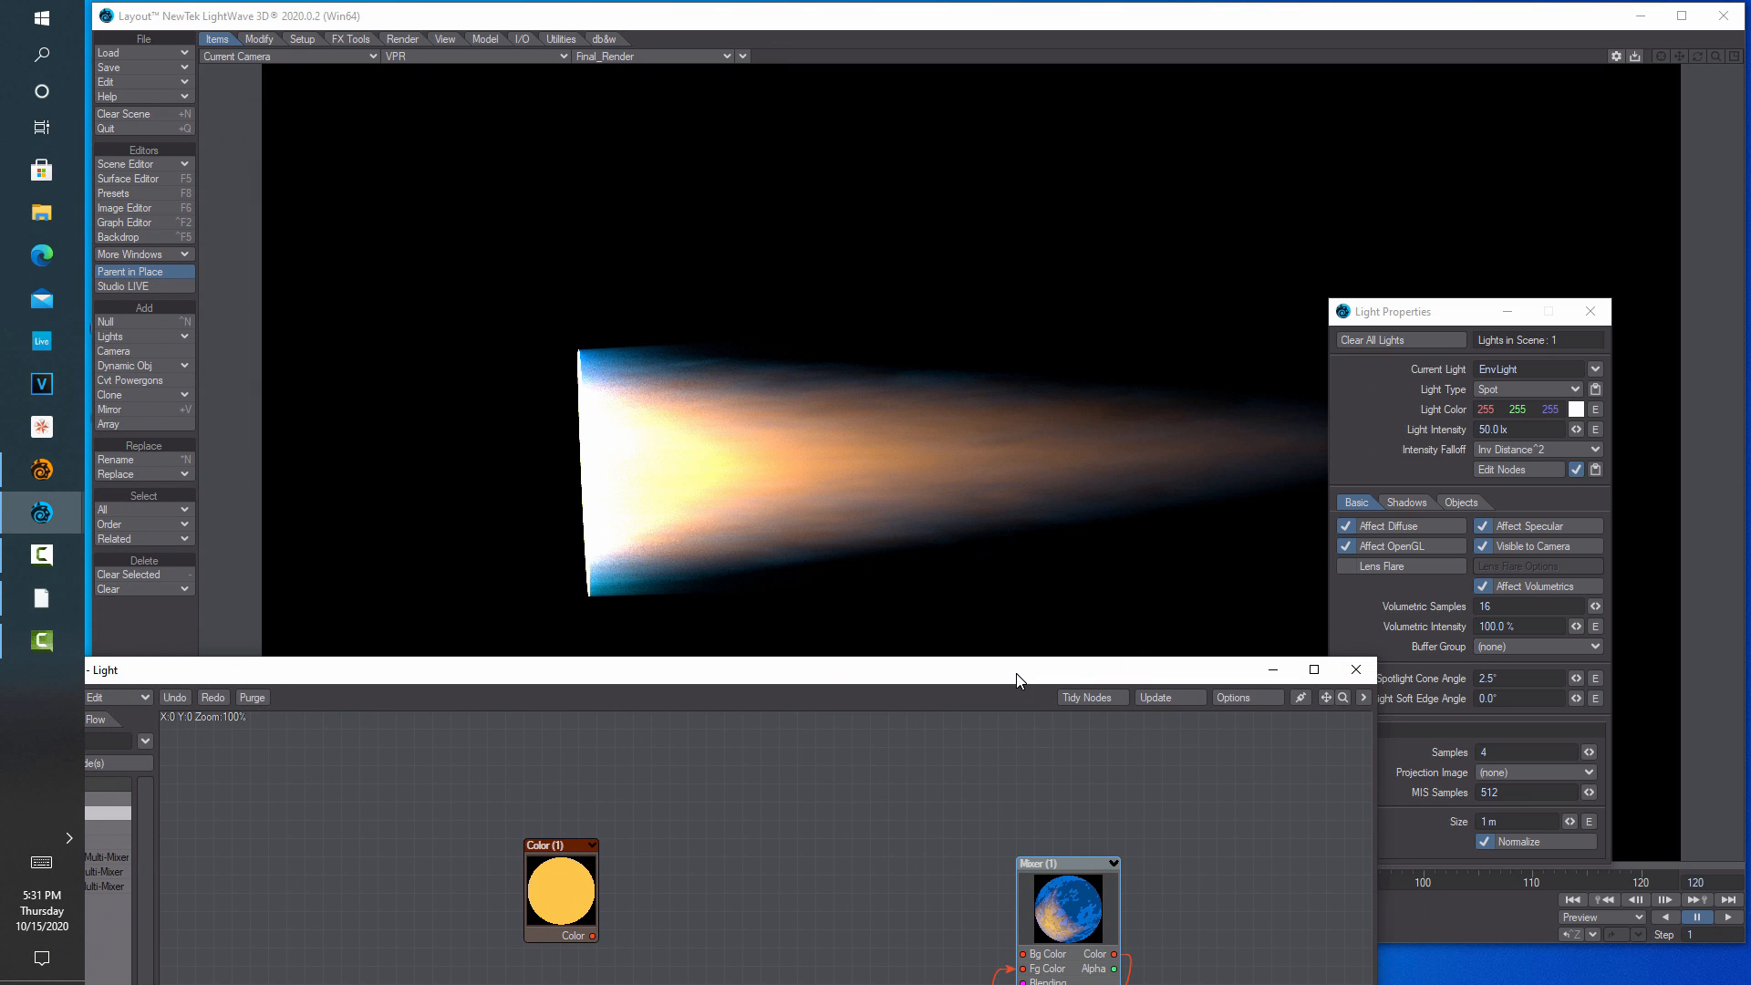
{"action": "left_click_drag", "start_coordinate": [927, 682], "coordinate": [878, 137]}
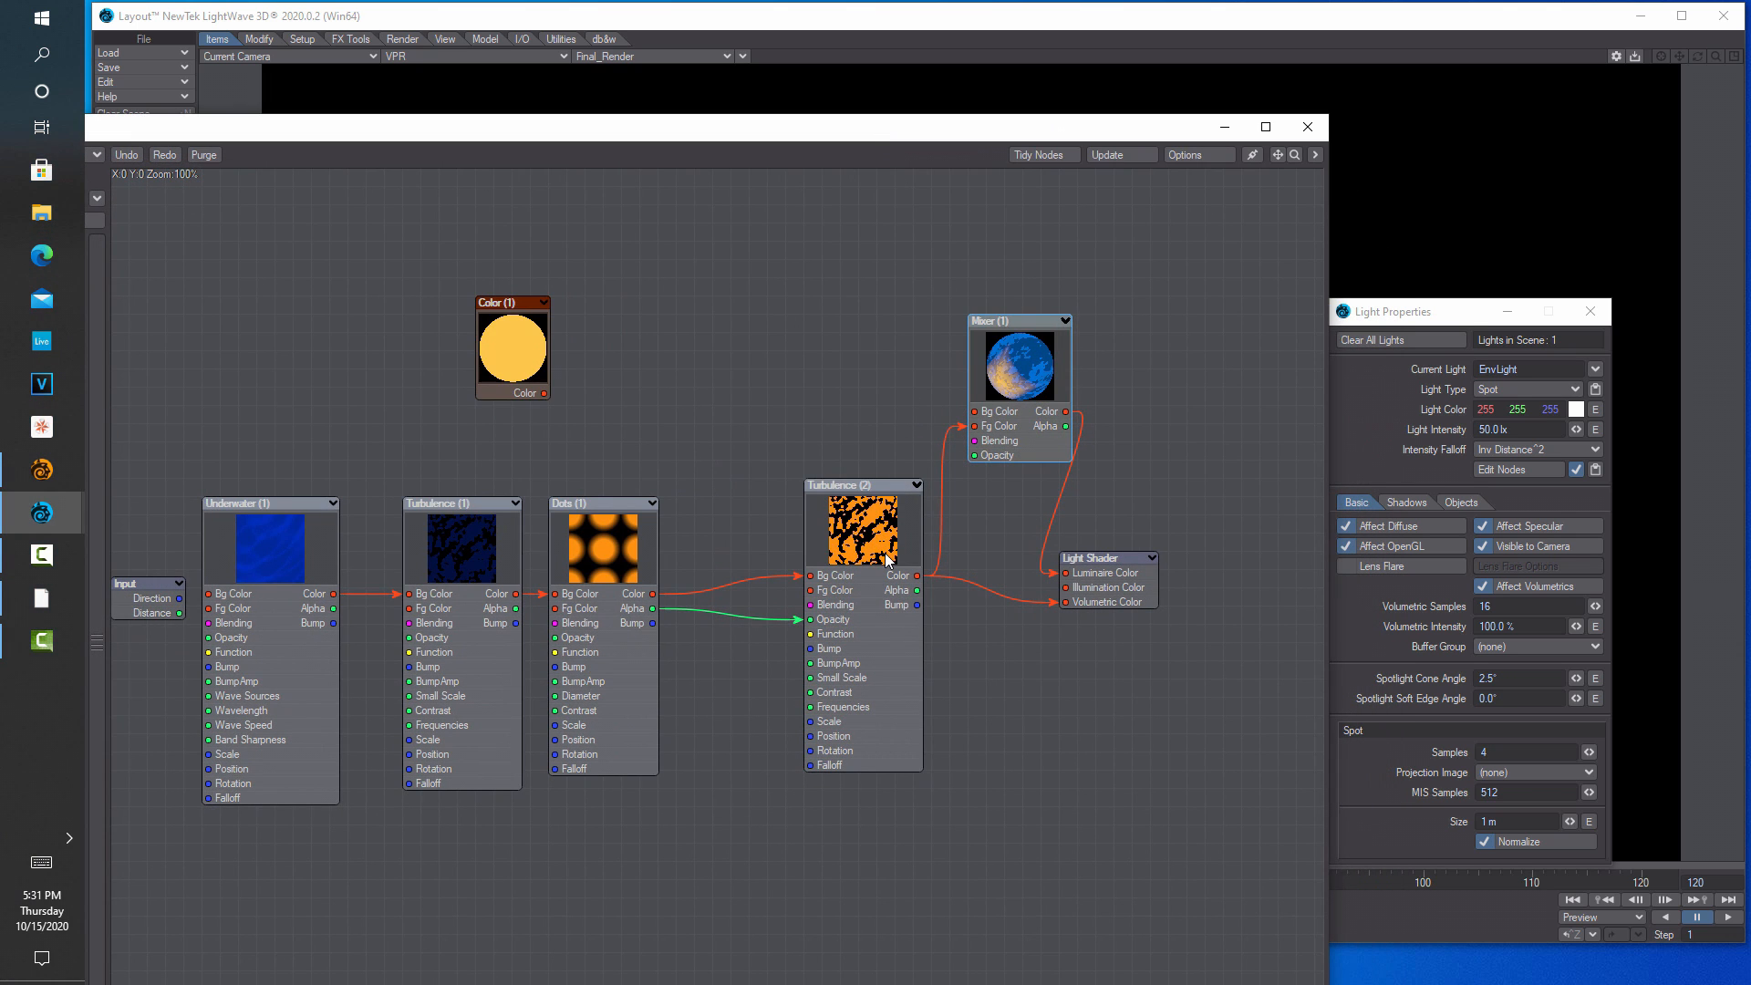
Wire Color (1) into the Fg Color of both Dots (1) and Turbulence (2)
{"action": "left_click_drag", "start_coordinate": [888, 556], "coordinate": [843, 542]}
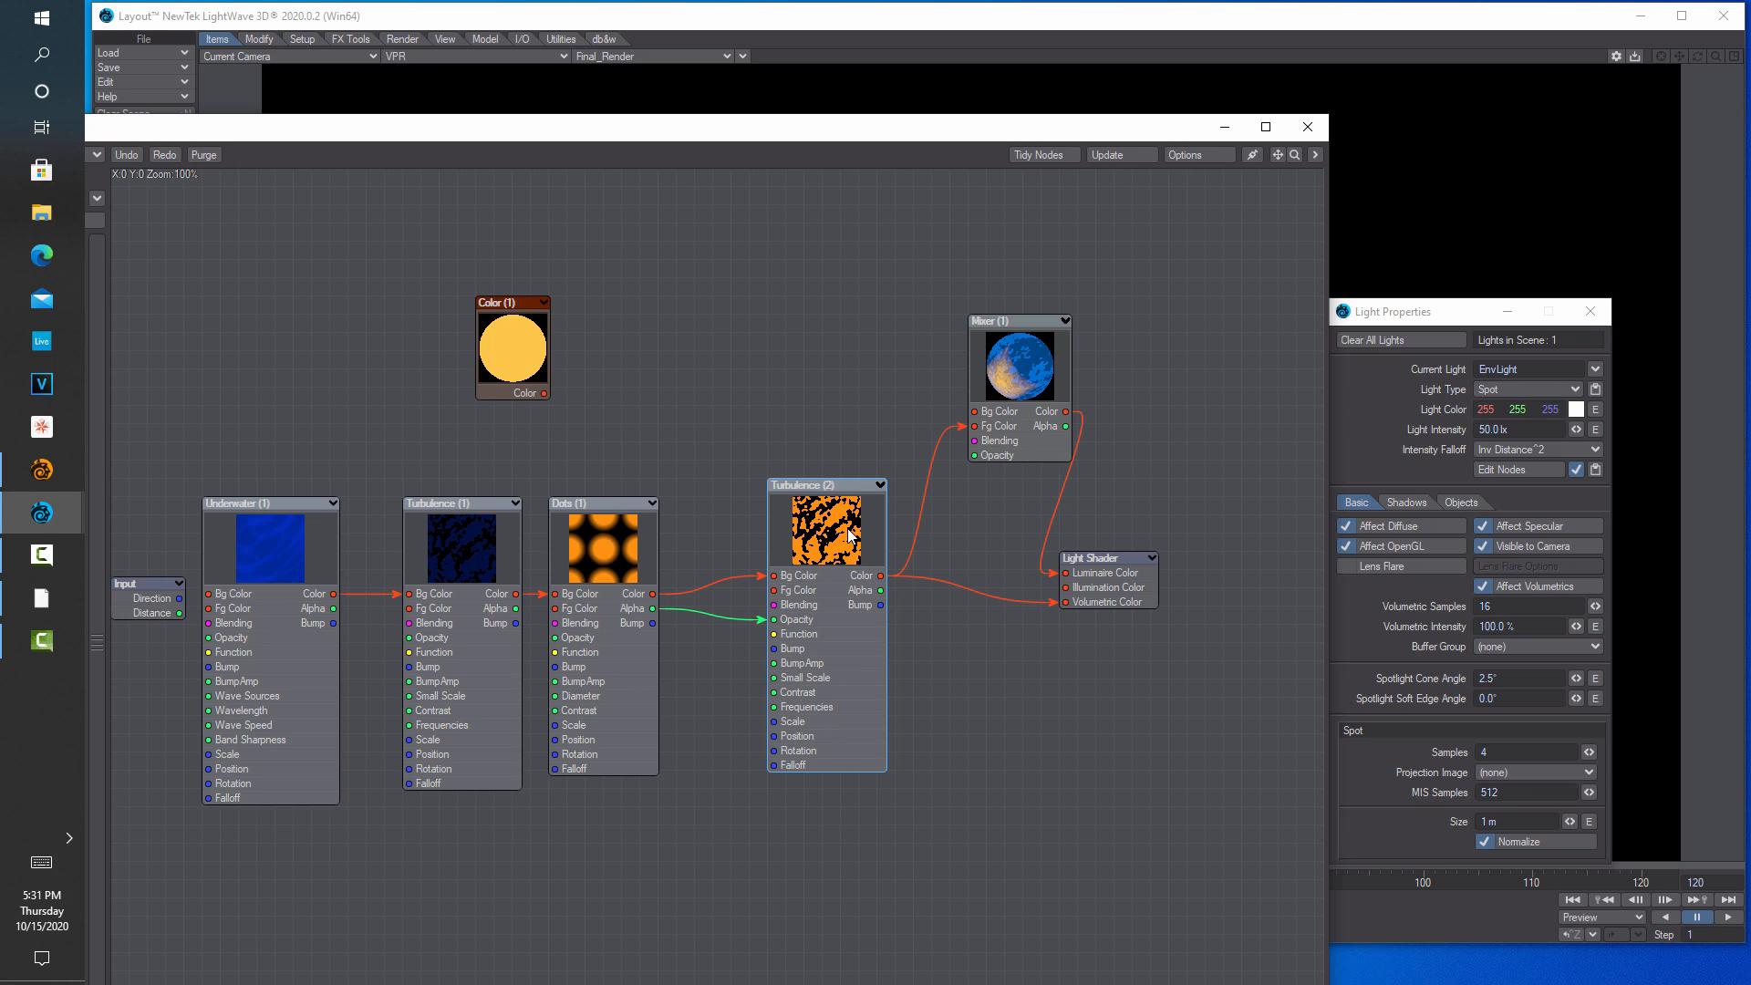
{"action": "left_click_drag", "start_coordinate": [606, 589], "coordinate": [640, 554]}
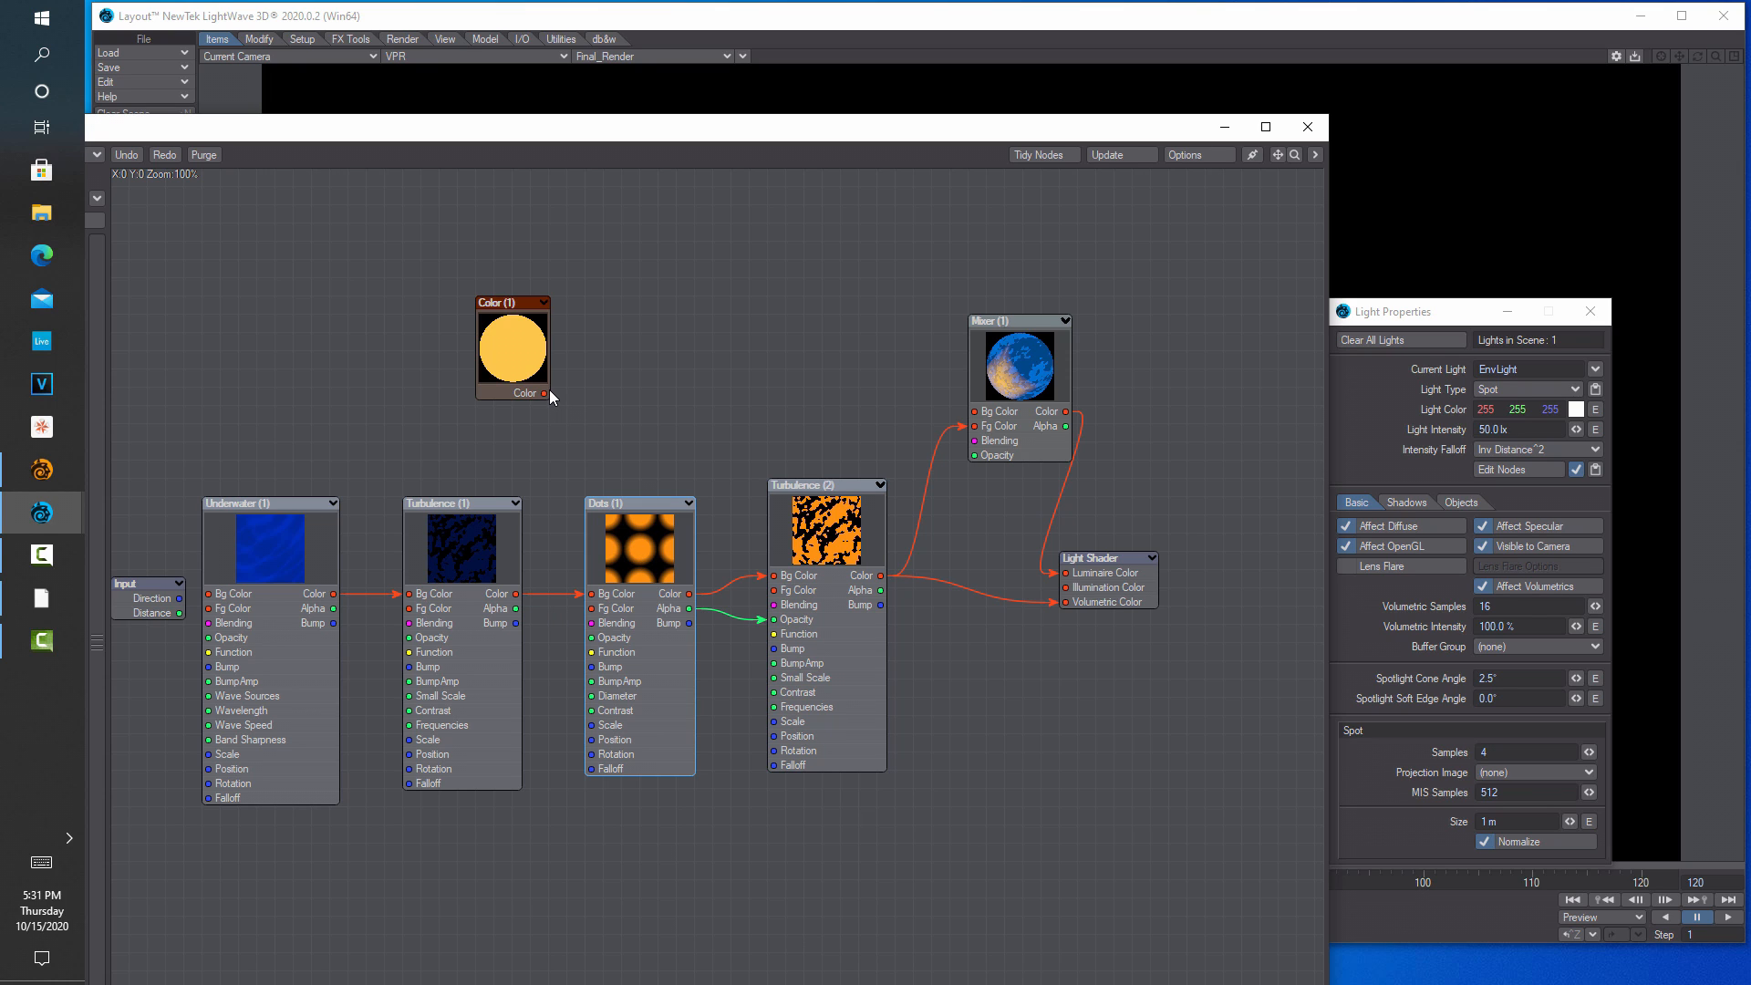
{"action": "left_click_drag", "start_coordinate": [545, 394], "coordinate": [596, 610]}
{"action": "left_click_drag", "start_coordinate": [546, 393], "coordinate": [778, 591]}
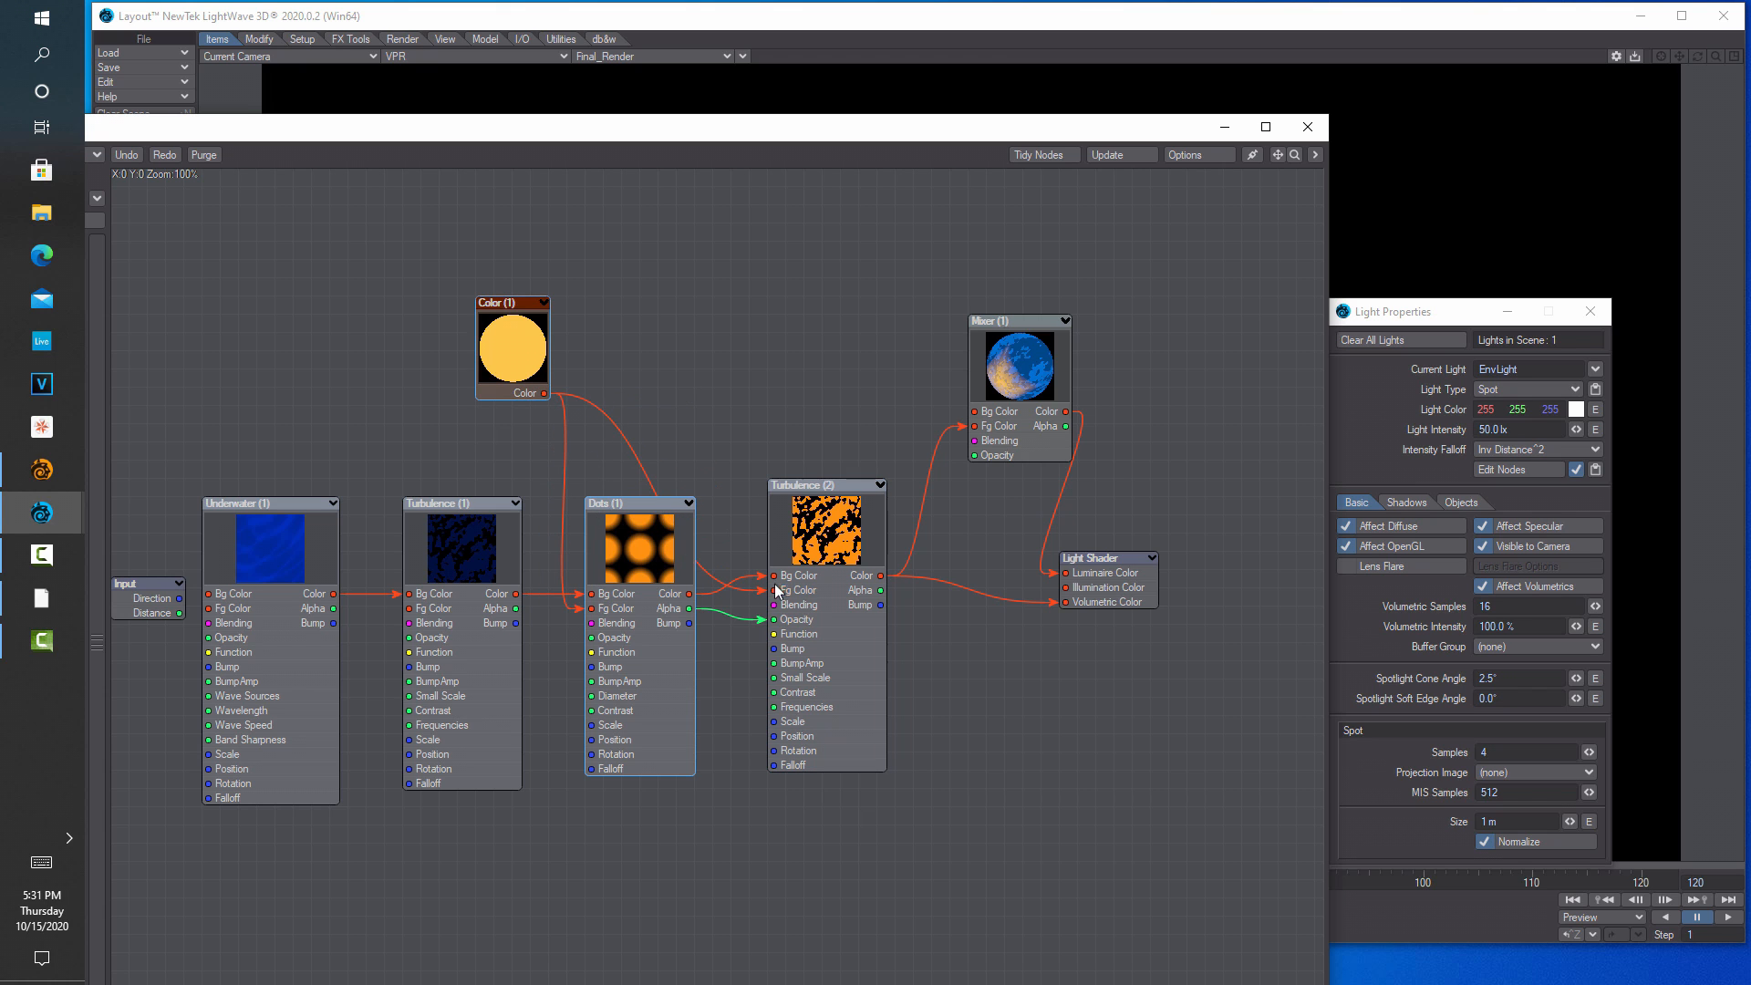
{"action": "left_click", "coordinate": [1307, 127]}
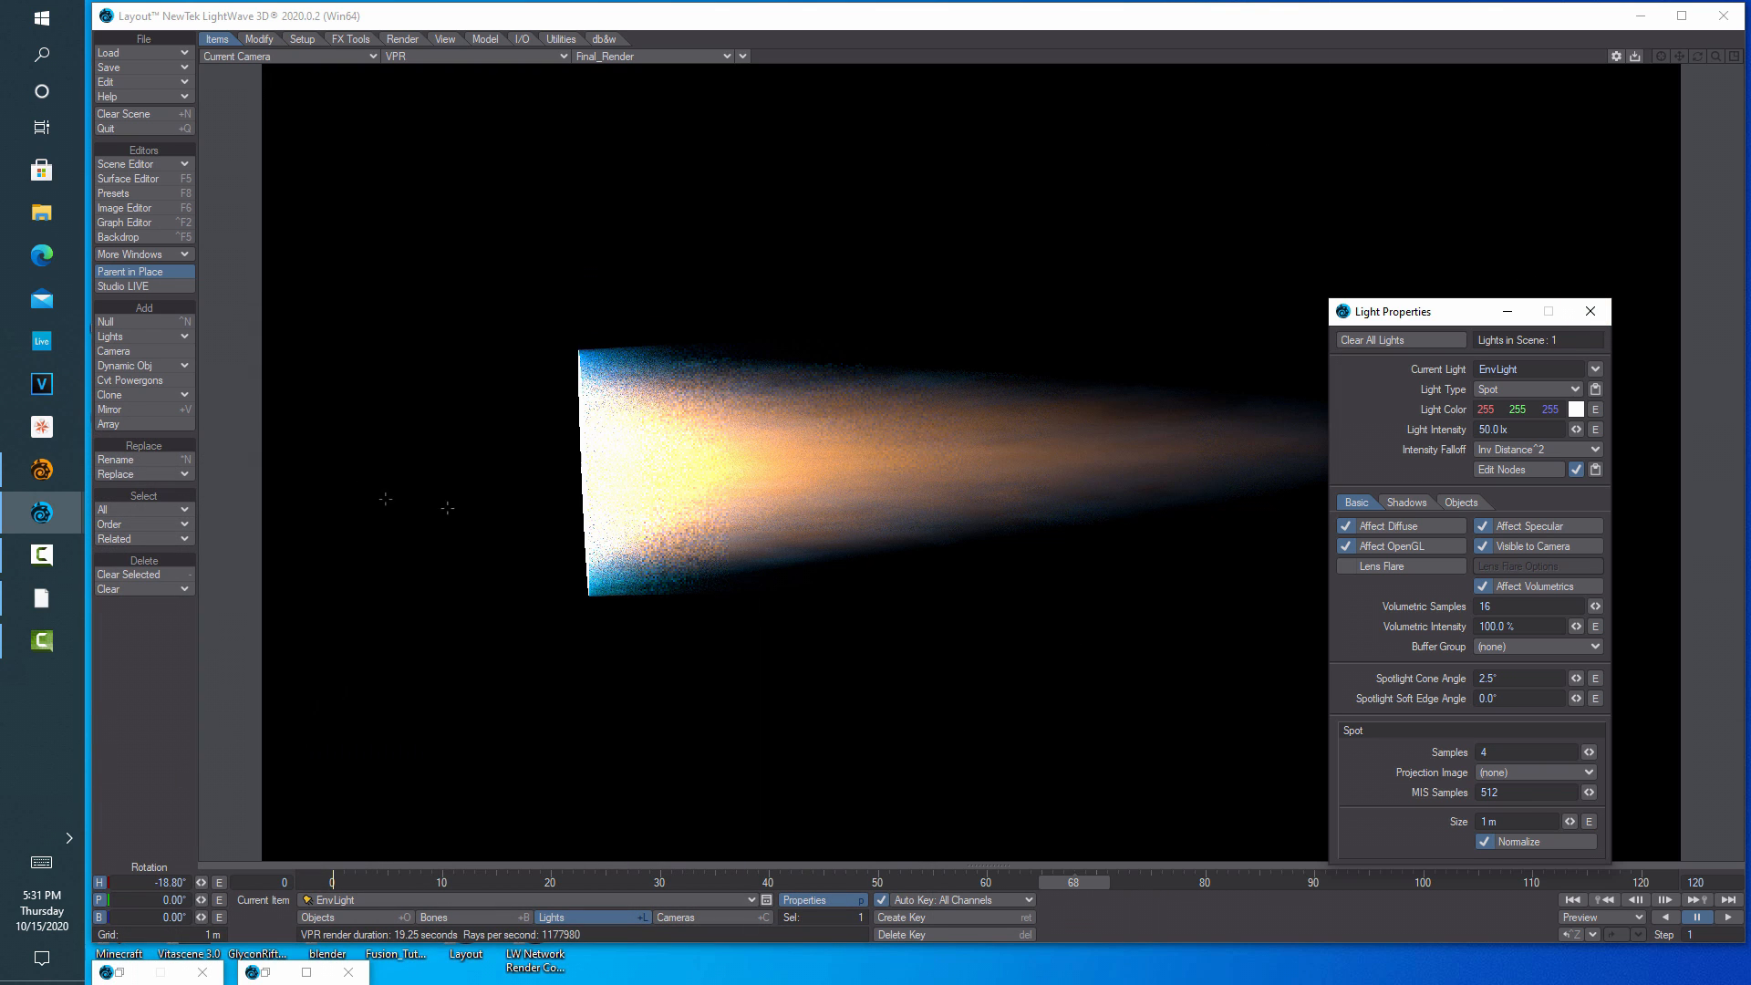
Show the Dots (1) settings (57% contrast, 2 × 2 × 10 m scale) beside the VPR render
{"action": "left_click", "coordinate": [1503, 470]}
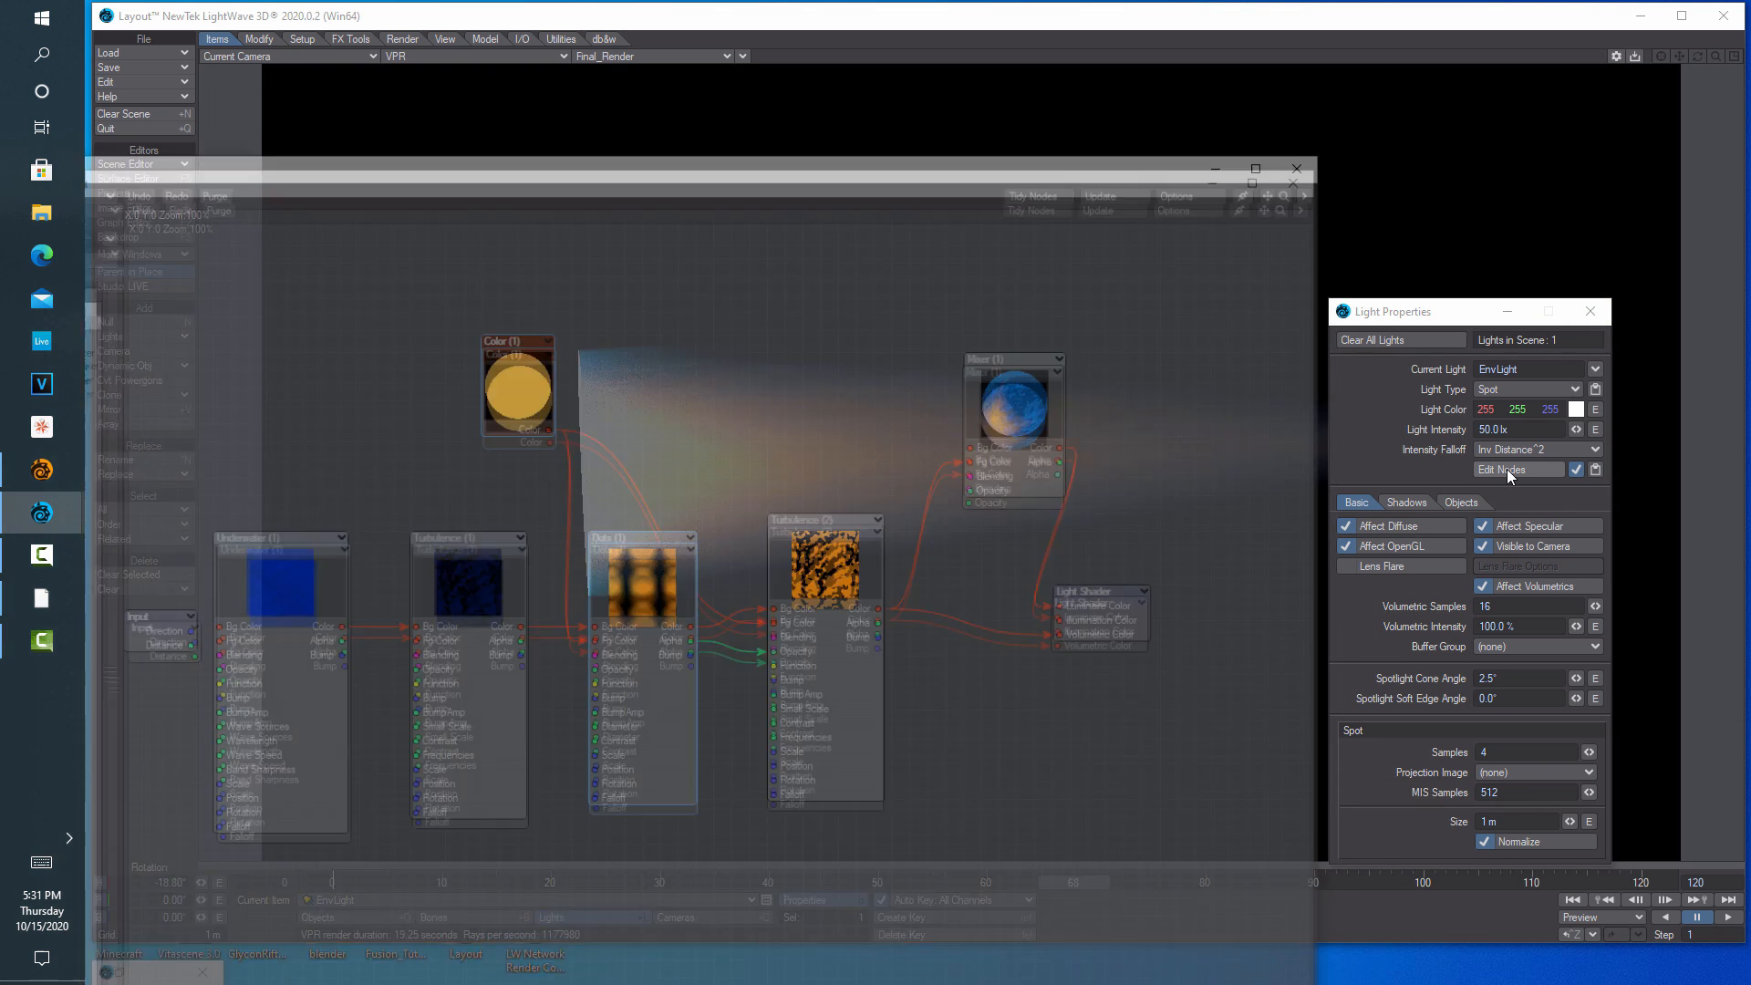
{"action": "double_click", "coordinate": [670, 545]}
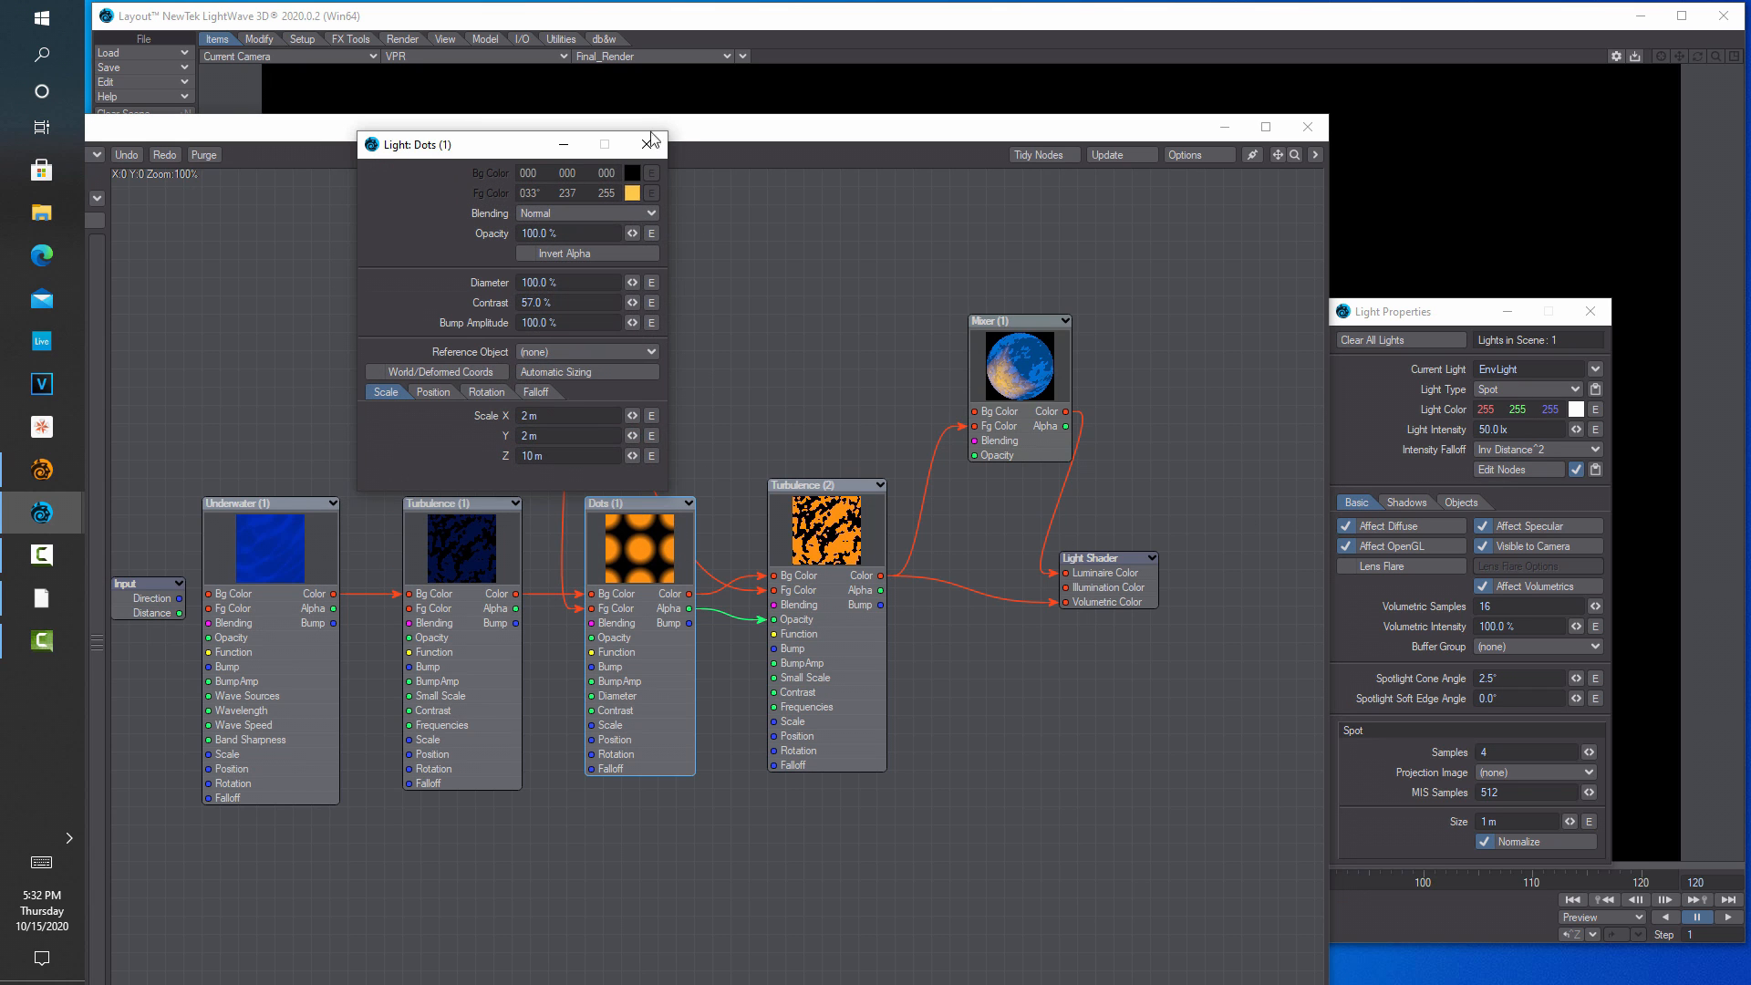
{"action": "left_click", "coordinate": [650, 143]}
{"action": "left_click_drag", "start_coordinate": [663, 137], "coordinate": [703, 96]}
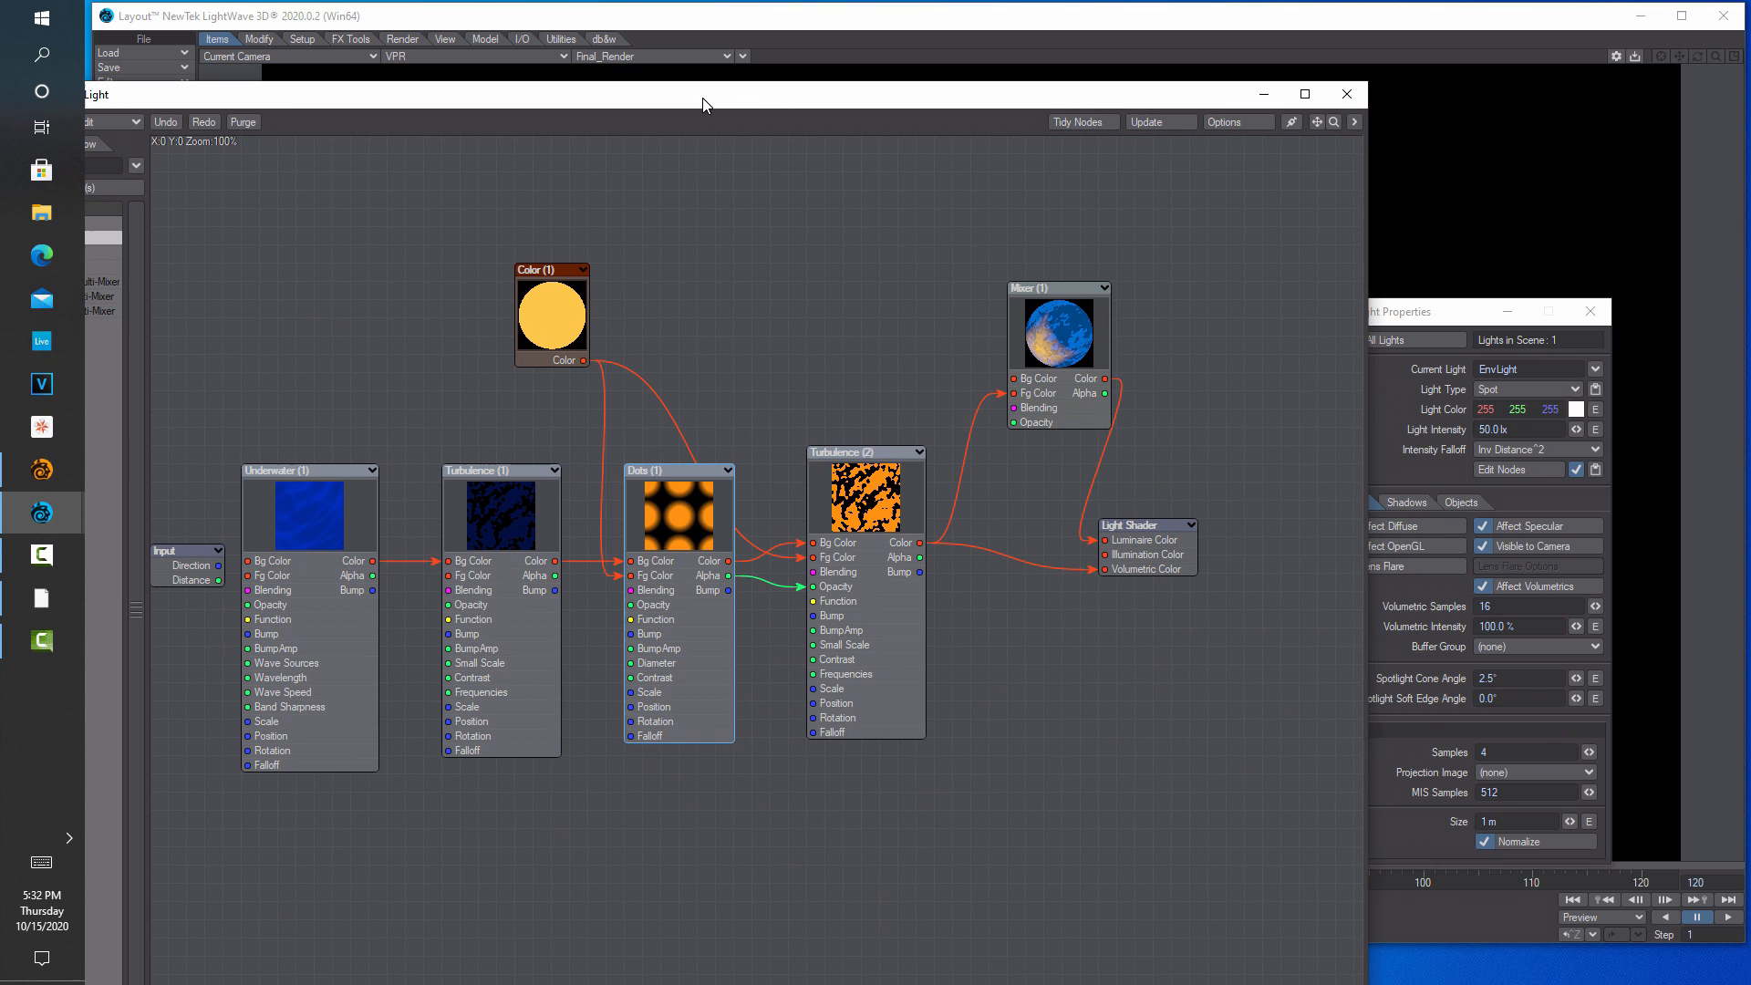
{"action": "double_click", "coordinate": [691, 523]}
{"action": "left_click", "coordinate": [691, 182]}
{"action": "left_click_drag", "start_coordinate": [675, 102], "coordinate": [674, 259]}
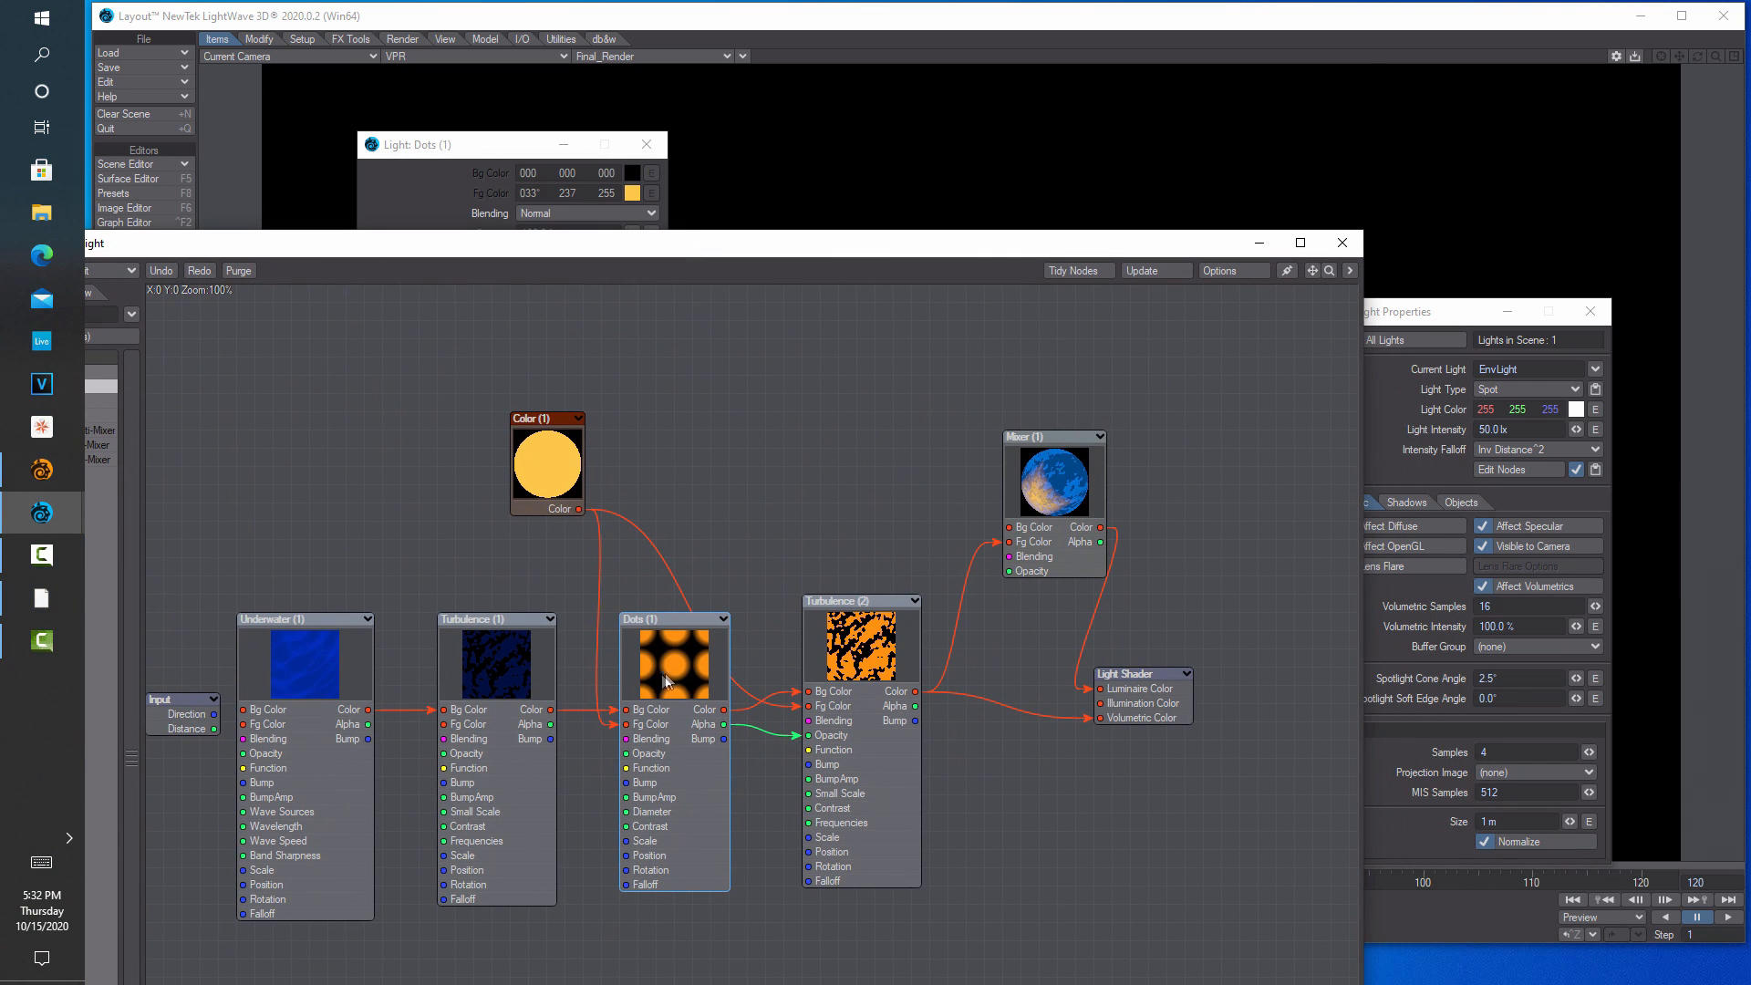
{"action": "left_click_drag", "start_coordinate": [786, 243], "coordinate": [845, 729]}
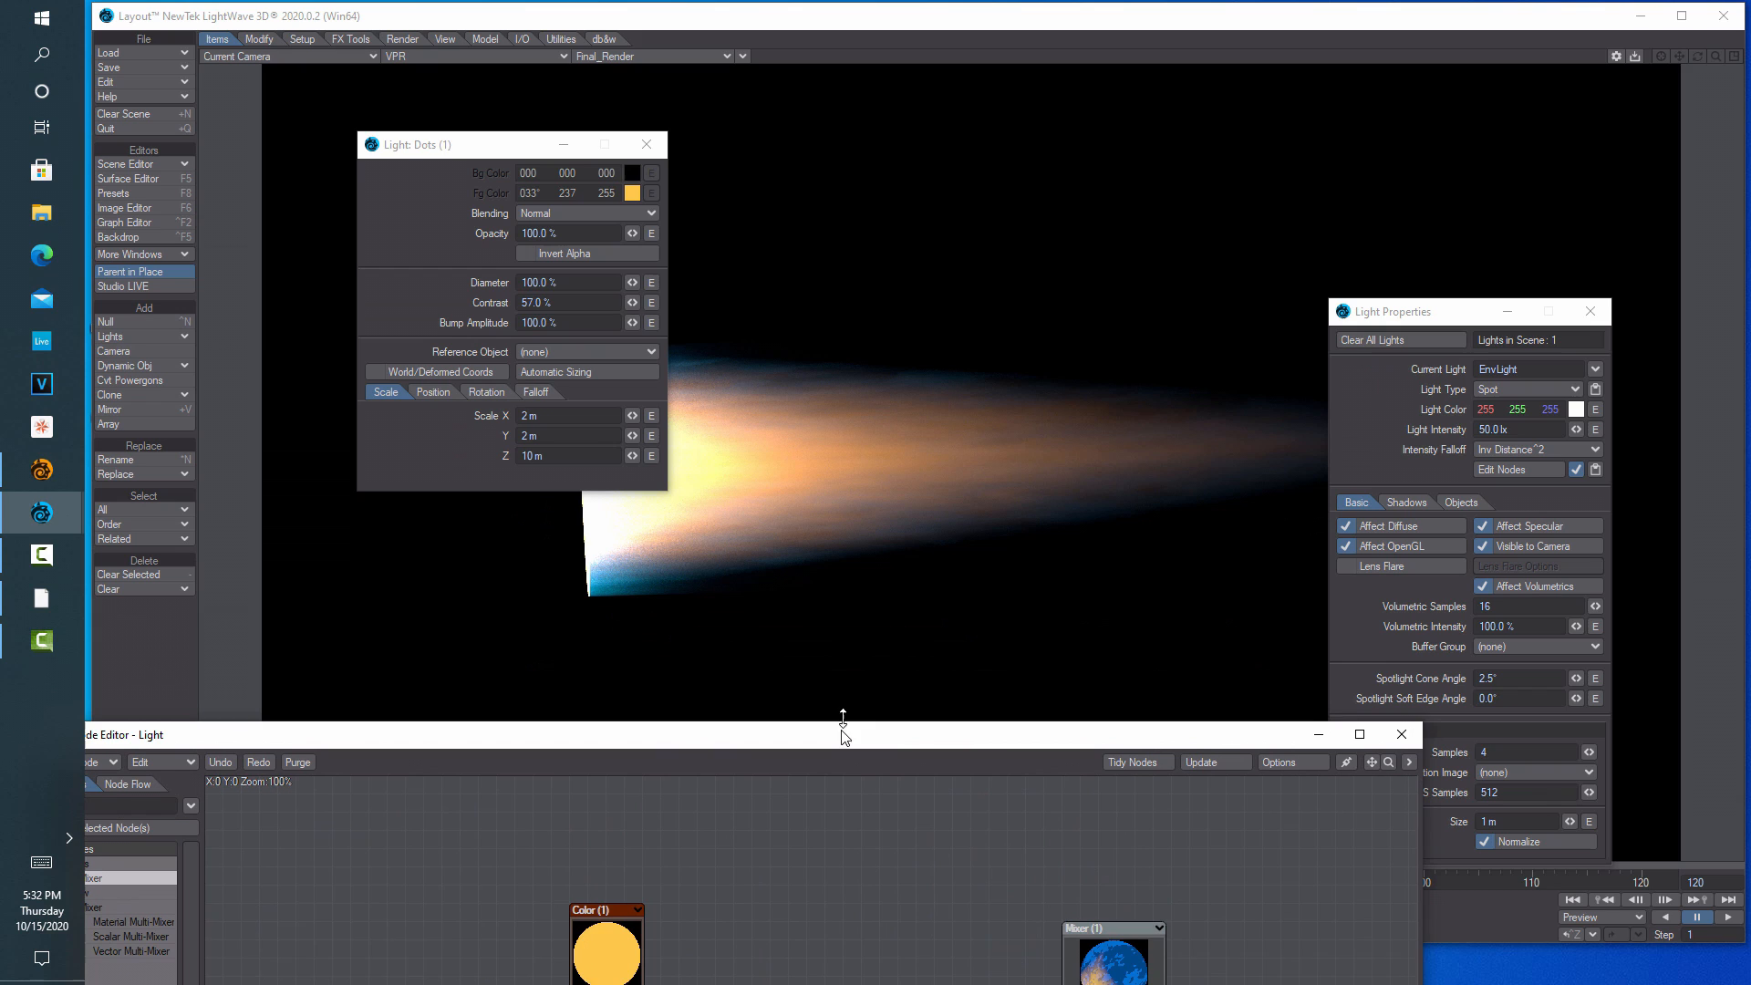
Try Dots (1) Scale Z values of 2 m and 1 m, closing the light properties and moving the panel aside
{"action": "left_click", "coordinate": [549, 457]}
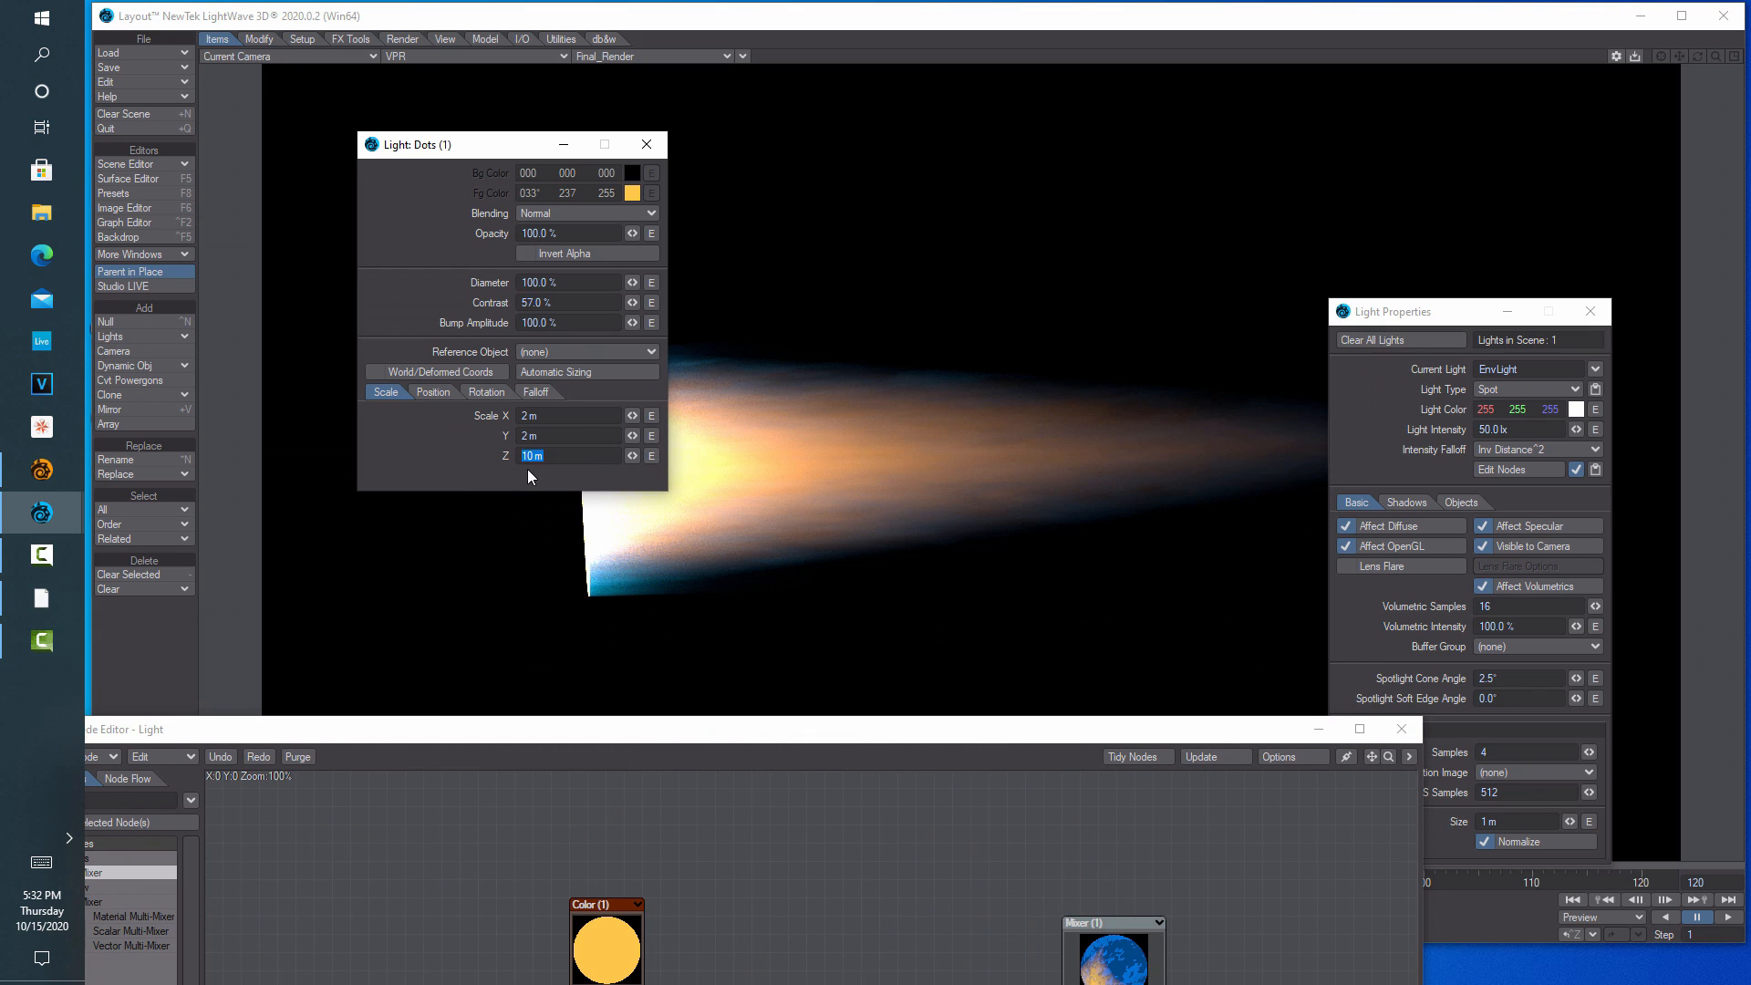
{"action": "key", "text": "Return"}
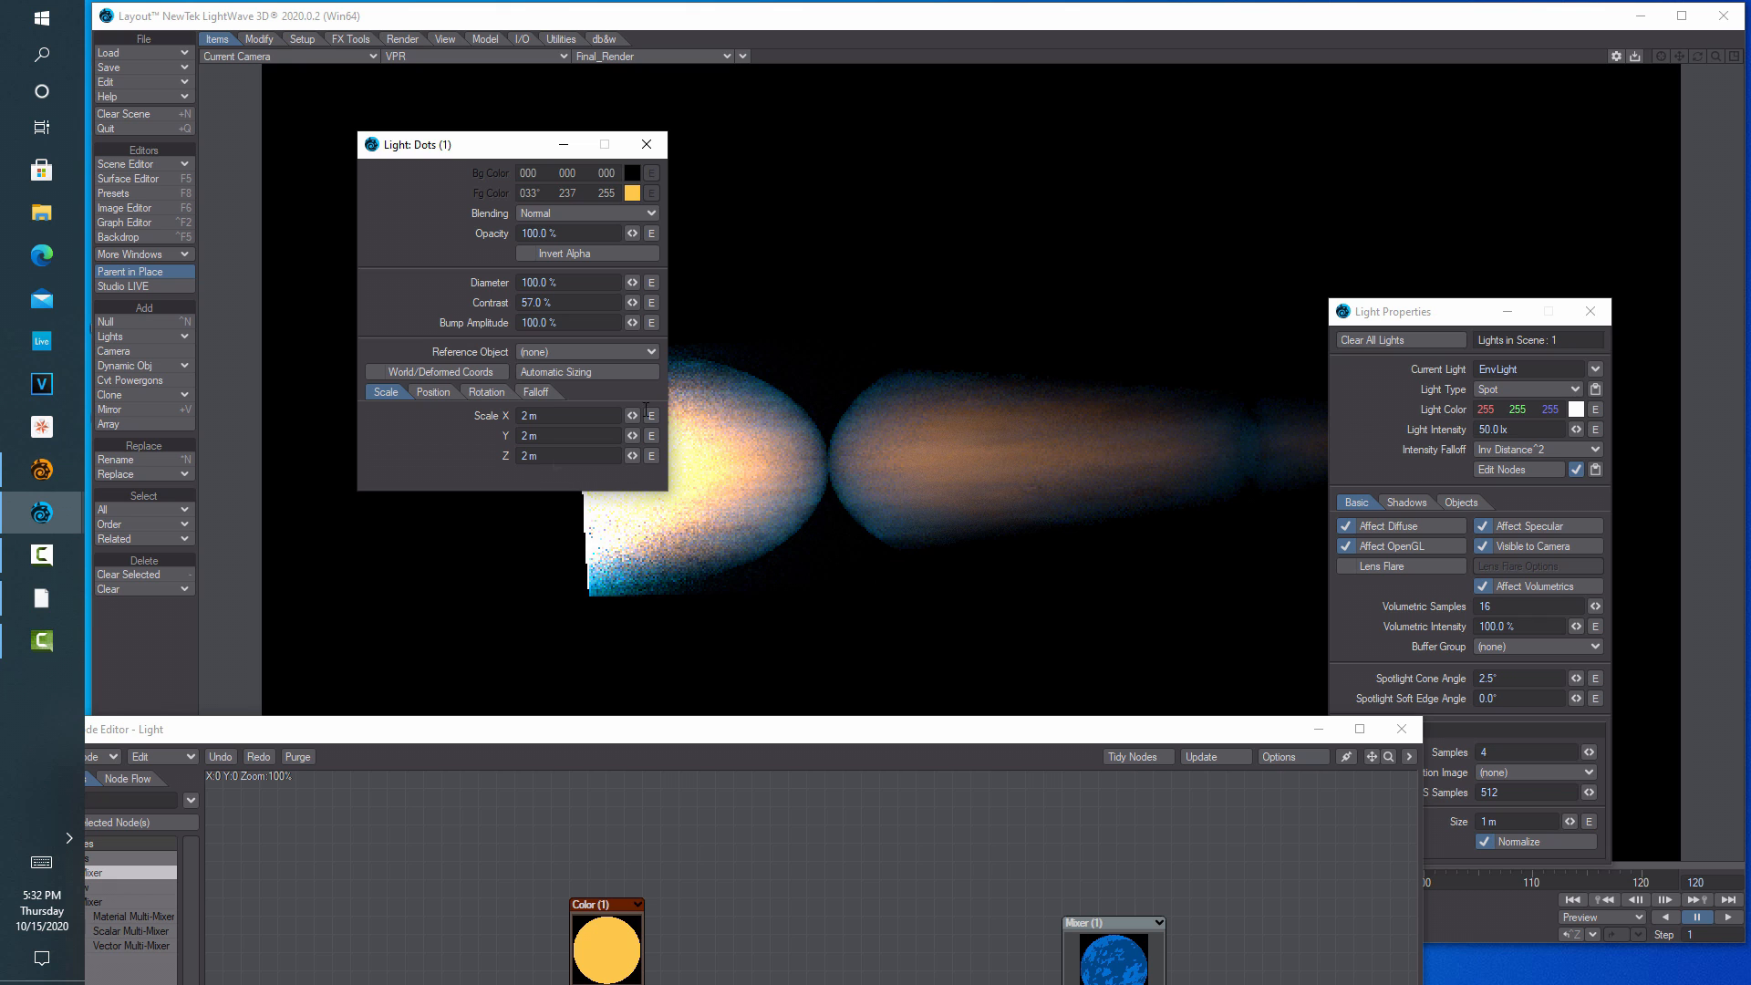
{"action": "left_click", "coordinate": [1591, 311]}
{"action": "left_click", "coordinate": [529, 456]}
{"action": "type", "text": "1"}
{"action": "key", "text": "Return"}
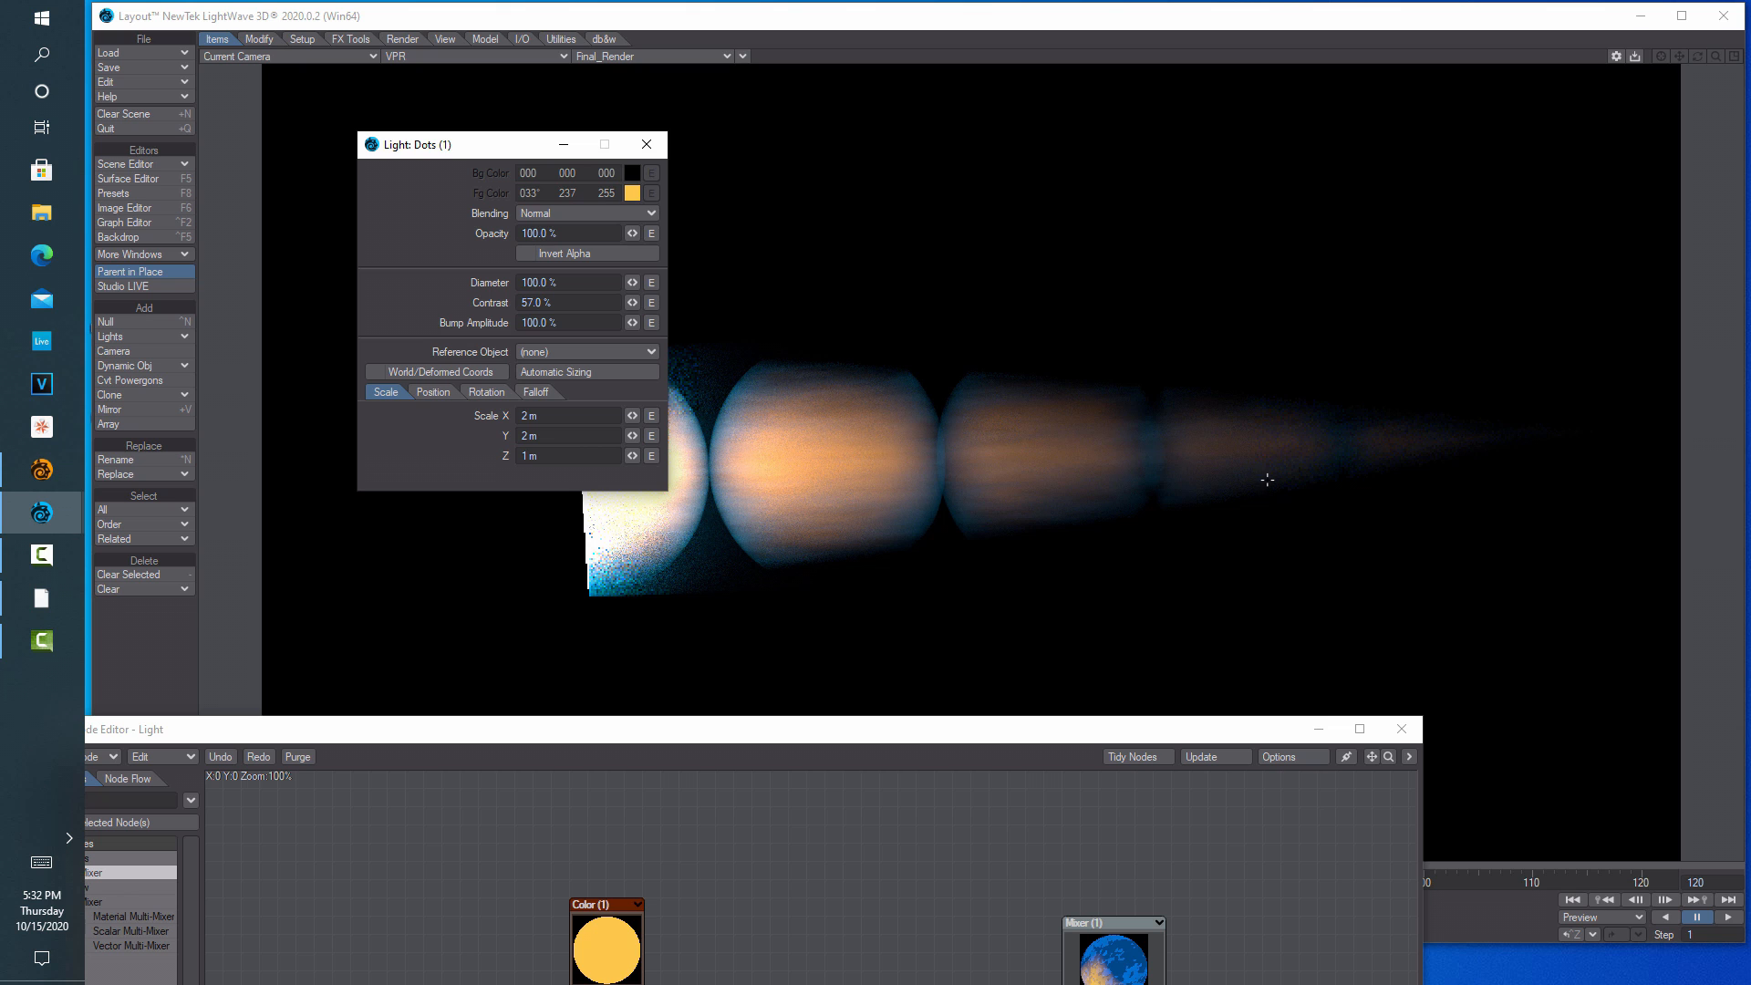
{"action": "left_click_drag", "start_coordinate": [502, 157], "coordinate": [362, 178]}
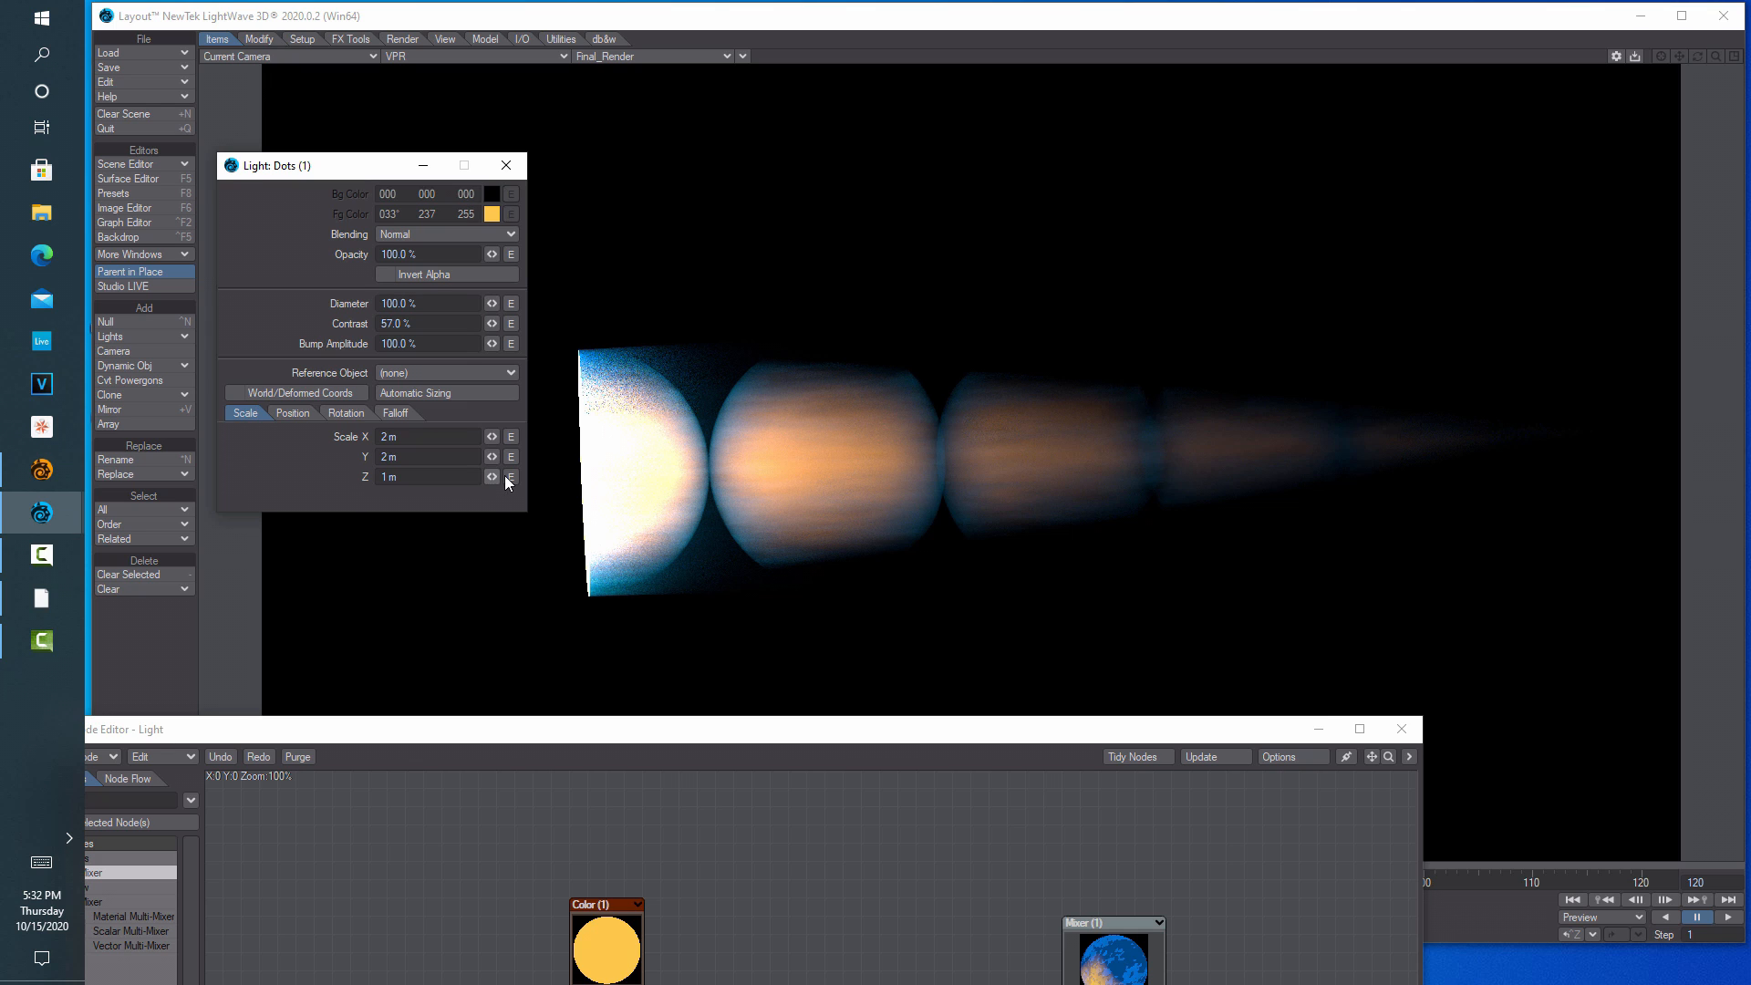
Test Dots (1) Scale Z at 2 m, then at 5 m
{"action": "left_click", "coordinate": [390, 476]}
{"action": "type", "text": "2"}
{"action": "key", "text": "Return"}
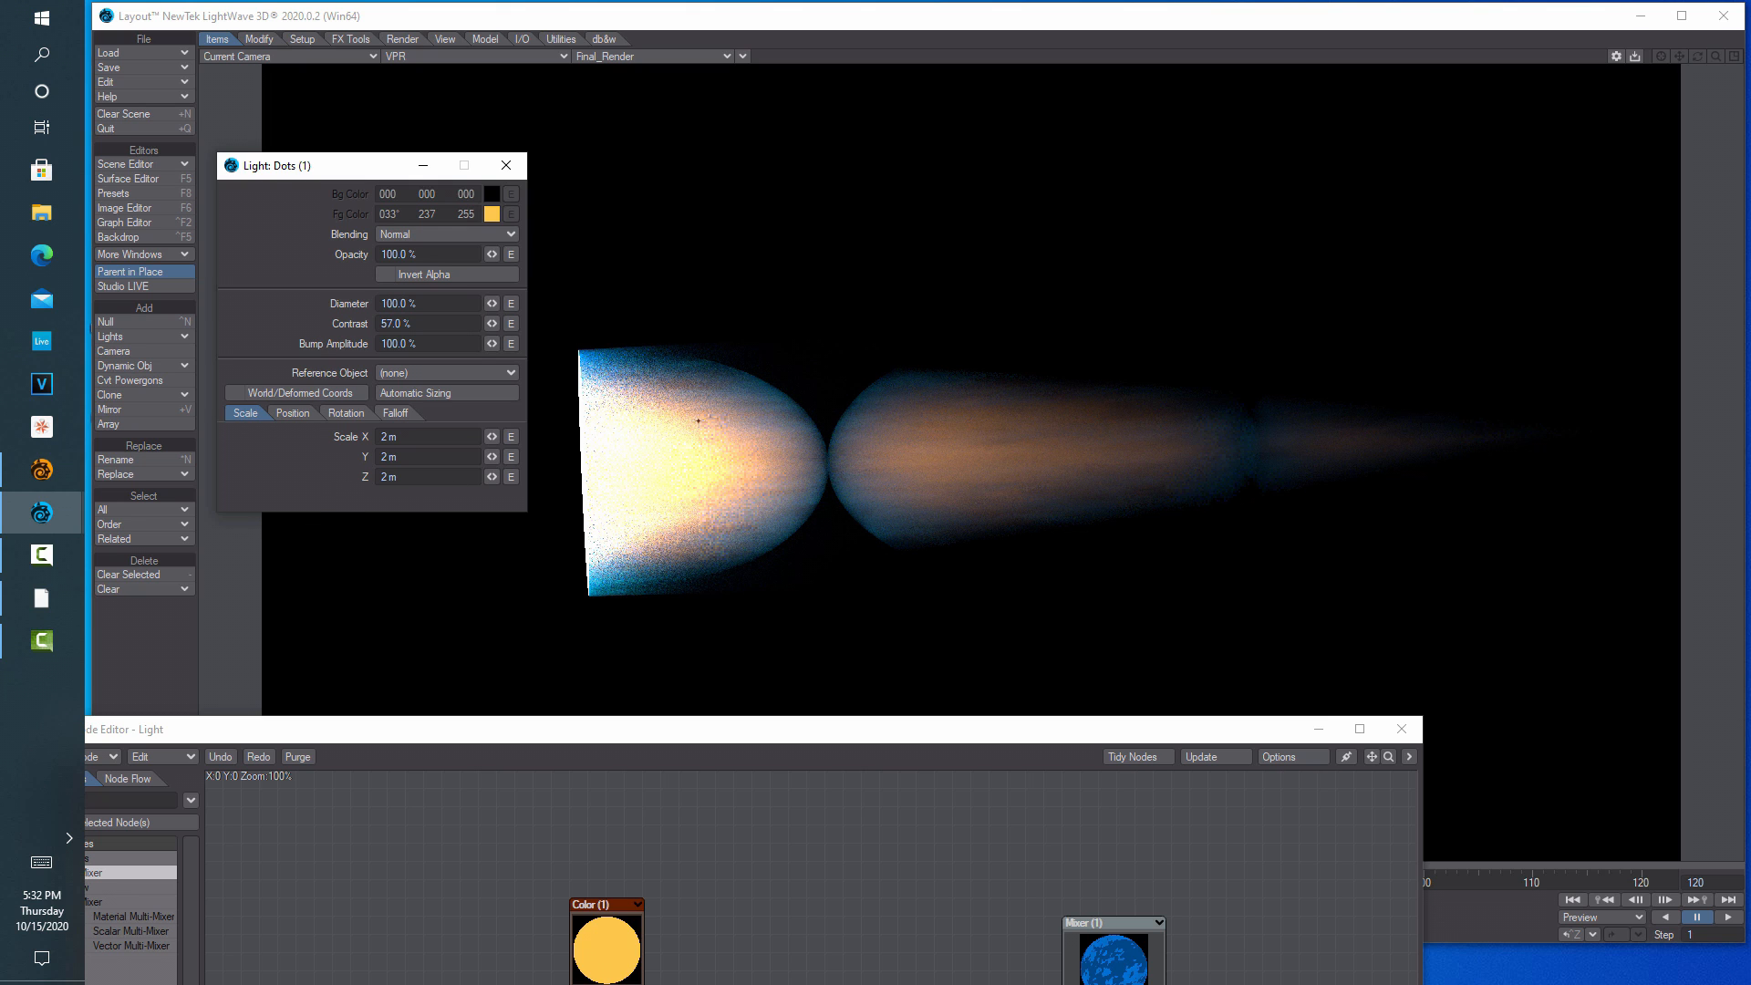
{"action": "left_click", "coordinate": [440, 477]}
{"action": "type", "text": "5"}
{"action": "key", "text": "Return"}
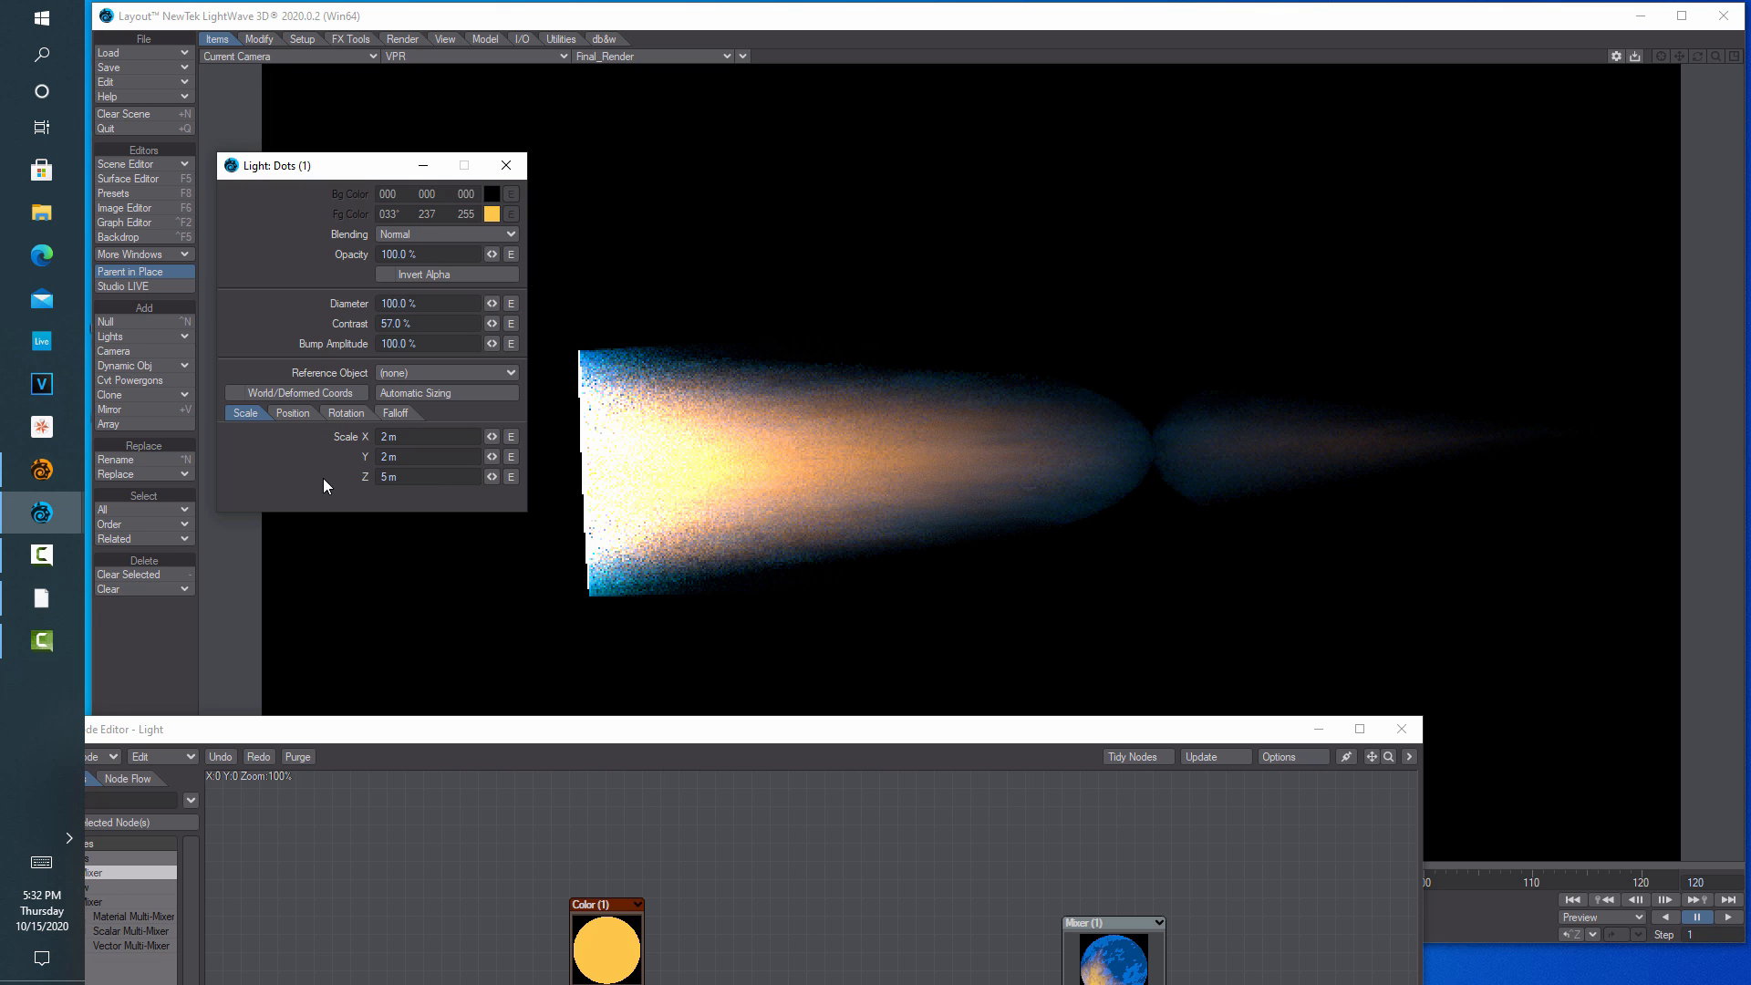
Settle on an 8 m Scale Z, close the Dots (1) settings and raise the Node Editor
{"action": "left_click", "coordinate": [411, 476]}
{"action": "type", "text": "8"}
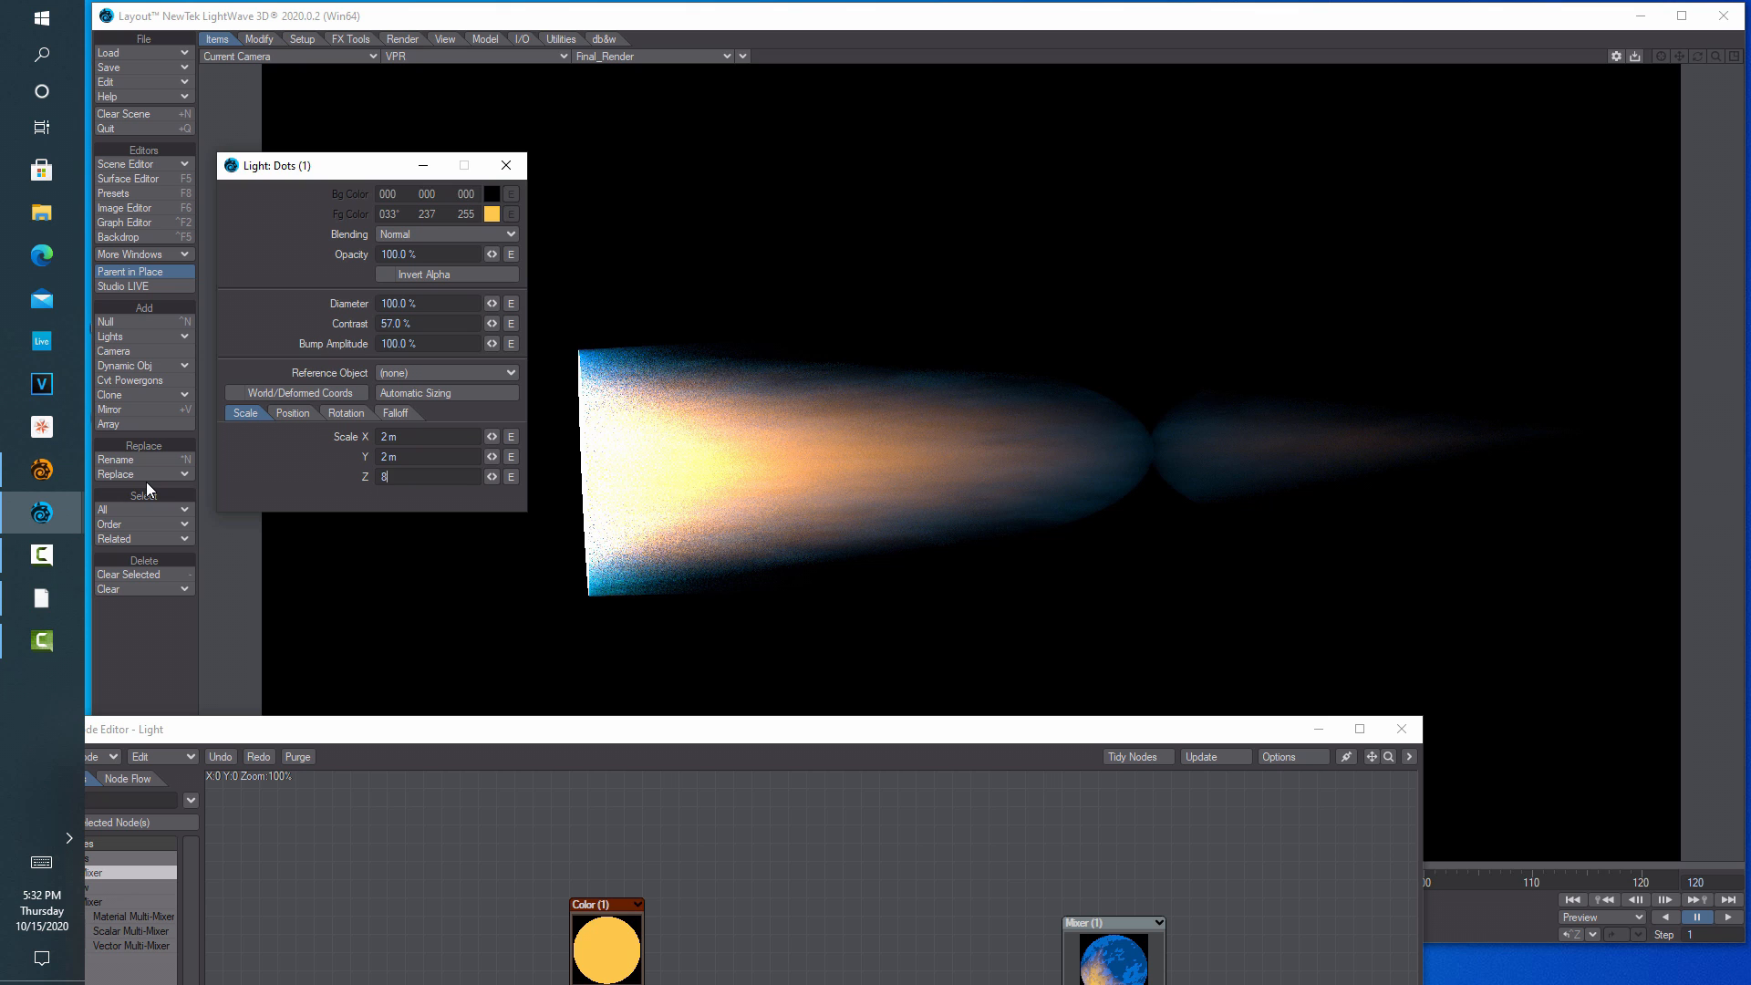
{"action": "key", "text": "Return"}
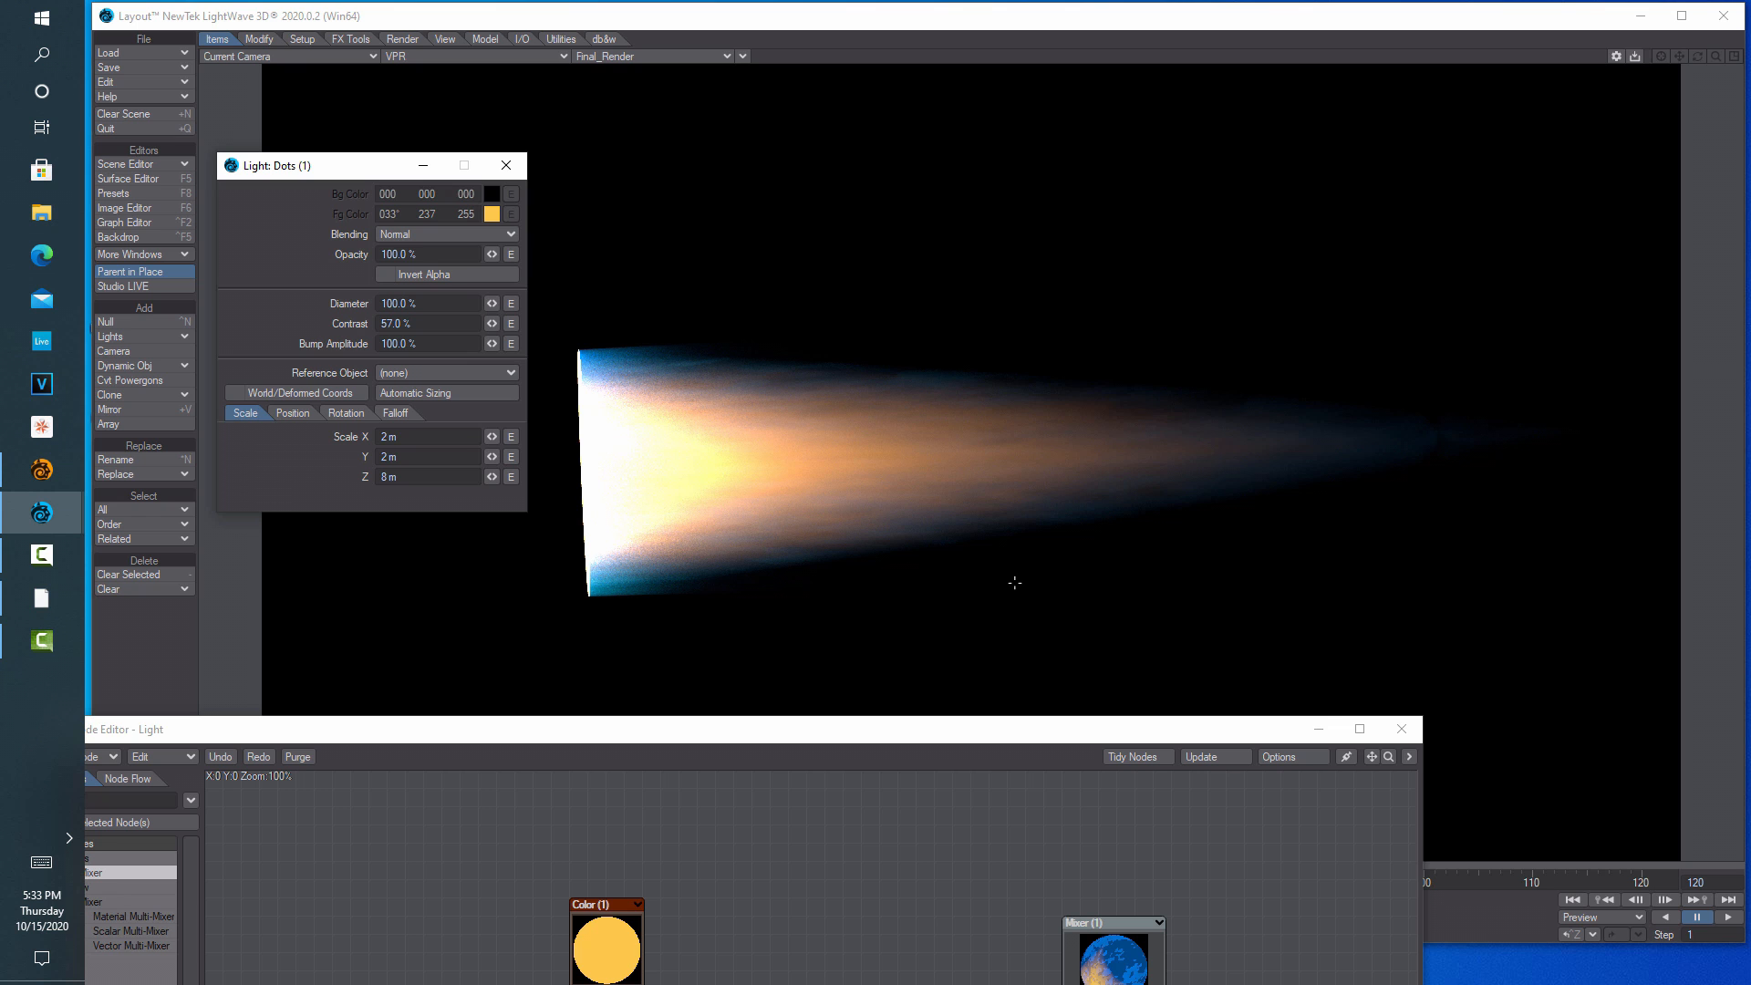
{"action": "left_click", "coordinate": [507, 165]}
{"action": "left_click_drag", "start_coordinate": [852, 735], "coordinate": [885, 124]}
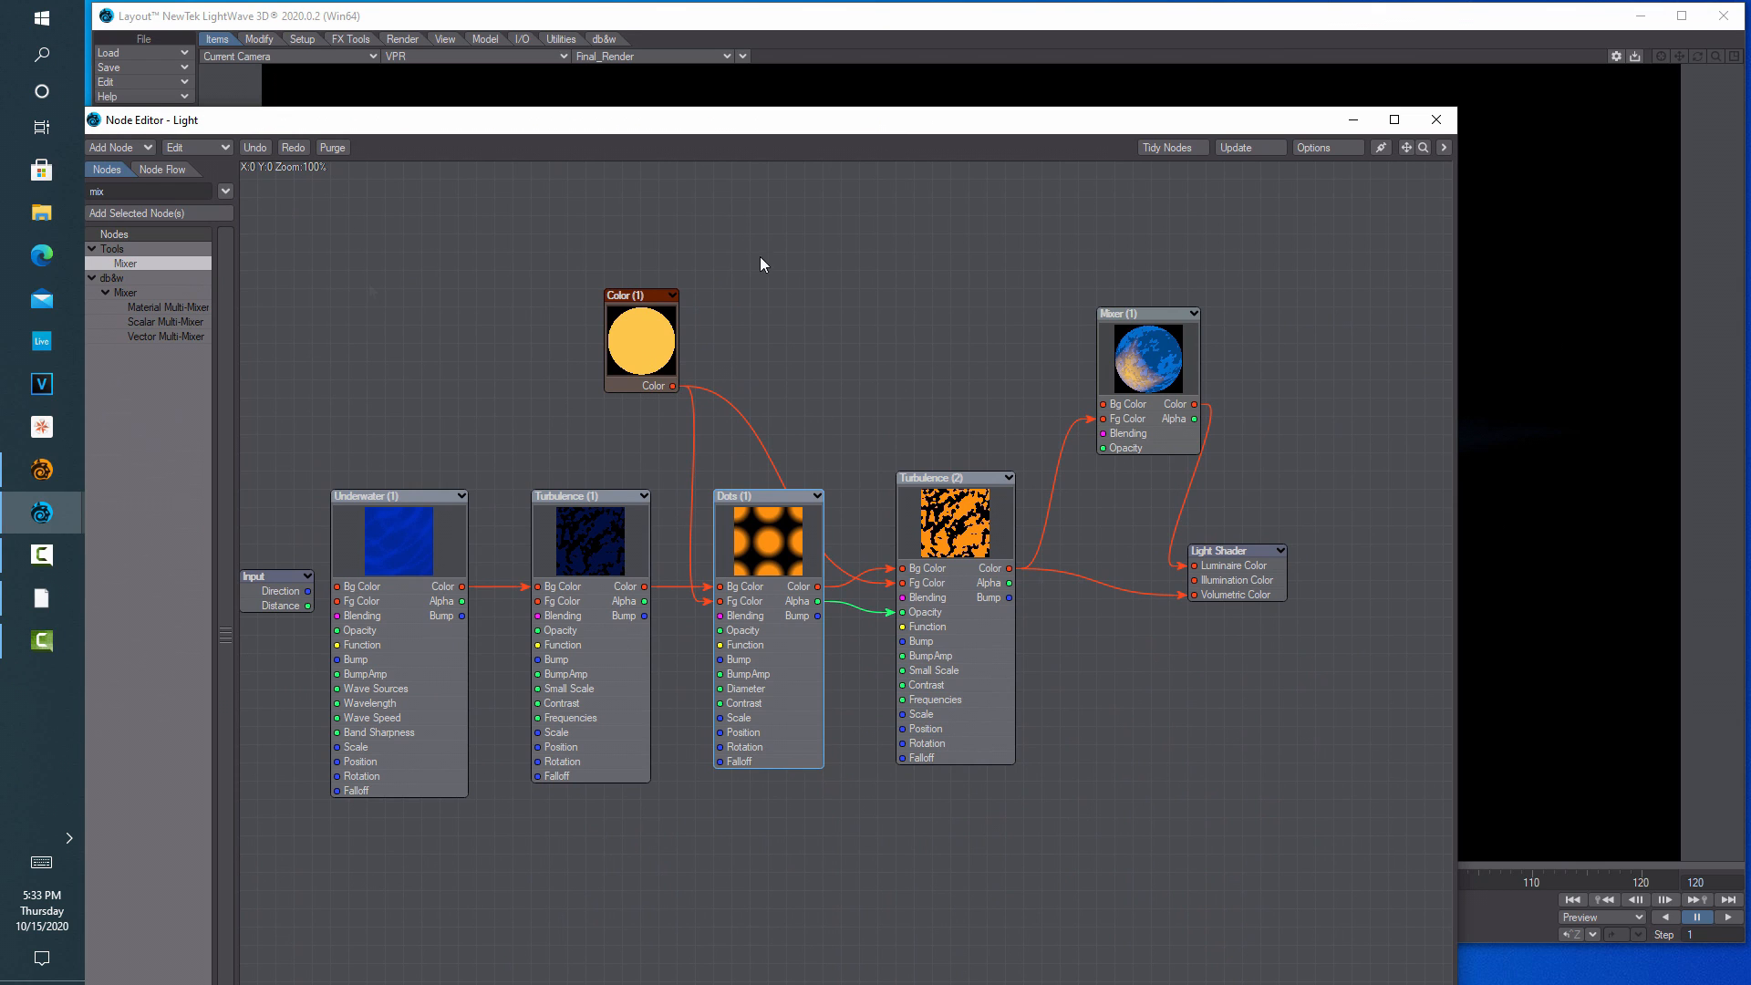